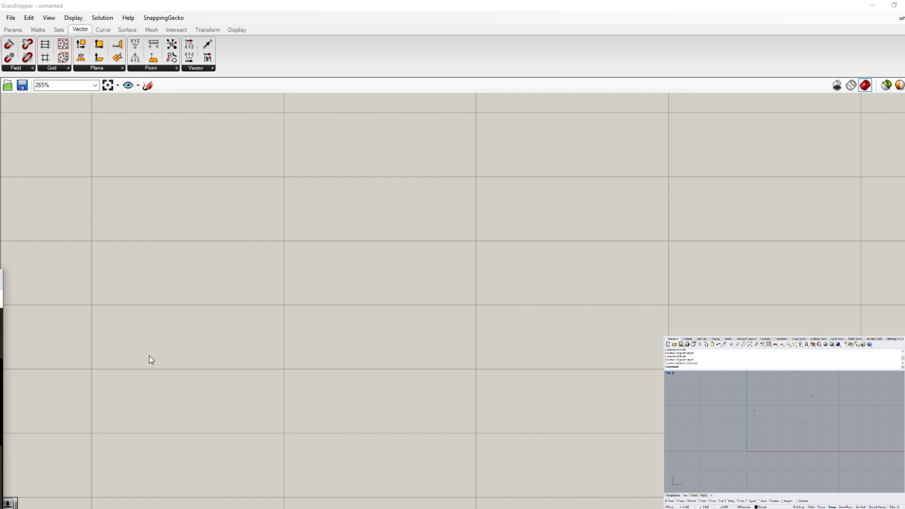
scroll(349, 395, "down", 2)
scroll(145, 373, "up", 1)
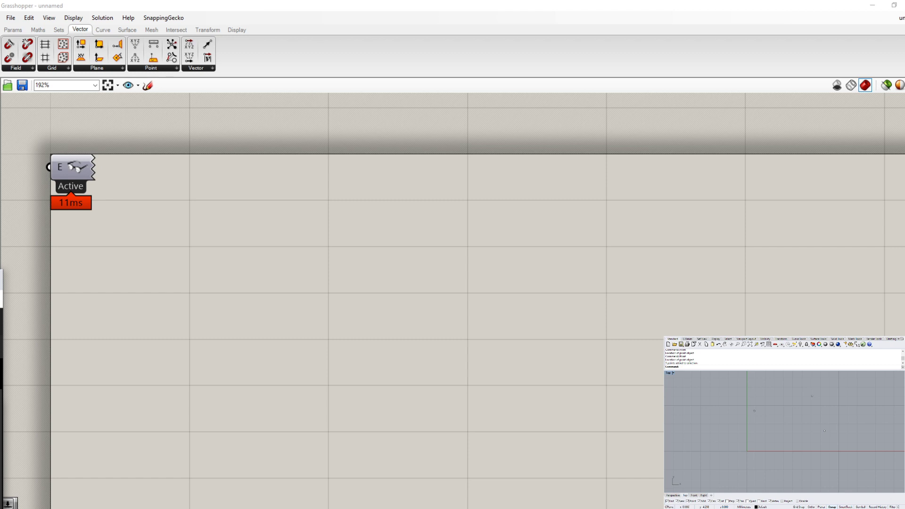
scroll(289, 409, "down", 2)
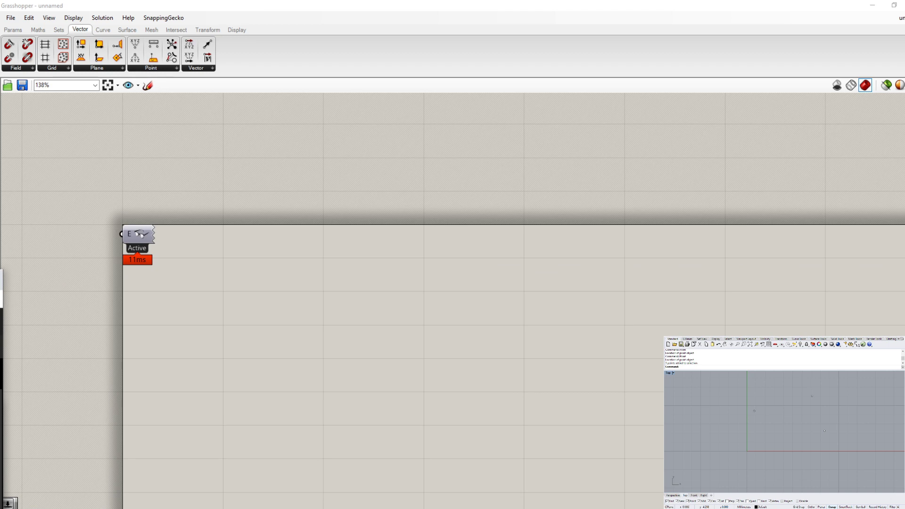
Step: Switch to Notepad, erase the entire outline there, and return to Grasshopper
key("alt+Tab")
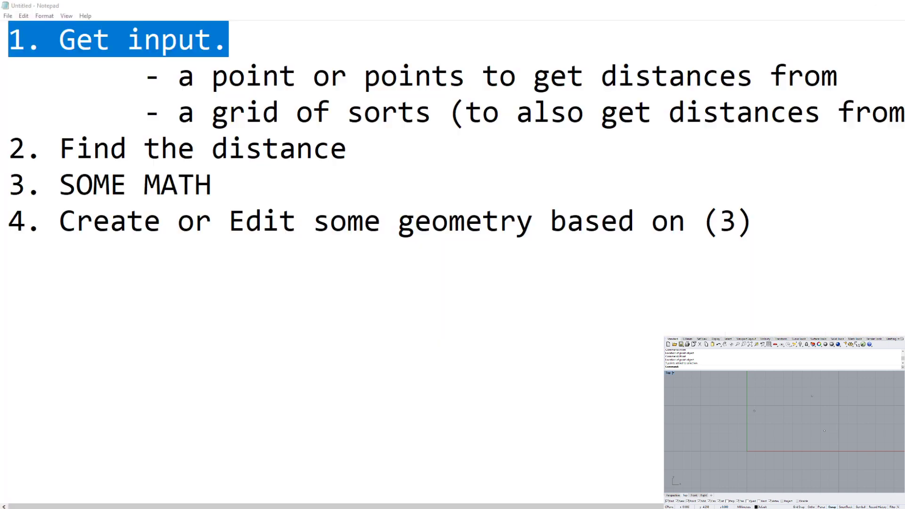
left_click(236, 377)
key("ctrl+a")
key("BackSpace")
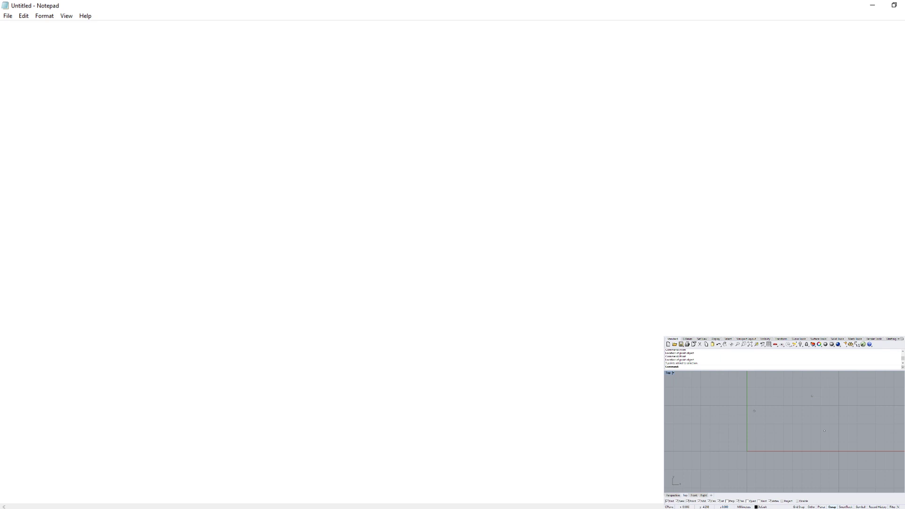
left_click_drag(98, 7, 264, 433)
left_click(281, 277)
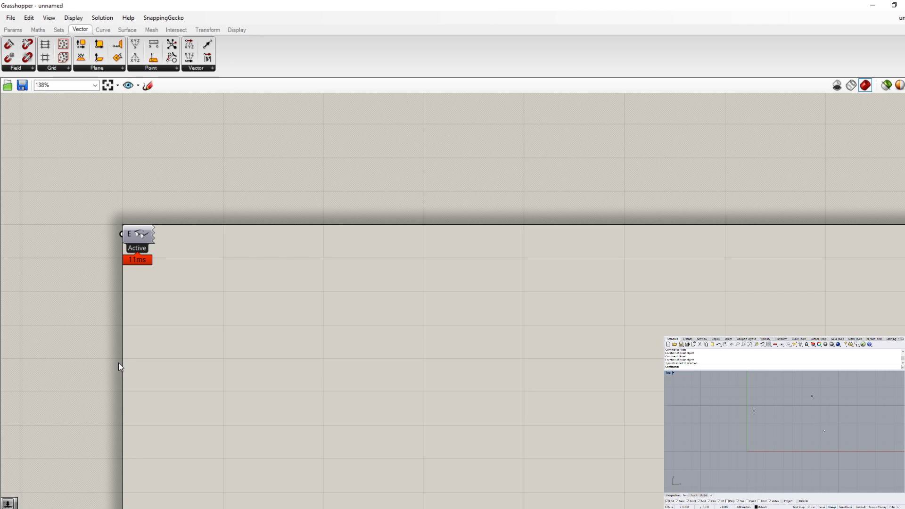
Step: Place a Point parameter on the canvas beside the Active component
scroll(134, 257, "up", 3)
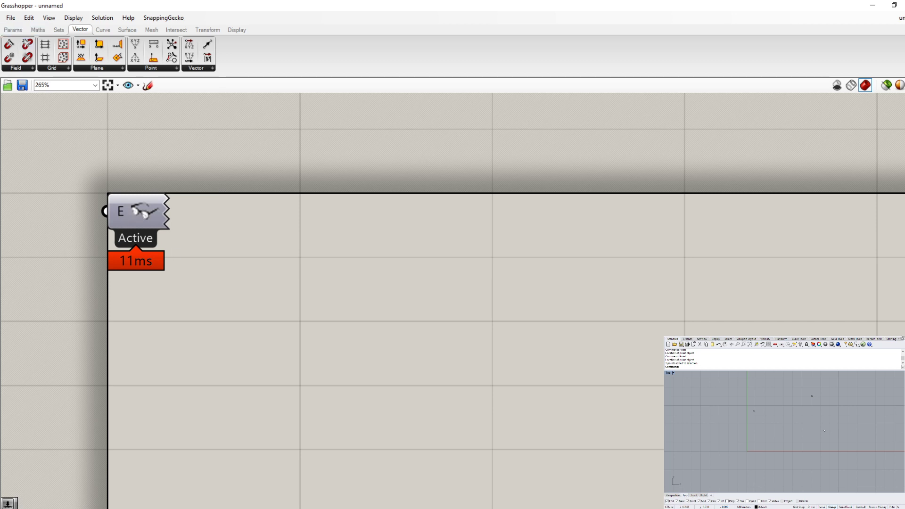
left_click(13, 29)
left_click_drag(9, 44, 328, 270)
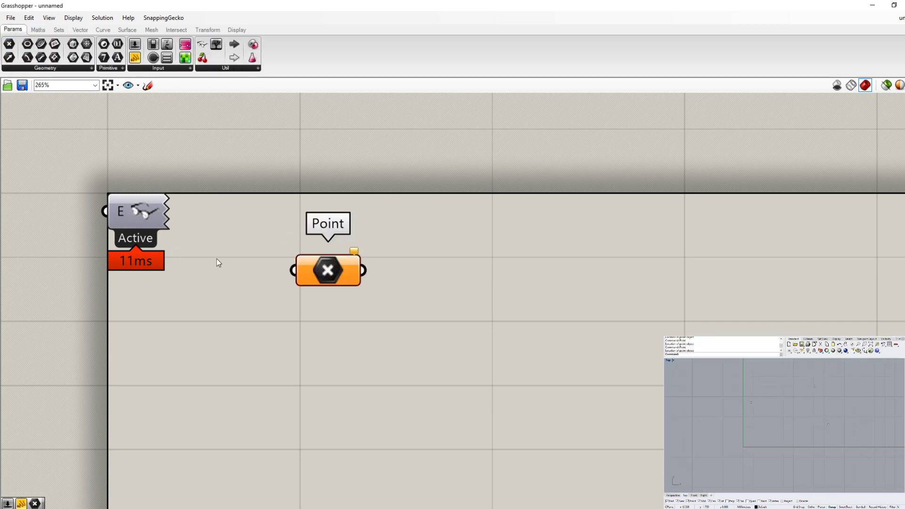
Step: Delete the existing points in the Rhino Top viewport
left_click_drag(792, 370, 671, 370)
key("Delete")
key("Delete")
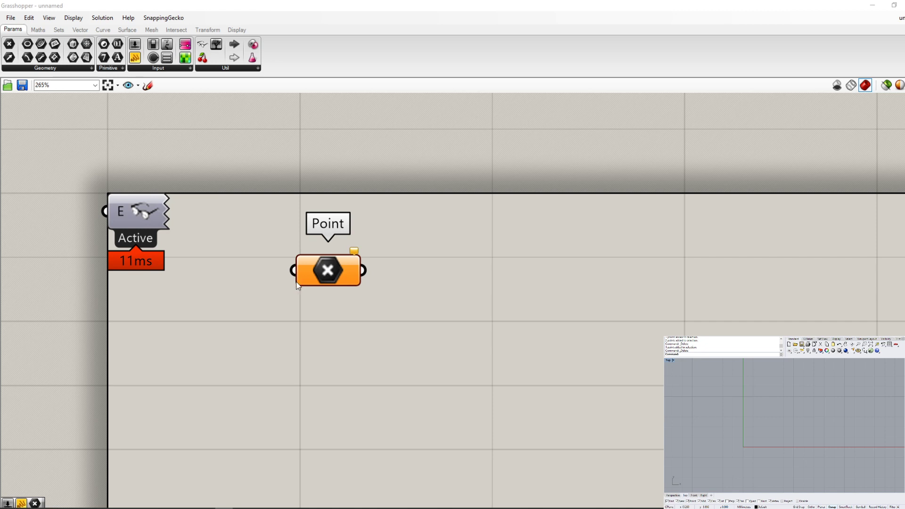
Step: Reposition the Point parameter slightly on the Grasshopper canvas and delete it
left_click_drag(326, 271, 346, 301)
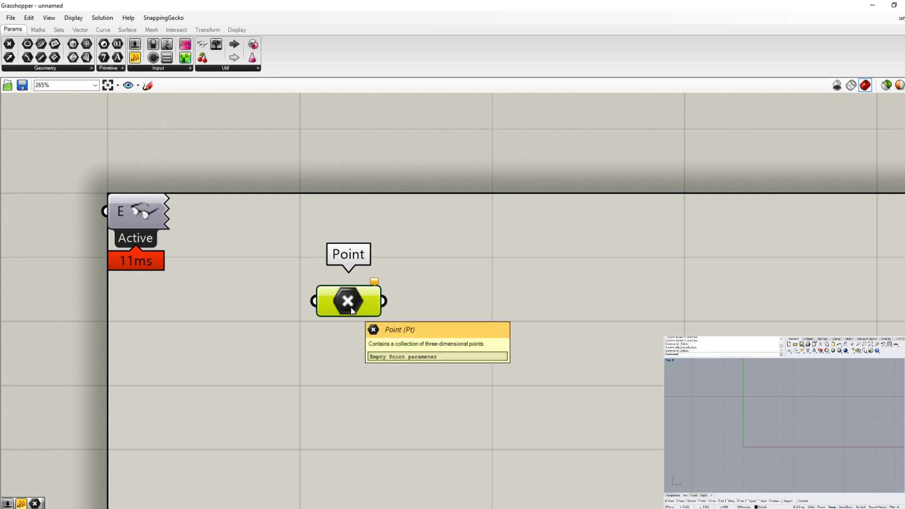
key("Delete")
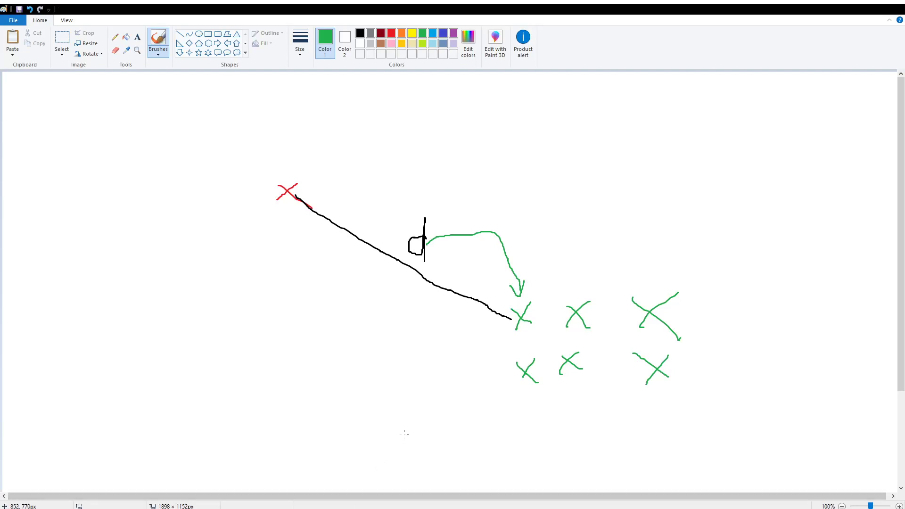
Step: In Paint, undo the sketch strokes until only the red cross and the first green cross are left
key("ctrl+z")
key("ctrl+z")
key("ctrl+z")
key("ctrl+z")
key("ctrl+z")
key("ctrl+z")
key("ctrl+z")
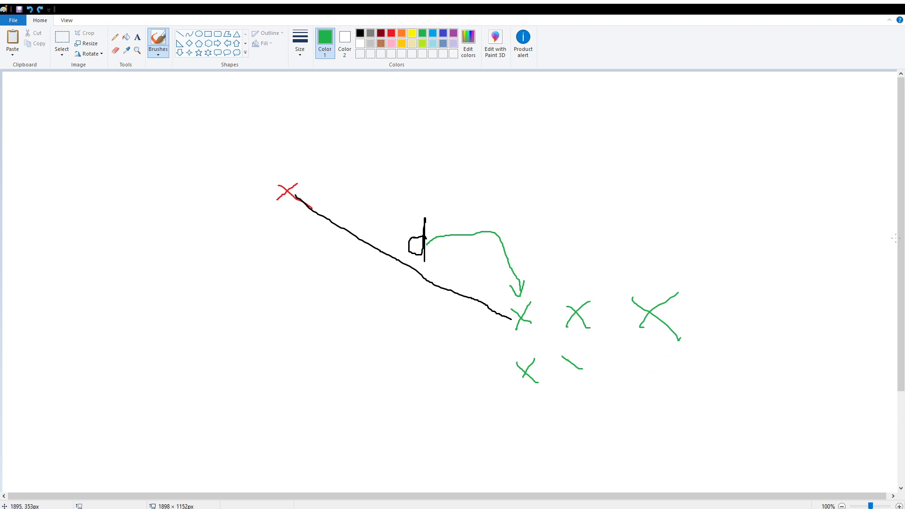
key("ctrl+z")
key("ctrl+z")
key("ctrl+z")
key("ctrl+z")
key("ctrl+z")
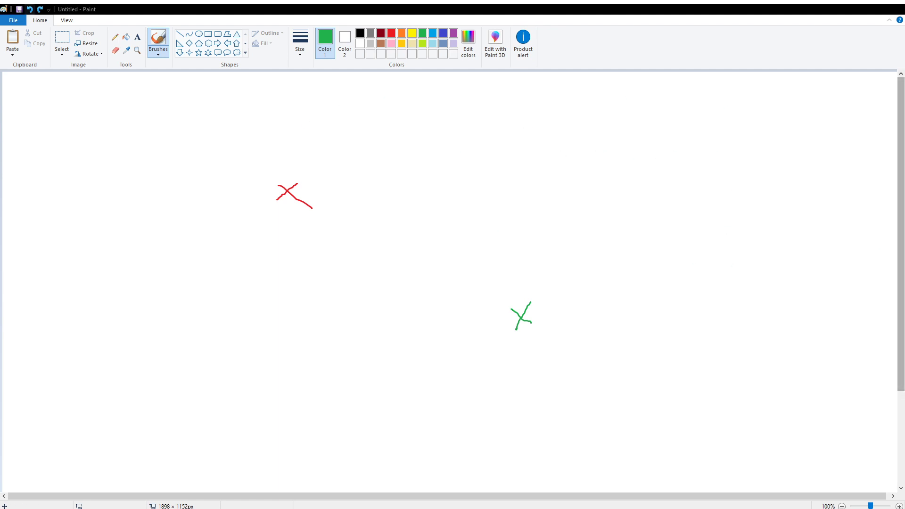
Step: Draw a black line labelled "d" between the red and green crosses, with a green arrow from the label to the green cross
left_click(361, 35)
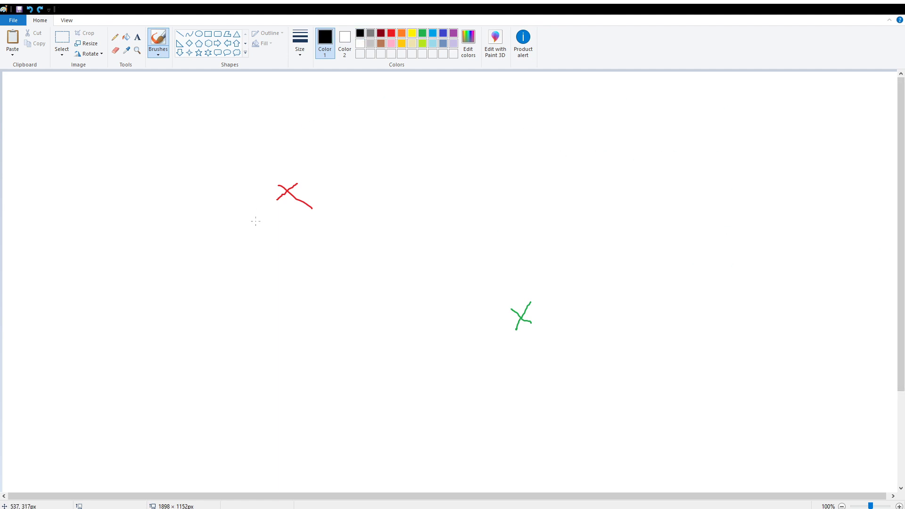
mouse_move(283, 192)
left_mouse_down()
mouse_move(384, 255)
mouse_move(520, 319)
left_mouse_up()
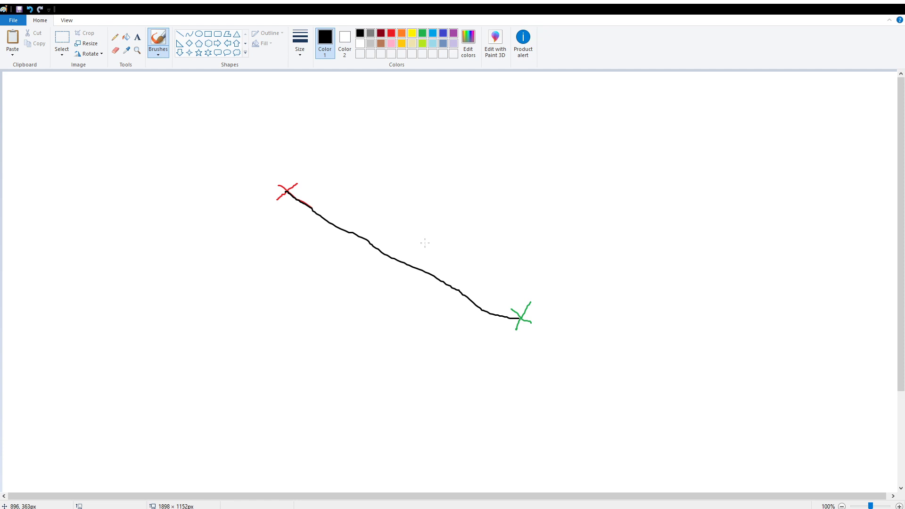
mouse_move(423, 241)
left_mouse_down()
mouse_move(418, 257)
mouse_move(428, 213)
mouse_move(429, 259)
mouse_move(438, 257)
left_mouse_up()
left_click(423, 33)
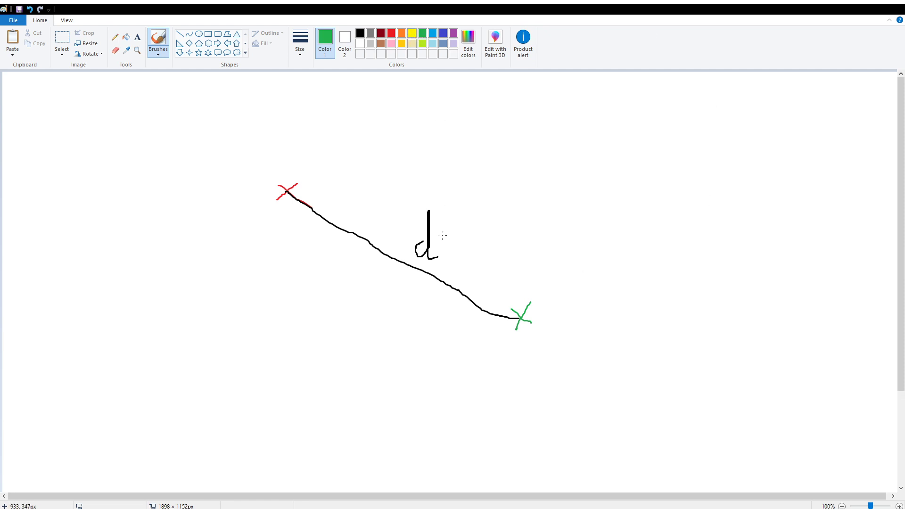
mouse_move(443, 236)
left_mouse_down()
mouse_move(466, 241)
mouse_move(519, 304)
mouse_move(521, 280)
left_mouse_up()
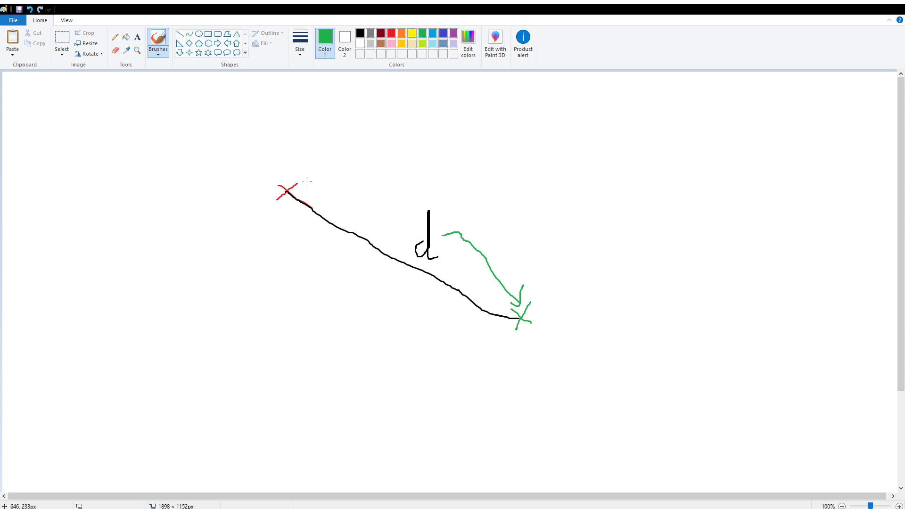
Step: Sketch a large green circle around the green cross passing through the red cross, and undo it
mouse_move(295, 189)
left_mouse_down()
mouse_move(315, 173)
mouse_move(469, 144)
mouse_move(692, 338)
mouse_move(587, 455)
mouse_move(222, 360)
mouse_move(271, 200)
mouse_move(289, 184)
left_mouse_up()
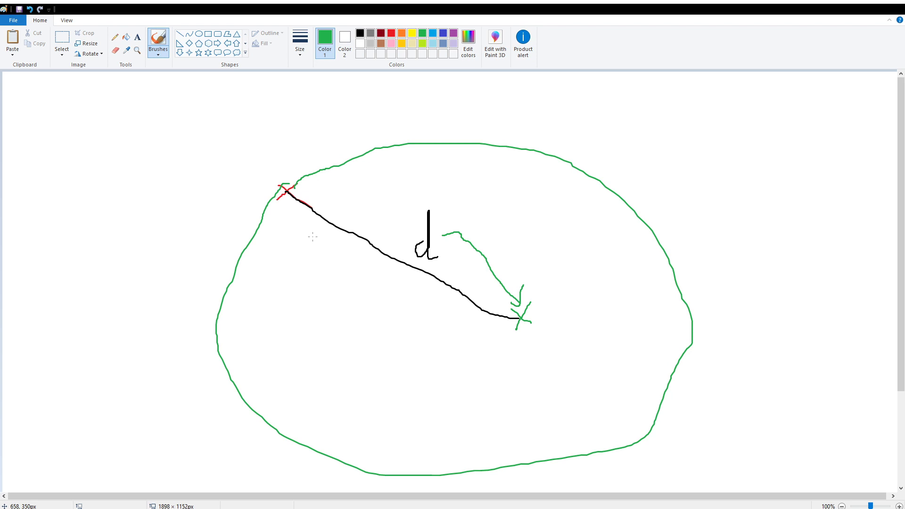
key("ctrl+z")
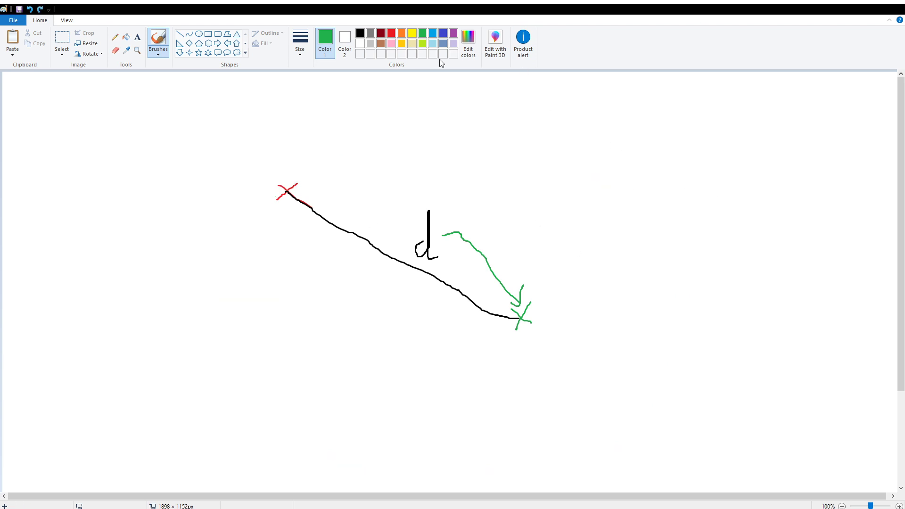
Step: Sketch a closer pair of red and green crosses below, with a black circle around the green one through the red one
left_click(391, 33)
mouse_move(341, 357)
left_mouse_down()
mouse_move(313, 380)
mouse_move(339, 378)
mouse_move(380, 395)
mouse_move(376, 405)
left_mouse_up()
left_click(422, 33)
left_click_drag(369, 392, 392, 408)
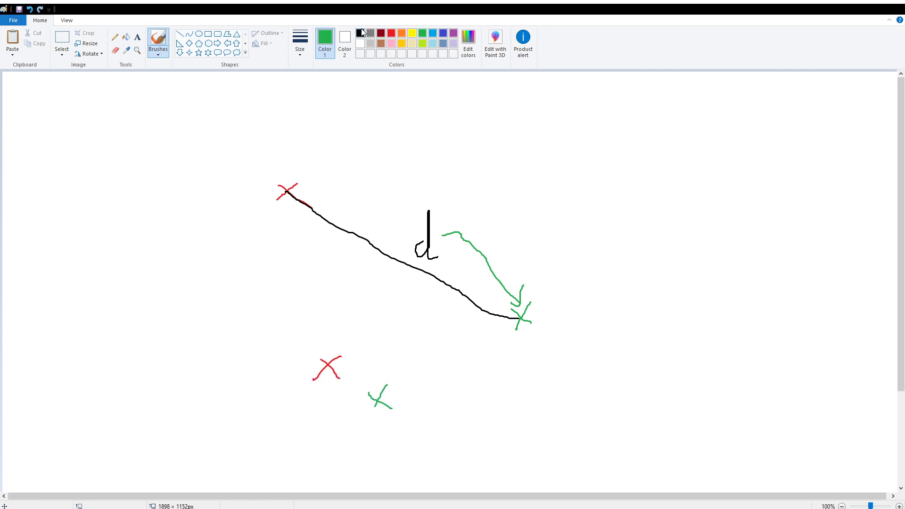
left_click(360, 33)
mouse_move(327, 364)
left_mouse_down()
mouse_move(381, 337)
mouse_move(437, 426)
mouse_move(358, 443)
mouse_move(335, 373)
left_mouse_up()
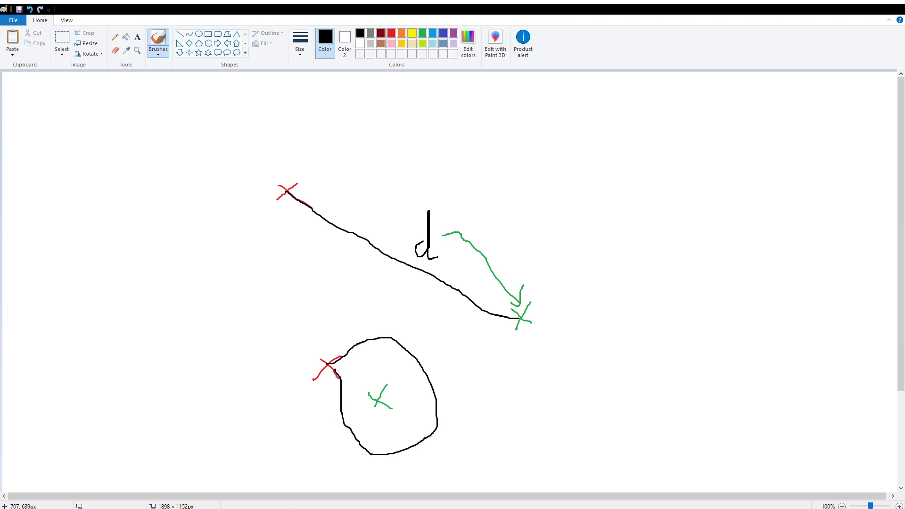
Step: Undo the strokes of the smaller circle and its red and green crosses
key("ctrl+z")
key("ctrl+z")
key("ctrl+z")
key("ctrl+z")
key("ctrl+z")
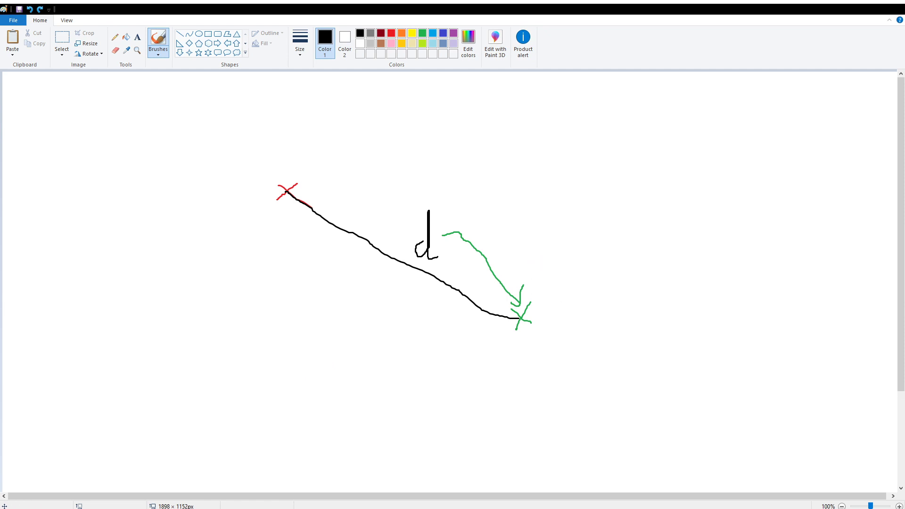
Step: Draw more green crosses beside and below the existing green cross to suggest a grid of points
left_click(423, 33)
left_click_drag(571, 309, 588, 320)
left_click_drag(593, 308, 570, 329)
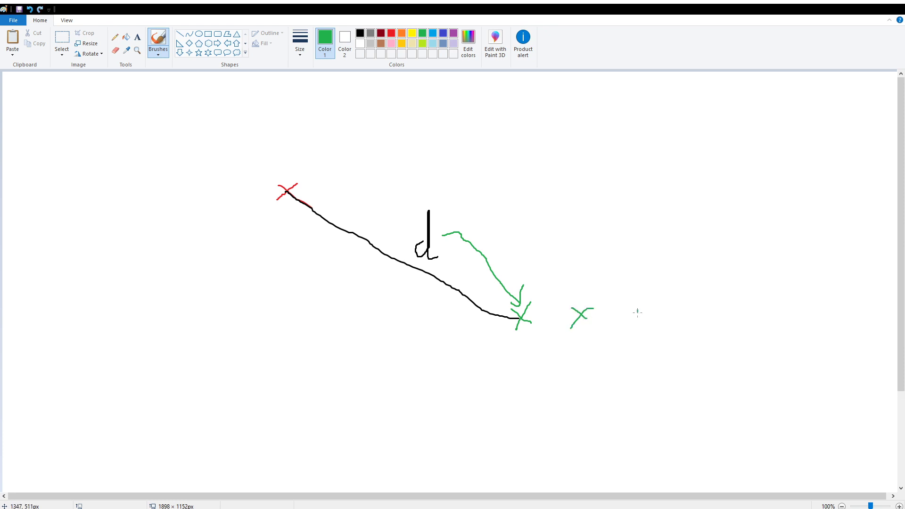
mouse_move(638, 309)
left_mouse_down()
mouse_move(651, 322)
mouse_move(631, 330)
left_mouse_up()
mouse_move(527, 367)
left_mouse_down()
mouse_move(542, 379)
mouse_move(530, 379)
mouse_move(591, 378)
left_mouse_up()
mouse_move(590, 363)
left_mouse_down()
mouse_move(576, 378)
mouse_move(650, 382)
mouse_move(627, 385)
left_mouse_up()
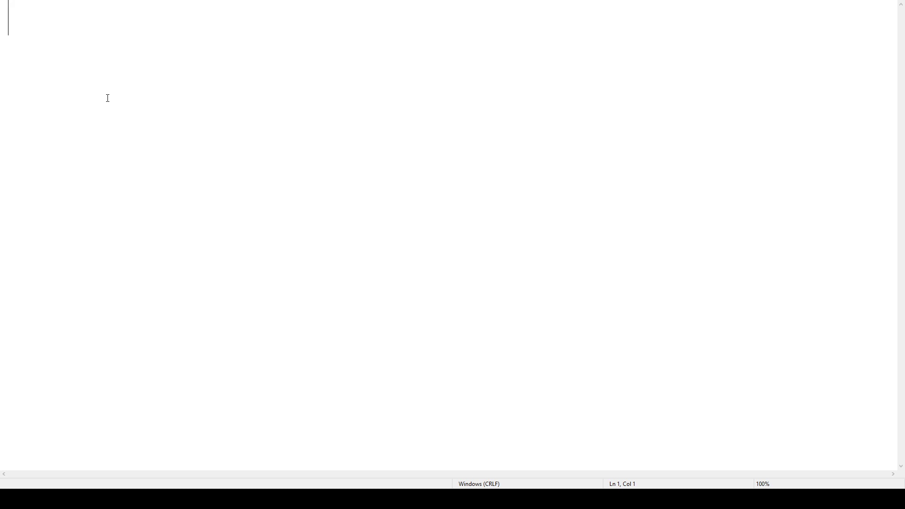
Step: In the empty Notepad document, write the heading "1. GET SOME INPUTS" and start a new line
type("1. GET SOME I")
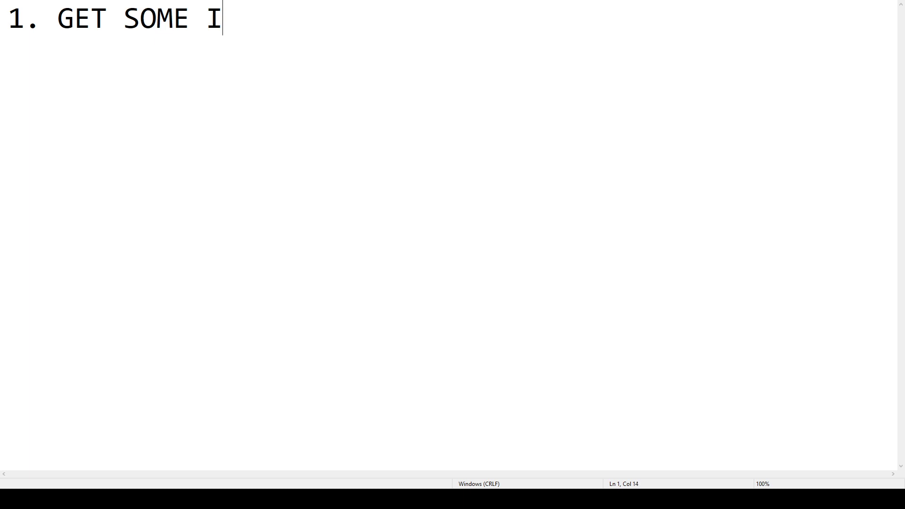
type("NPUTS")
key("Return")
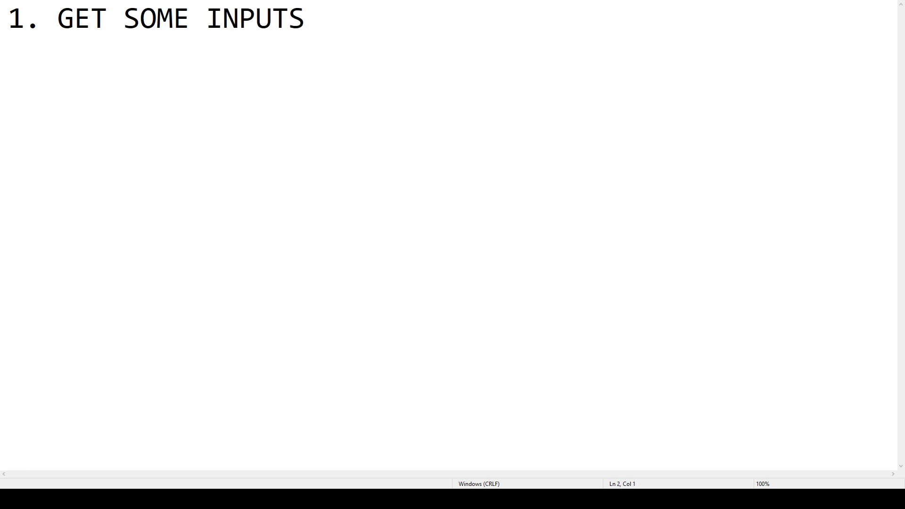
Step: Add the indented lowercase bullet "-get some points (to use for distance calc.)" under the first heading
key("Tab")
type("-")
key("BackSpace")
type("H")
key("BackSpace")
type("GET SOME")
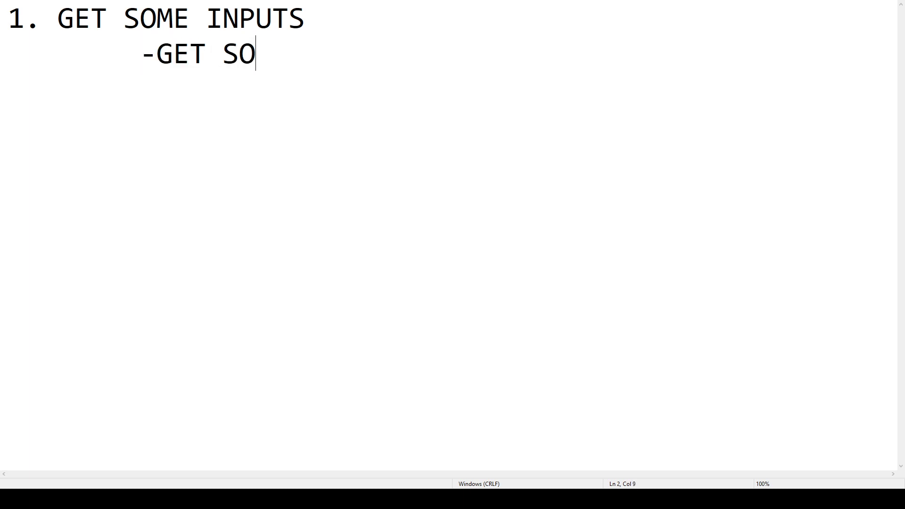
key("BackSpace")
key("BackSpace")
key("BackSpace")
key("BackSpace")
key("BackSpace")
key("BackSpace")
key("BackSpace")
key("BackSpace")
key("BackSpace")
type("g")
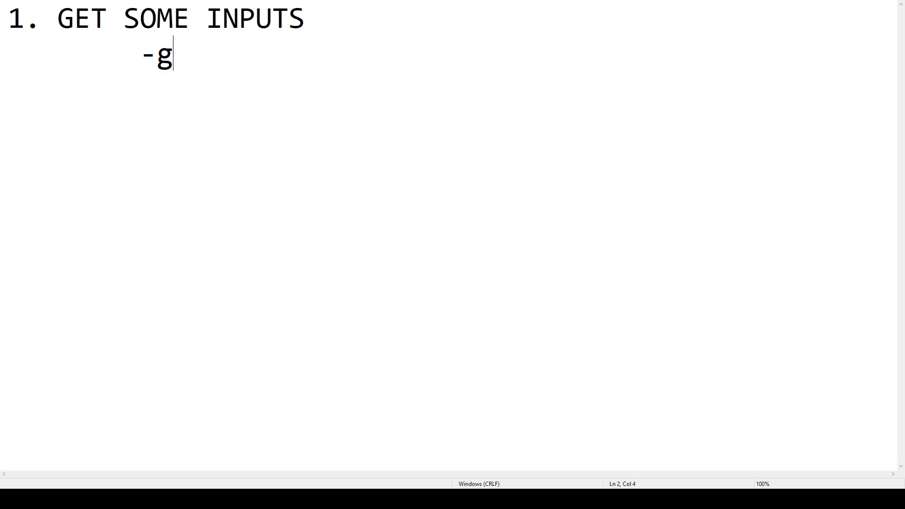
type("et some points (")
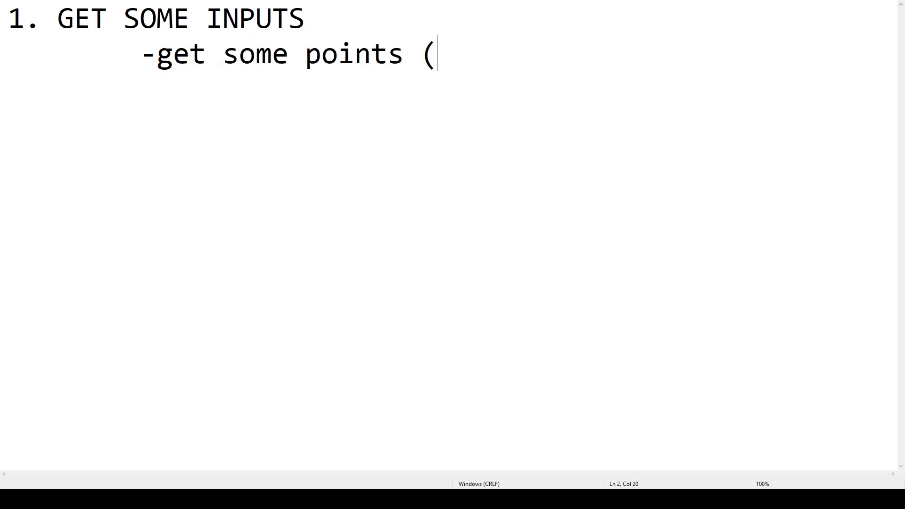
type("to use for di")
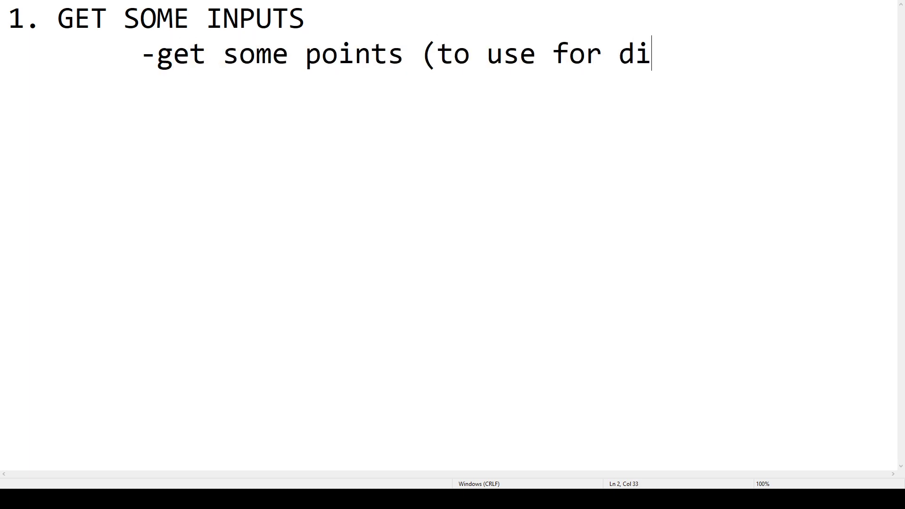
type("stance calc)")
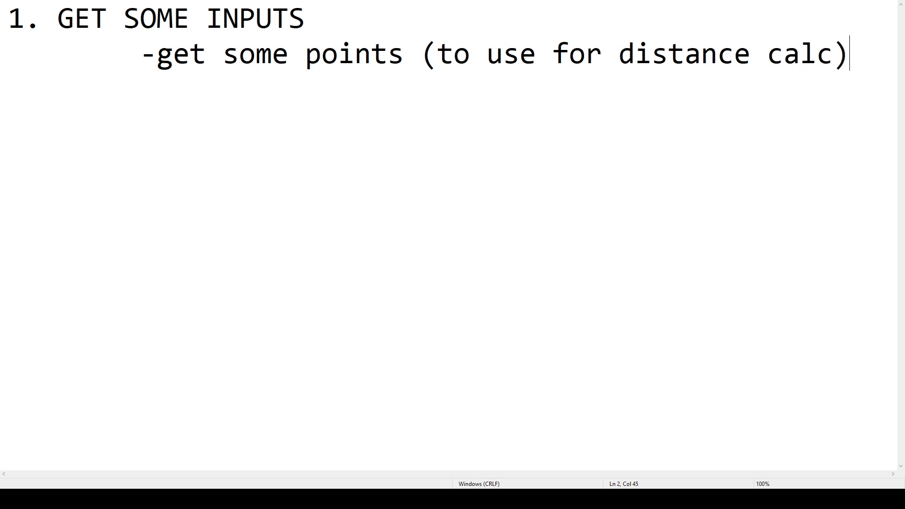
key("Left")
type(".")
key("Right")
Step: Add a second indented bullet reading "-get a grid (to also use for that calc.)"
key("Return")
key("Tab")
type("- g")
key("BackSpace")
key("BackSpace")
type("g")
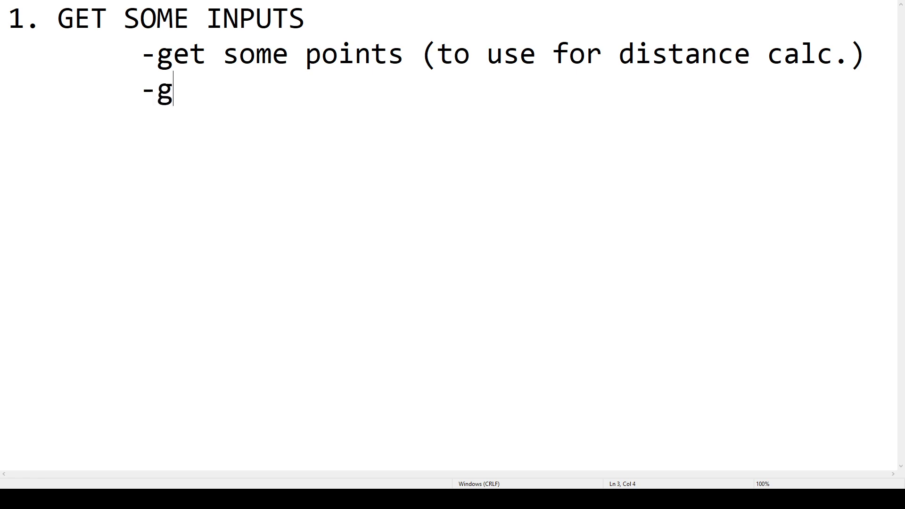
type("et a grid (to ")
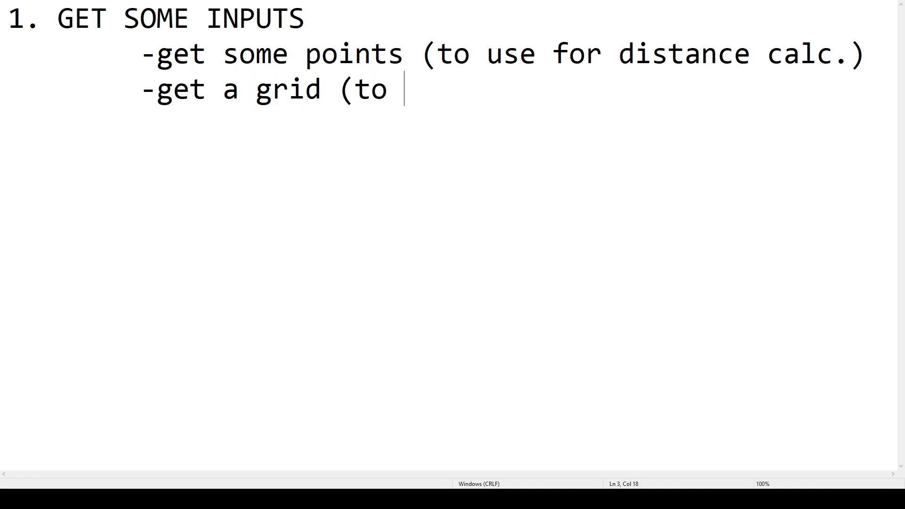
type("also use for that calc.)")
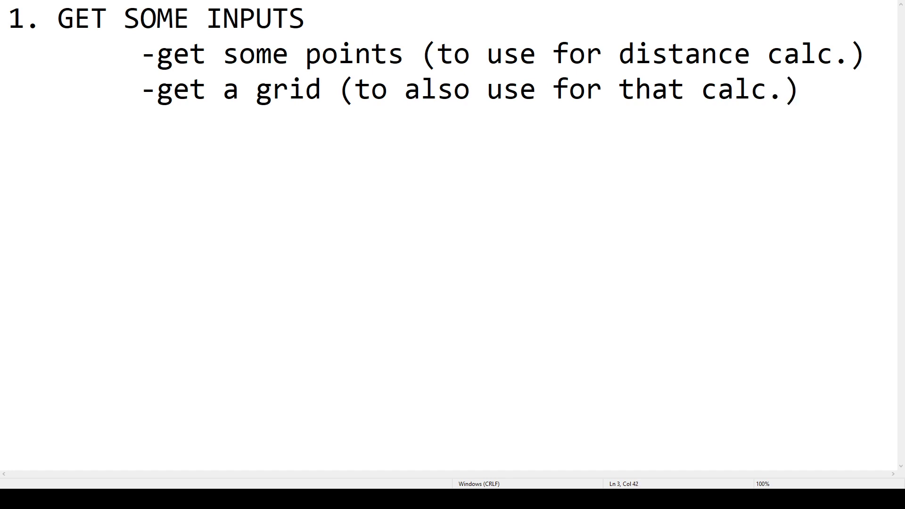
Step: Write the heading "2. GET TH DISTANCE" after a blank line, leaving another blank line below it
key("Return")
key("Return")
type("2. GET TH D")
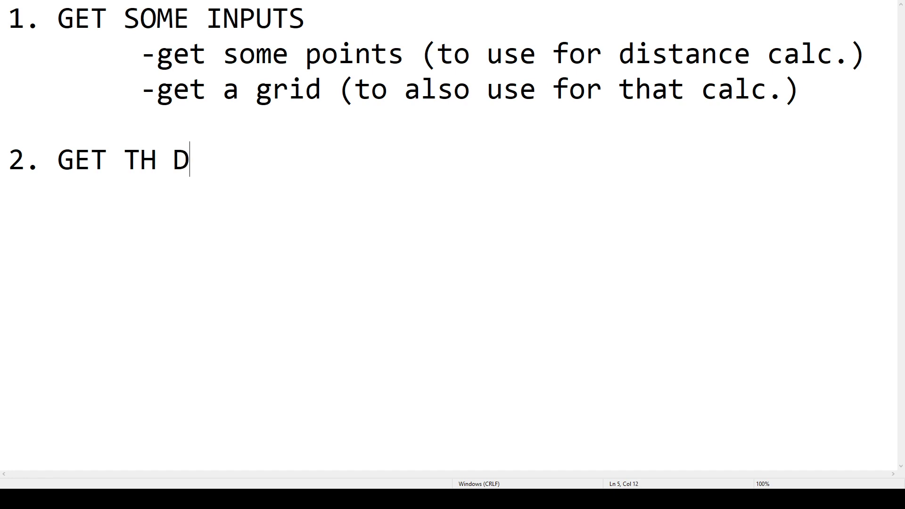
type("ISTANCE")
key("Return")
key("Return")
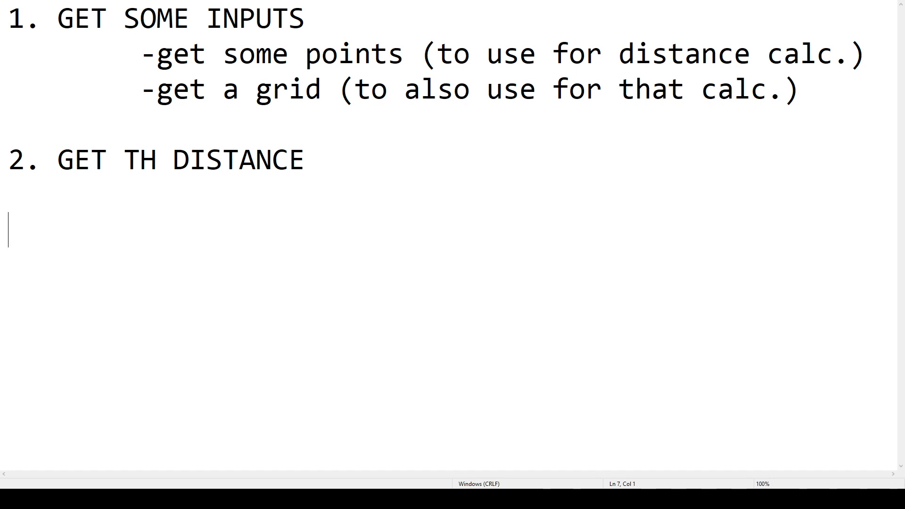
Step: Correct the misspelled second heading to read "2. GET THE DISTANCE"
key("Up")
key("Right")
key("Right")
key("Right")
key("Right")
key("Right")
key("Right")
key("Right")
key("Right")
key("Right")
type("R")
key("BackSpace")
type("E")
Step: Write the heading "3. DO SOME MATH TO CHANGE THE EFFECT TO WHAT WE WANT." after a blank line, leaving another blank line below it
key("Down")
key("Return")
type("3.")
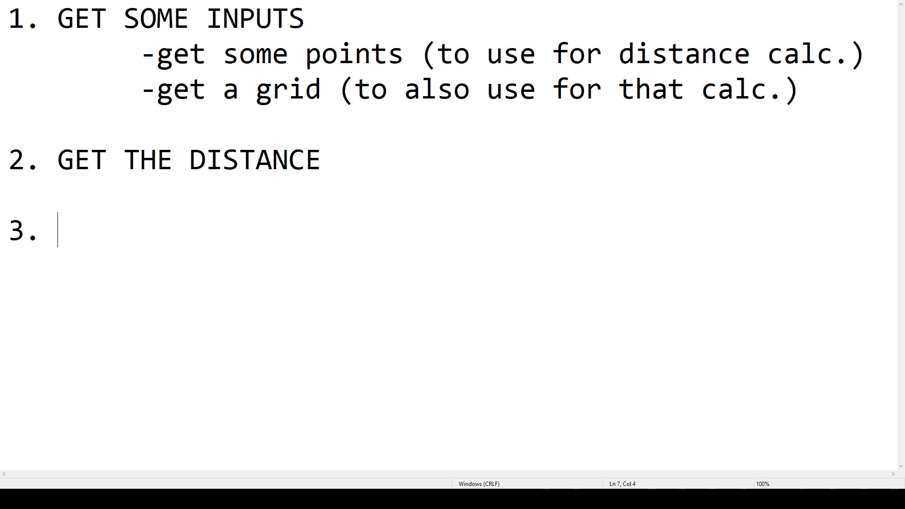
type("DO SOME M")
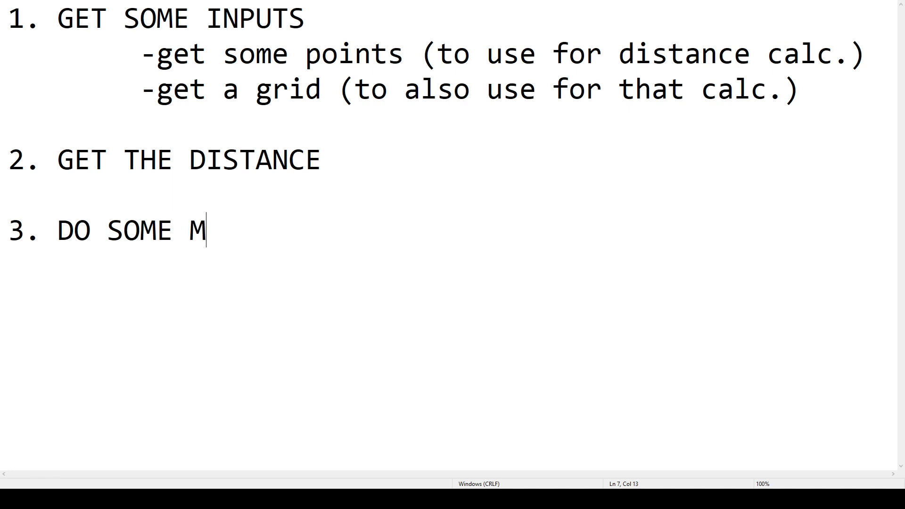
type("ATH TO CHA")
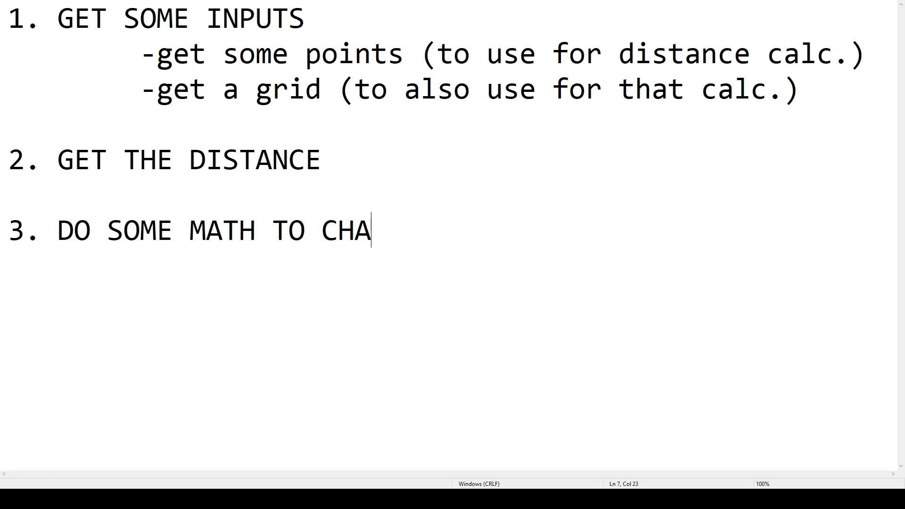
type("NGE THE EFFECTS")
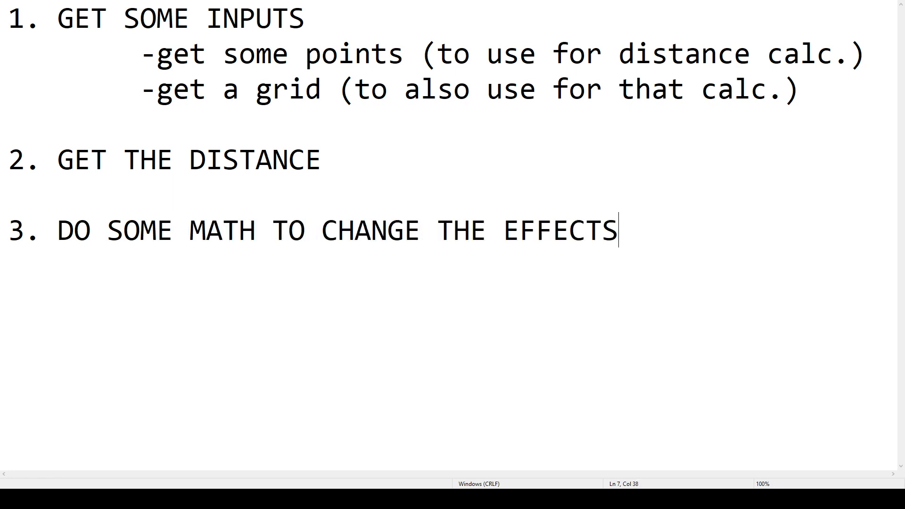
key("BackSpace")
type("TO WHAT WE ")
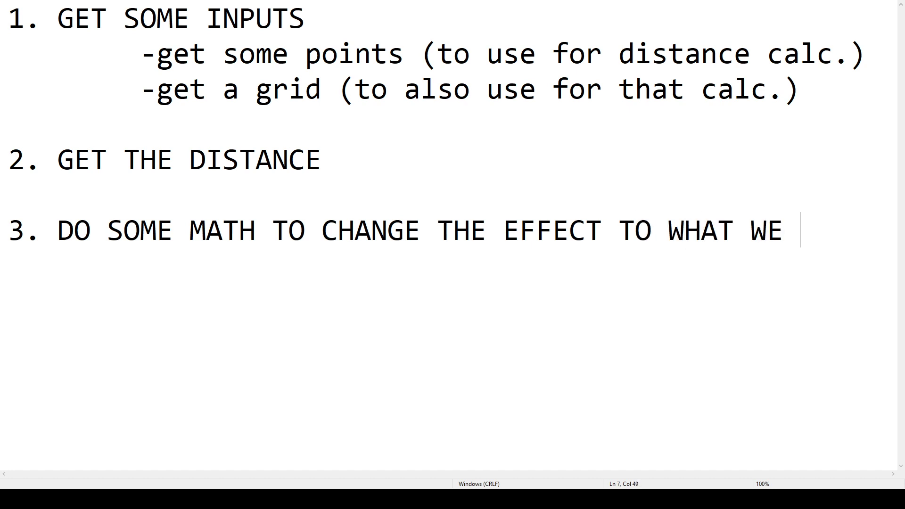
type("WANT.")
key("Return")
key("Return")
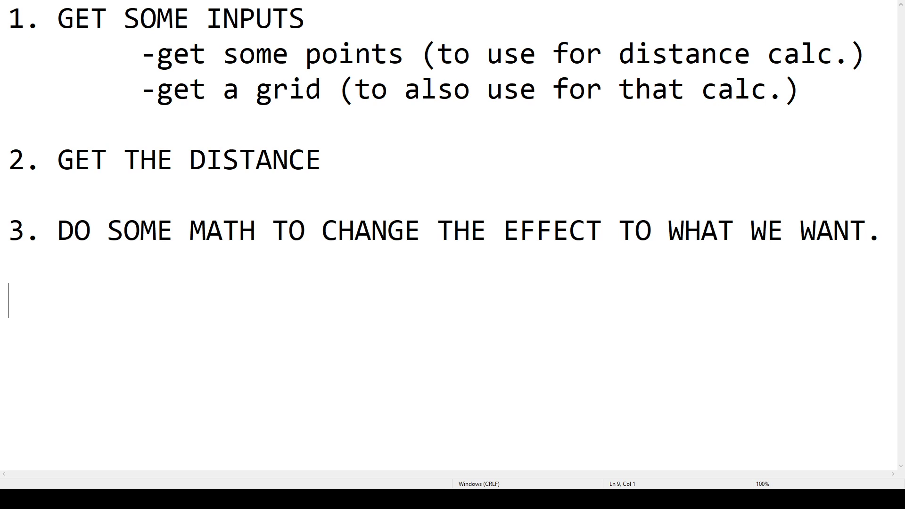
Step: Write the fourth heading "4. DRIVE SOME GEOMETRY WITH THE MATH RESULT."
type("4. D")
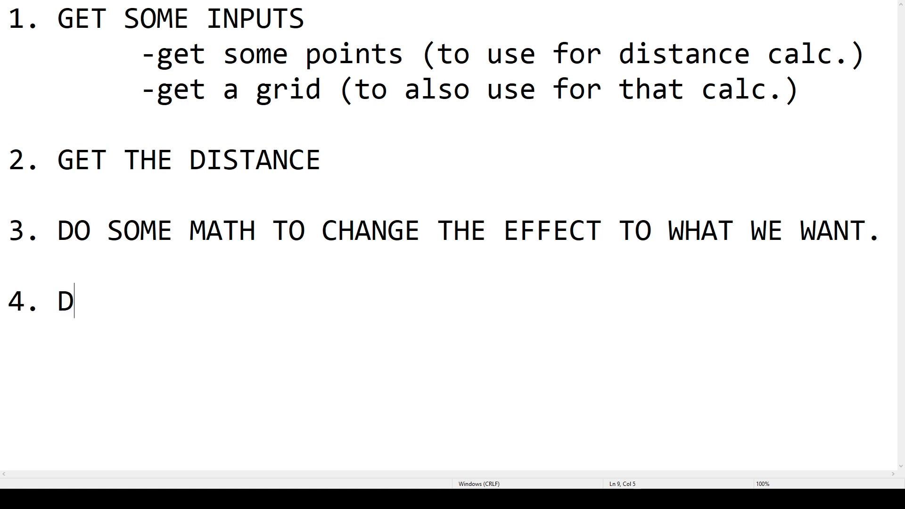
type("RIVE SOME GEOM")
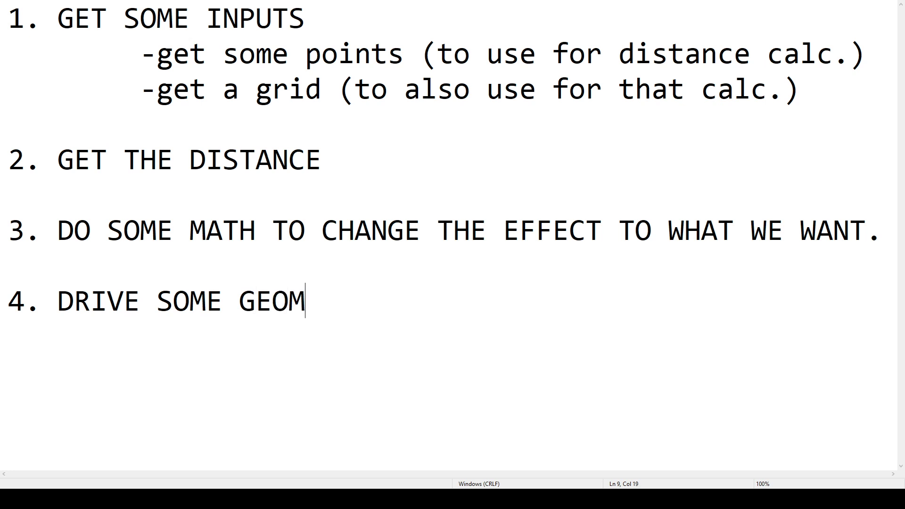
type("ETRY WITH THE ")
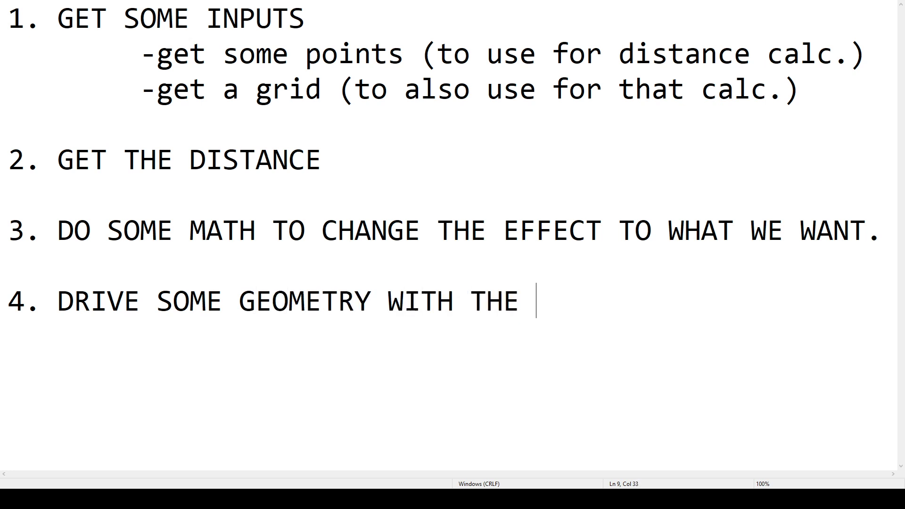
type("MATH>")
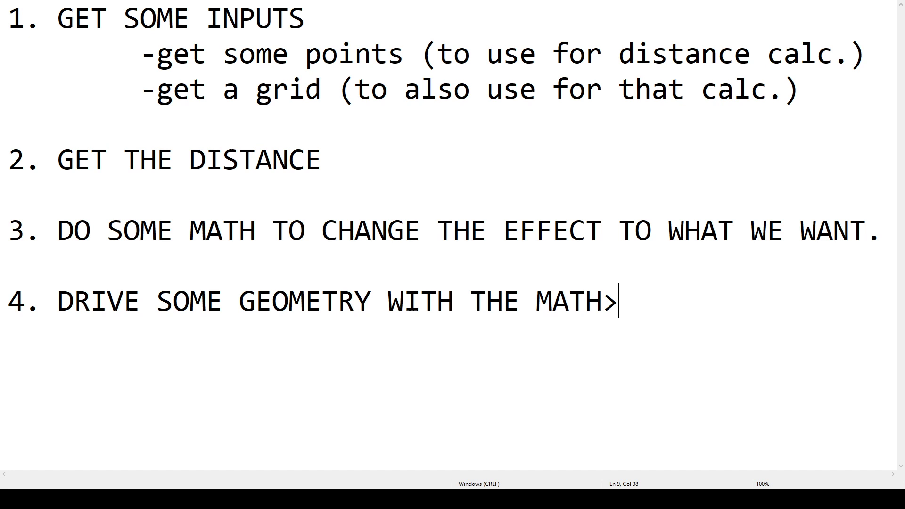
key("BackSpace")
type("RESULT>")
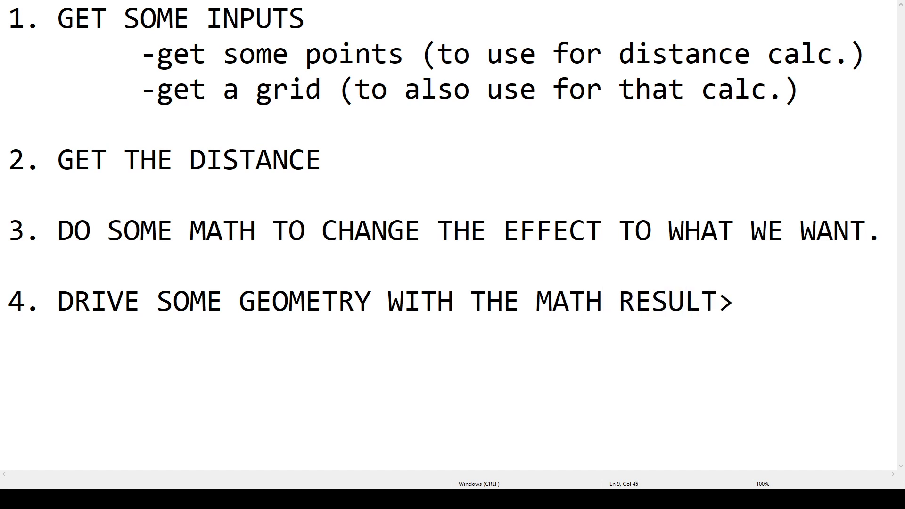
key("BackSpace")
type(".")
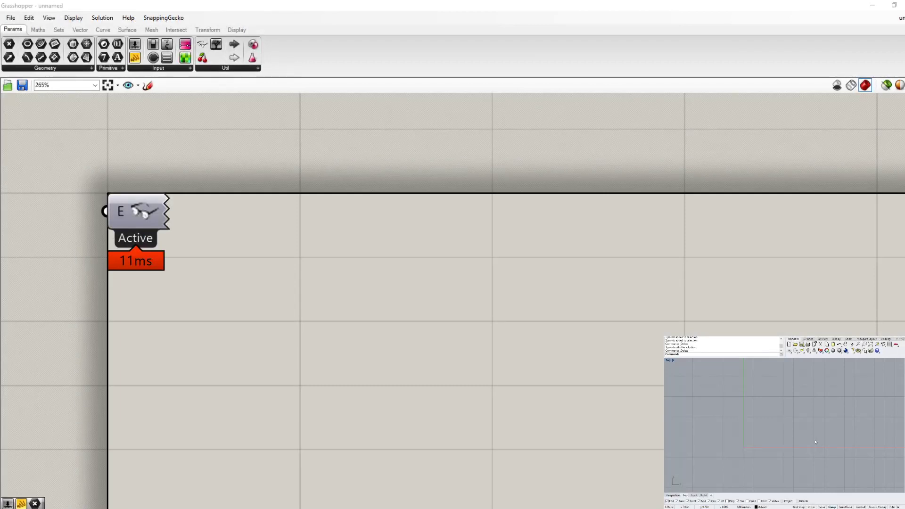
Step: Switch to Rhino and place three separate point objects above the X axis in the Top view
key("Return")
left_click(763, 413)
right_click(764, 413)
left_click(813, 403)
right_click(814, 400)
left_click(820, 382)
scroll(825, 380, "down", 6)
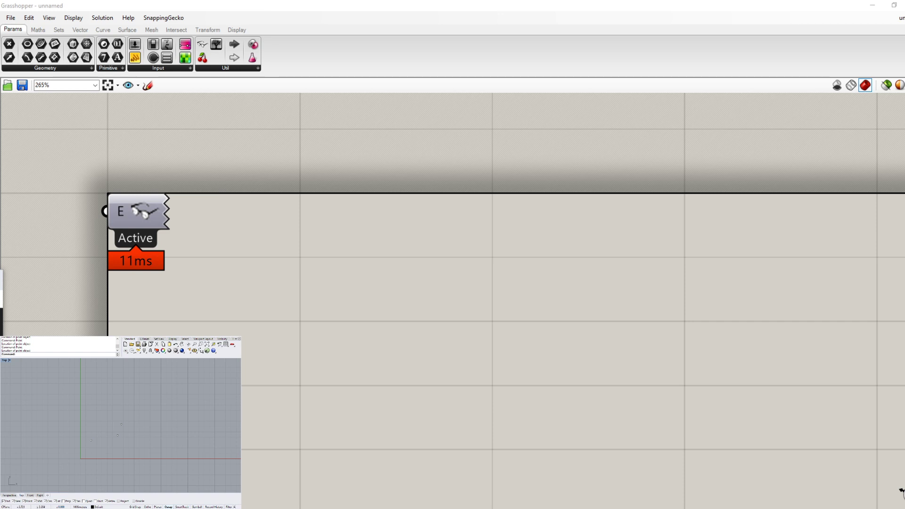
Step: Add a Point parameter to the Grasshopper canvas and reference the three selected Rhino points as multiple points
left_click_drag(72, 398, 147, 476)
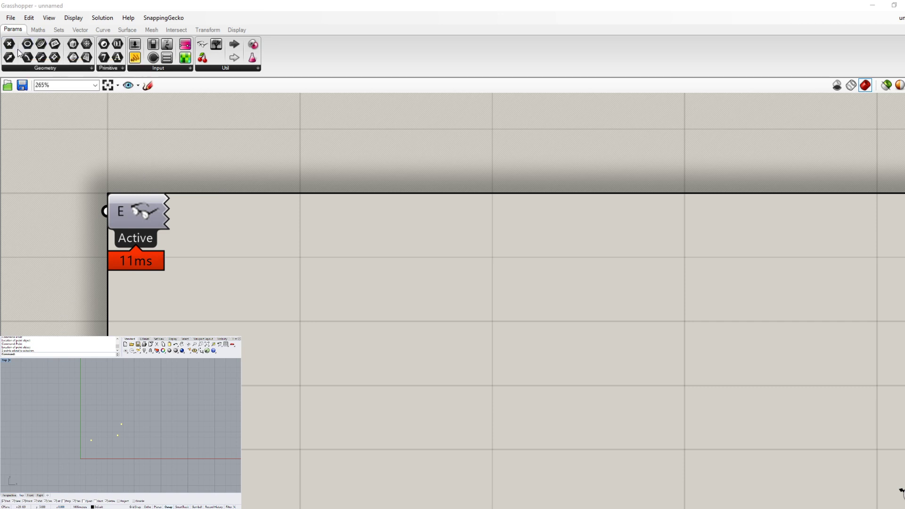
left_click_drag(9, 44, 335, 331)
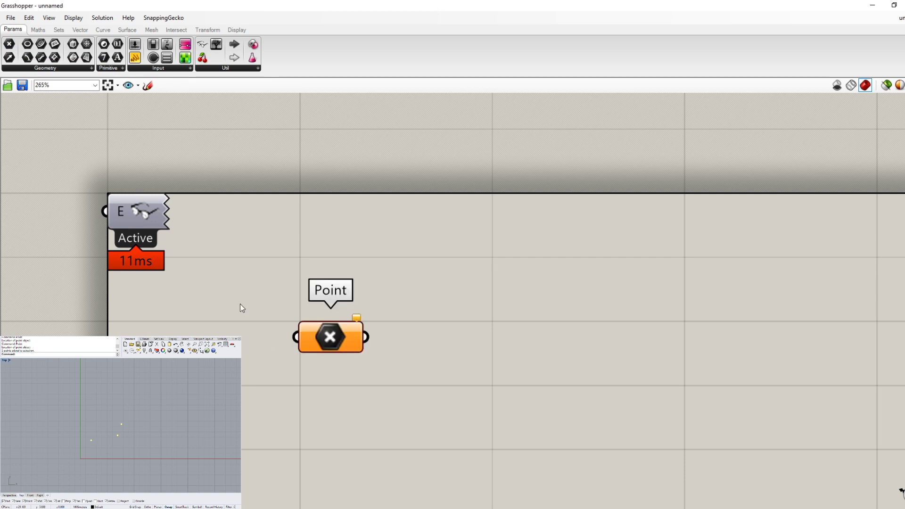
right_click(327, 346)
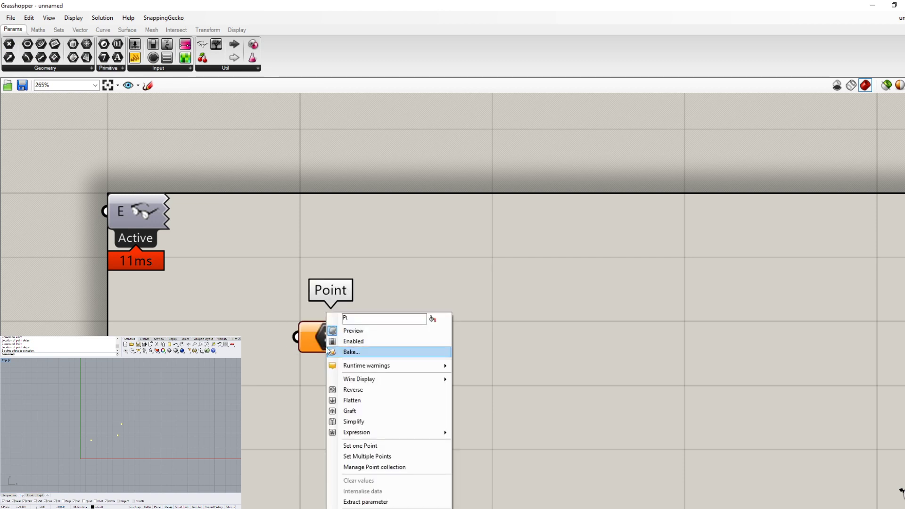
left_click(367, 456)
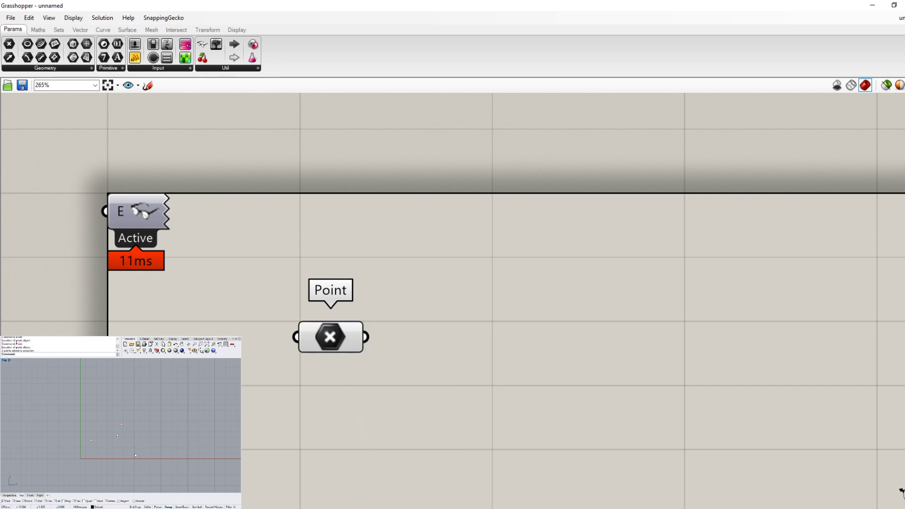
left_click(118, 436)
Step: Add a Panel beside the Point parameter and connect the Point output to its input
left_click_drag(133, 59, 556, 322)
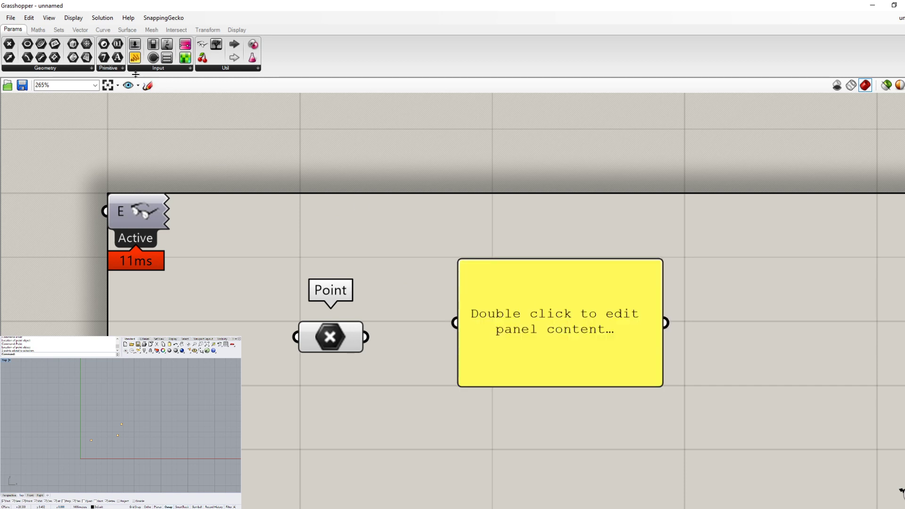
left_click_drag(493, 325, 530, 344)
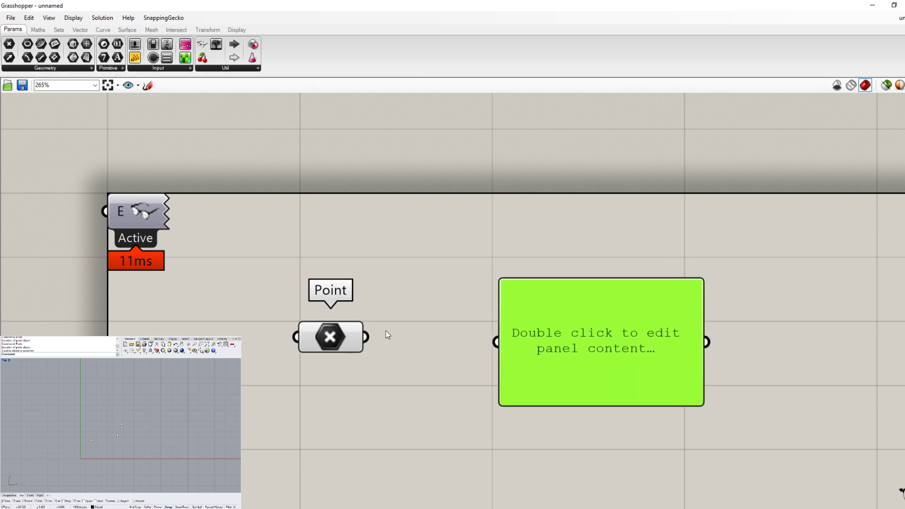
left_click_drag(369, 341, 495, 342)
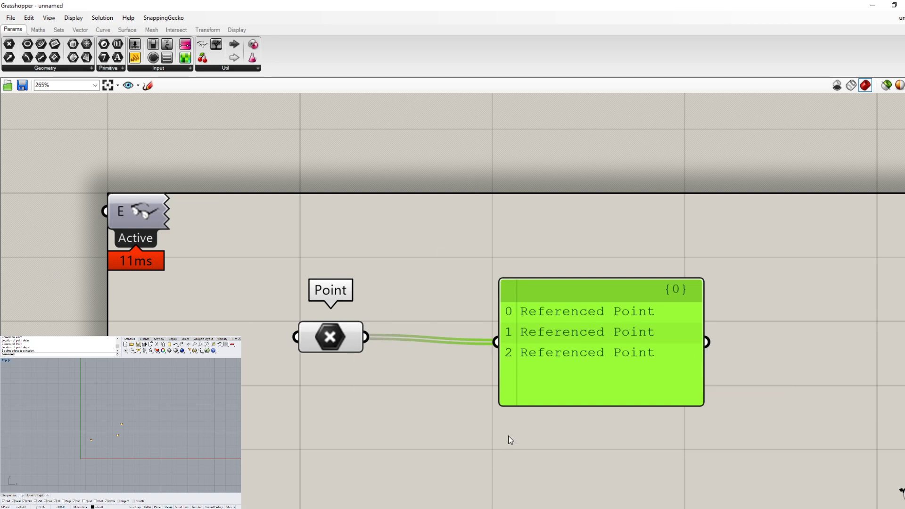
scroll(314, 338, "up", 3)
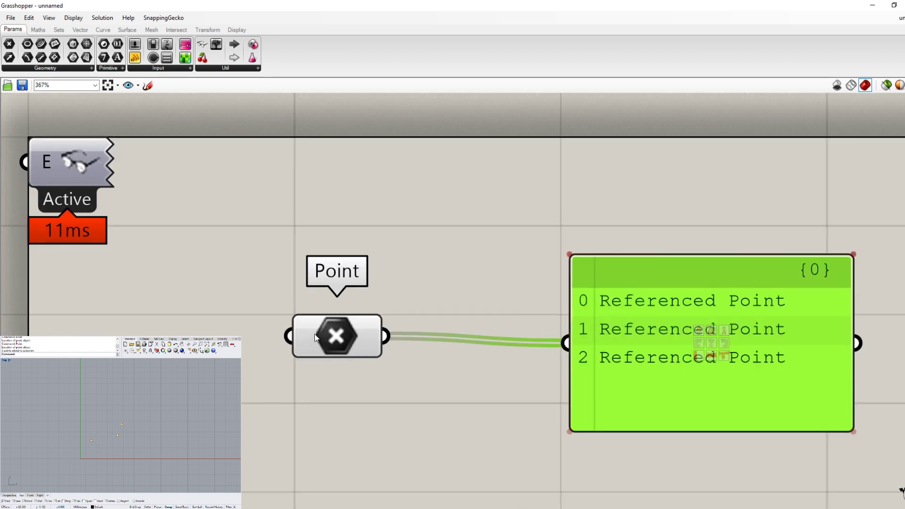
left_click_drag(322, 329, 330, 336)
scroll(311, 325, "up", 3)
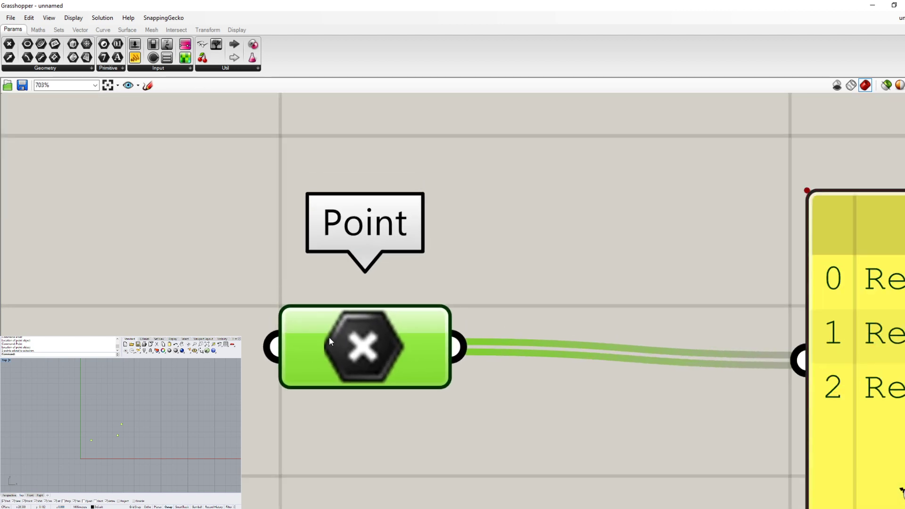
Step: Move the Panel level with the Point parameter to straighten the wire, and left-align the Panel's text
scroll(329, 336, "down", 5)
left_click(673, 347)
left_click_drag(652, 387, 645, 381)
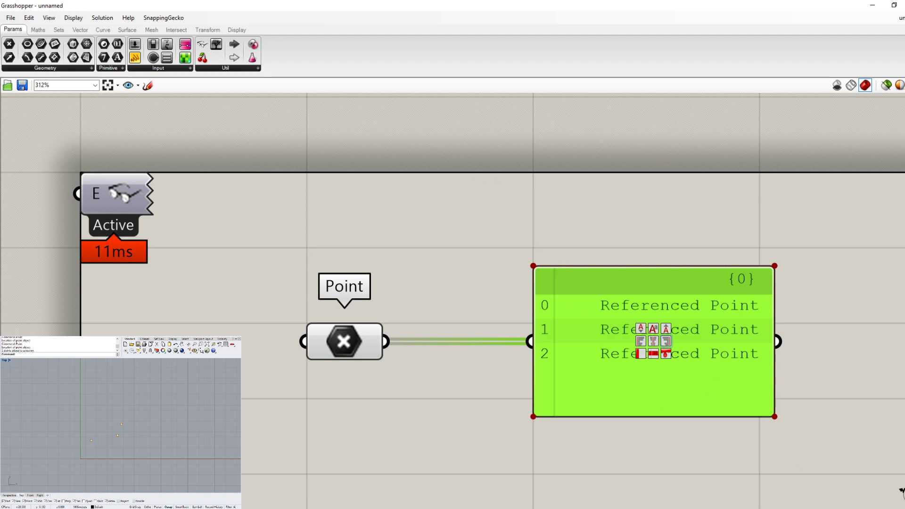
left_click(641, 341)
left_click(628, 427)
scroll(535, 411, "down", 3)
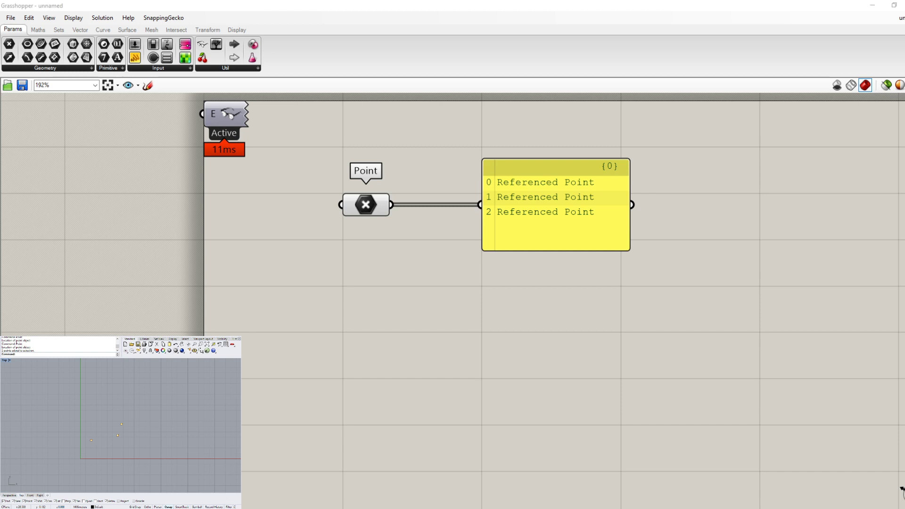
Step: Add a Square grid component below the Panel and check its preview grid against the referenced points in the Top view
left_click(80, 29)
left_click(59, 69)
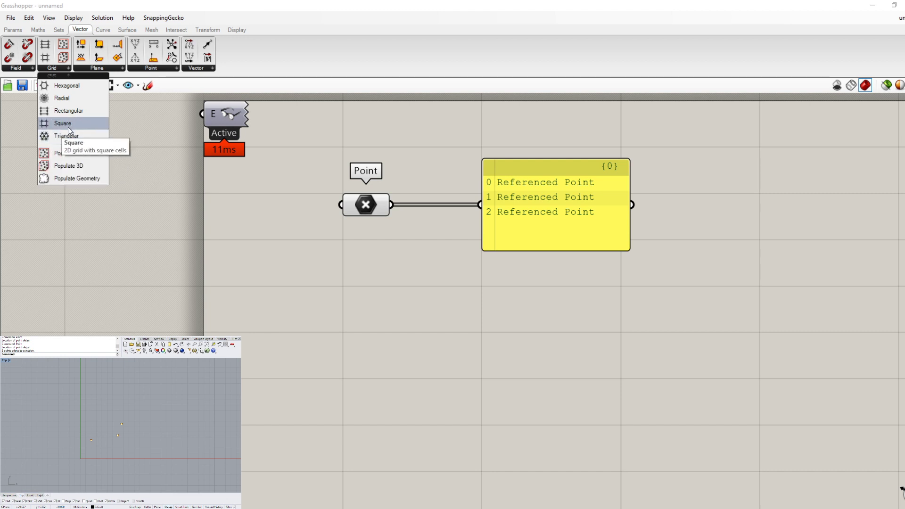
left_click_drag(63, 125, 514, 346)
left_click(414, 332)
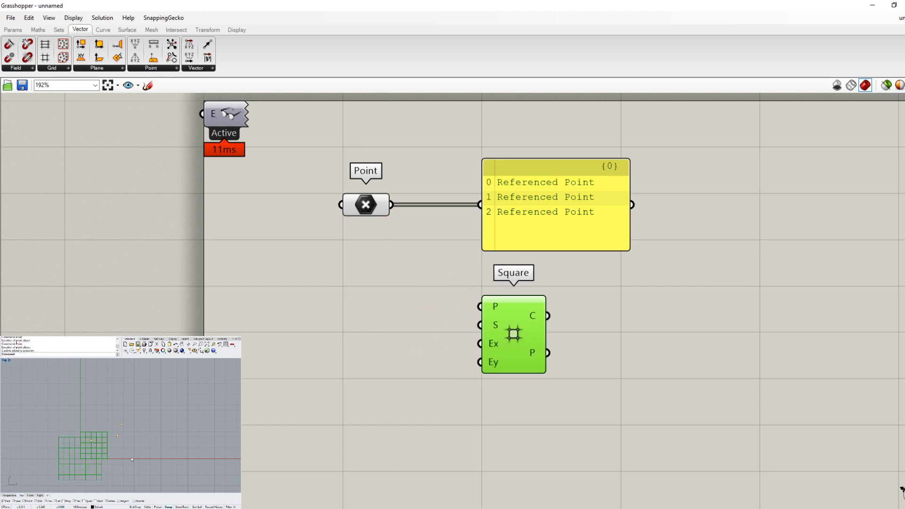
scroll(101, 443, "up", 5)
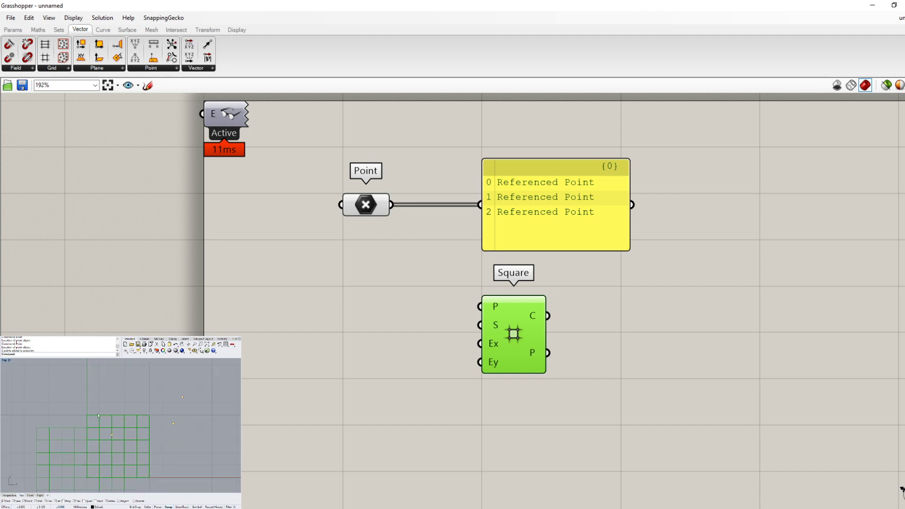
scroll(137, 440, "down", 3)
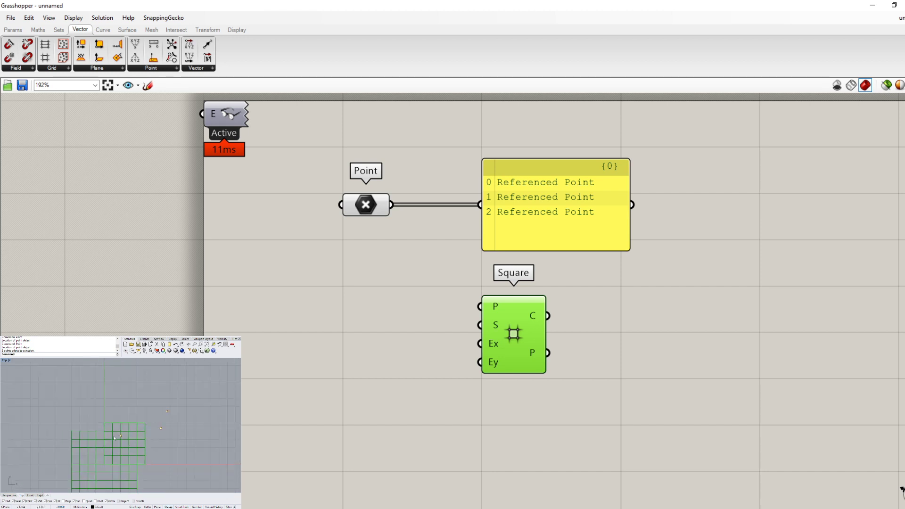
scroll(87, 437, "down", 2)
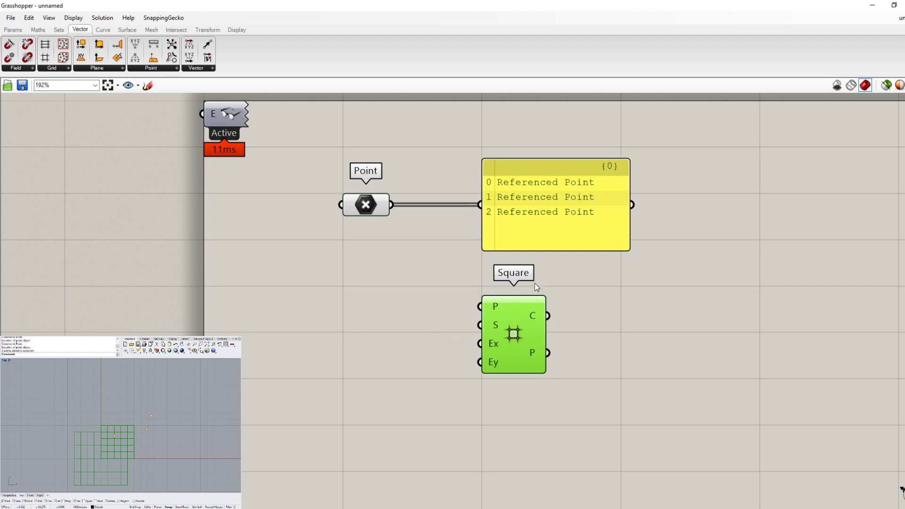
left_click(463, 389)
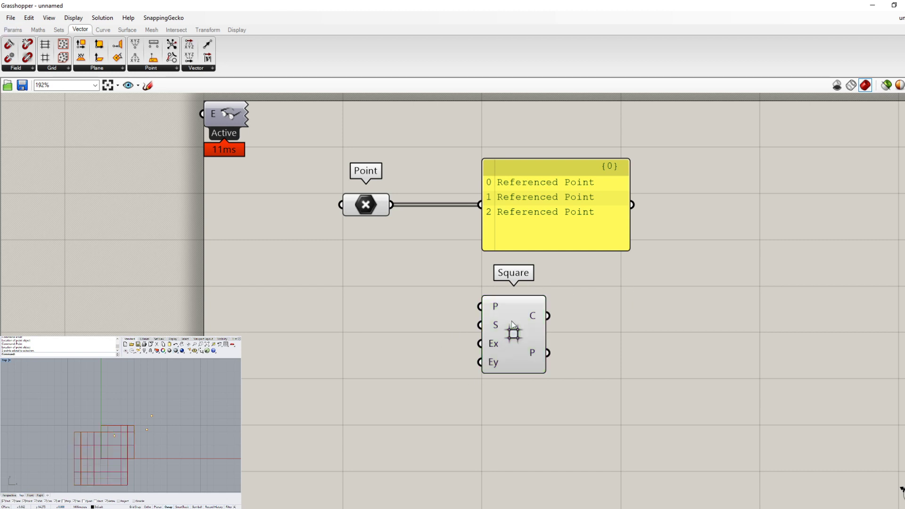
Step: Give the Square grid a single custom base plane, picking a rotated origin and X direction above the referenced points in Rhino's Top view
left_click_drag(498, 306, 505, 323)
mouse_move(503, 323)
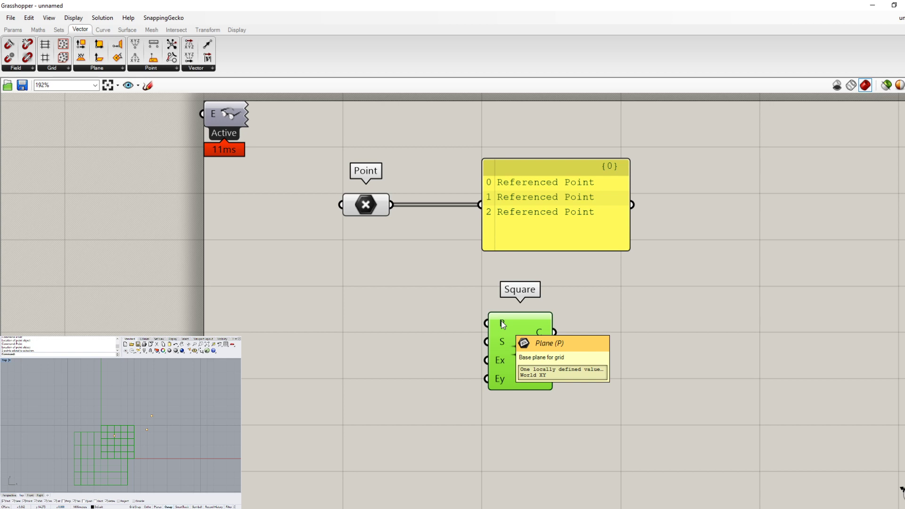
mouse_move(505, 323)
left_mouse_down()
mouse_move(517, 327)
mouse_move(508, 319)
left_mouse_up()
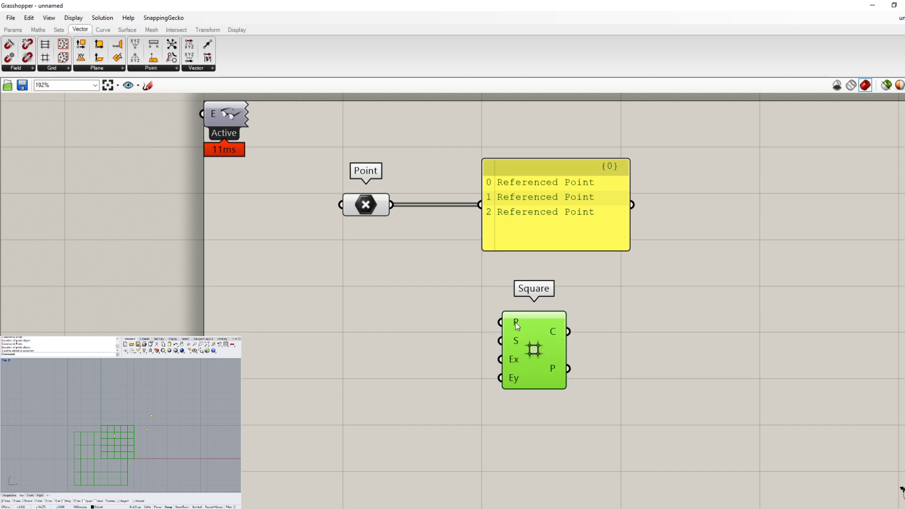
right_click(516, 323)
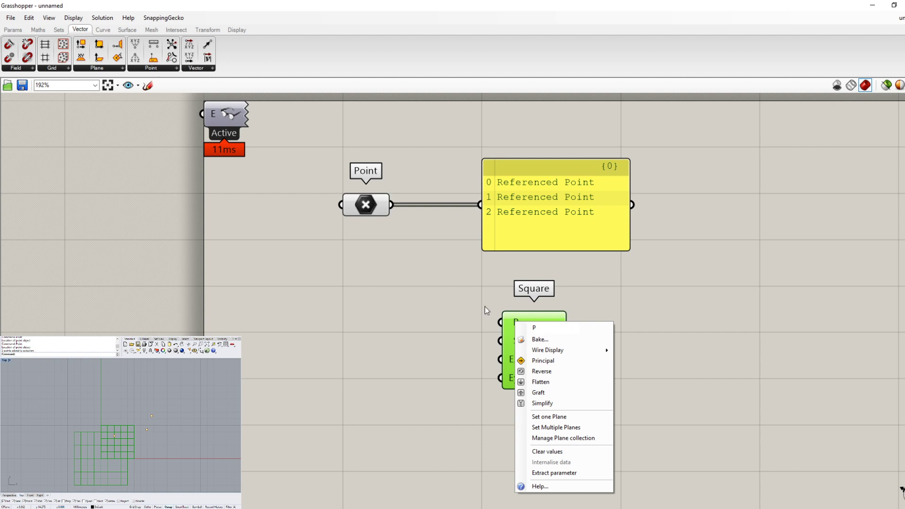
left_click(549, 417)
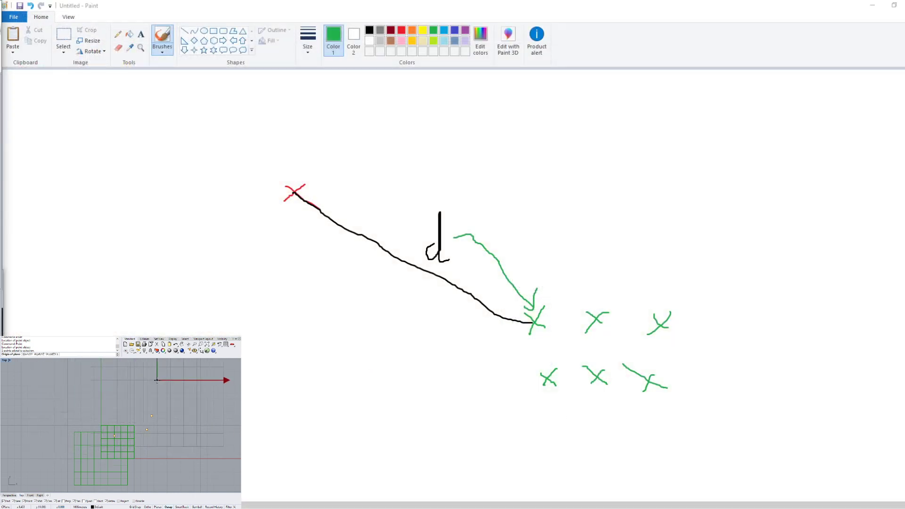
left_click(162, 374)
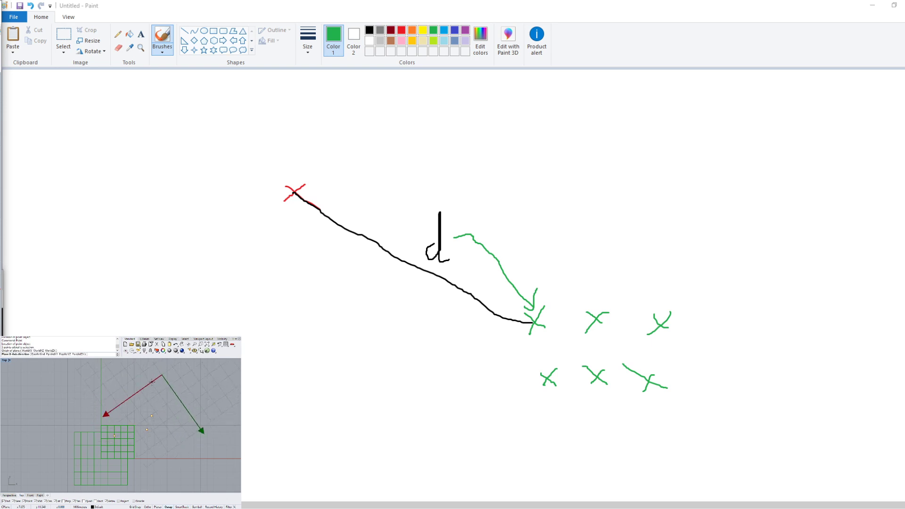
left_click(150, 383)
left_click(179, 399)
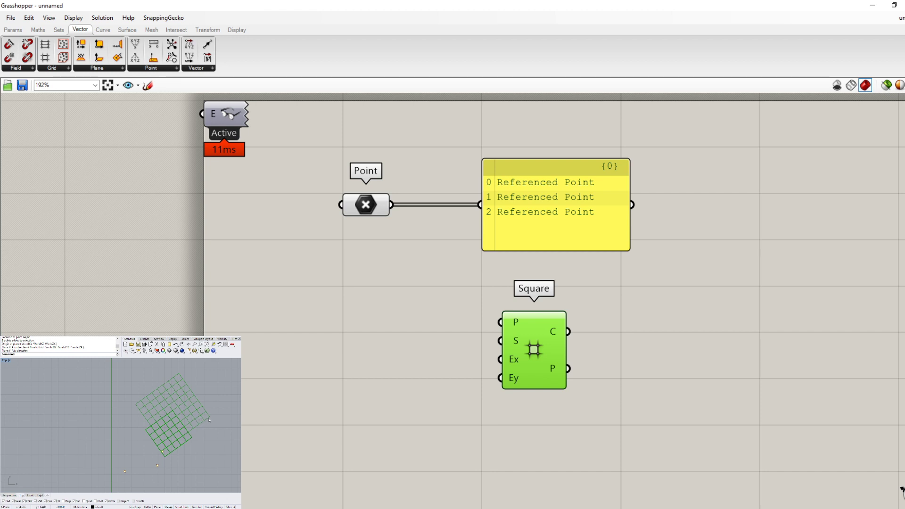
scroll(168, 439, "down", 5)
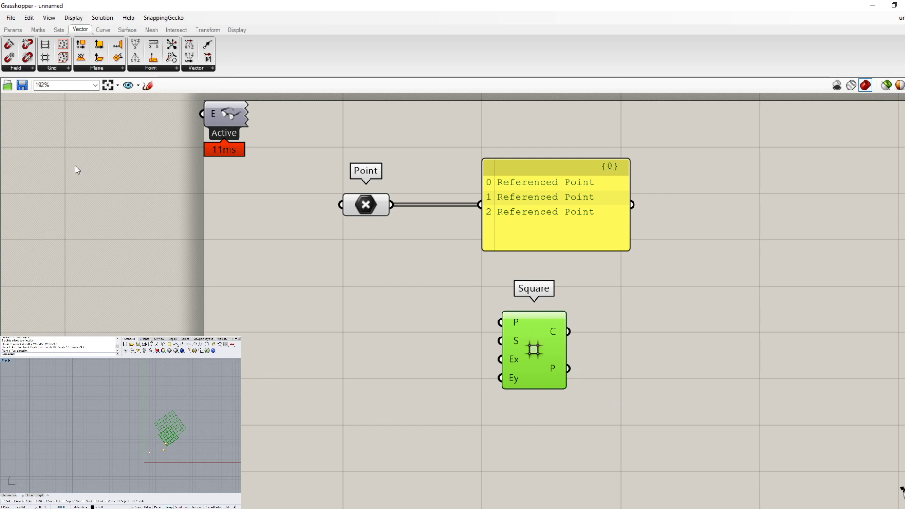
Step: Delete the Square component, add a fresh Square grid component, and place it just below the Panel
key("Delete")
left_click_drag(49, 60, 424, 359)
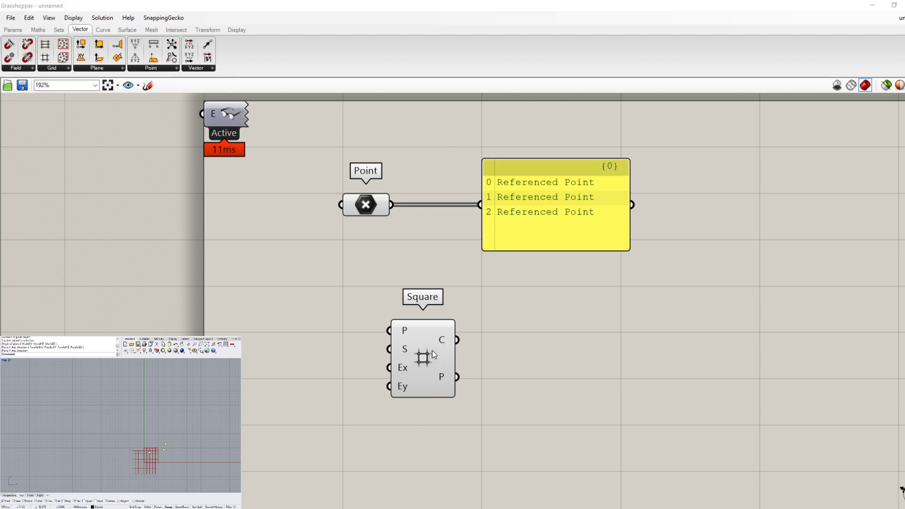
left_click_drag(422, 353, 455, 309)
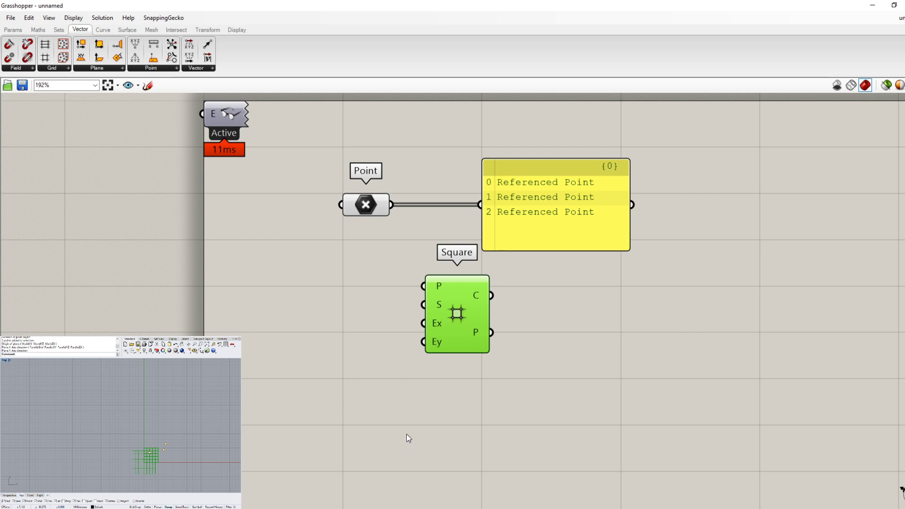
left_click_drag(456, 315, 474, 319)
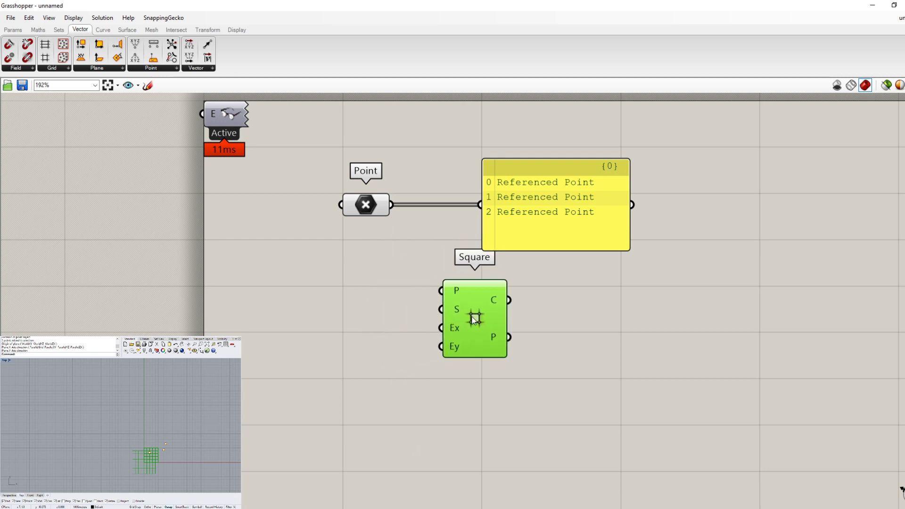
Step: Add a Number Slider, connect it to the Square component's S (Size) input, and set it to 0.686
scroll(448, 316, "up", 2)
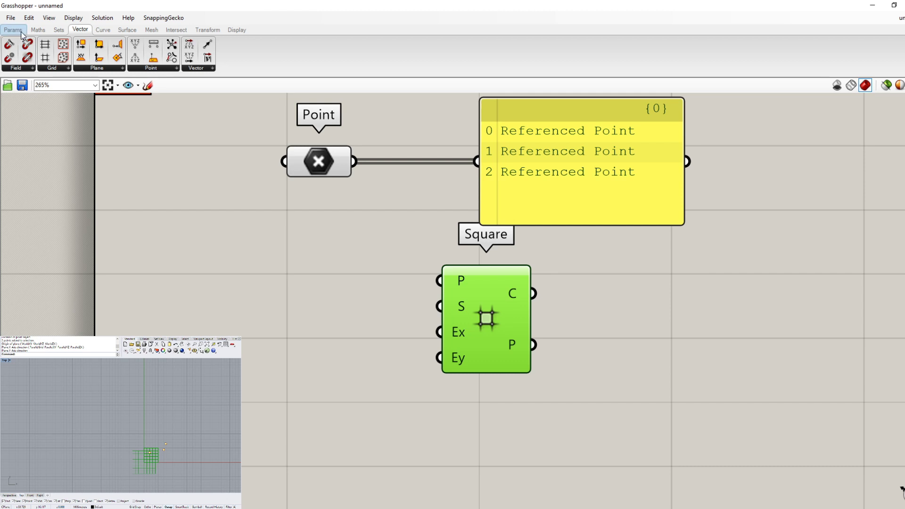
left_click(13, 30)
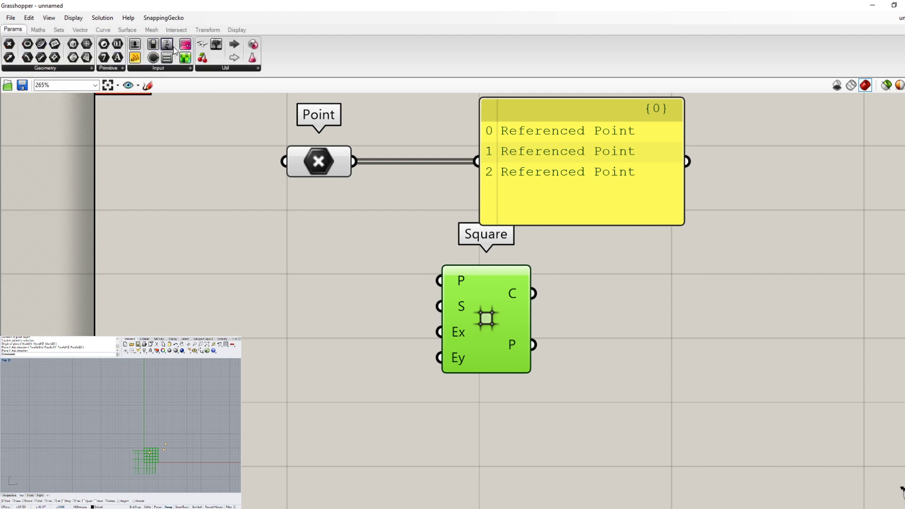
left_click(165, 69)
left_click_drag(175, 91, 218, 330)
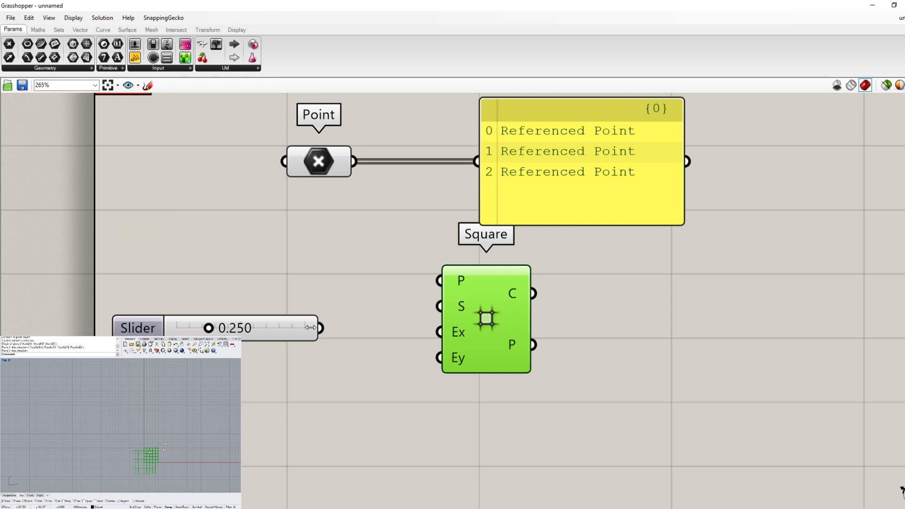
left_click_drag(321, 329, 428, 306)
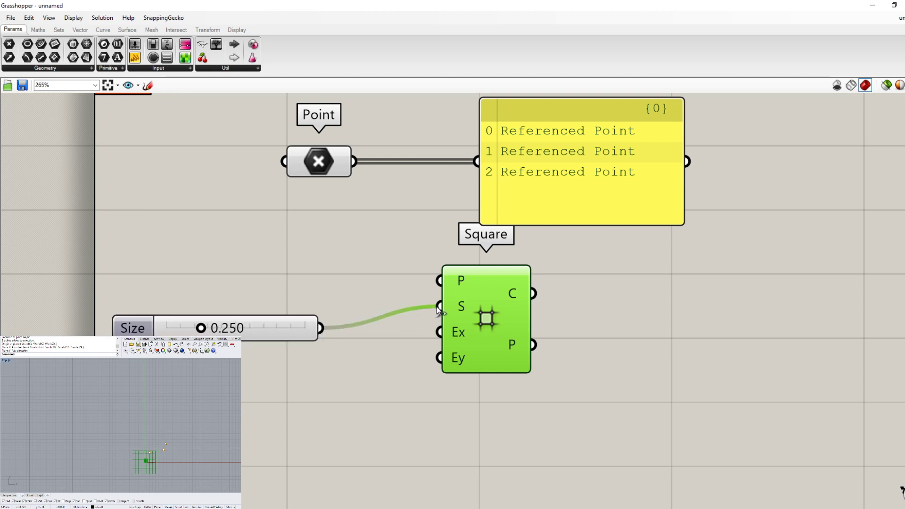
left_click_drag(200, 327, 215, 327)
scroll(148, 468, "up", 16)
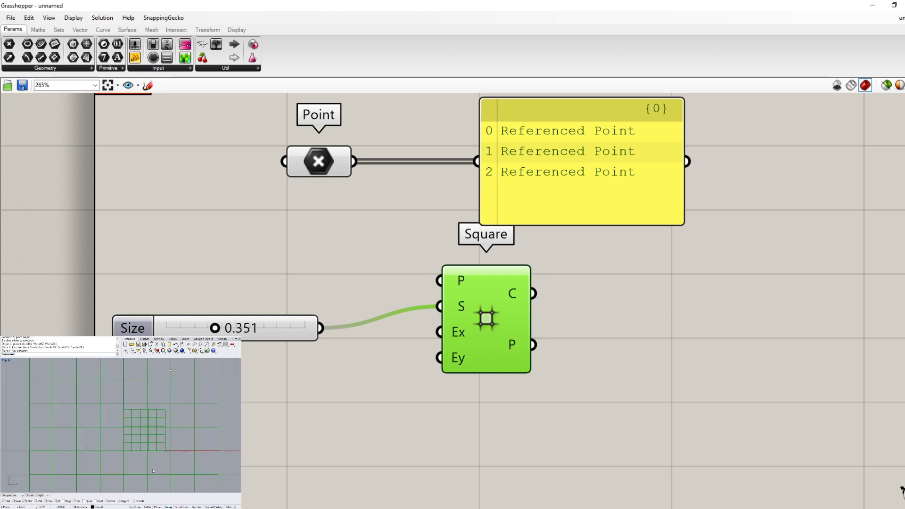
left_click_drag(215, 327, 261, 328)
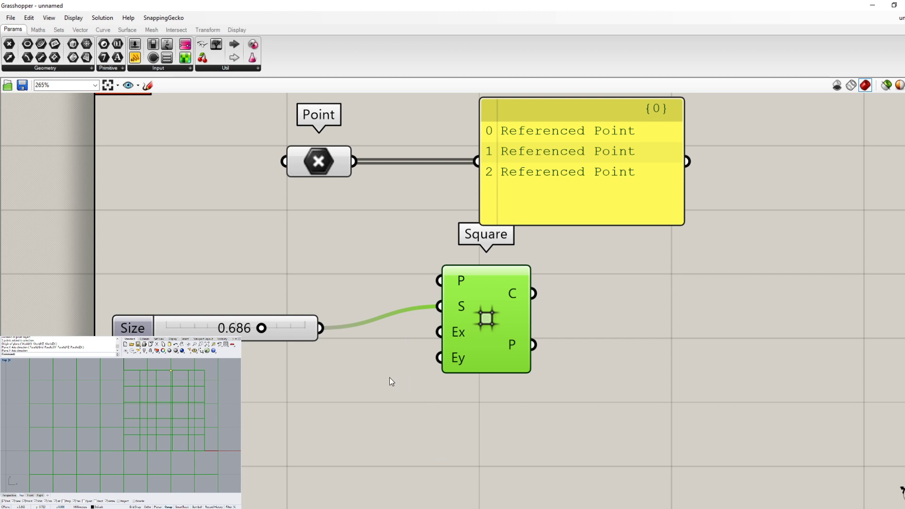
Step: Add a second slider, configure it for whole numbers, and connect it to the Square component's Ex input
left_click(158, 69)
left_click(158, 92)
left_click(207, 384)
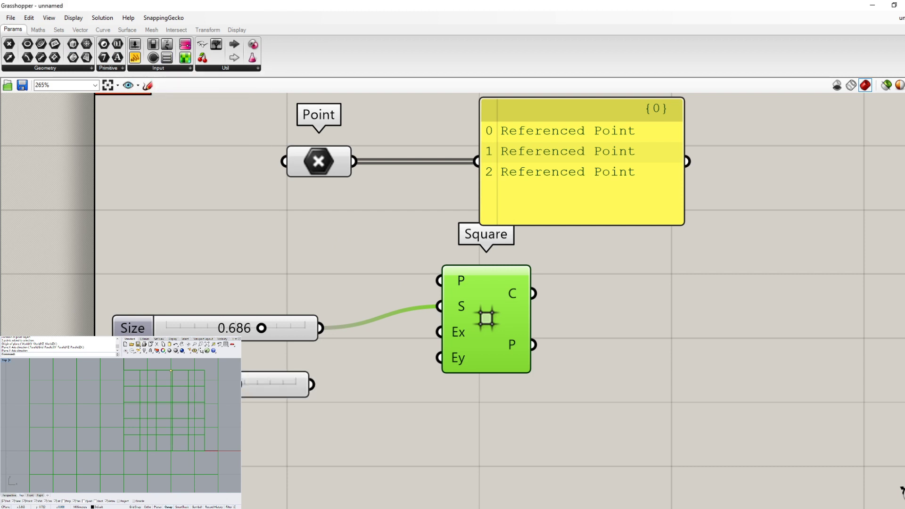
double_click(127, 384)
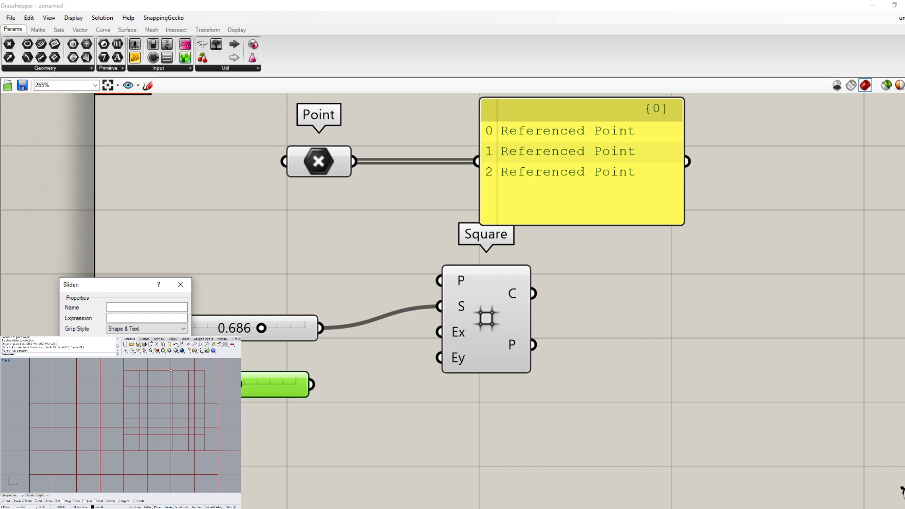
type("Size")
key("Return")
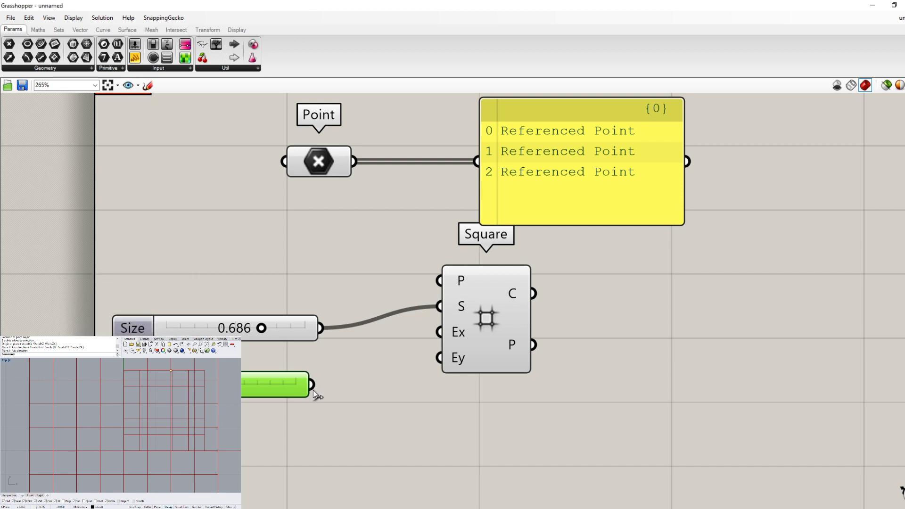
left_click_drag(312, 384, 427, 331)
Step: Reposition the Ex slider below the Size slider, duplicate it, and connect the copy to the Square component's Ey input
left_click_drag(284, 383, 264, 392)
key("ctrl+c")
key("ctrl+v")
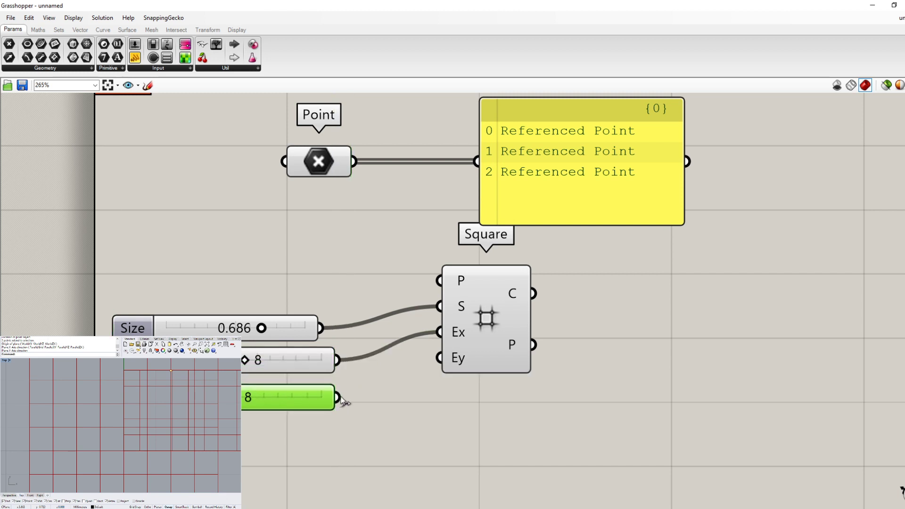
left_click_drag(347, 395, 400, 363)
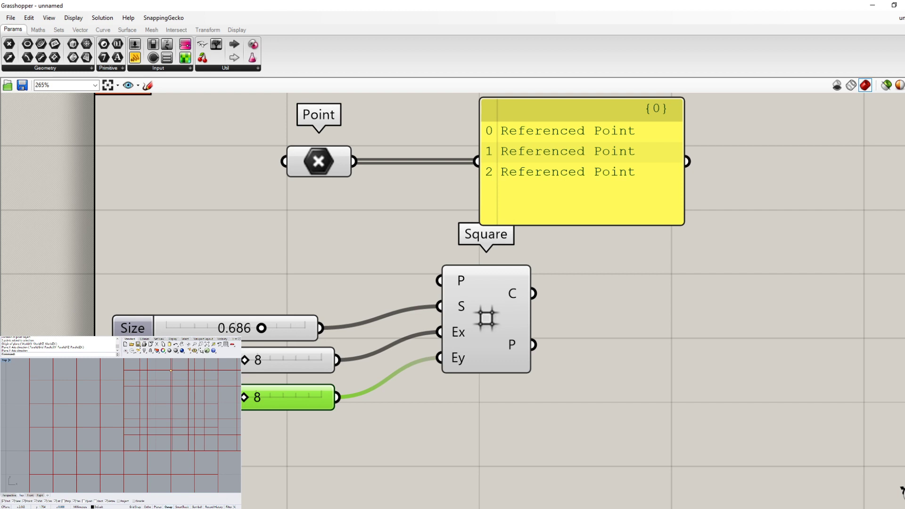
Step: Set the Ex and Ey sliders to 20 each and the Size slider to 1.000
mouse_move(244, 397)
left_mouse_down()
mouse_move(282, 397)
mouse_move(244, 399)
mouse_move(257, 397)
left_mouse_up()
scroll(72, 419, "down", 5)
left_click_drag(245, 359, 282, 327)
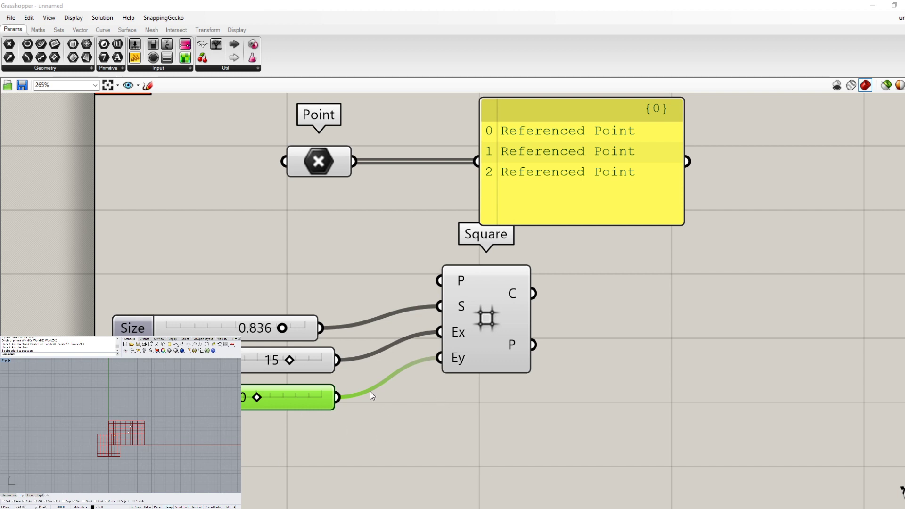
left_click_drag(282, 328, 223, 328)
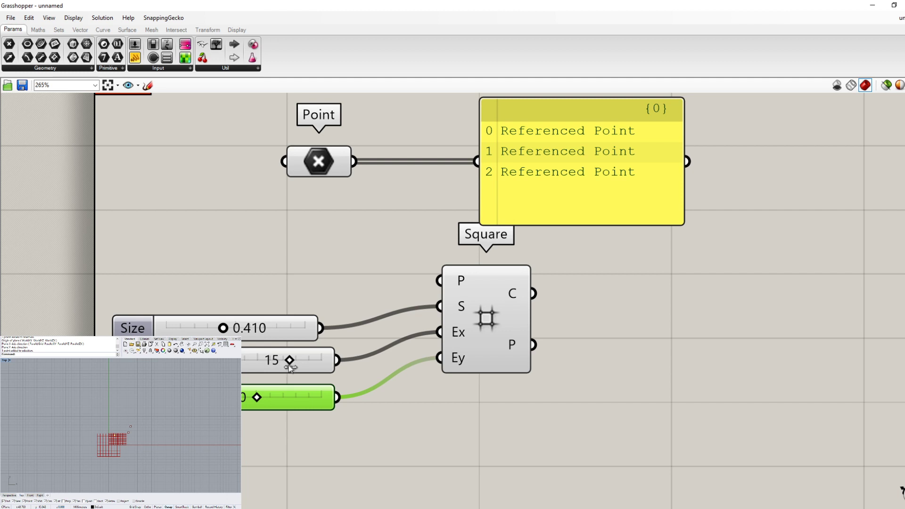
left_click_drag(289, 361, 321, 360)
left_click_drag(255, 400, 321, 397)
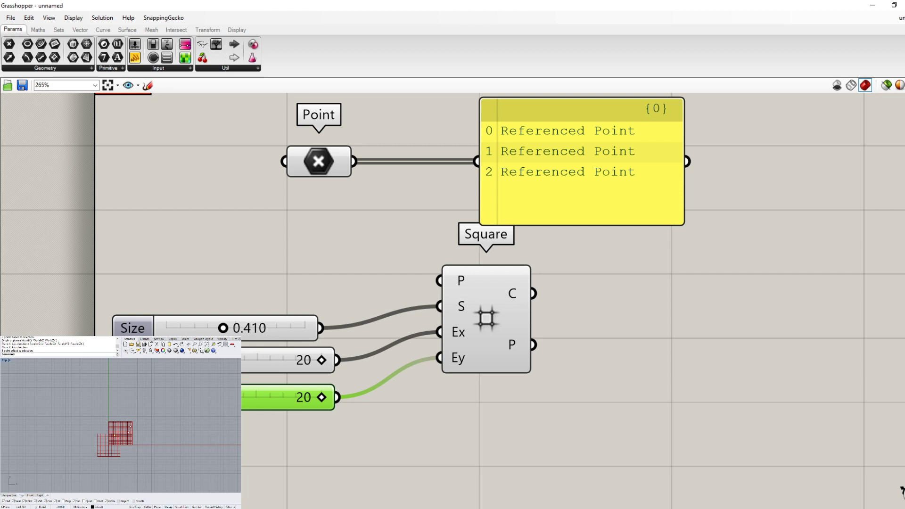
left_click_drag(135, 439, 107, 421)
left_click_drag(233, 331, 315, 331)
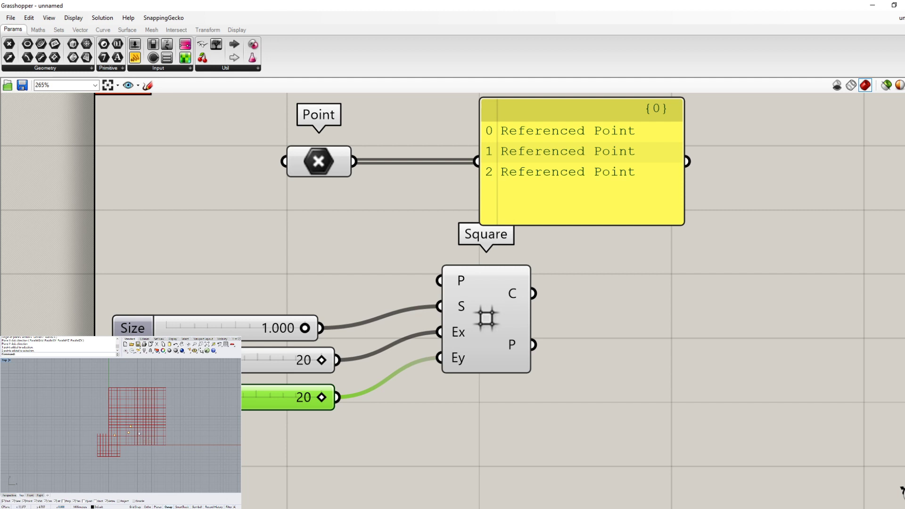
Step: Move two of the referenced Rhino points farther apart, one to the grid's upper right and one to its lower right
left_click(166, 434)
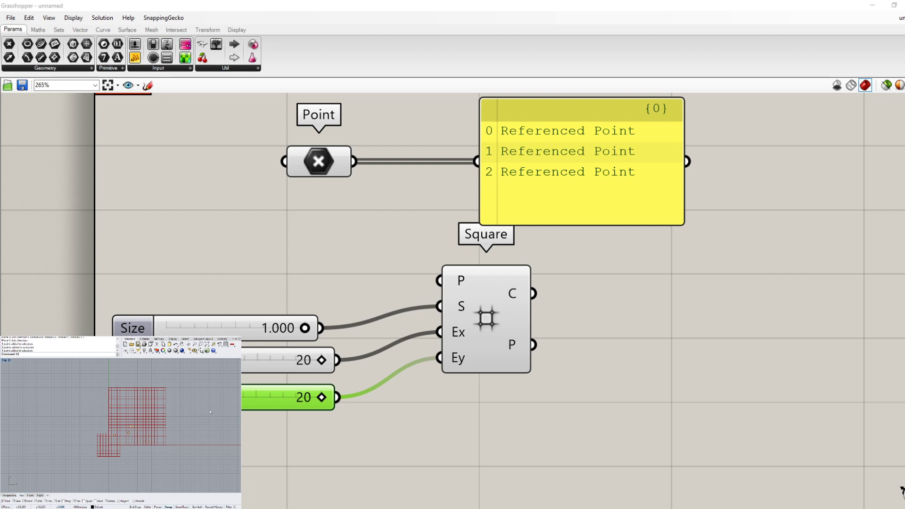
key("Return")
left_click(194, 416)
left_click(212, 390)
left_click(127, 433)
type("m")
key("Return")
left_click(163, 425)
left_click(189, 430)
Step: Move the third referenced point, near the grid's lower-left corner, up and to the right inside the grid
type("m")
key("Return")
left_click(114, 436)
type("m")
key("Return")
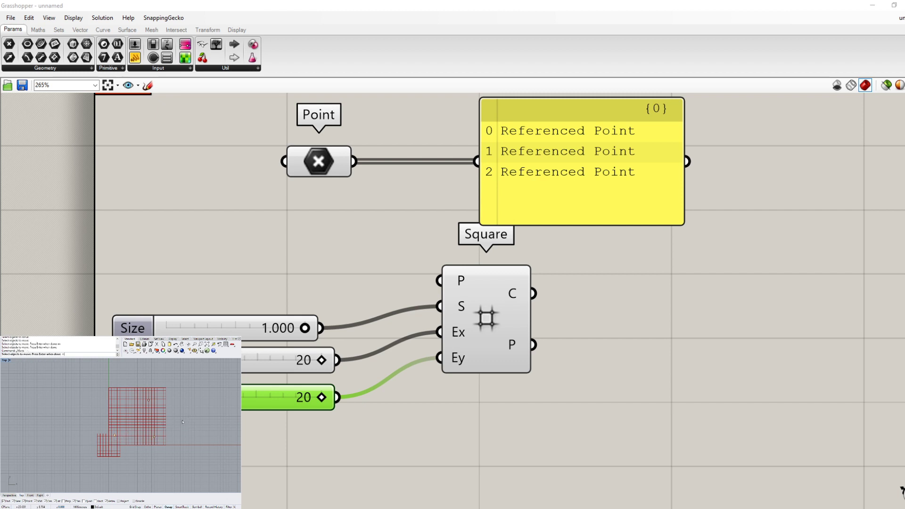
left_click(114, 437)
type("m")
key("Return")
left_click(119, 441)
left_click(115, 436)
type("m")
key("Return")
left_click(115, 435)
key("Return")
left_click(168, 426)
left_click(179, 413)
Step: Set the Size slider to 0.466 and scale the three points down from the grid's origin corner to fit the smaller grid
left_click_drag(306, 329, 238, 334)
left_click_drag(188, 445, 109, 385)
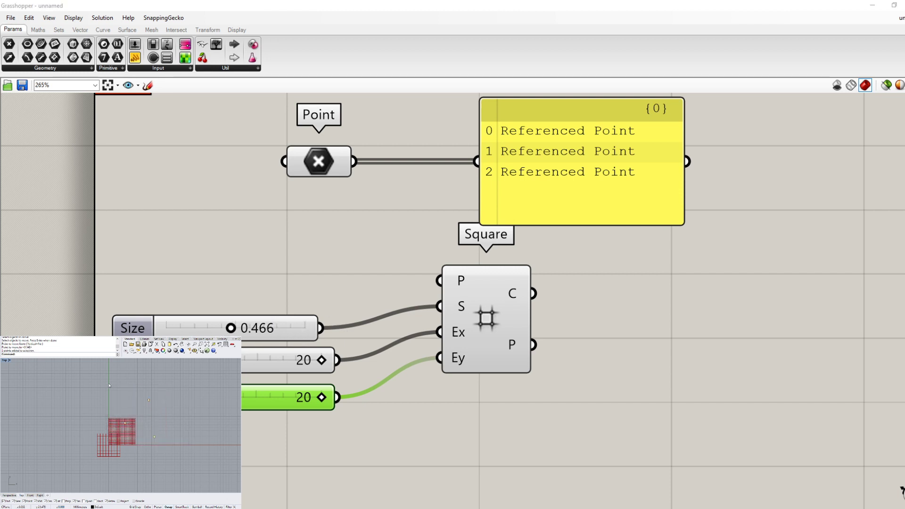
key("Return")
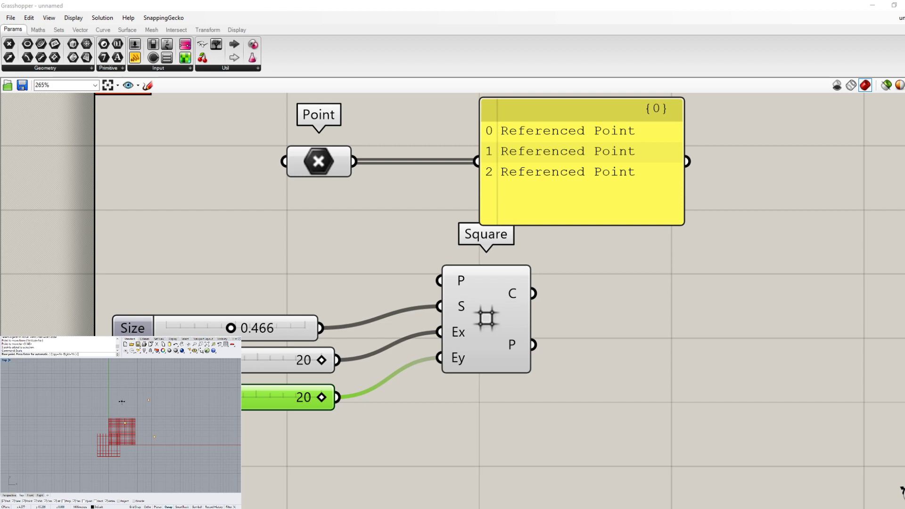
left_click(109, 444)
left_click(167, 387)
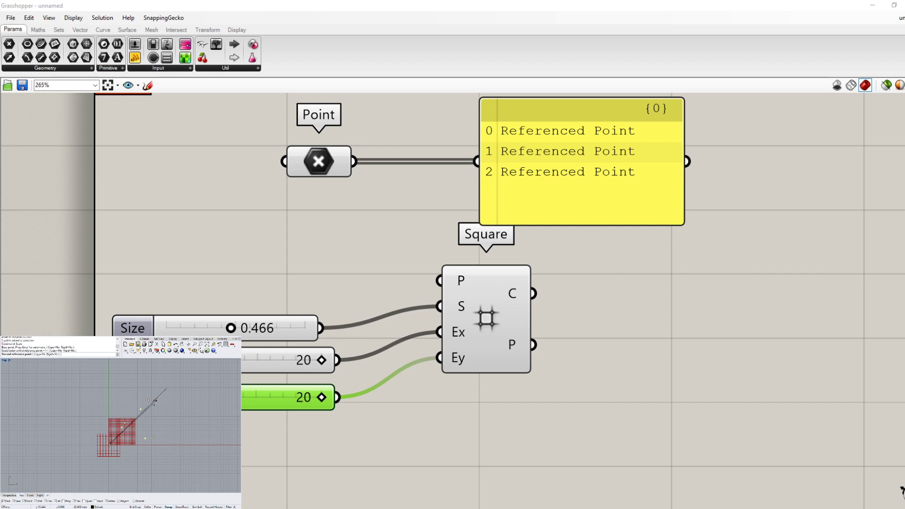
left_click(138, 416)
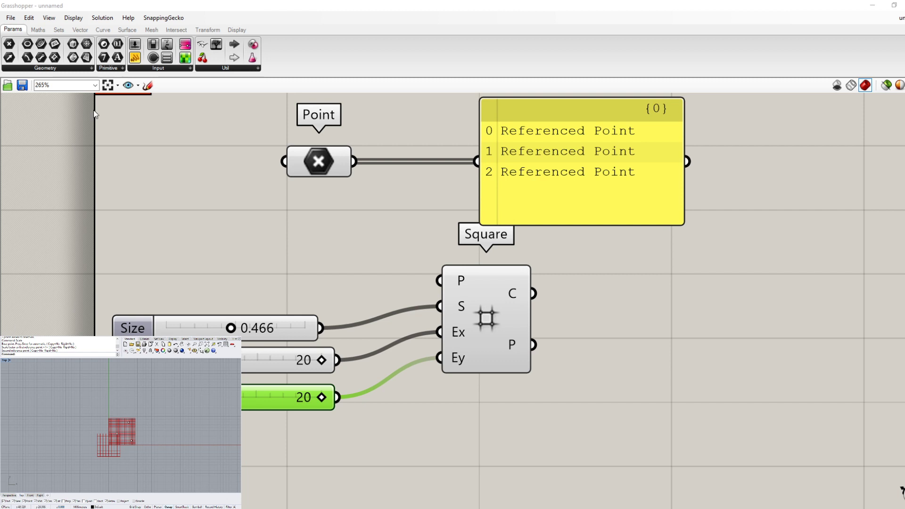
Step: Move the Size slider level with the Square component's S input to straighten its wire
scroll(416, 333, "up", 3)
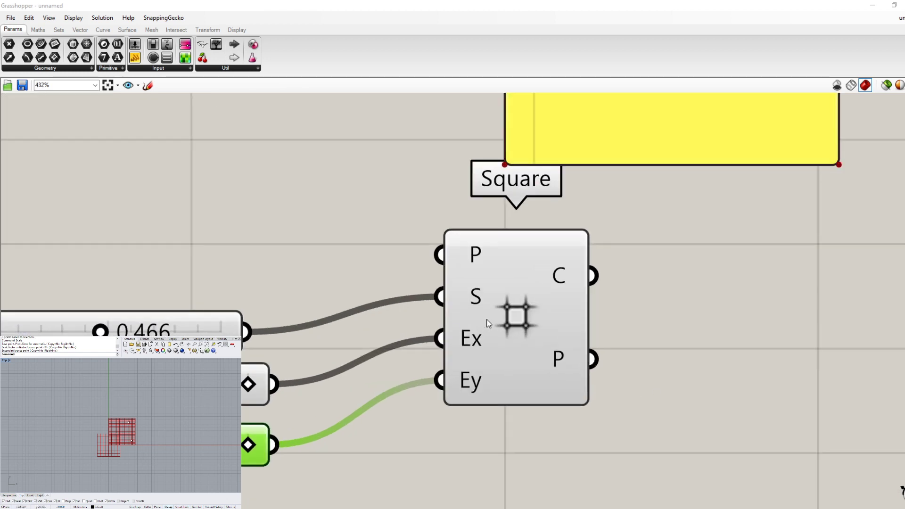
left_click(261, 380)
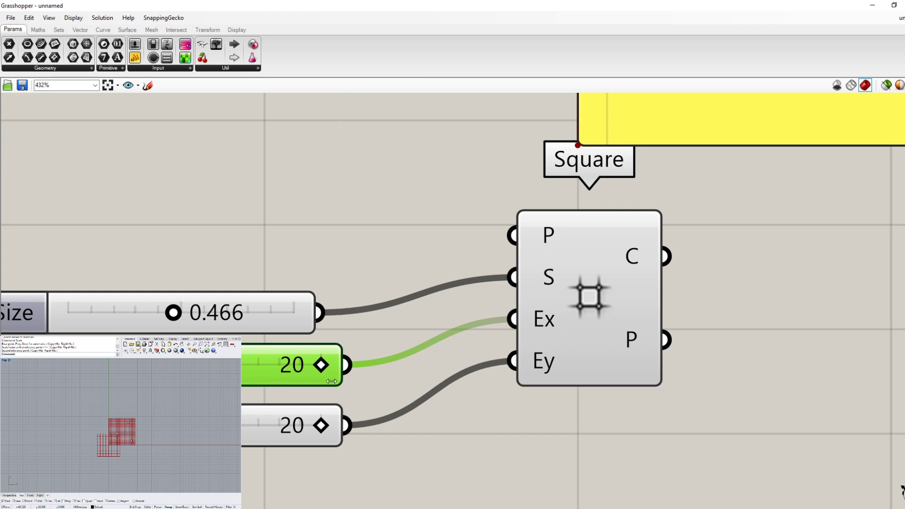
left_click_drag(231, 315, 244, 278)
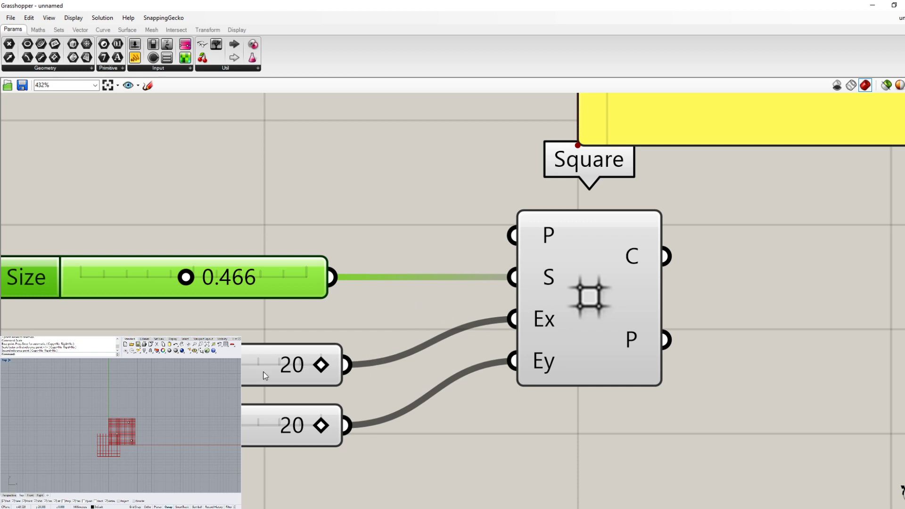
left_click(260, 359)
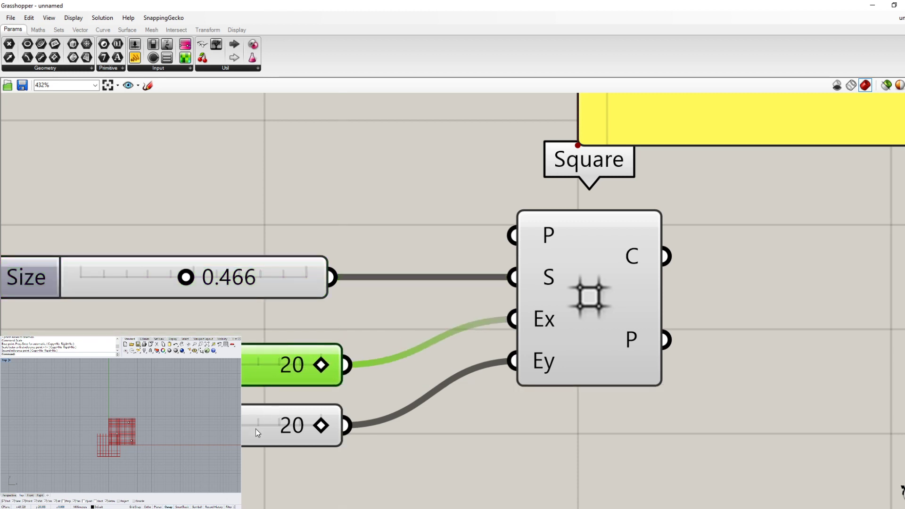
Step: Move the Extent Y slider lower and the Square component farther from the sliders, keeping its S input level with the Size slider
left_click_drag(255, 429, 256, 445)
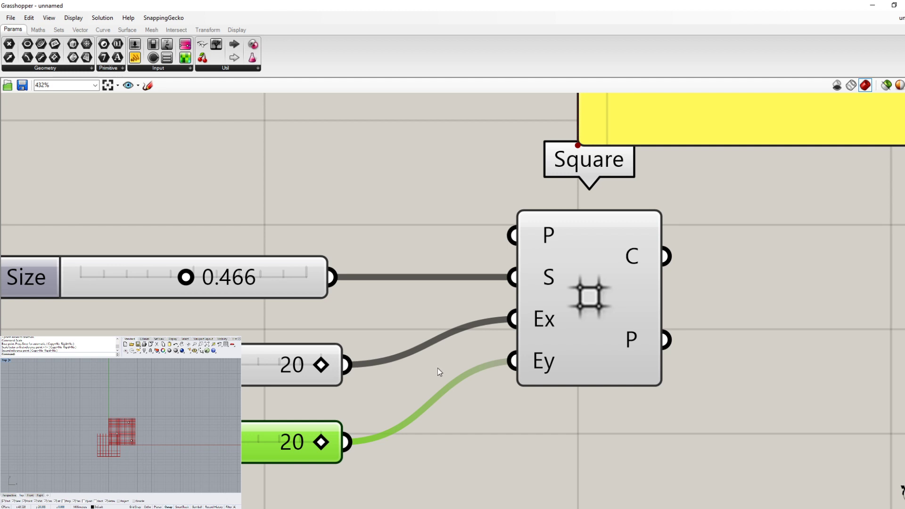
scroll(393, 335, "down", 3)
scroll(315, 318, "up", 5)
left_click_drag(271, 259, 308, 259)
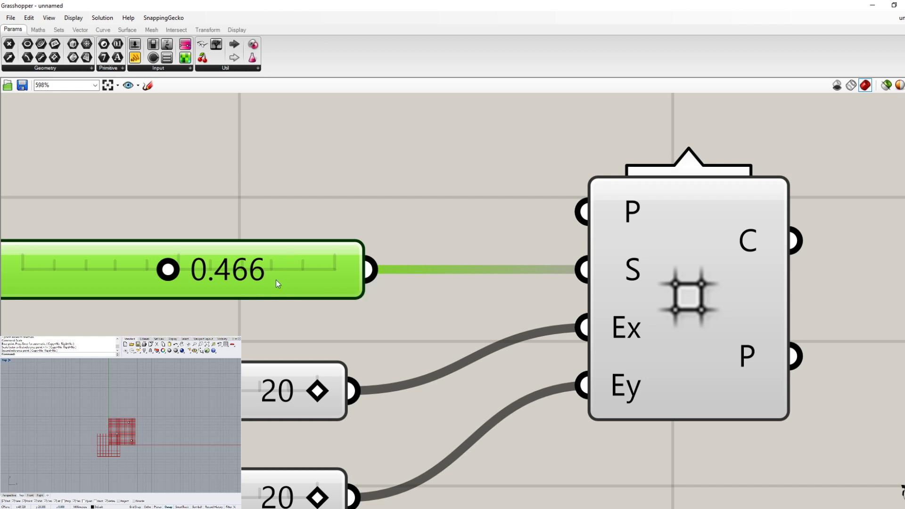
left_click_drag(660, 301, 764, 307)
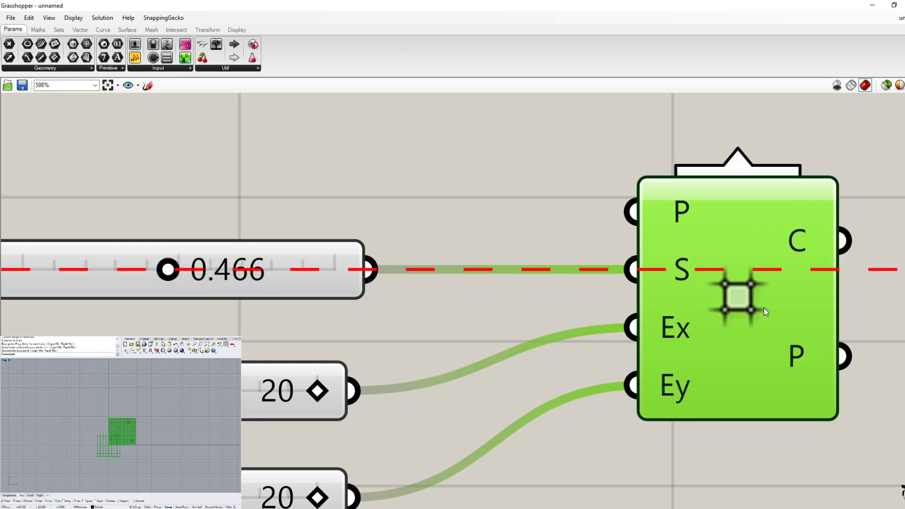
scroll(588, 291, "down", 2)
scroll(588, 291, "down", 2)
left_click_drag(652, 321, 674, 298)
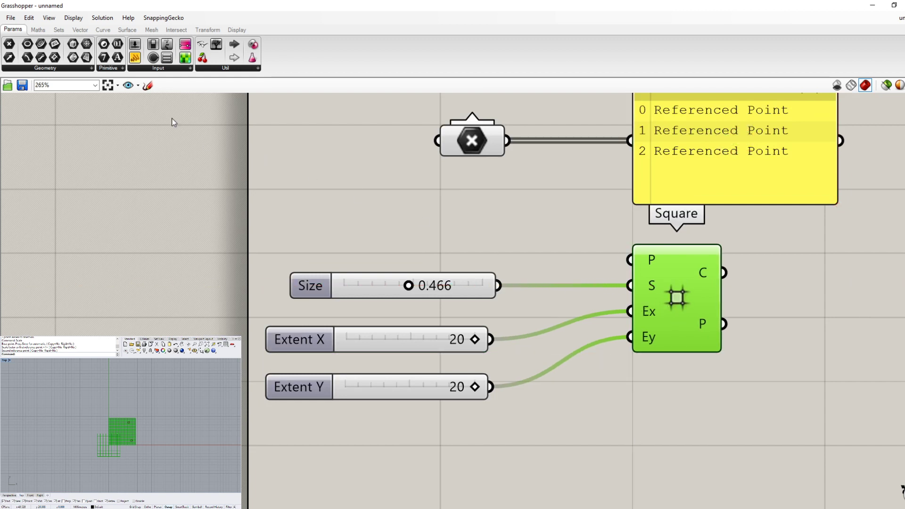
Step: Add a Division component between the sliders and the Square component, moving Square and the Size slider apart to make room
left_click(37, 29)
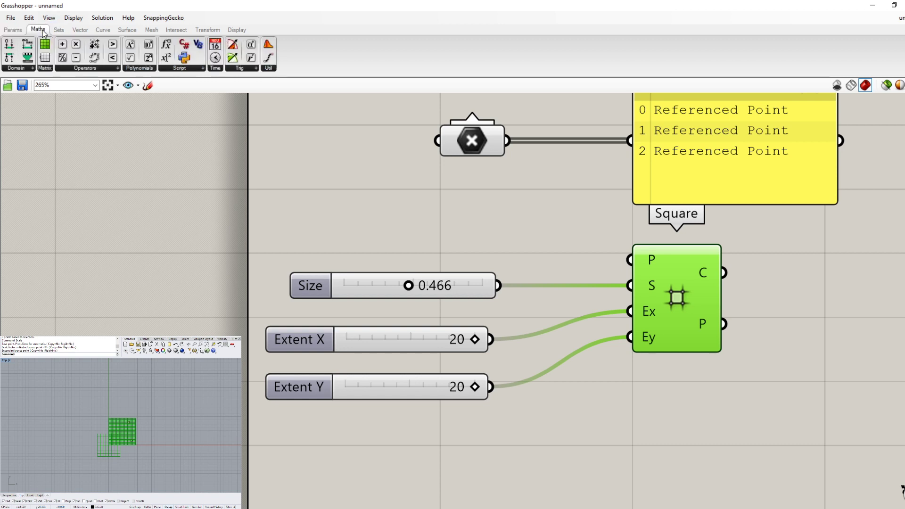
left_click(69, 68)
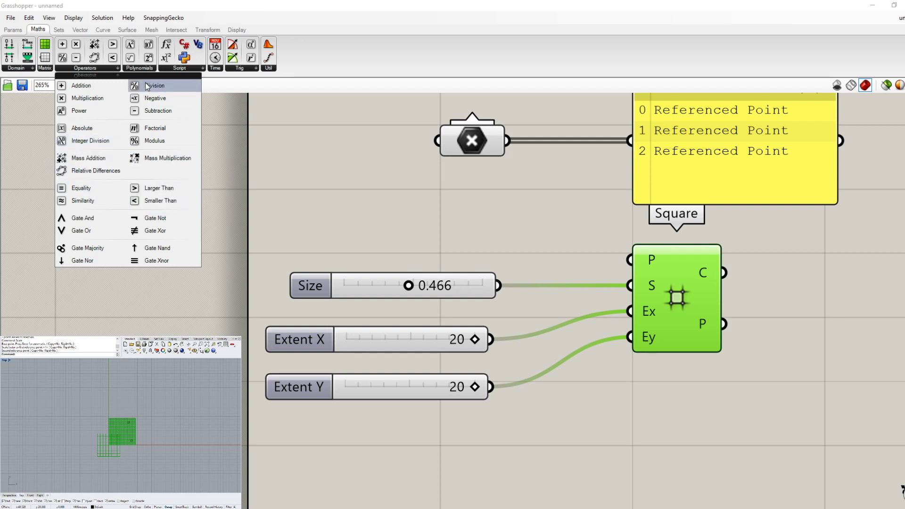
left_click_drag(137, 85, 598, 260)
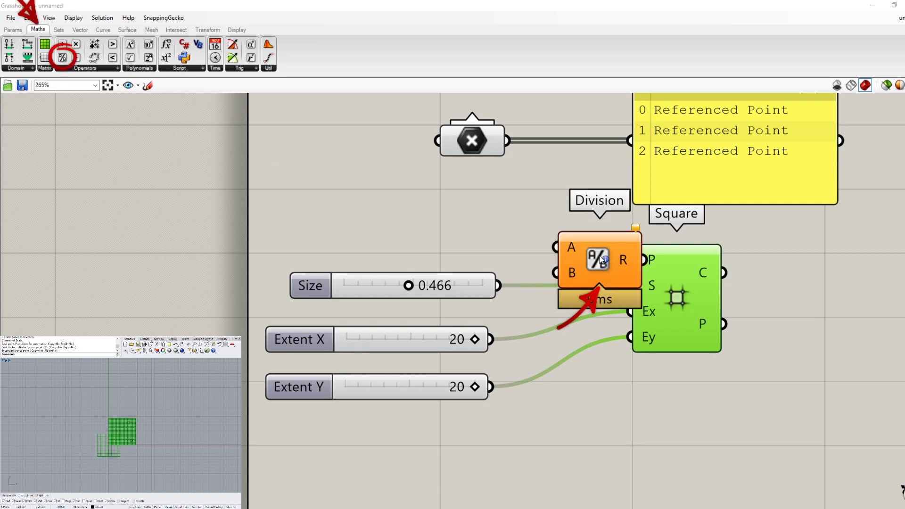
left_click(86, 69)
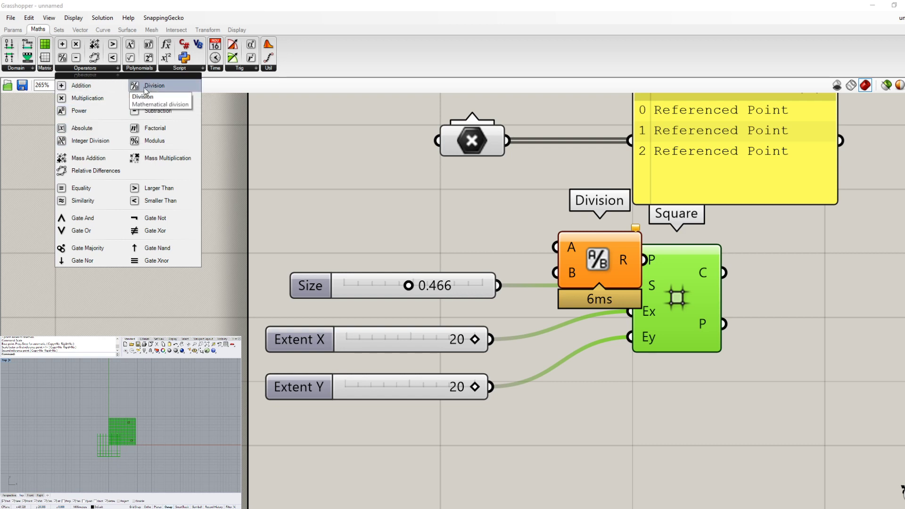
left_click(398, 207)
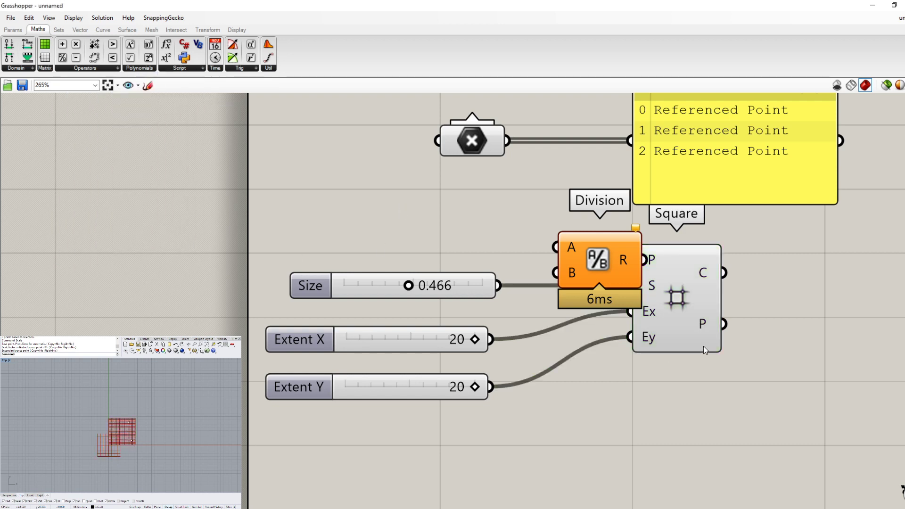
left_click_drag(703, 346, 776, 373)
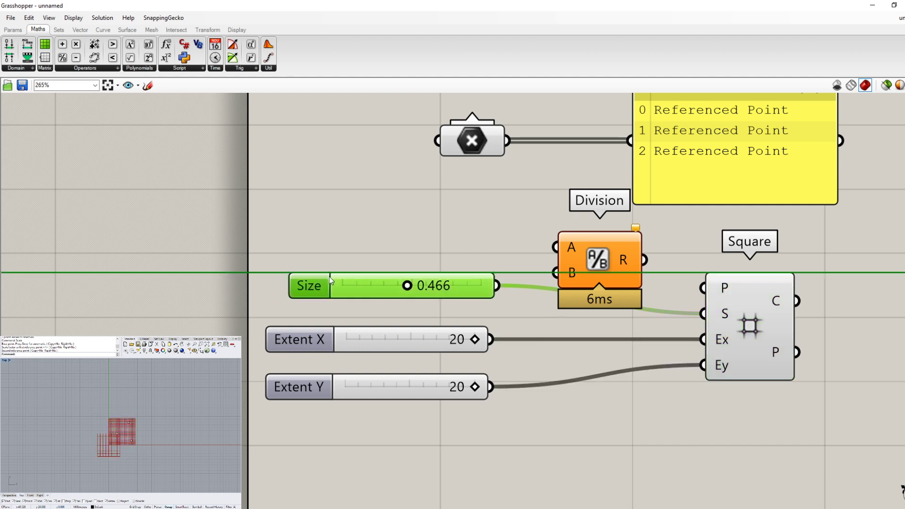
left_click_drag(329, 276, 245, 228)
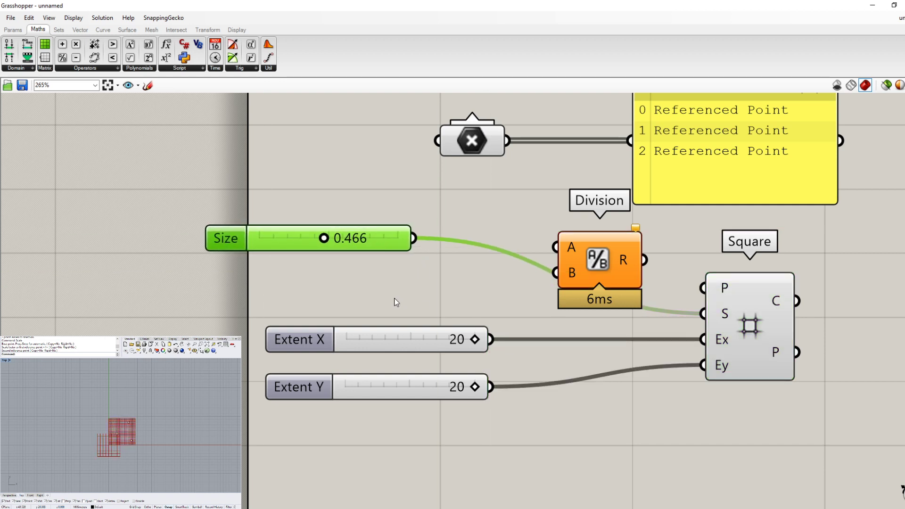
Step: Create a slider with value 1, divide it by the Extent X slider, and feed the Division result into Square's S input
double_click(368, 302)
type("1")
key("Return")
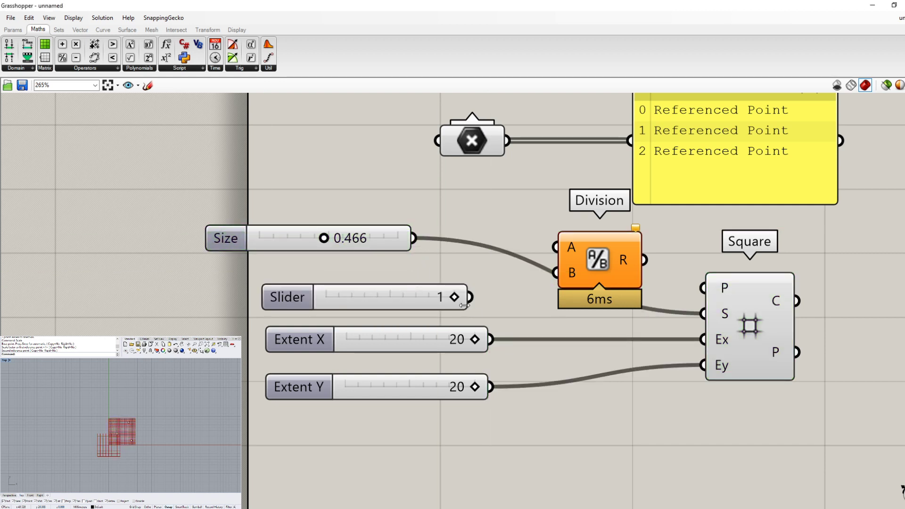
left_click_drag(470, 297, 556, 247)
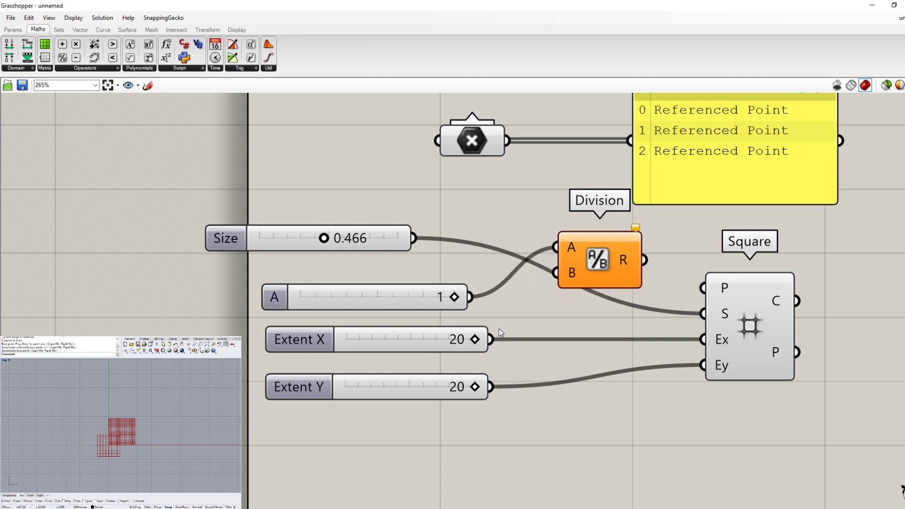
left_click_drag(498, 331, 556, 273, "shift")
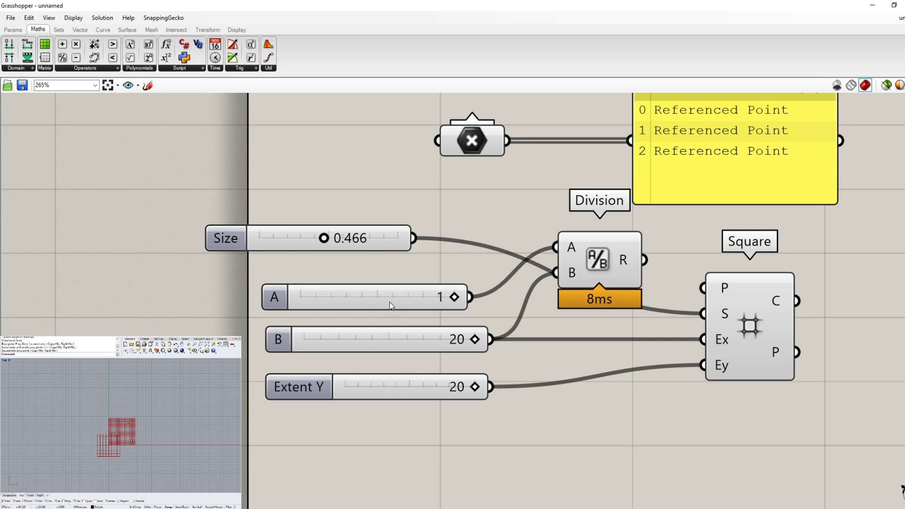
left_click_drag(643, 260, 702, 313)
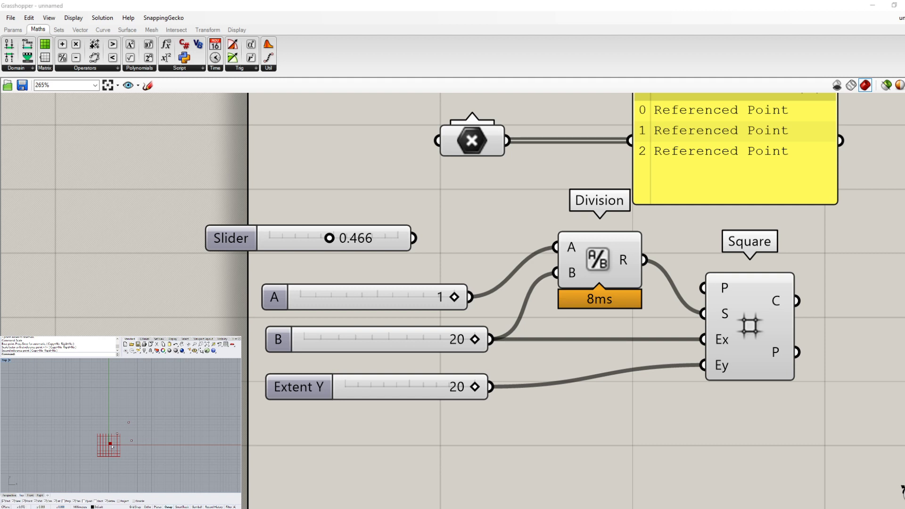
Step: Set slider B to 9 and move the disconnected slider and slider A higher on the canvas
scroll(111, 443, "up", 15)
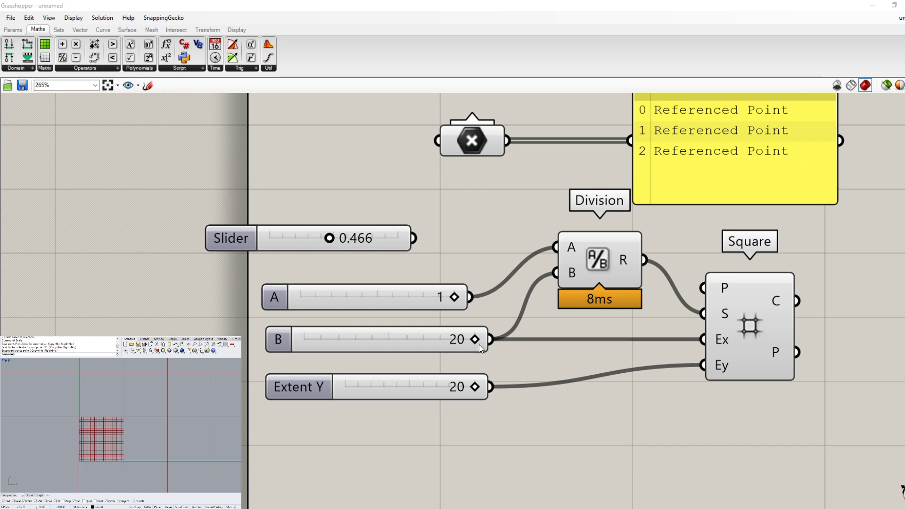
left_click_drag(475, 339, 380, 358)
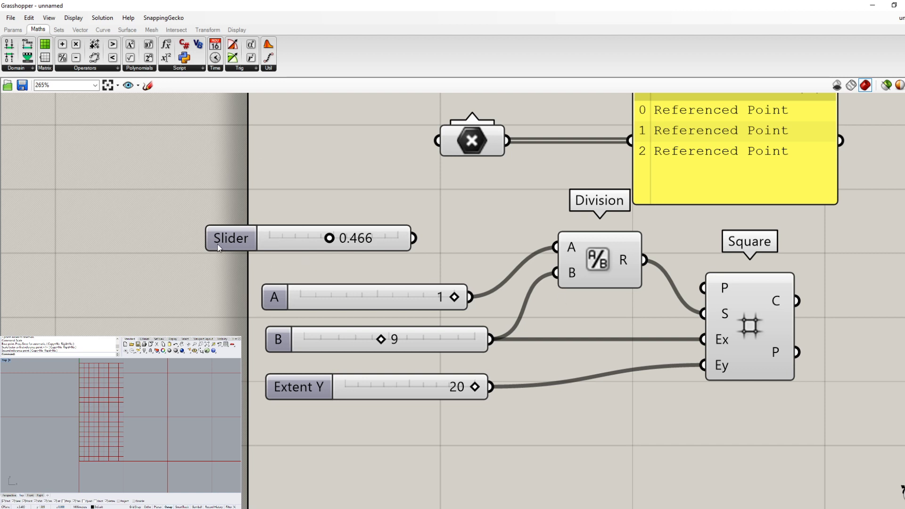
left_click_drag(217, 245, 216, 224)
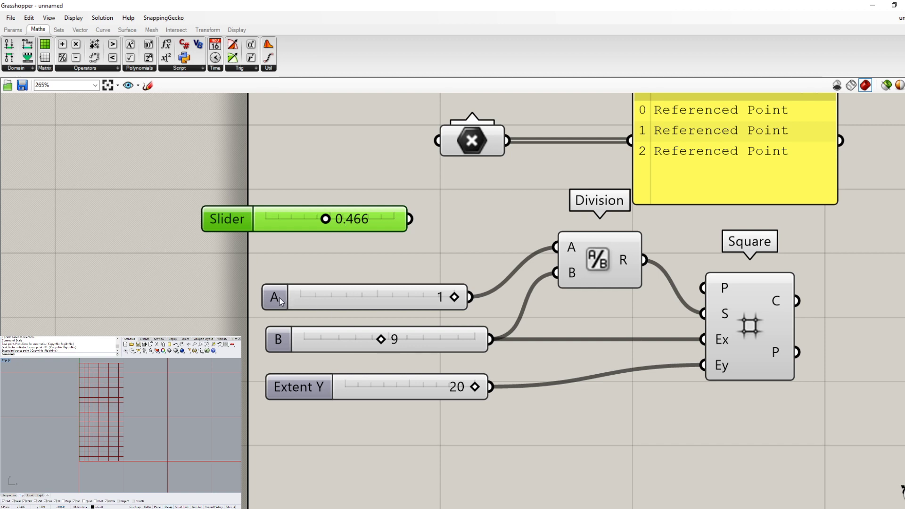
left_click_drag(309, 296, 291, 276)
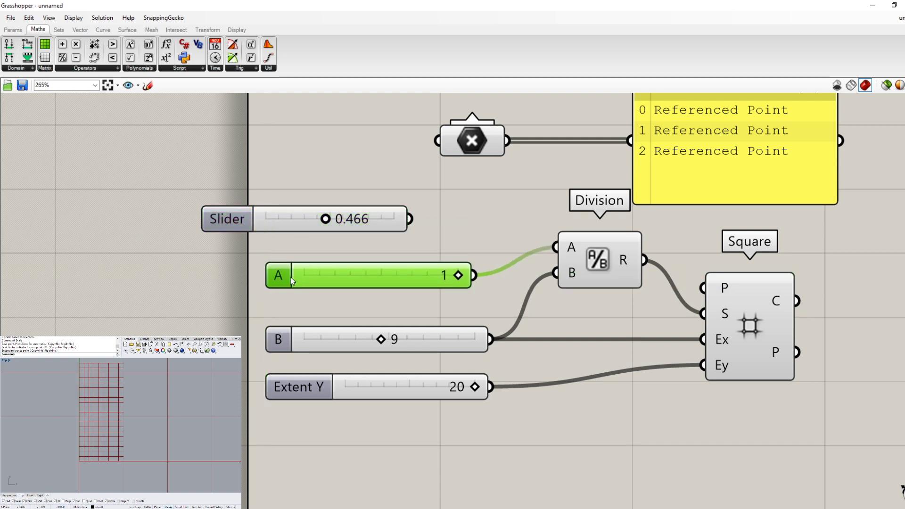
Step: Give slider A real-number rounding and a maximum of 100, and set its value to 17.657
double_click(289, 276)
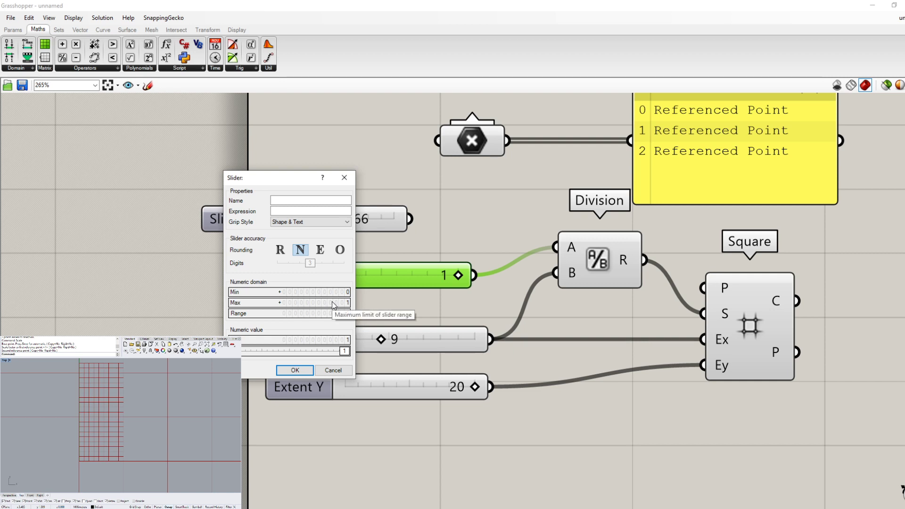
double_click(332, 302)
type("100")
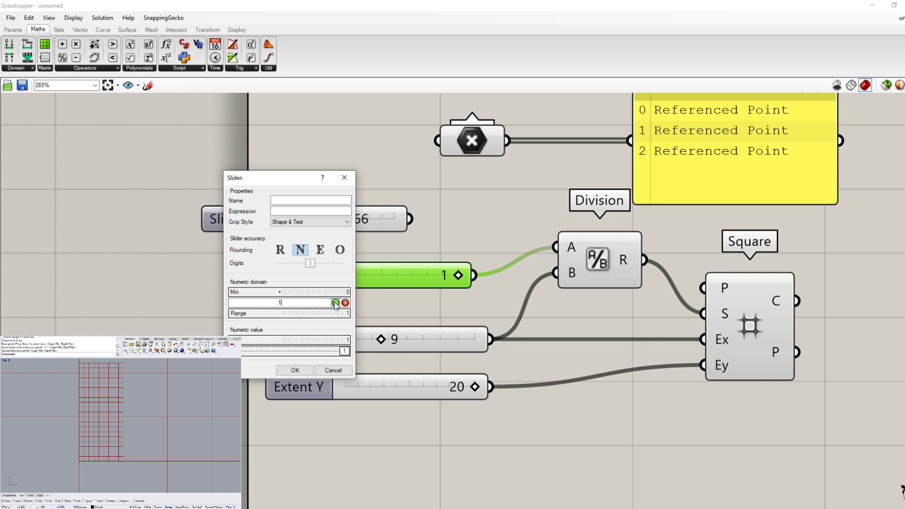
left_click(335, 303)
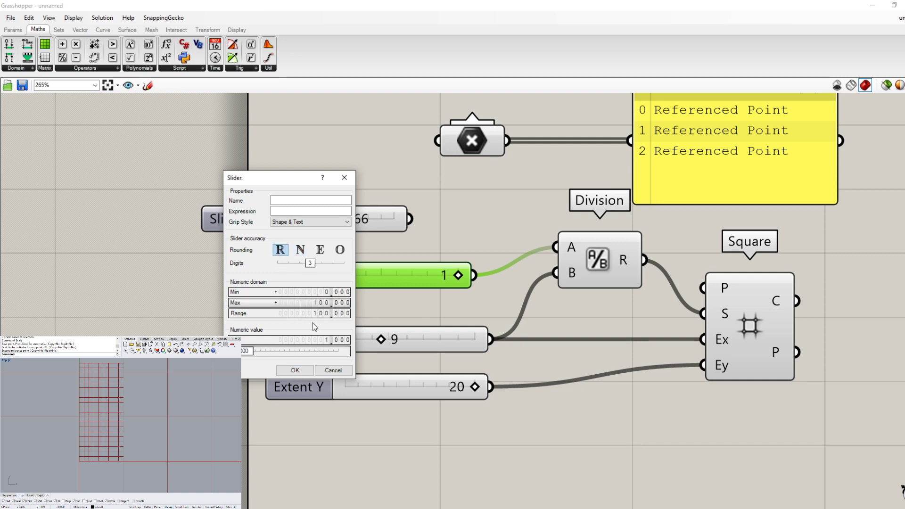
left_click(295, 370)
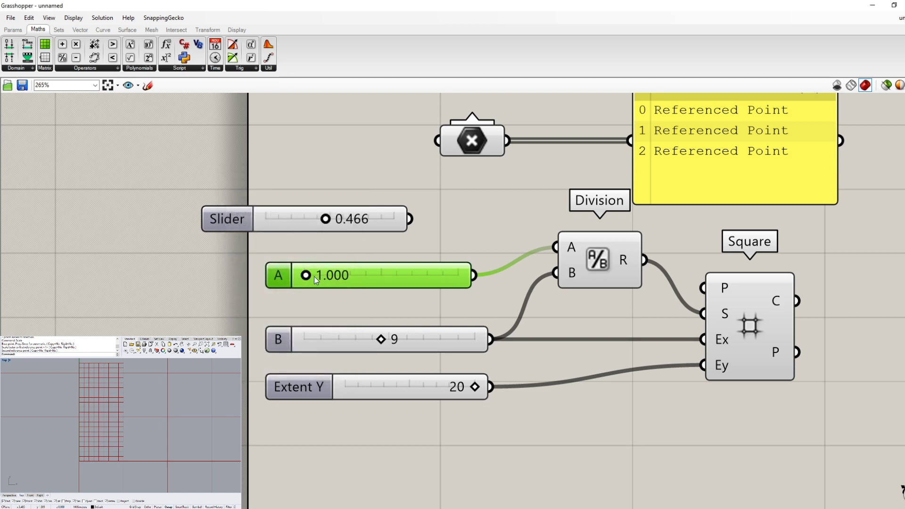
left_click_drag(307, 275, 322, 275)
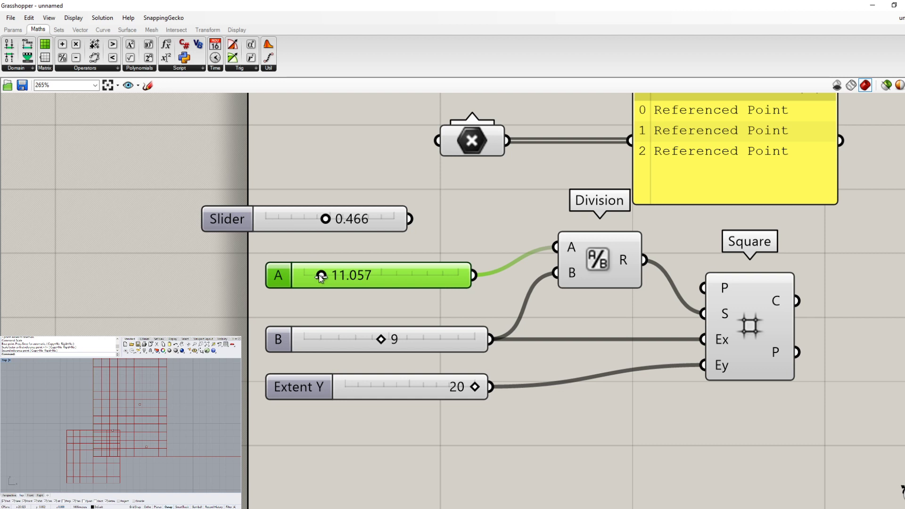
mouse_move(321, 275)
left_mouse_down()
mouse_move(335, 274)
mouse_move(311, 276)
mouse_move(331, 277)
left_mouse_up()
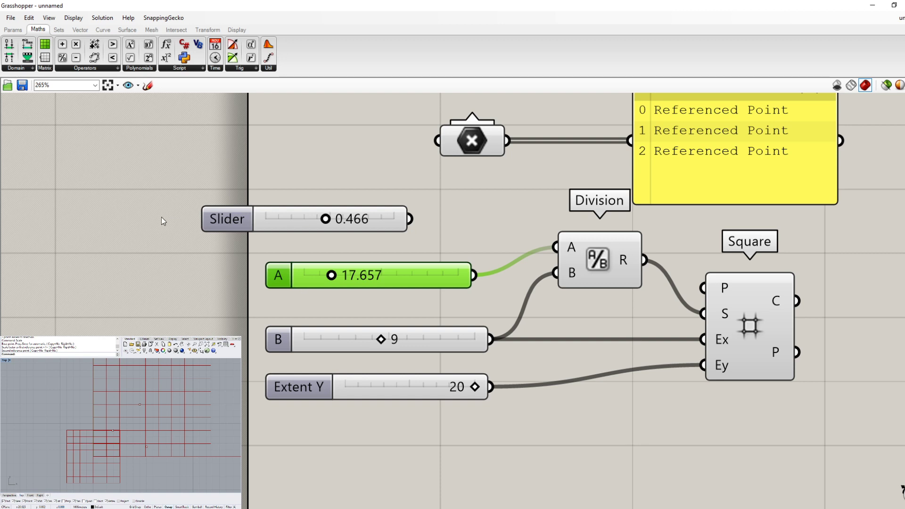
Step: Delete the disconnected 0.466 slider and reposition the Square and Division components, with Division's A input level with slider A
left_click(234, 216)
key("Delete")
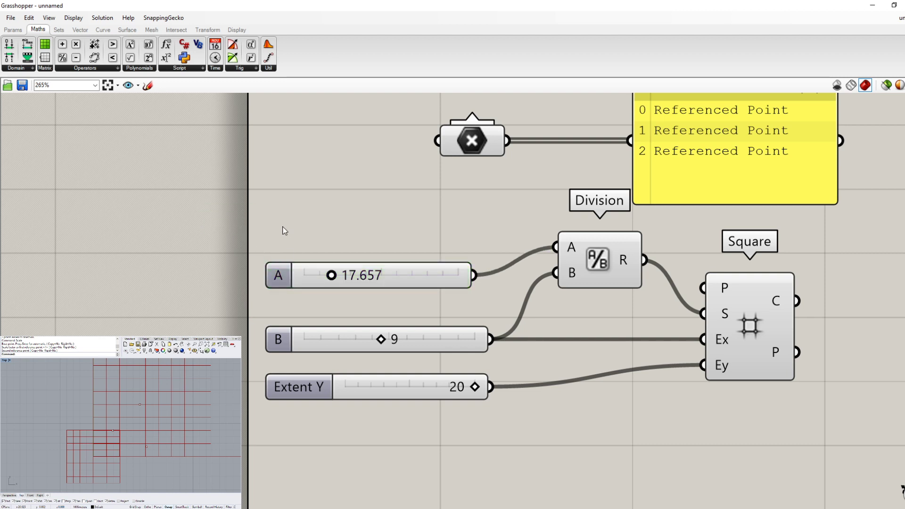
scroll(276, 277, "down", 1)
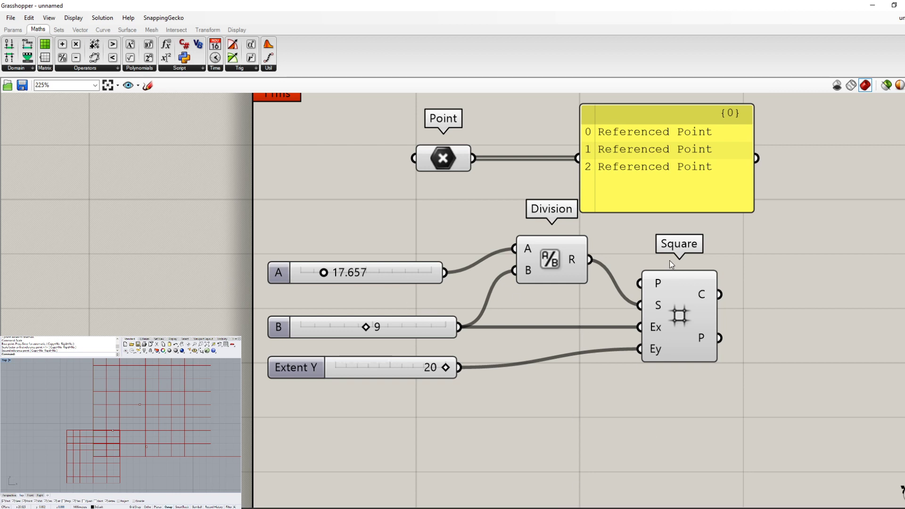
scroll(685, 304, "down", 2)
left_click_drag(684, 306, 717, 321)
left_click_drag(591, 275, 624, 292)
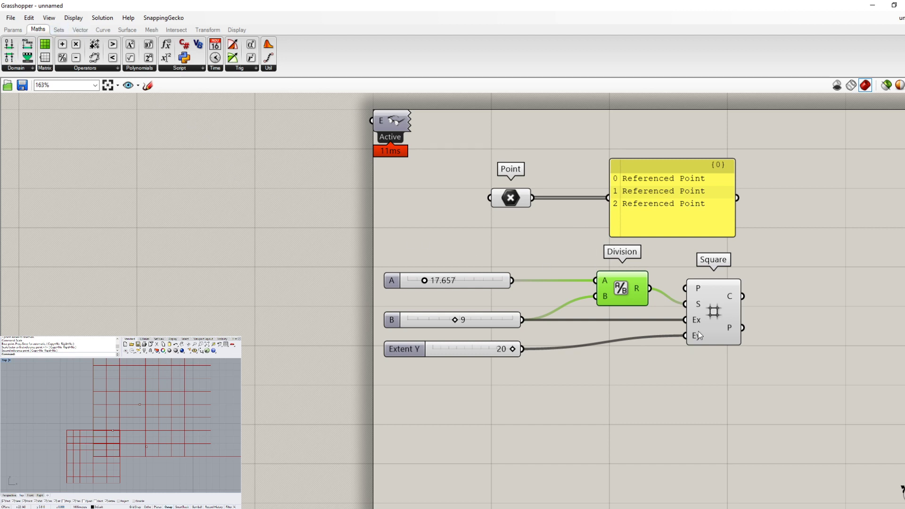
left_click_drag(710, 317, 712, 317)
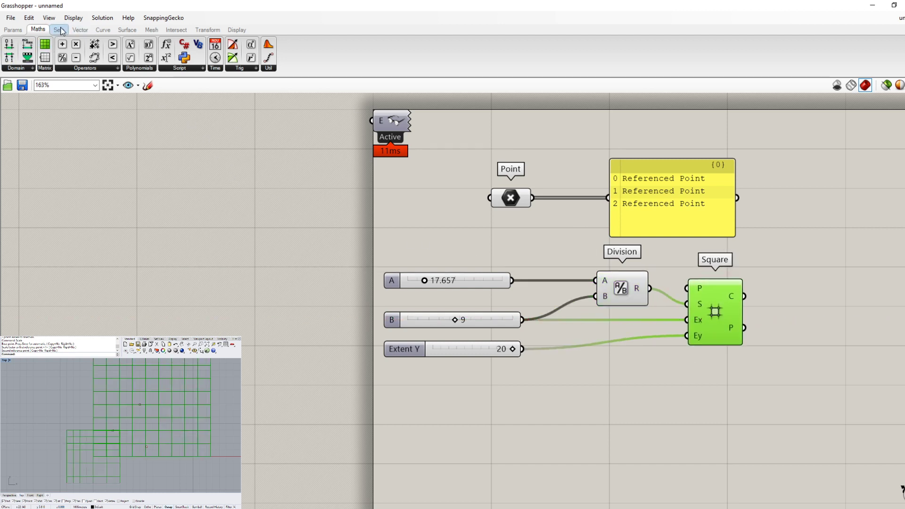
Step: Replace the Square grid with a Rectangular grid, connecting the Division result to Sx and slider B to Ex
left_click(80, 29)
left_click_drag(45, 44, 708, 403)
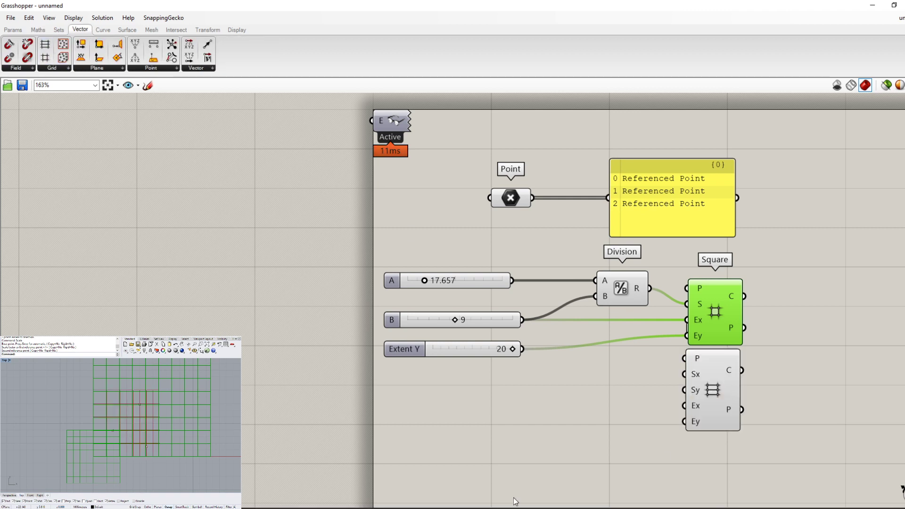
scroll(681, 365, "up", 3)
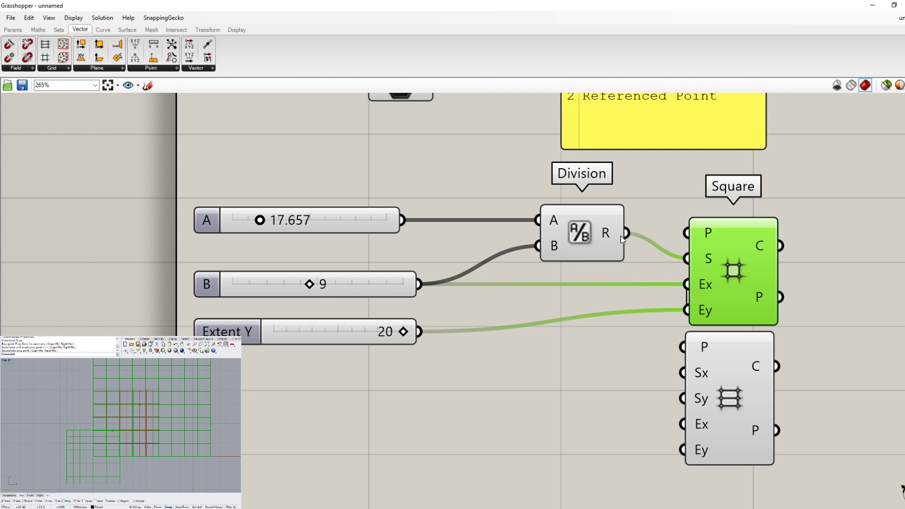
left_click_drag(626, 233, 670, 372)
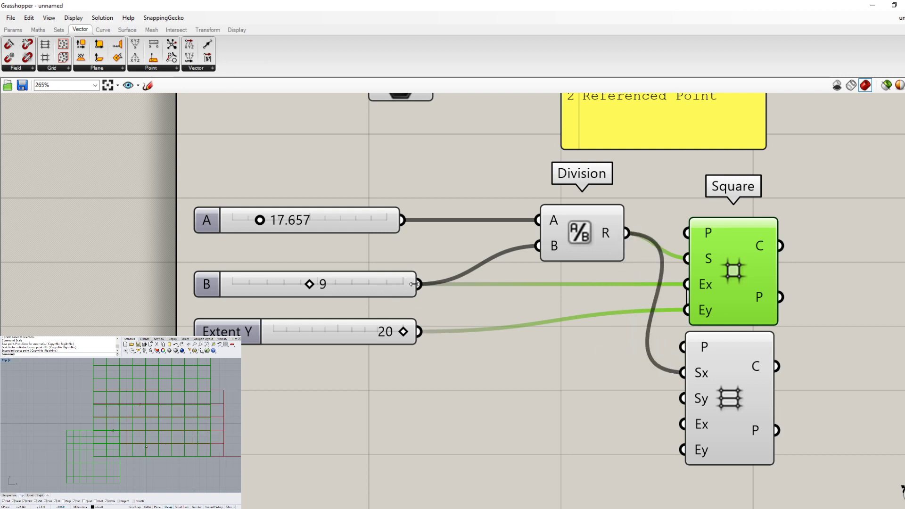
left_click_drag(410, 287, 682, 424)
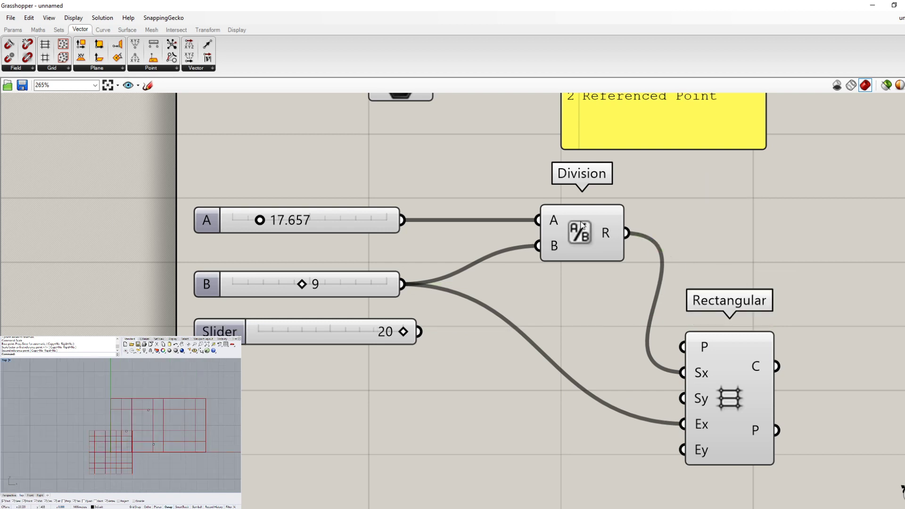
Step: Delete the disconnected slider below slider B
left_click(581, 225)
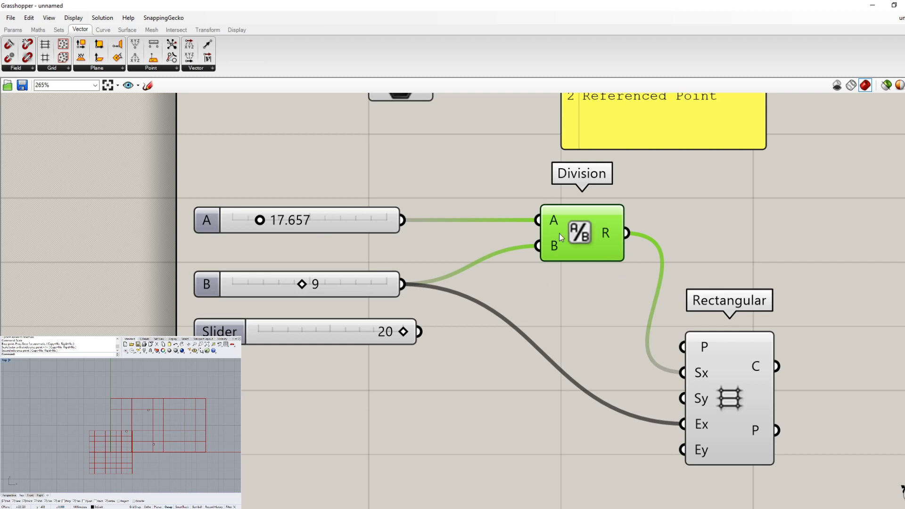
left_click(316, 330)
key("Delete")
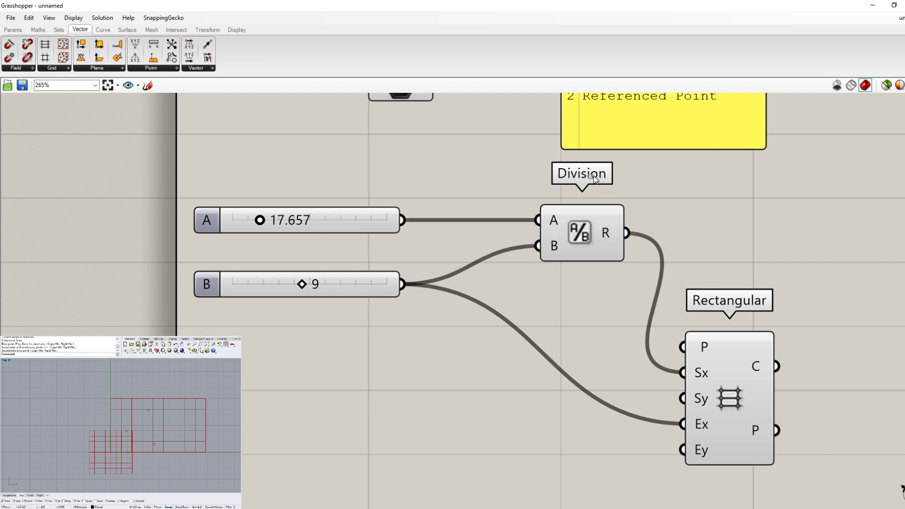
Step: Duplicate the two sliders and Division, connect the copied Division's result to Sy and the copied B slider to Ey, and nudge the Rectangular component
left_click_drag(597, 174, 174, 337)
left_click_drag(623, 234, 683, 398, "alt")
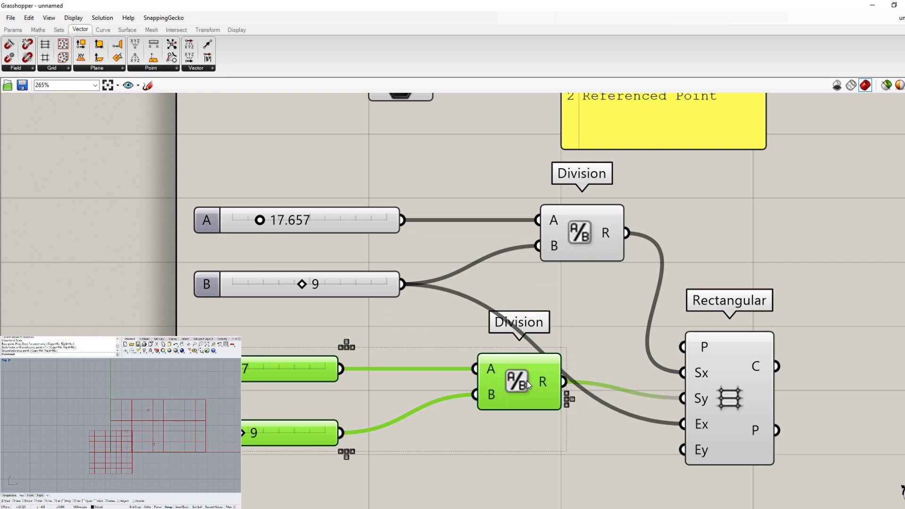
left_click_drag(518, 385, 495, 403)
left_click(369, 442)
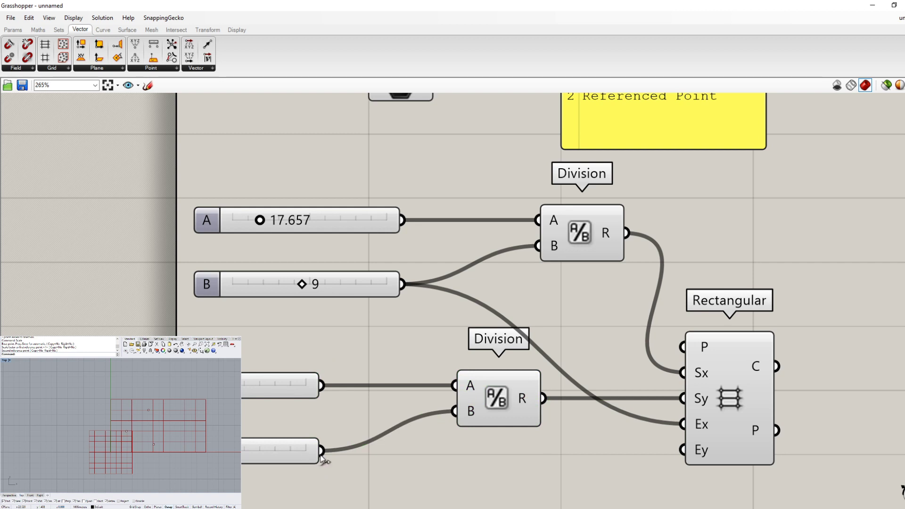
left_click_drag(322, 451, 683, 451)
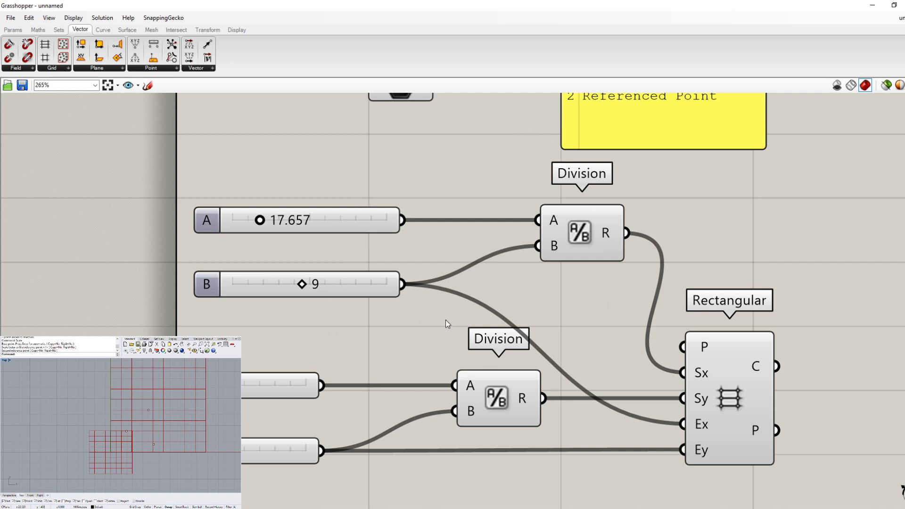
left_click_drag(695, 404, 700, 398)
Step: Try larger overall grid dimensions by raising both A sliders, with the upper one at 26.143
scroll(157, 457, "down", 8)
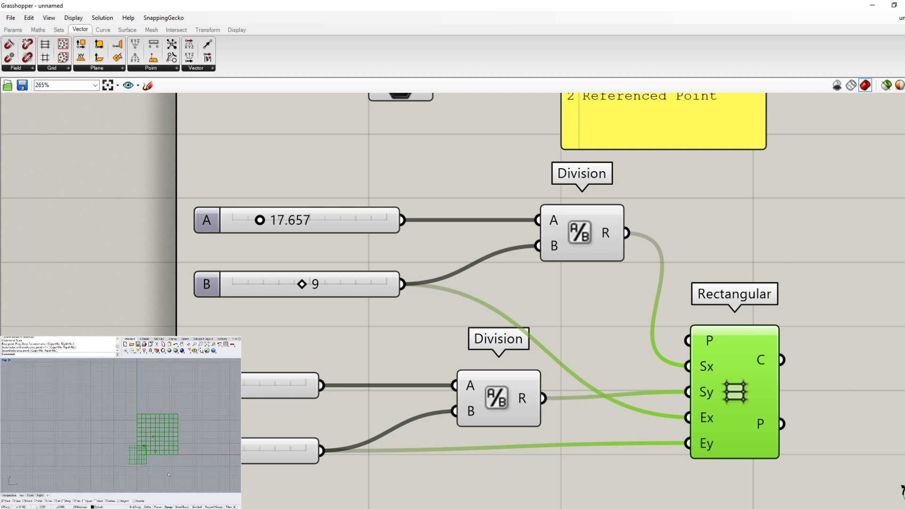
left_click_drag(178, 386, 208, 386)
mouse_move(259, 221)
left_mouse_down()
mouse_move(286, 222)
mouse_move(273, 221)
left_mouse_up()
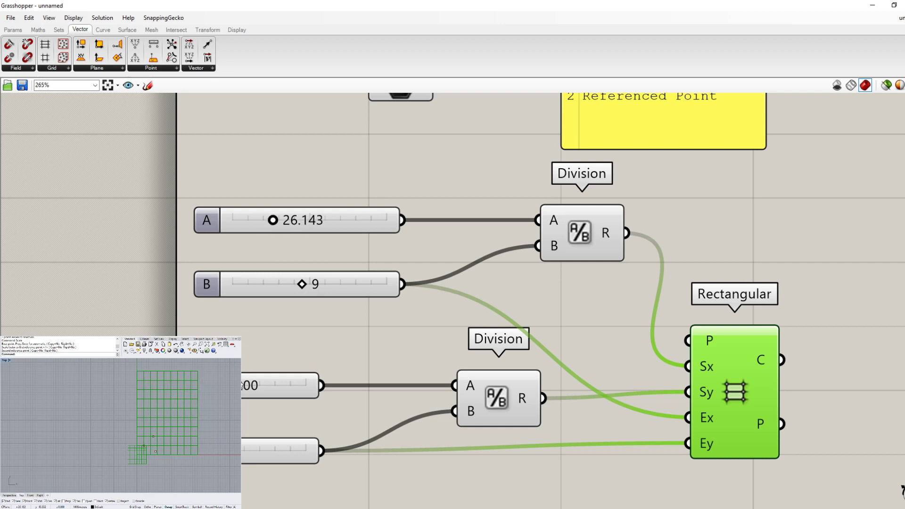
Step: Set both A sliders to 10.000 and both B sliders to 10
double_click(304, 220)
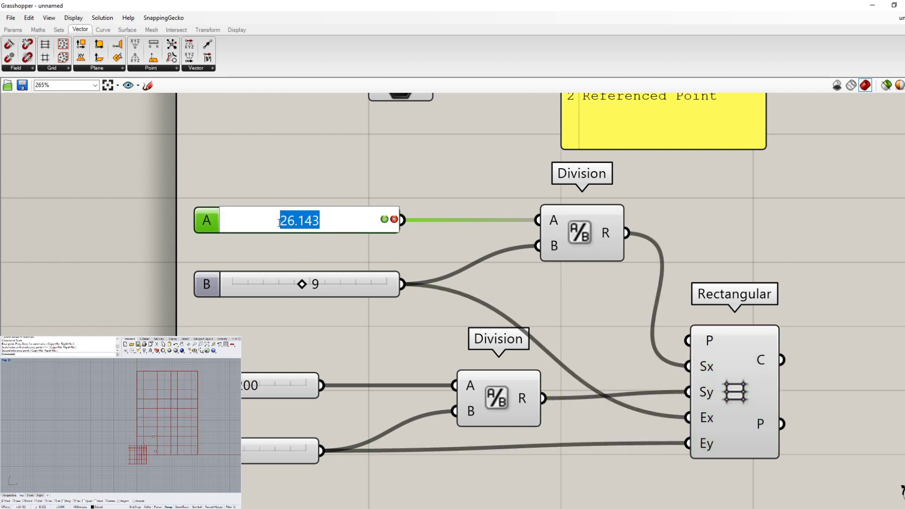
type("10")
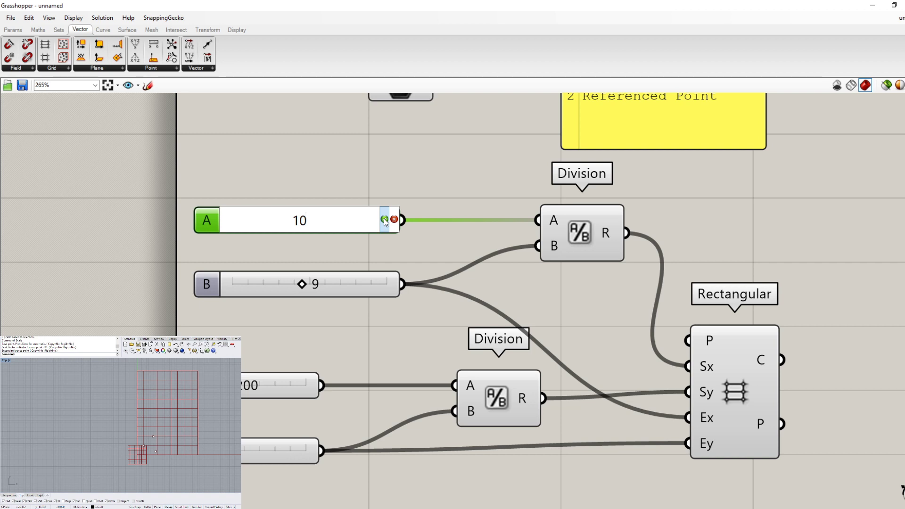
left_click(384, 219)
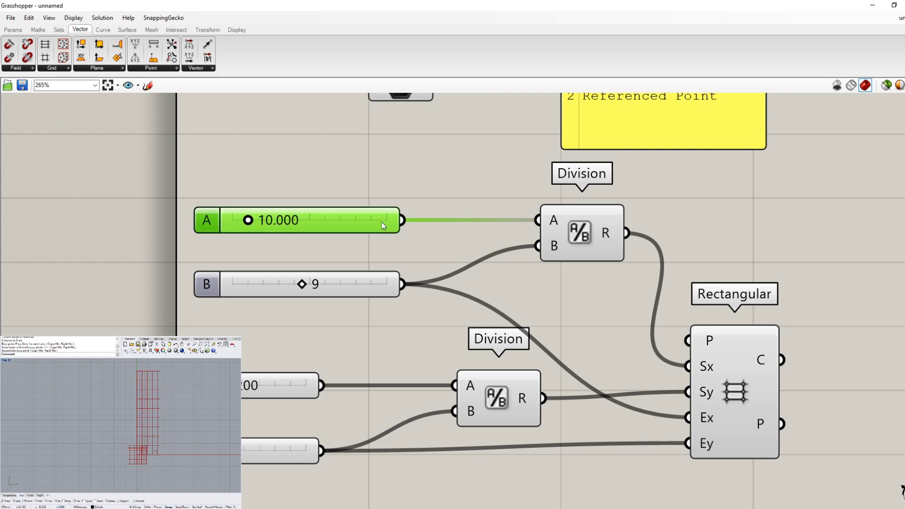
double_click(275, 384)
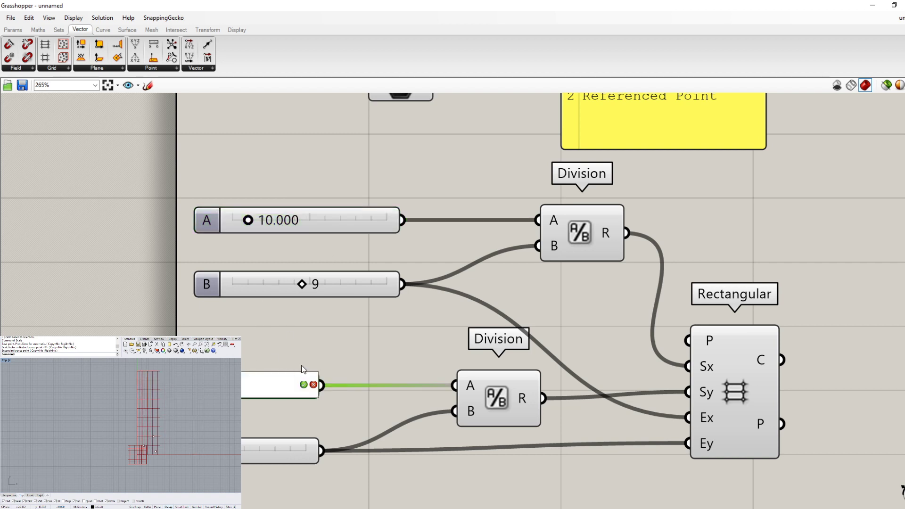
left_click(304, 385)
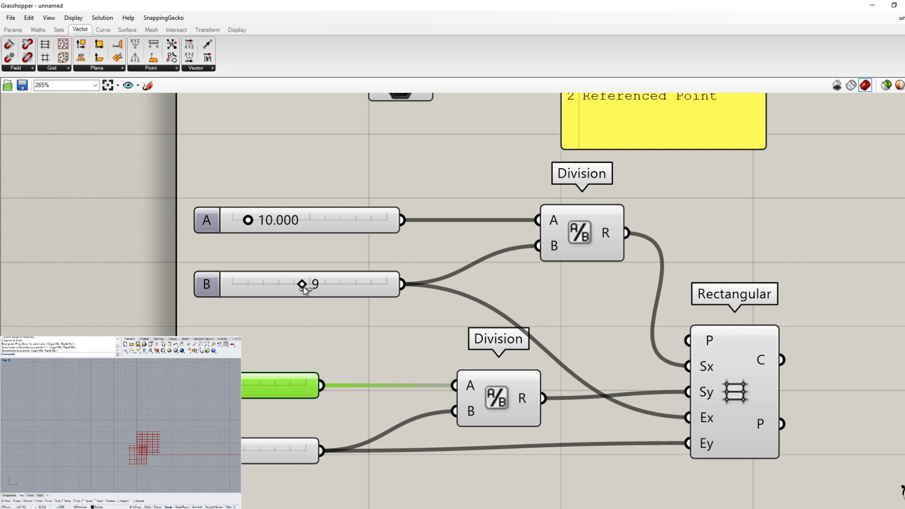
scroll(298, 287, "up", 1)
mouse_move(299, 285)
left_mouse_down()
mouse_move(330, 284)
mouse_move(309, 285)
left_mouse_up()
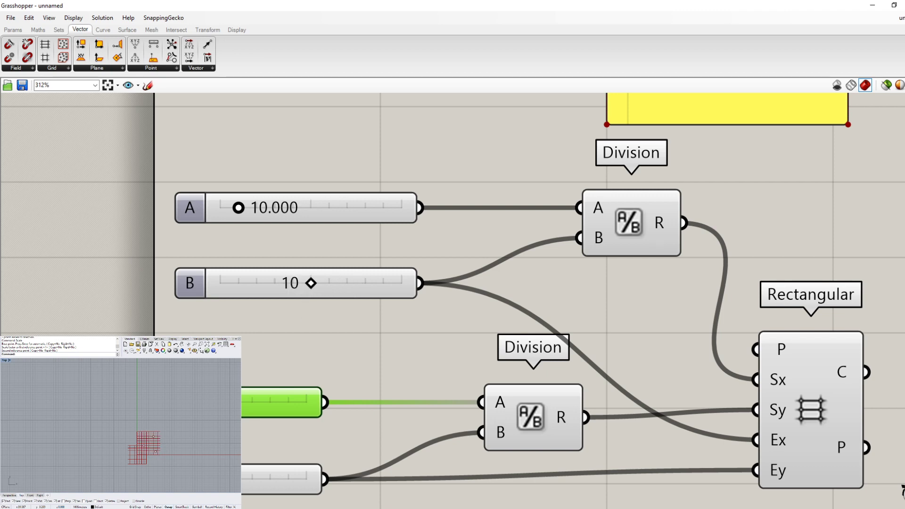
Step: Highlight the referenced point components and the grid components in turn to examine their geometry in the Rhino viewport
scroll(301, 338, "down", 4)
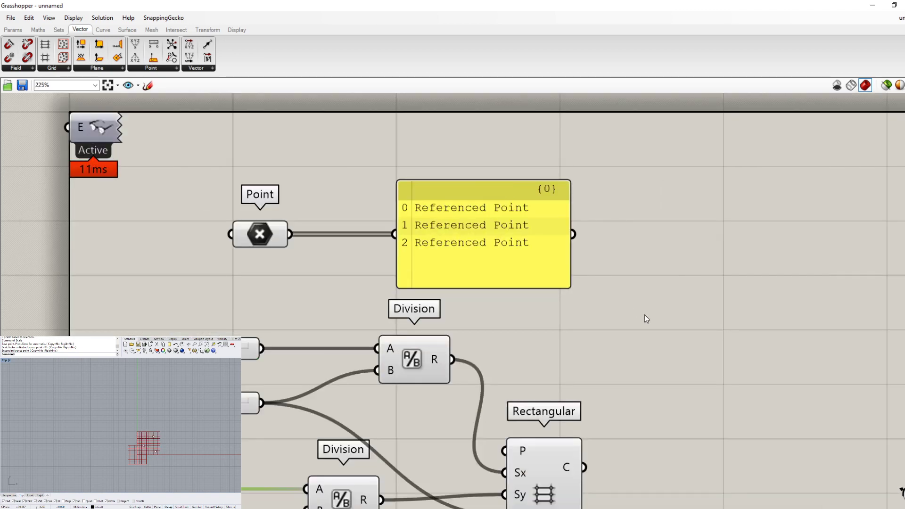
left_click_drag(645, 317, 280, 184)
scroll(460, 171, "up", 2)
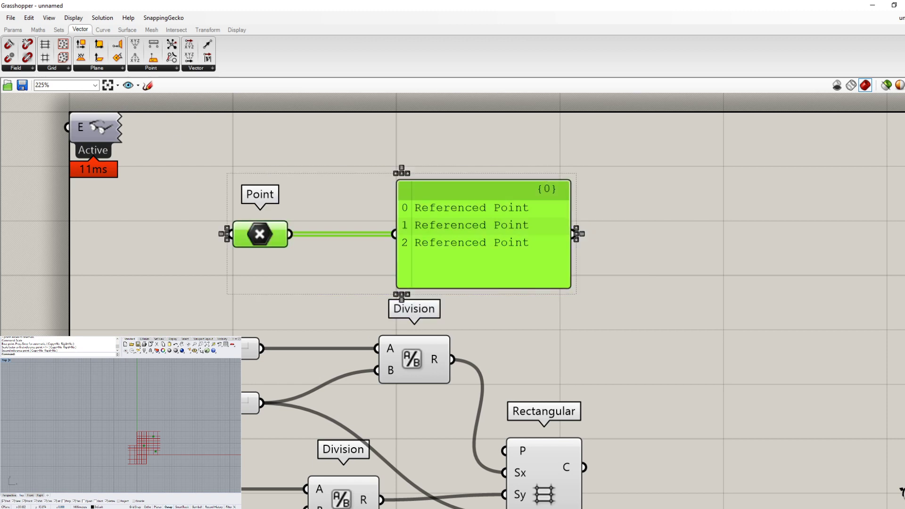
scroll(103, 369, "down", 2)
left_click_drag(424, 481, 83, 348)
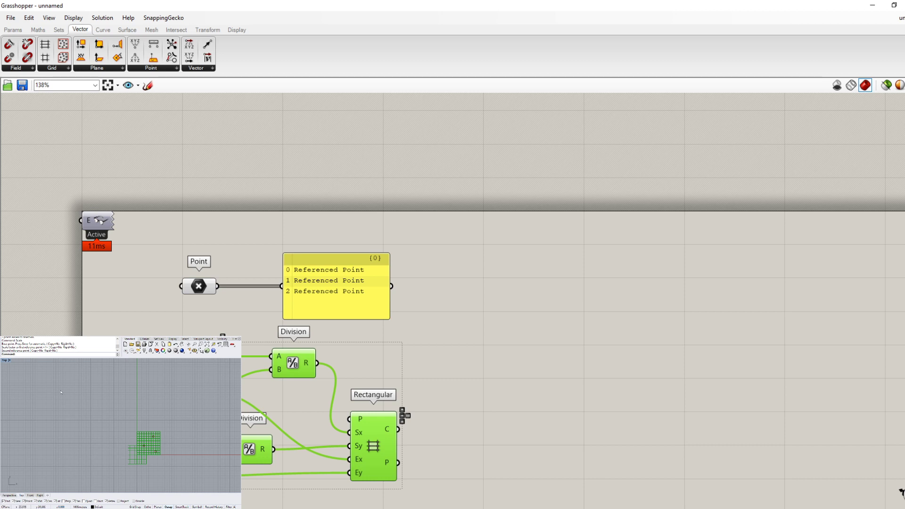
left_click(207, 485)
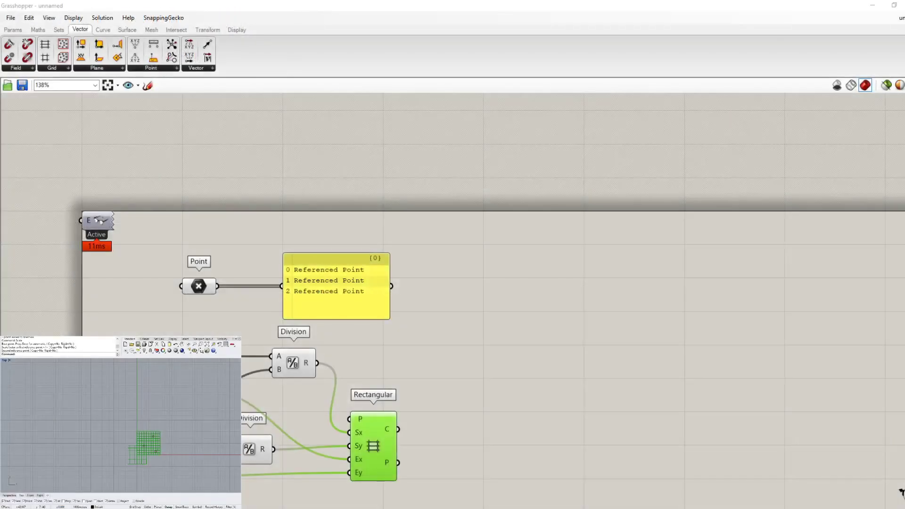
Step: Examine the Rectangular component's cell outlines output C and its points output P
scroll(451, 332, "down", 3)
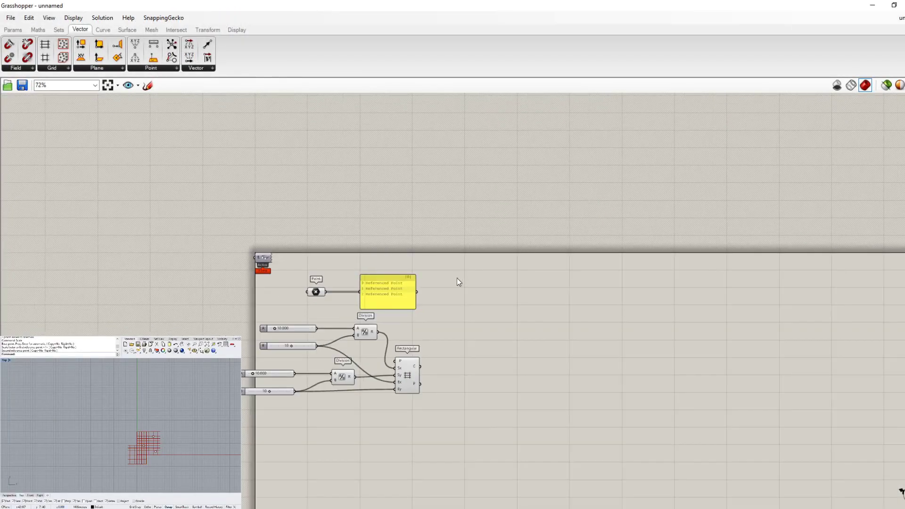
scroll(197, 313, "down", 1)
scroll(176, 315, "up", 3)
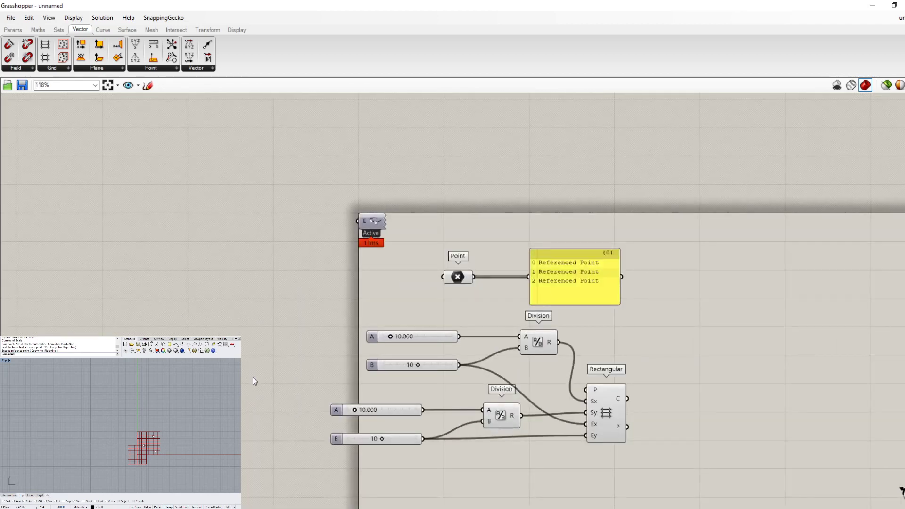
scroll(253, 377, "up", 2)
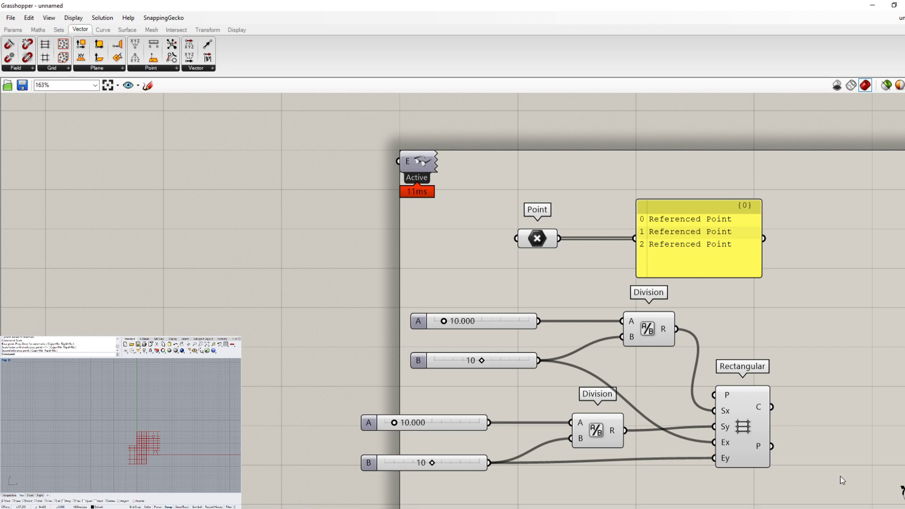
scroll(613, 328, "down", 1)
scroll(871, 417, "up", 2)
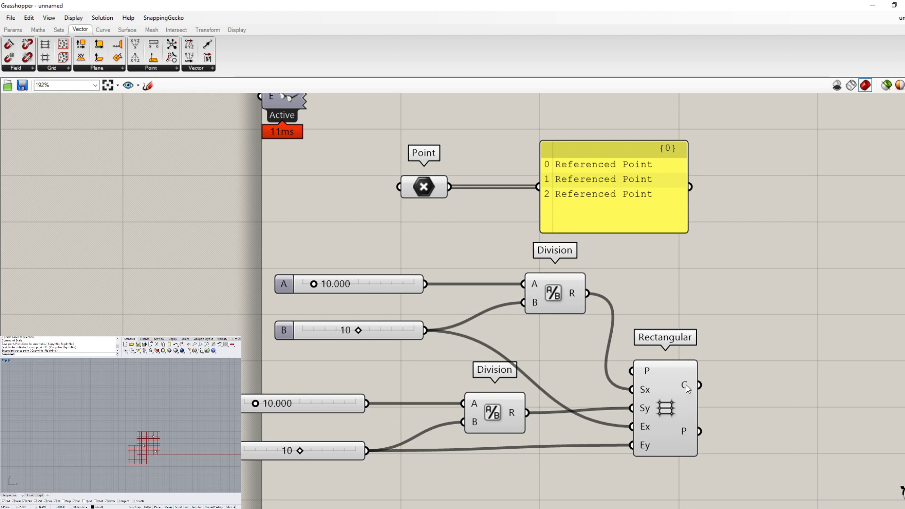
mouse_move(685, 384)
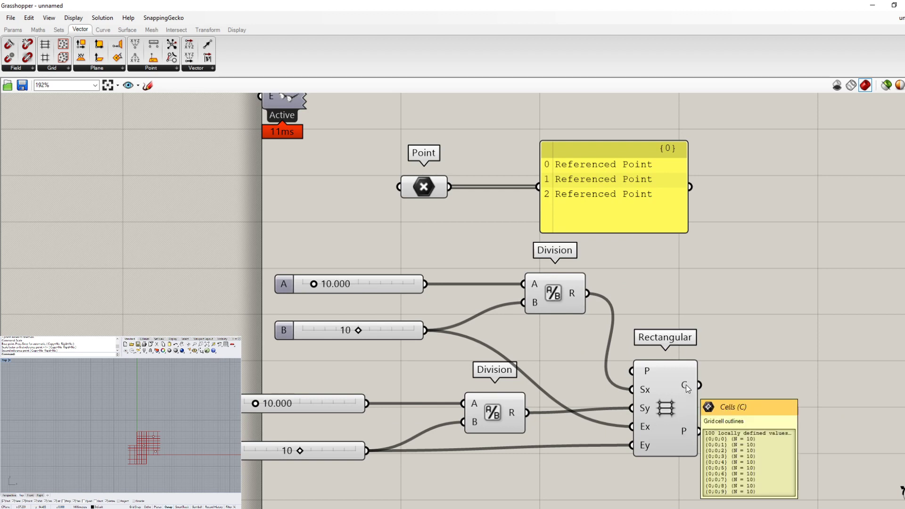
mouse_move(682, 432)
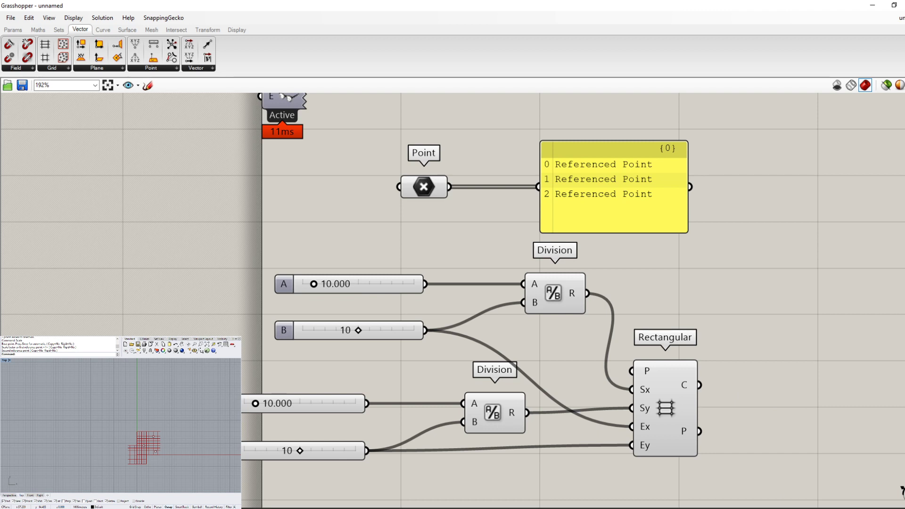
Step: Add a Point parameter beside the Rectangular component, connect output P to it, and inspect the grid points in Rhino
double_click(753, 408)
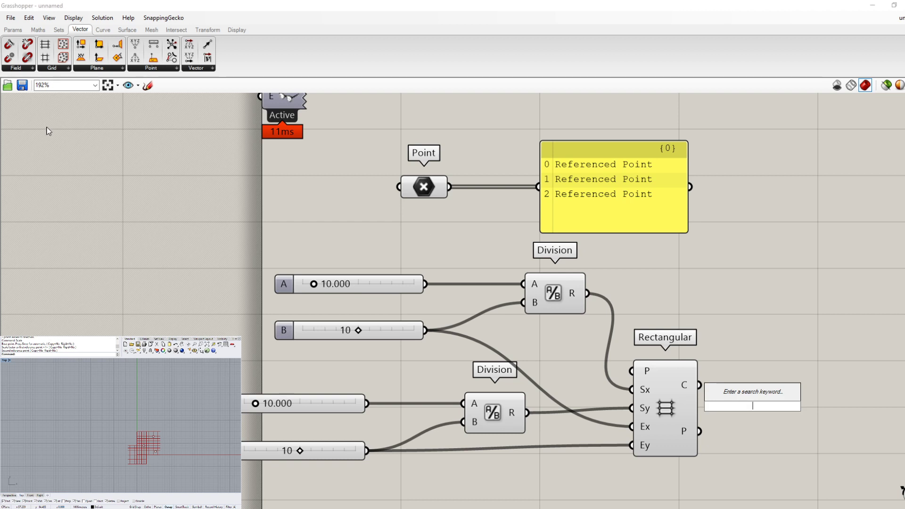
left_click(13, 29)
left_click_drag(9, 43, 780, 442)
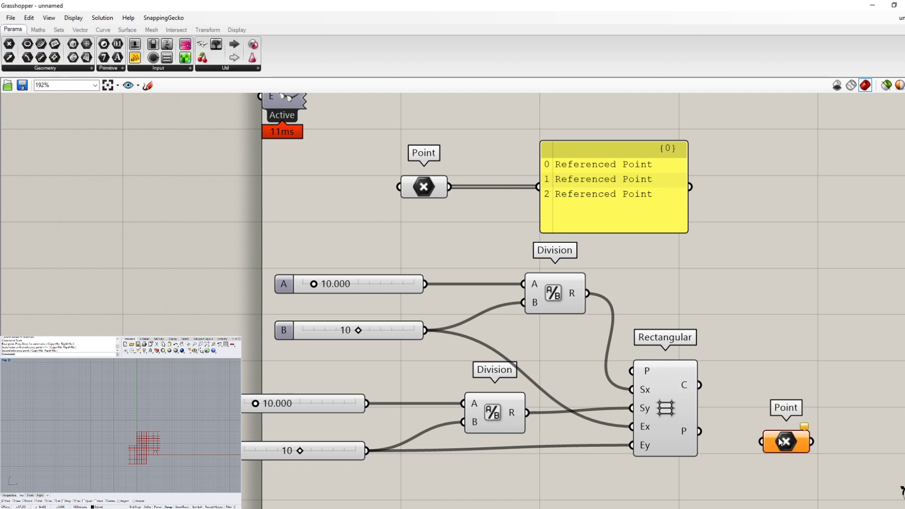
left_click_drag(699, 431, 786, 431)
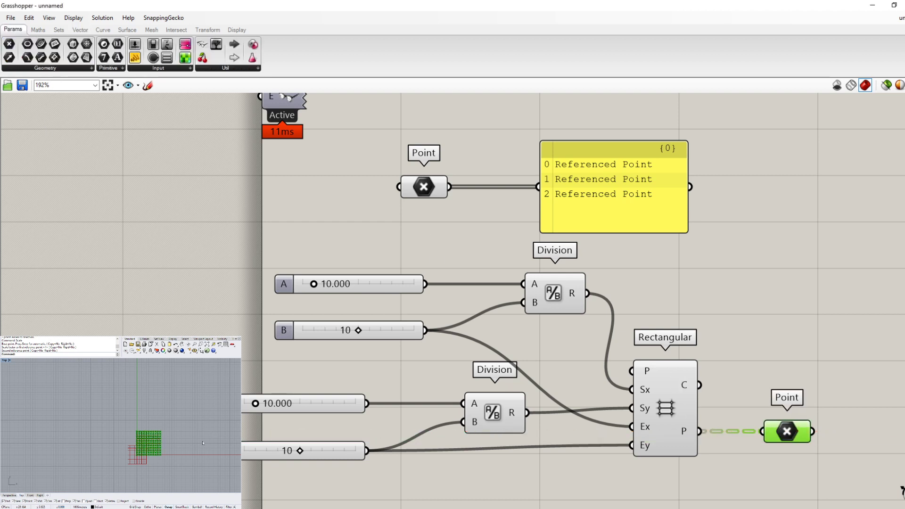
scroll(159, 442, "up", 5)
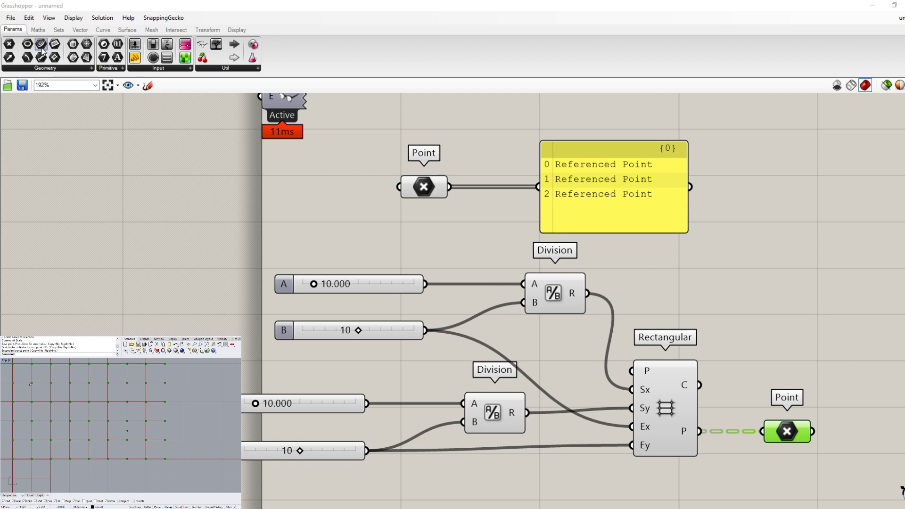
Step: Add a Curve parameter above the new Point parameter and connect the Rectangular component's C output to it
left_click_drag(41, 50, 794, 354)
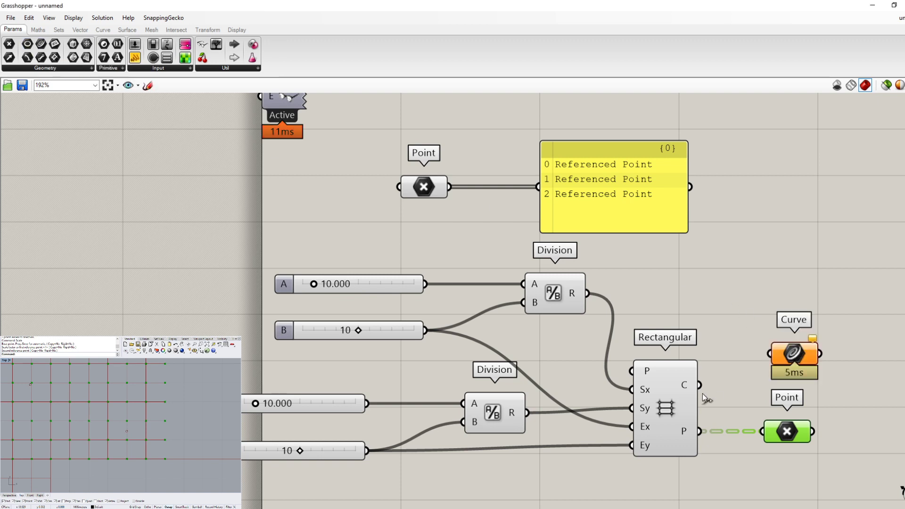
left_click_drag(699, 385, 778, 359)
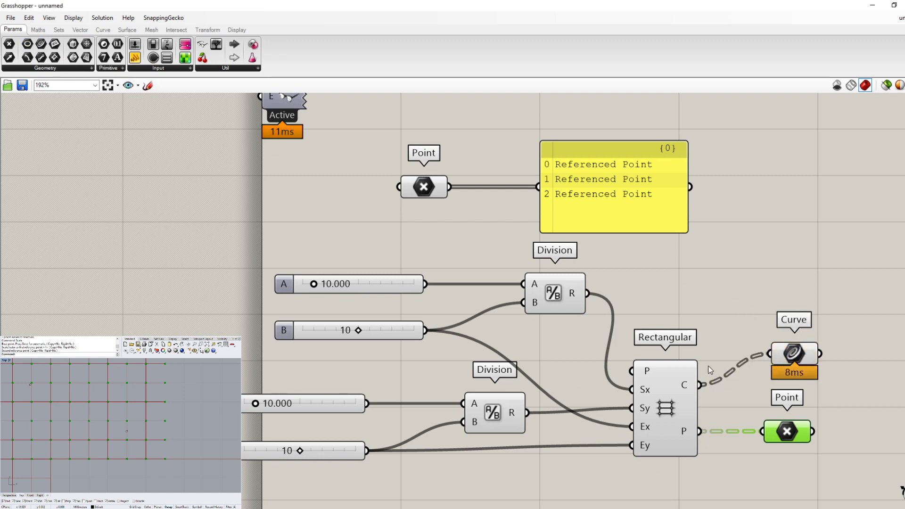
left_click(795, 368)
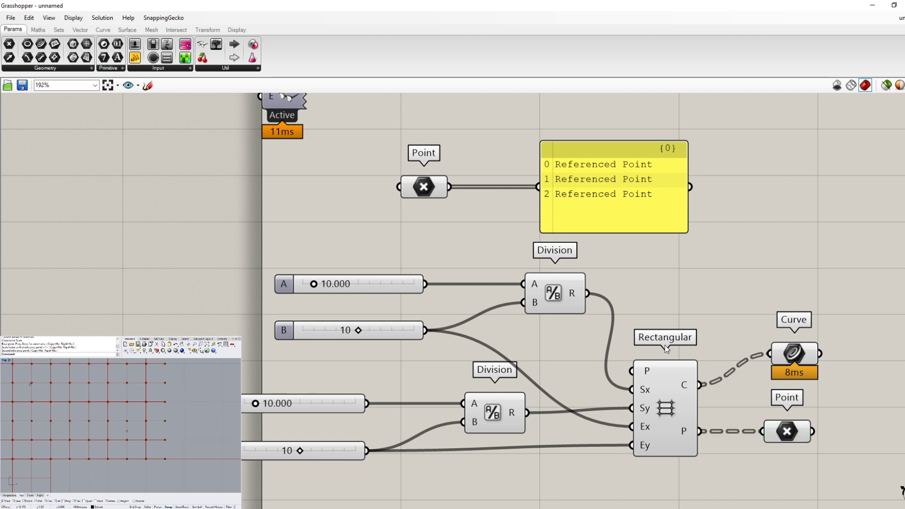
Step: Bake the Curve parameter's grid cells with the default attributes and select one baked cell in Rhino
left_click(798, 353)
right_click(798, 353)
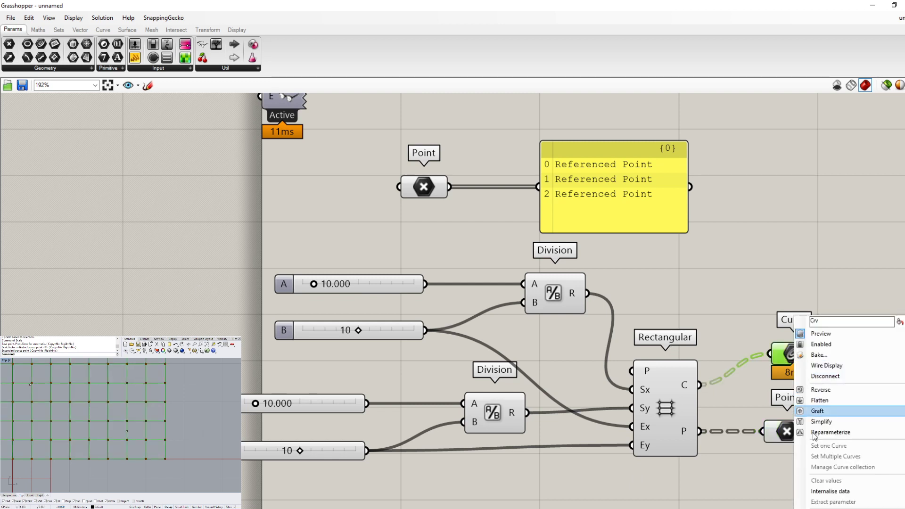
left_click(819, 355)
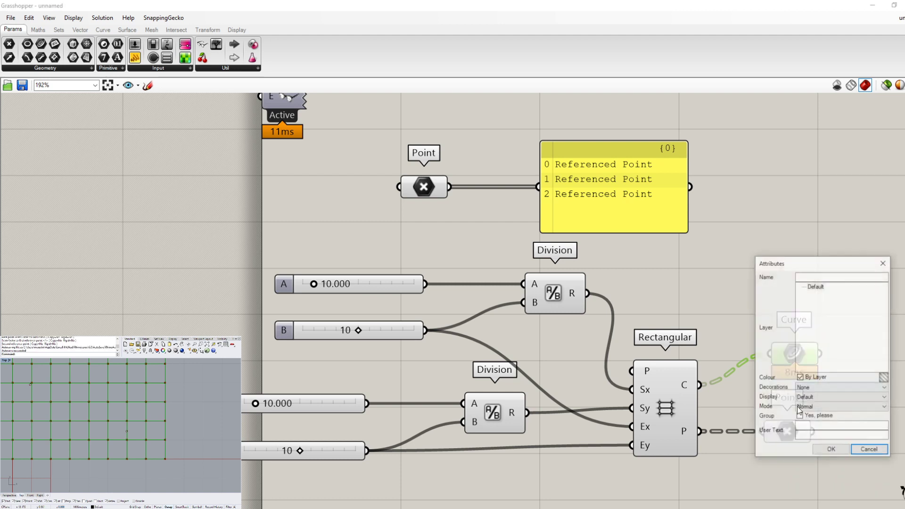
left_click(831, 448)
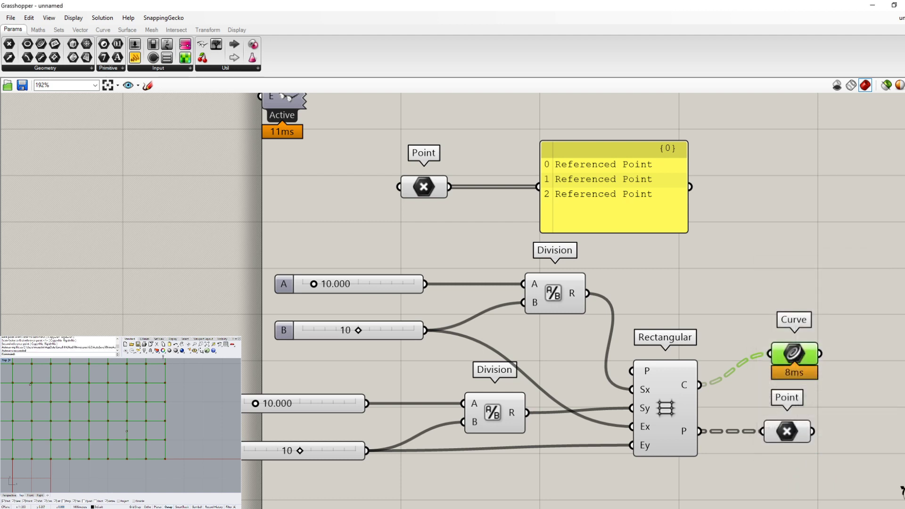
left_click(165, 431)
scroll(161, 427, "up", 4)
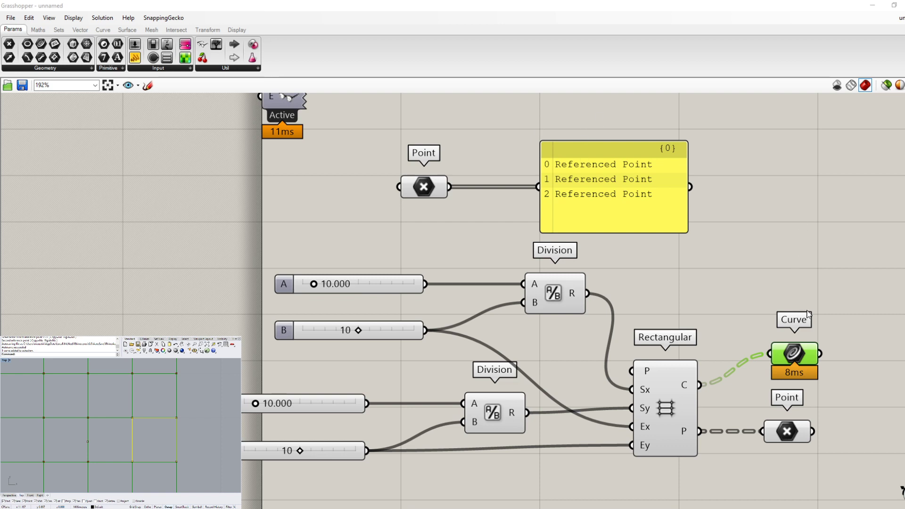
Step: Delete the Curve and Point parameters connected to the Rectangular grid's outputs
left_click_drag(832, 307, 780, 479)
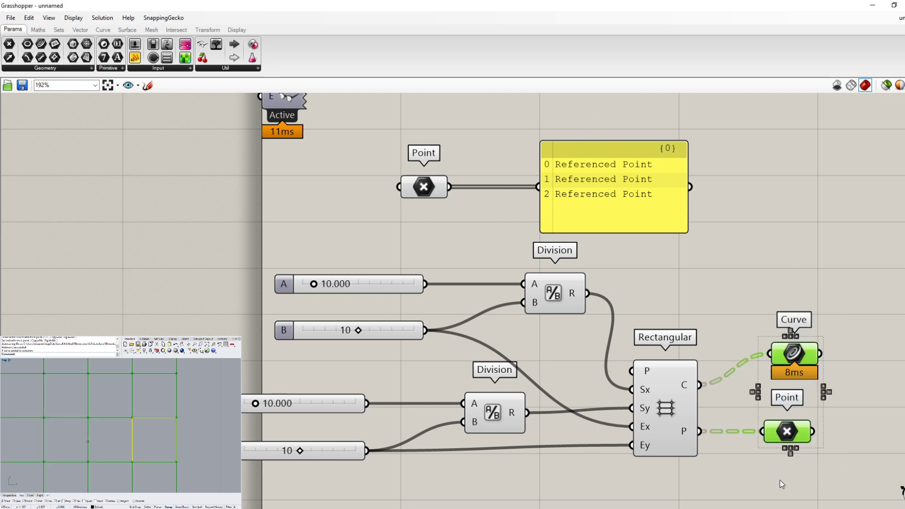
key("Delete")
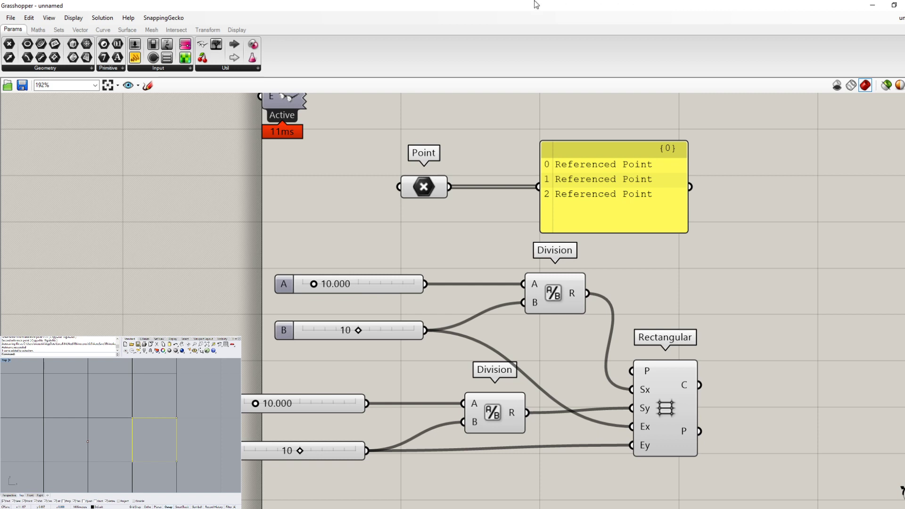
Step: Add a Polygon Center component beside the Rectangular grid and connect the grid's C output to its P input
left_click(103, 31)
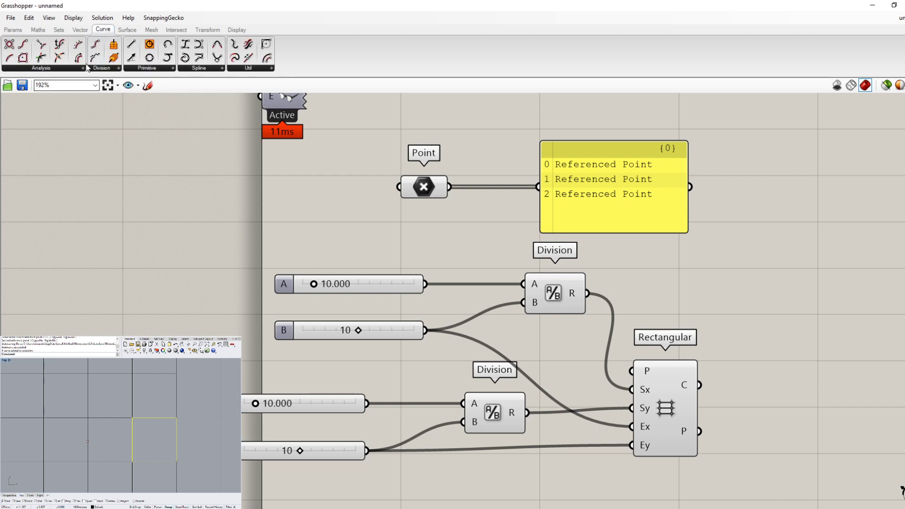
left_click(43, 68)
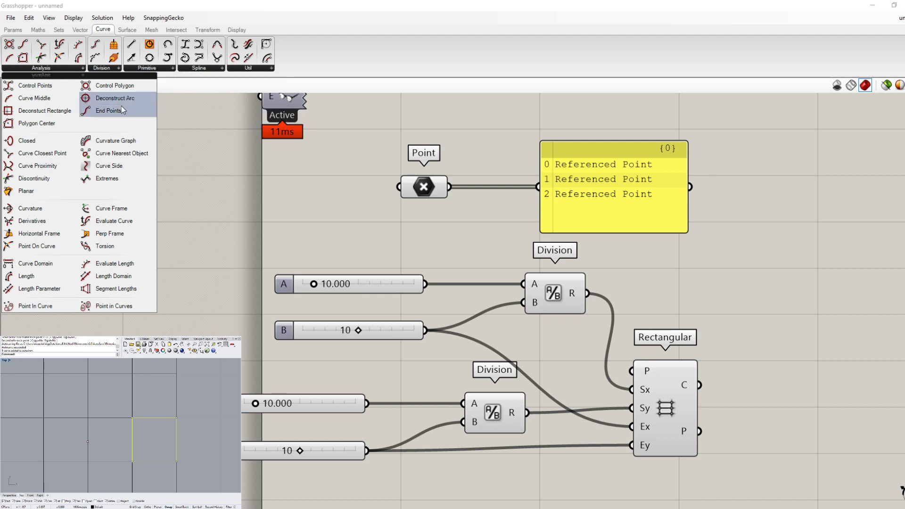
left_click(25, 125)
scroll(702, 396, "down", 2)
scroll(620, 390, "up", 1)
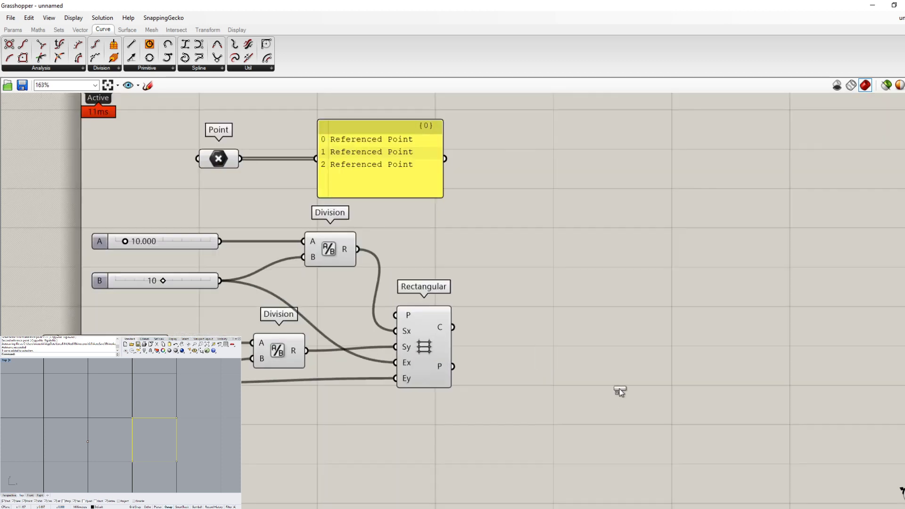
left_click(593, 341)
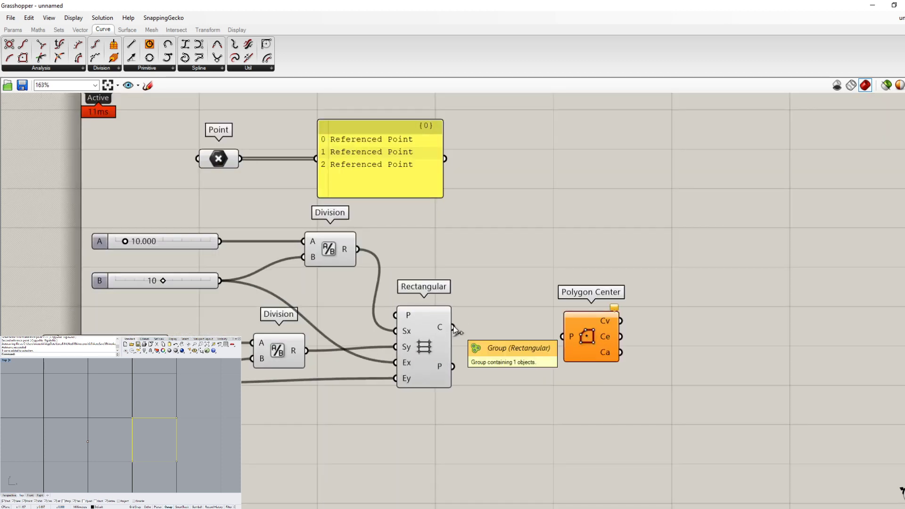
left_click_drag(453, 327, 571, 337)
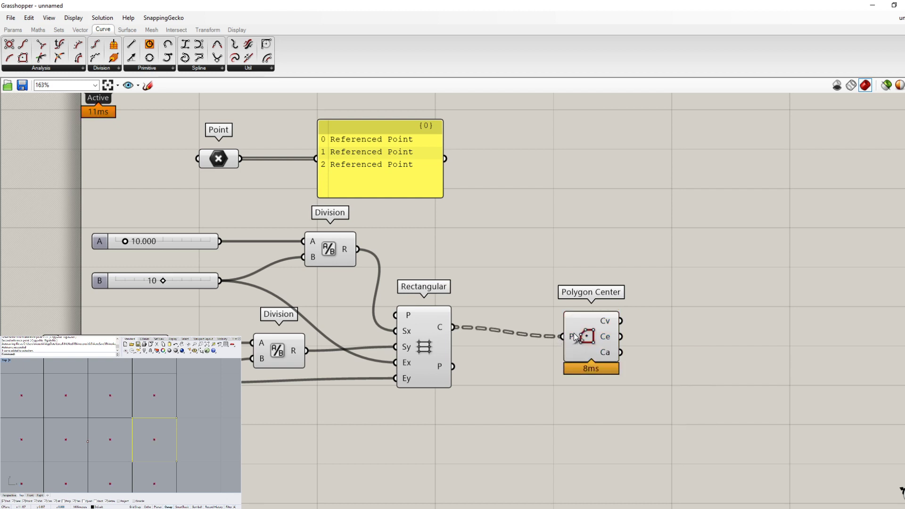
Step: Undo the grid-cell bake in Rhino so that the baked curves are removed
left_click(171, 426)
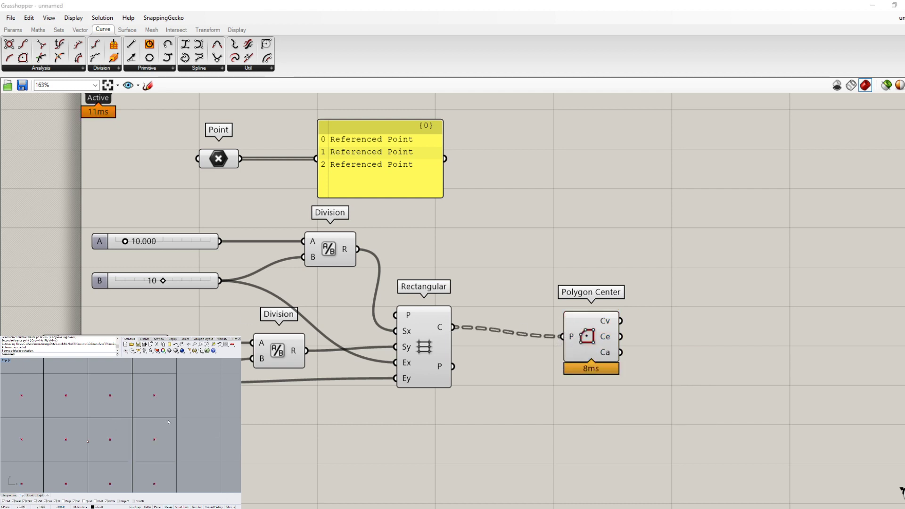
scroll(171, 426, "down", 15)
left_click_drag(70, 339, 70, 340)
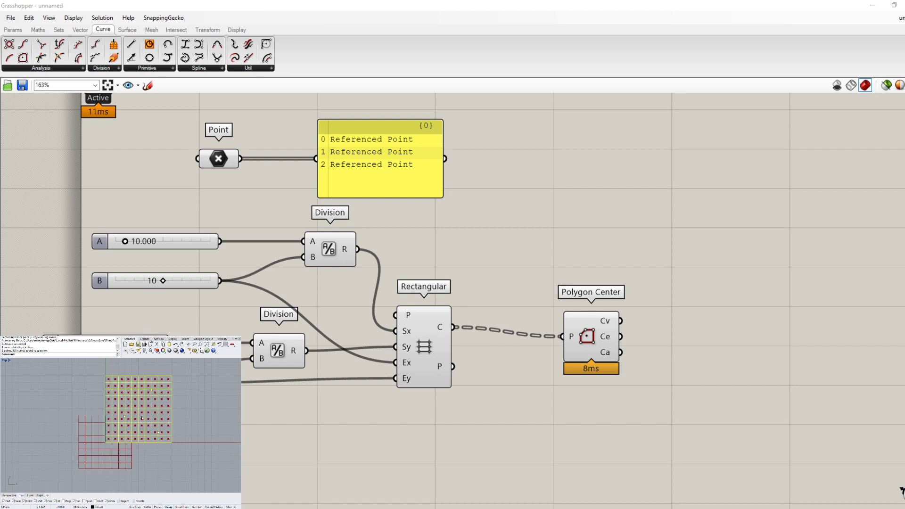
left_click(197, 389)
key("ctrl+z")
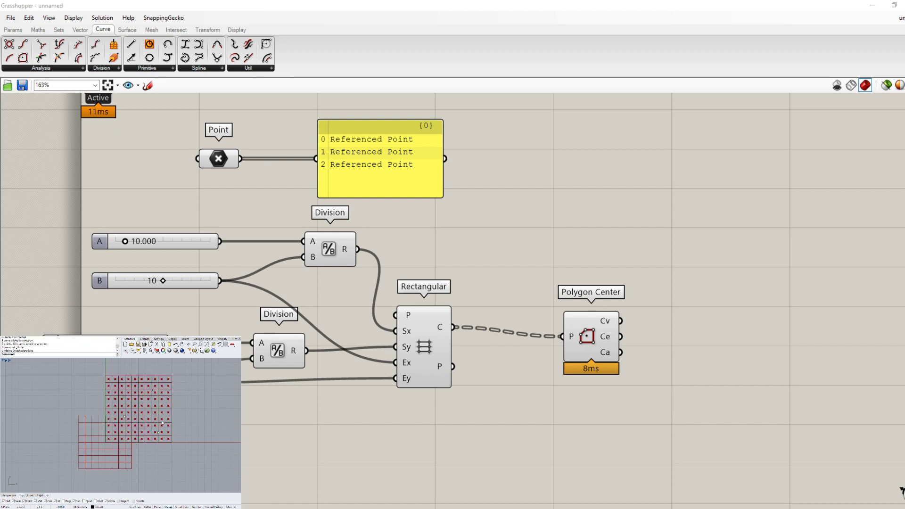
scroll(137, 404, "up", 2)
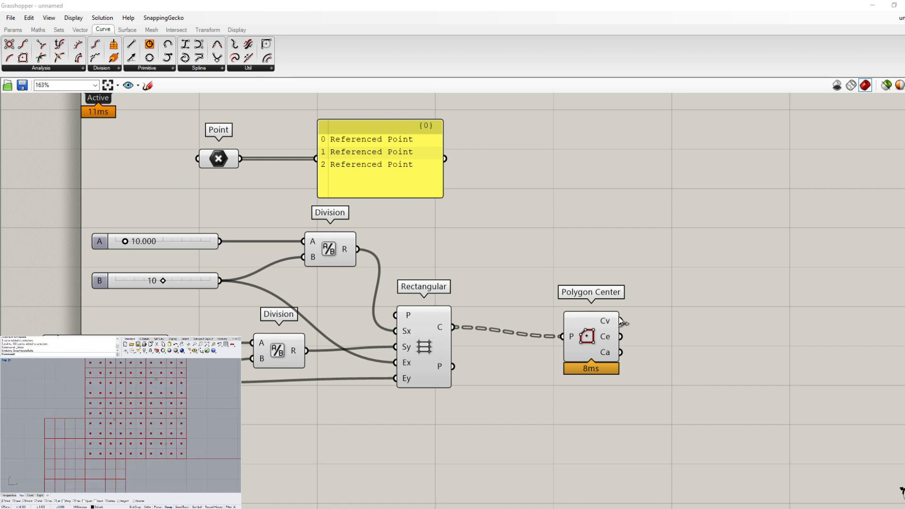
Step: Check the Polygon Center outputs and move the component level with the Rectangular component's C output
scroll(623, 340, "up", 2)
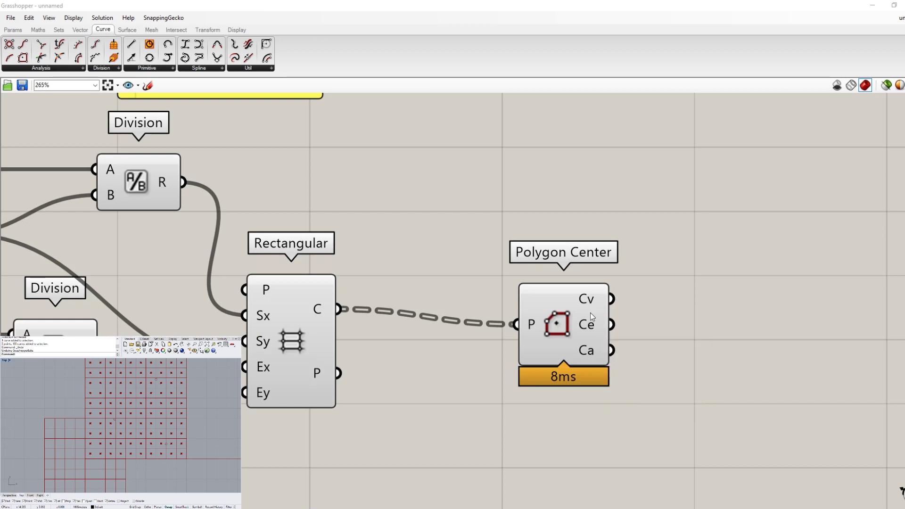
mouse_move(592, 327)
mouse_move(600, 350)
left_click_drag(573, 325, 560, 311)
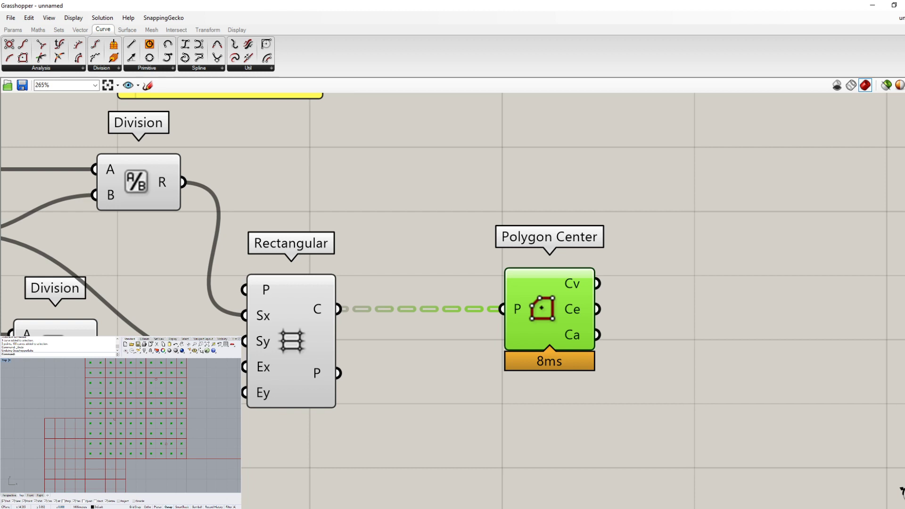
Step: Move the referenced Point parameter and its panel farther apart above the grid components
scroll(534, 426, "down", 4)
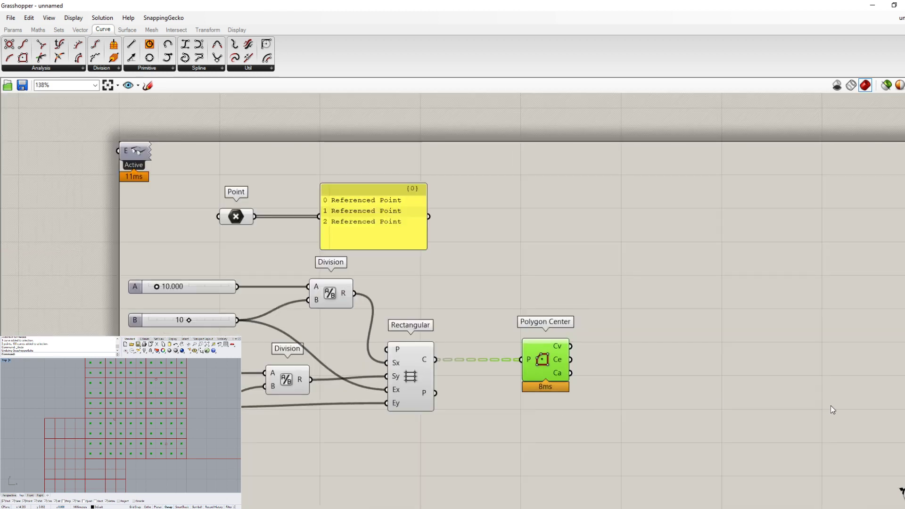
left_click_drag(608, 479, 70, 273)
left_click_drag(248, 218, 244, 219)
left_click_drag(390, 214, 422, 187)
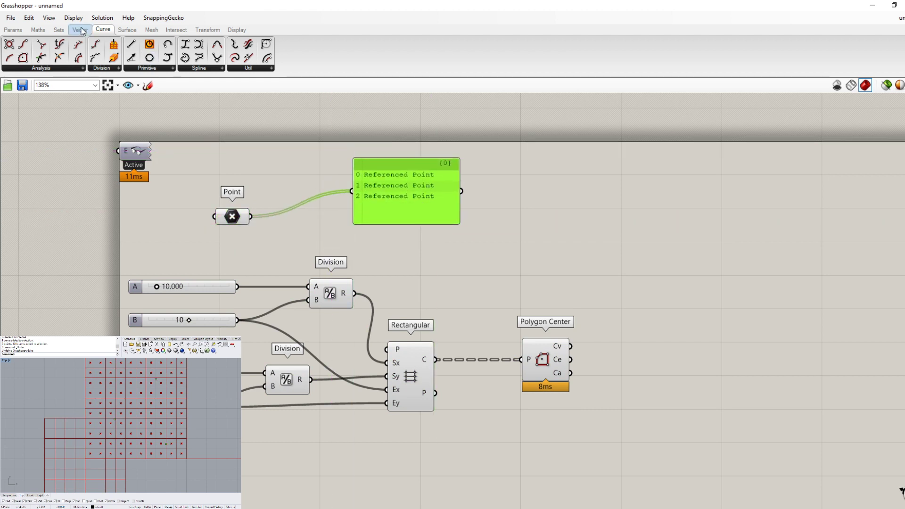
Step: Add a Closest Point component above and beyond Polygon Center on the canvas
left_click(80, 30)
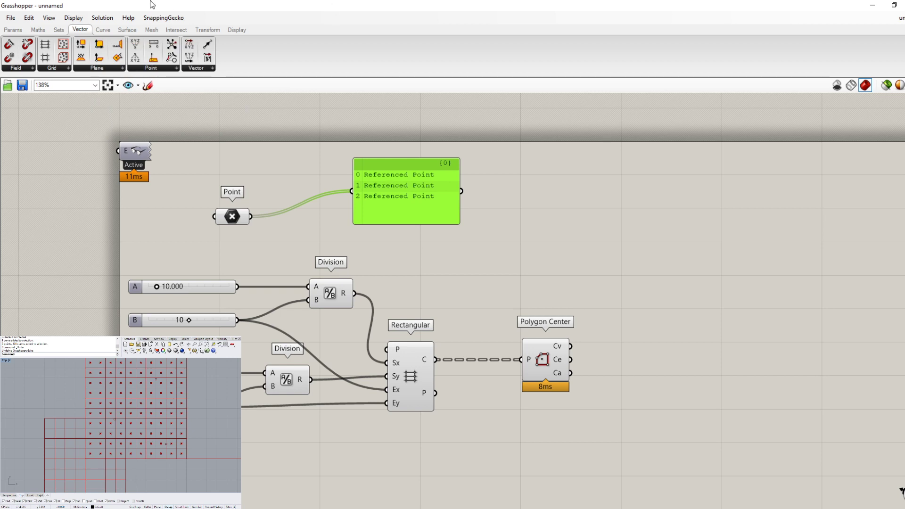
left_click(165, 69)
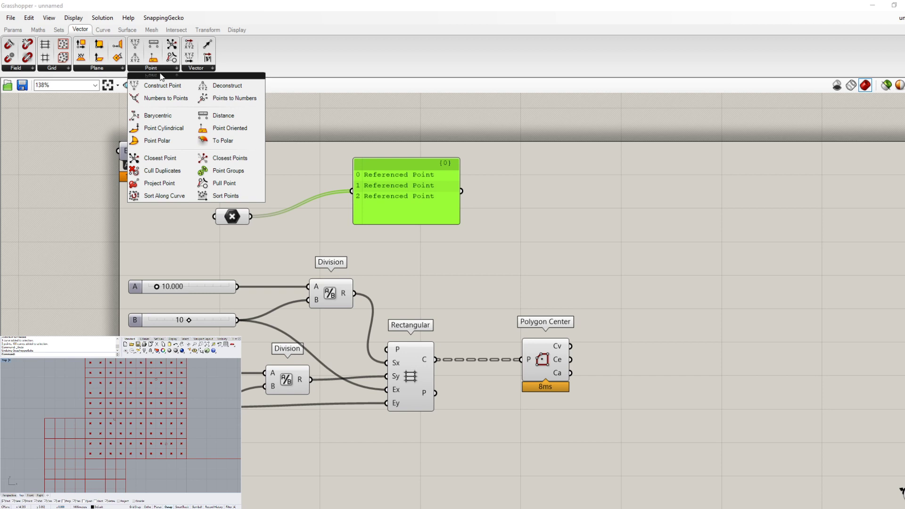
left_click(170, 160)
left_click(634, 281)
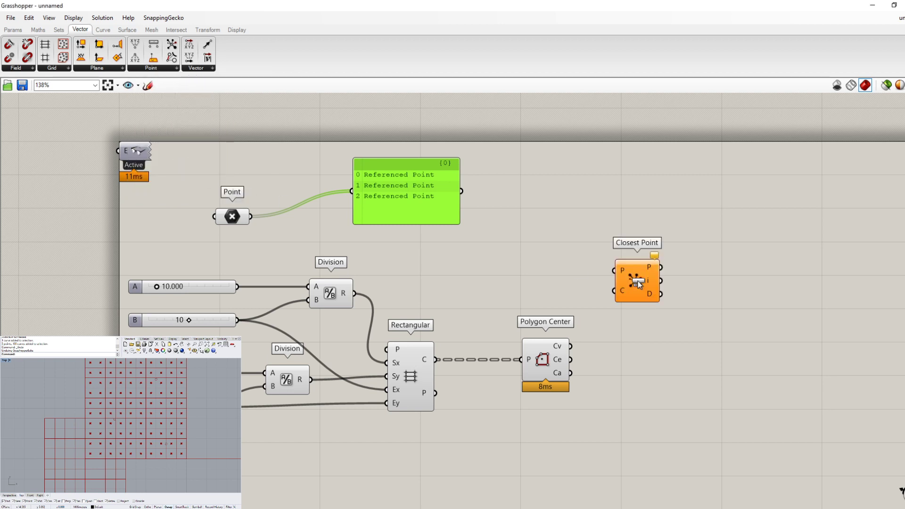
Step: Connect Polygon Center's Cv output to Closest Point's P input and the referenced Point parameter to its C input
scroll(626, 273, "up", 3)
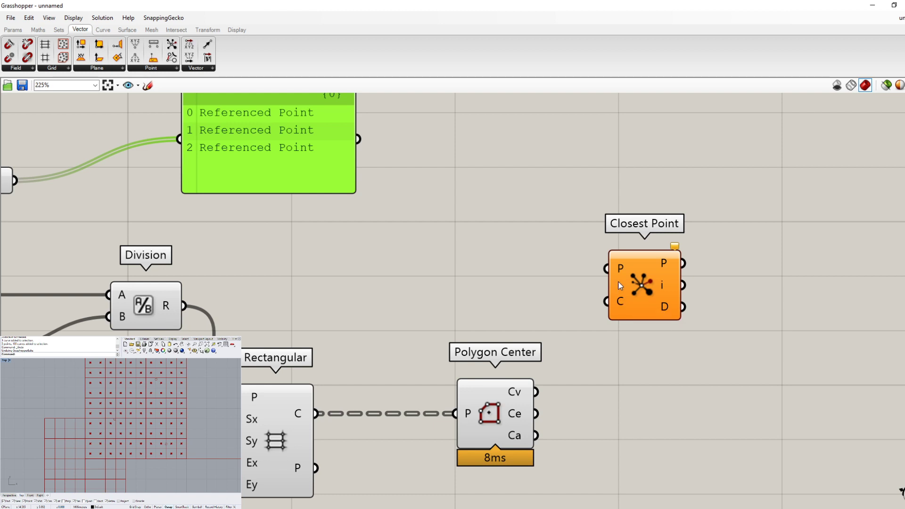
scroll(572, 238, "down", 1)
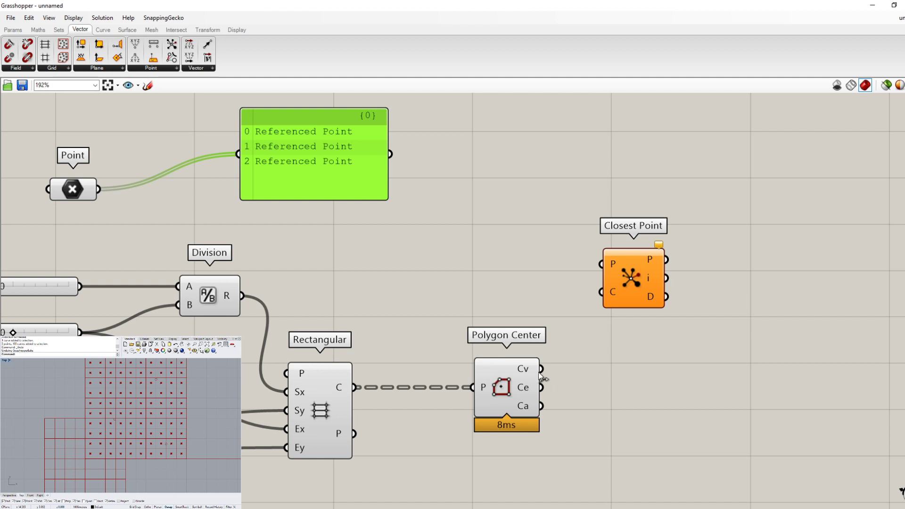
left_click_drag(542, 369, 601, 248)
left_click_drag(542, 369, 599, 265)
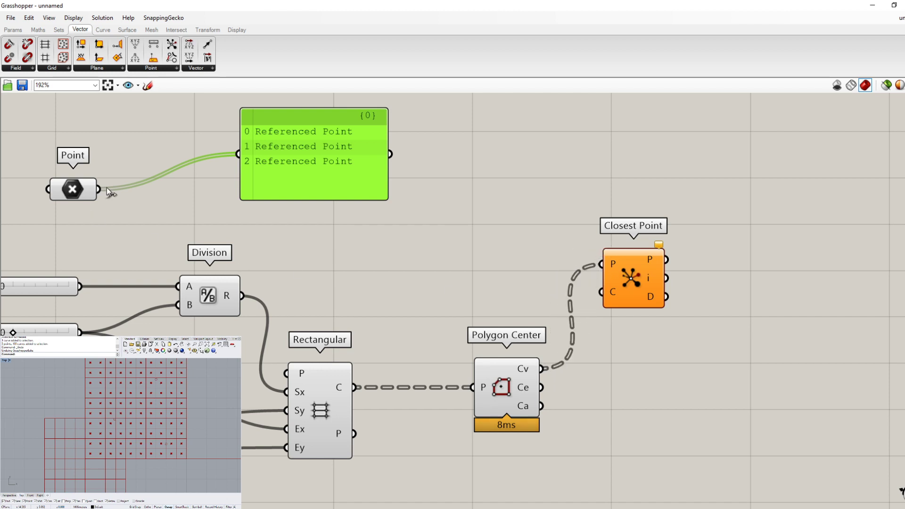
left_click_drag(99, 189, 615, 301)
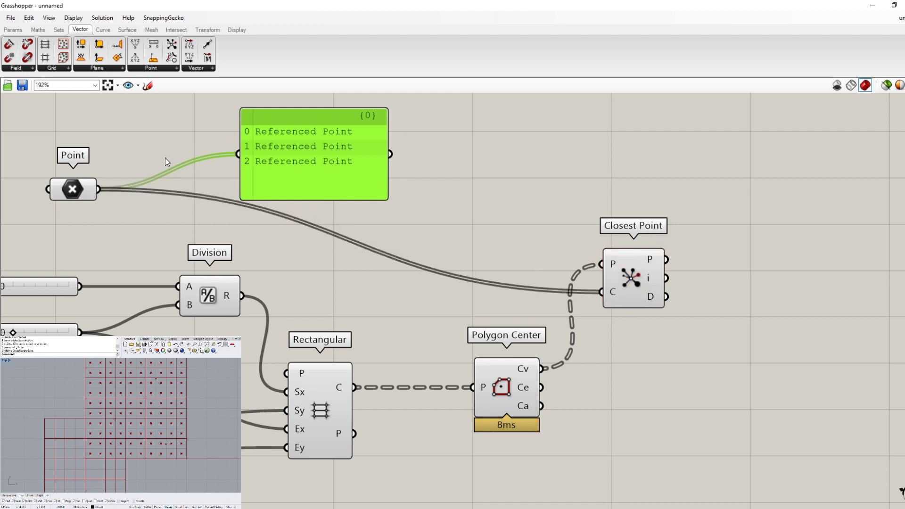
Step: Delete the referenced-point panel, then place the Point parameter below Polygon Center and Closest Point level with the Cv output
key("Delete")
left_click_drag(73, 188, 561, 320)
scroll(557, 221, "down", 4)
scroll(517, 397, "up", 4)
left_click_drag(680, 134, 688, 240)
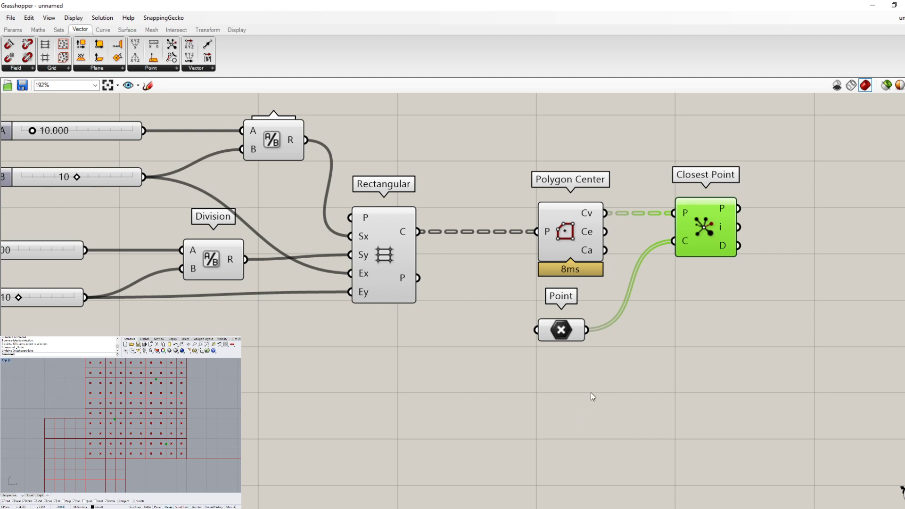
Step: Examine the P, i and D outputs of the Closest Point component
scroll(453, 300, "down", 2)
scroll(740, 218, "up", 5)
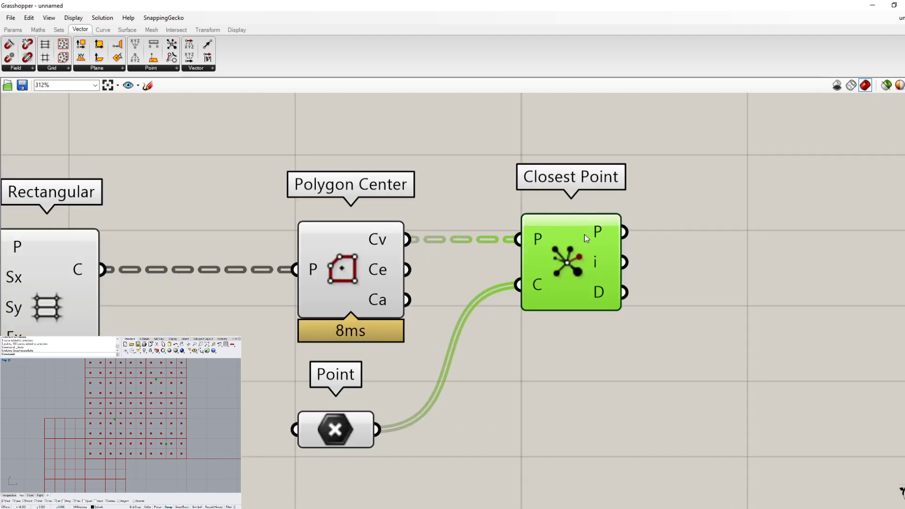
mouse_move(596, 237)
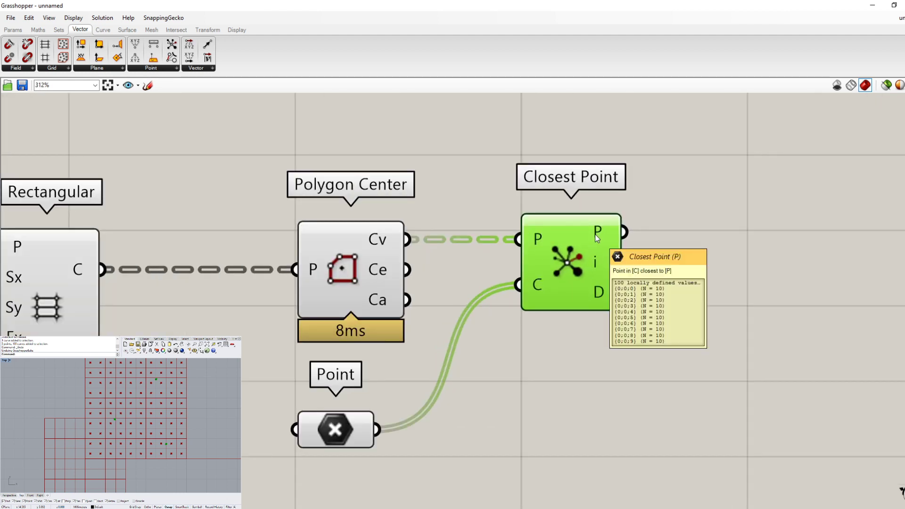
mouse_move(595, 262)
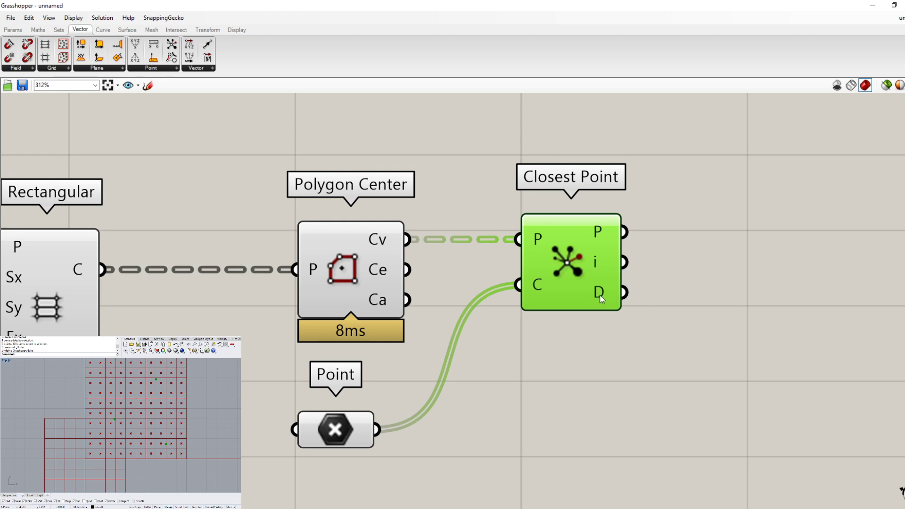
mouse_move(600, 299)
left_click(746, 256)
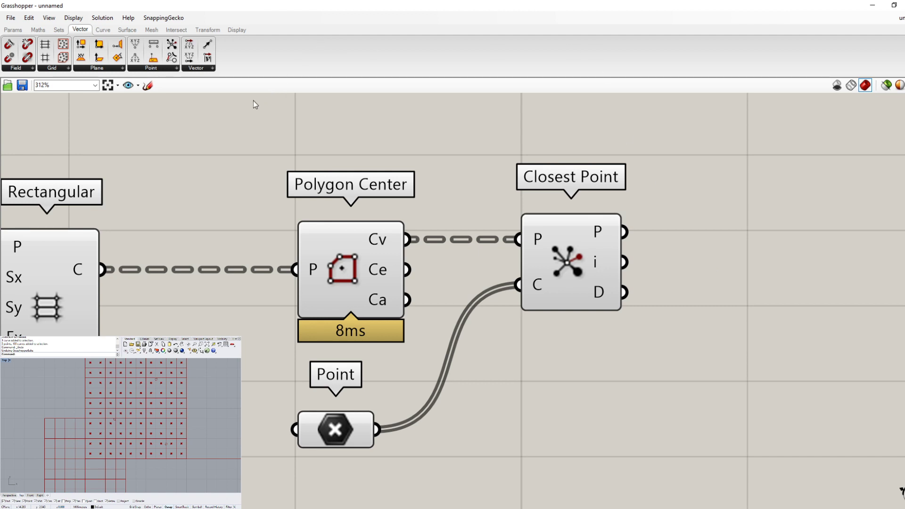
Step: Add a Scale component beyond and slightly above Closest Point
left_click(213, 29)
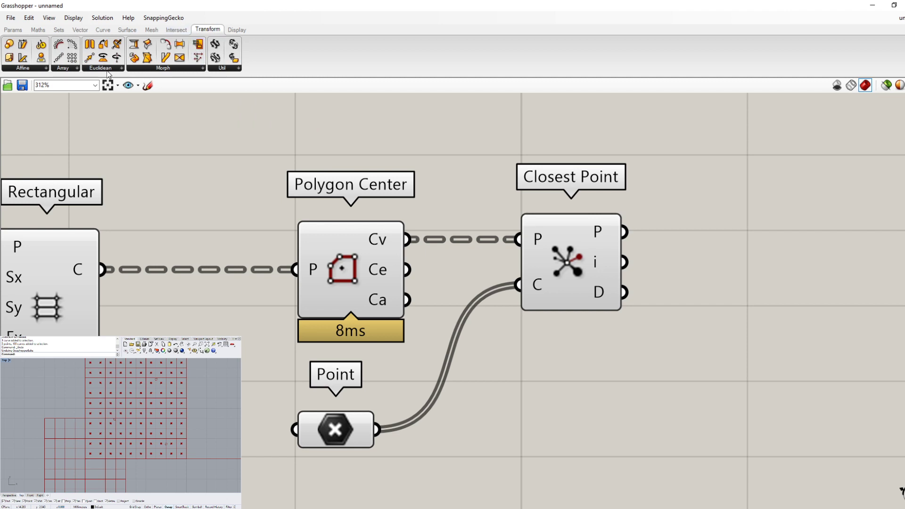
left_click(107, 67)
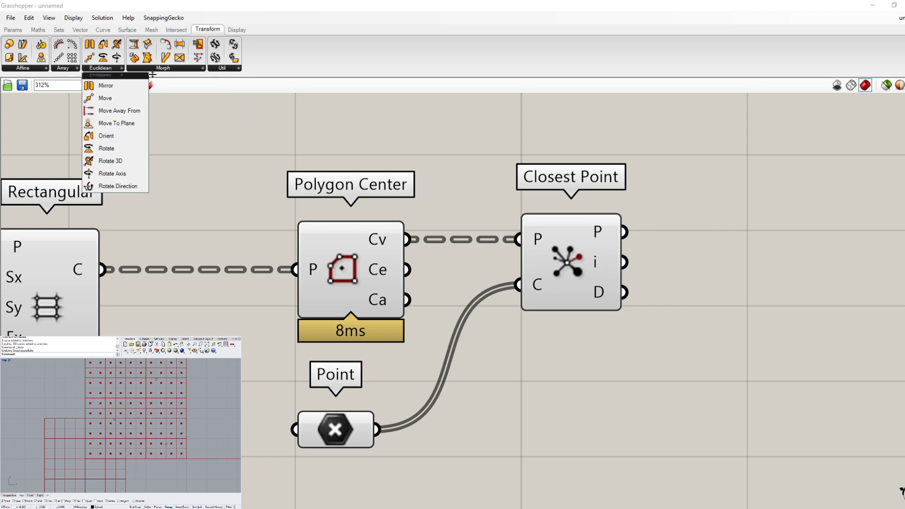
left_click(39, 69)
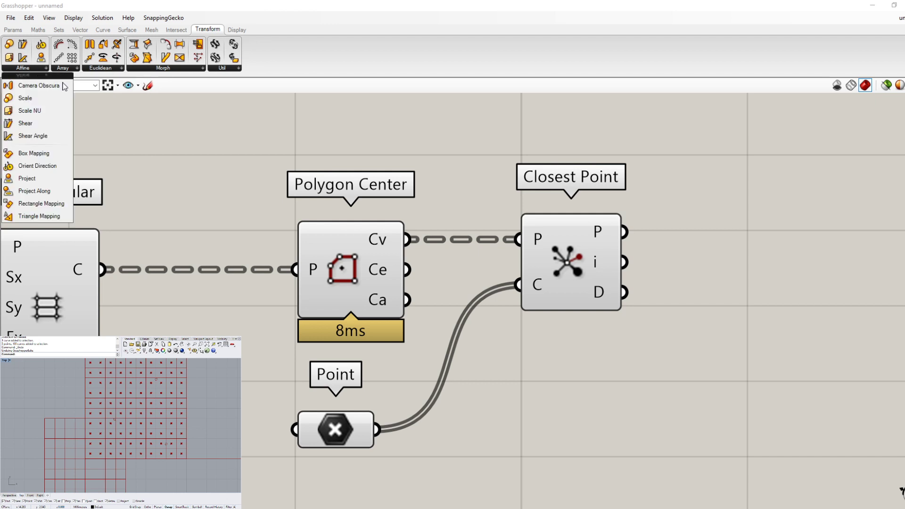
left_click(47, 98)
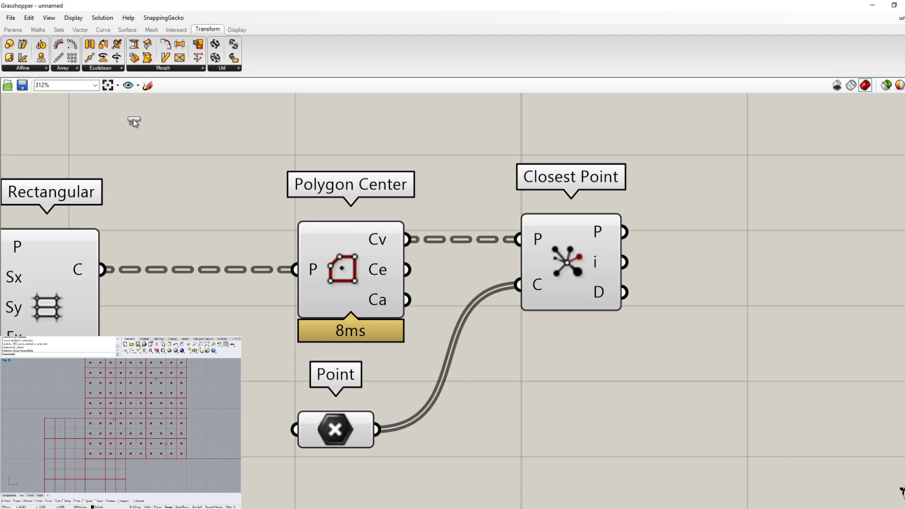
left_click(778, 182)
left_click_drag(760, 183, 821, 196)
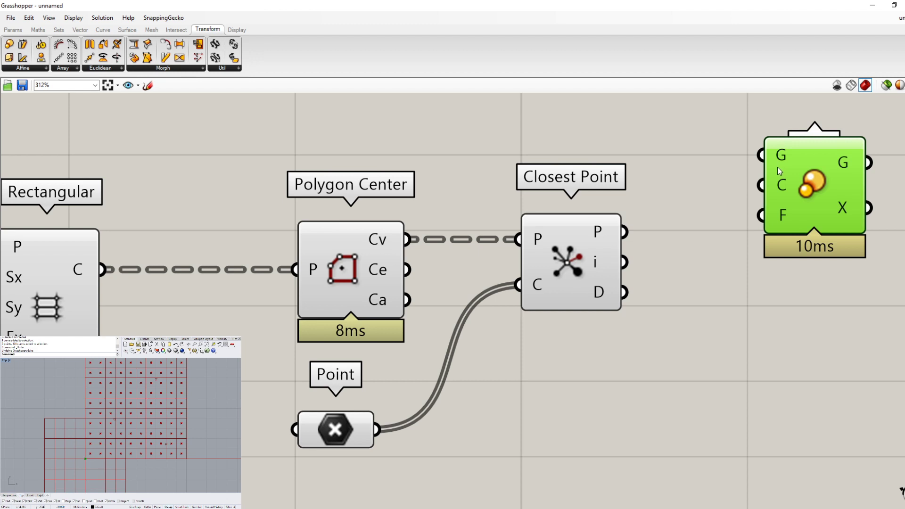
Step: Connect the Rectangular grid's C output to Scale's G input and Polygon Center's Cv output to Scale's C input, then inspect the scaled cells
scroll(796, 220, "down", 2)
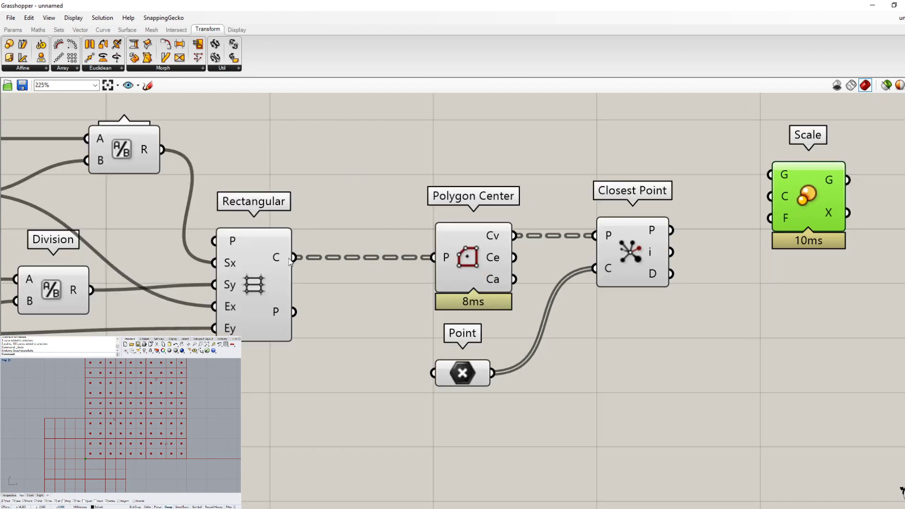
left_click_drag(294, 258, 779, 176)
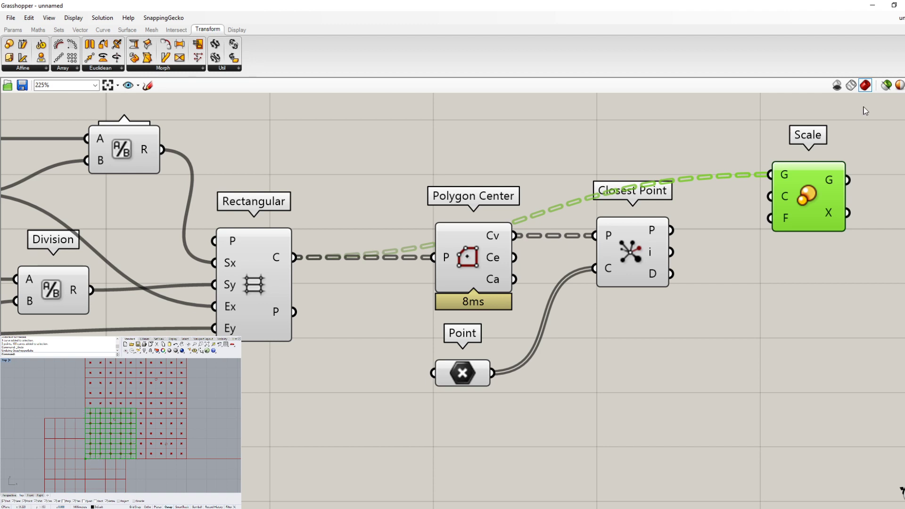
scroll(687, 269, "up", 3)
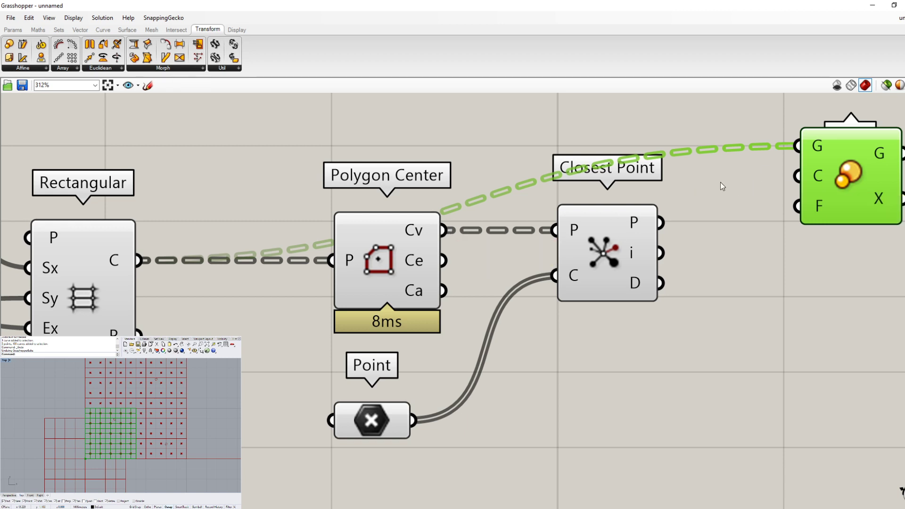
left_click_drag(446, 231, 797, 191)
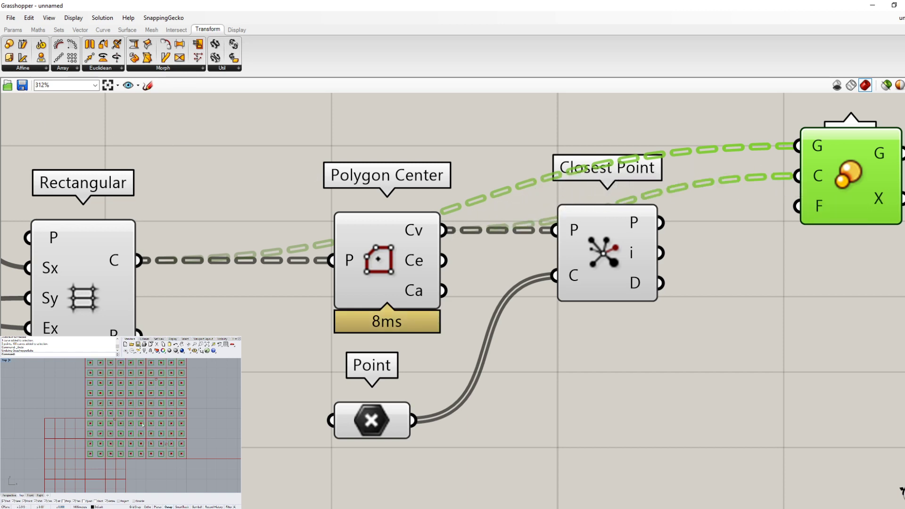
scroll(142, 443, "down", 3)
scroll(142, 445, "up", 3)
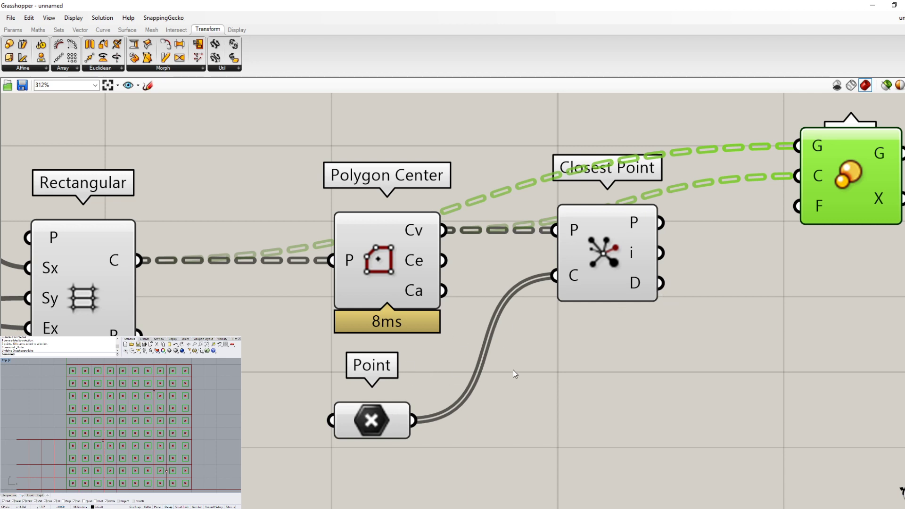
Step: Connect Closest Point's D output to Scale's F input
mouse_move(643, 283)
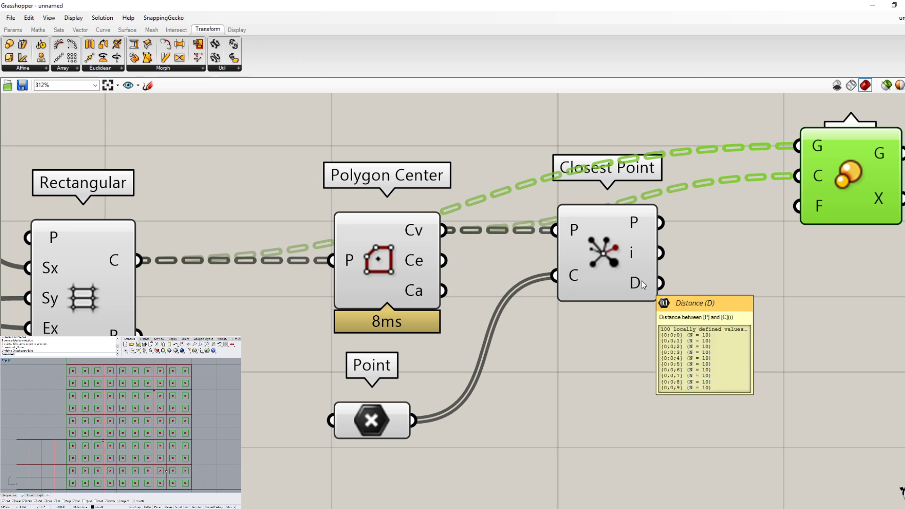
left_click_drag(647, 279, 797, 205)
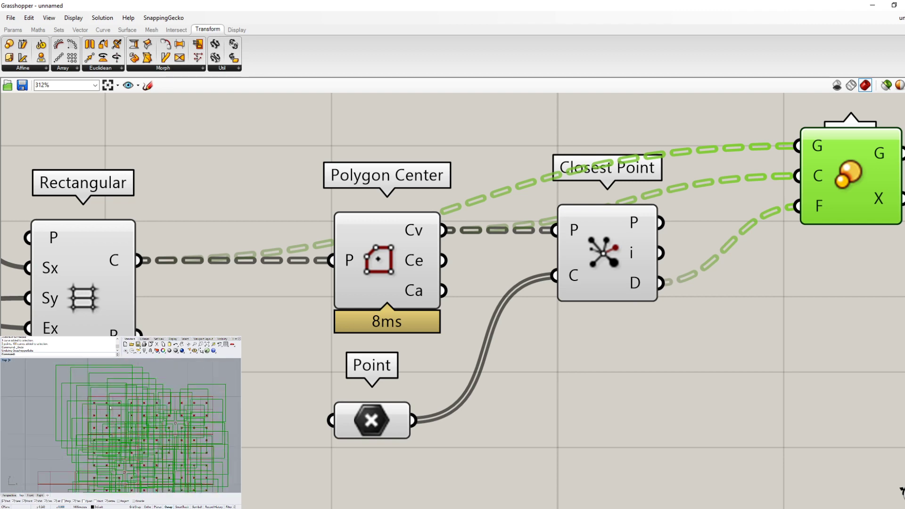
Step: In Rhino, move the three reference points together in several moves until they lie far from the grid
left_click(117, 443)
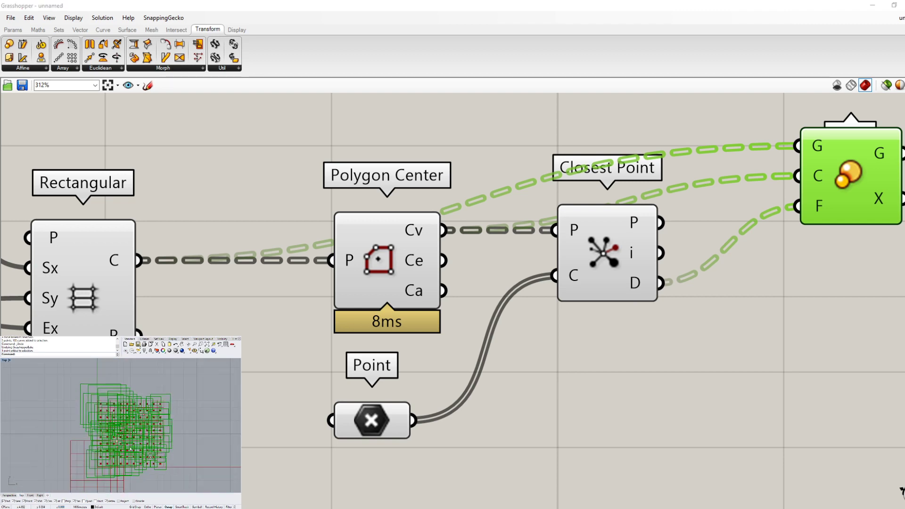
scroll(131, 444, "down", 6)
type("m")
key("Return")
left_click(98, 452)
left_click(98, 448)
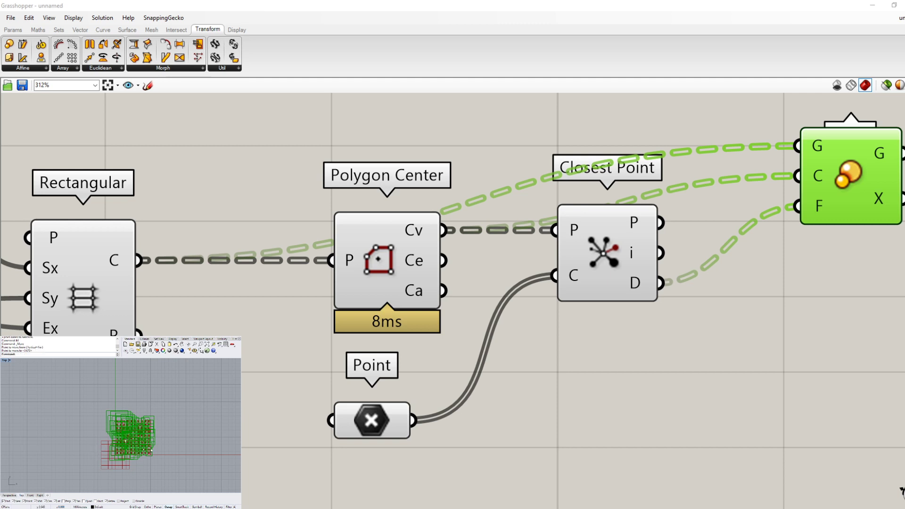
left_click_drag(111, 410, 111, 410)
scroll(113, 418, "down", 4)
type("m")
key("Return")
left_click(104, 449)
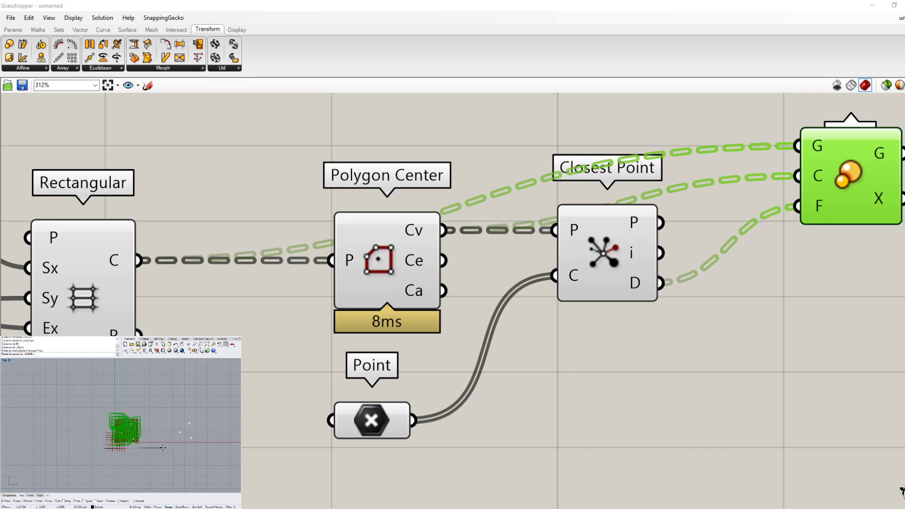
left_click(164, 448)
type("m")
key("Return")
left_click(164, 449)
left_click(201, 454)
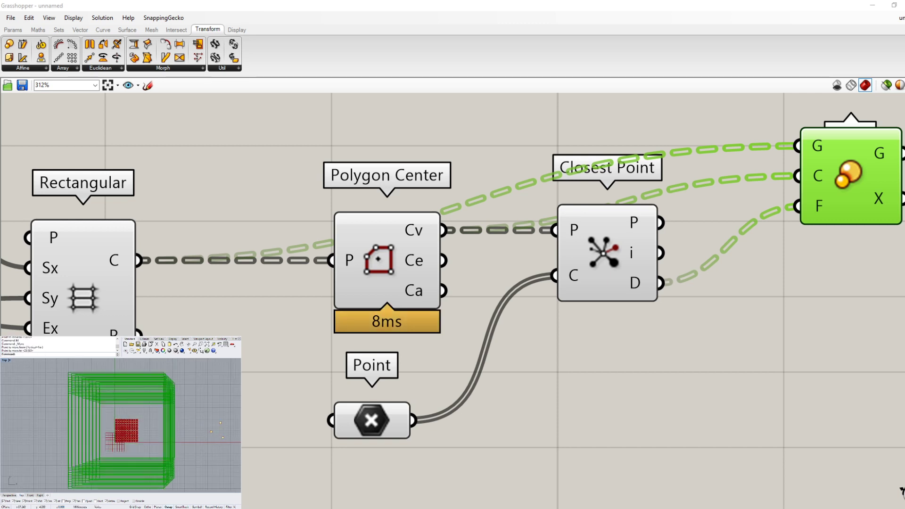
Step: Move the three reference points back over the grid and adjust their position with a few short moves
type("m")
key("Return")
left_click(170, 452)
left_click(90, 450)
type("m")
key("Return")
left_click(93, 449)
left_click(83, 448)
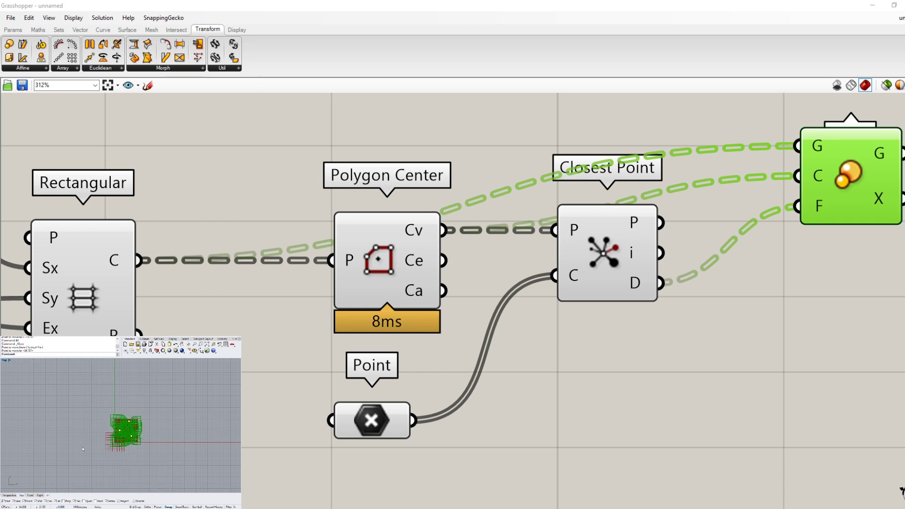
type("m")
key("Return")
left_click(83, 449)
left_click(103, 451)
type("m")
key("Return")
left_click(119, 452)
left_click(103, 454)
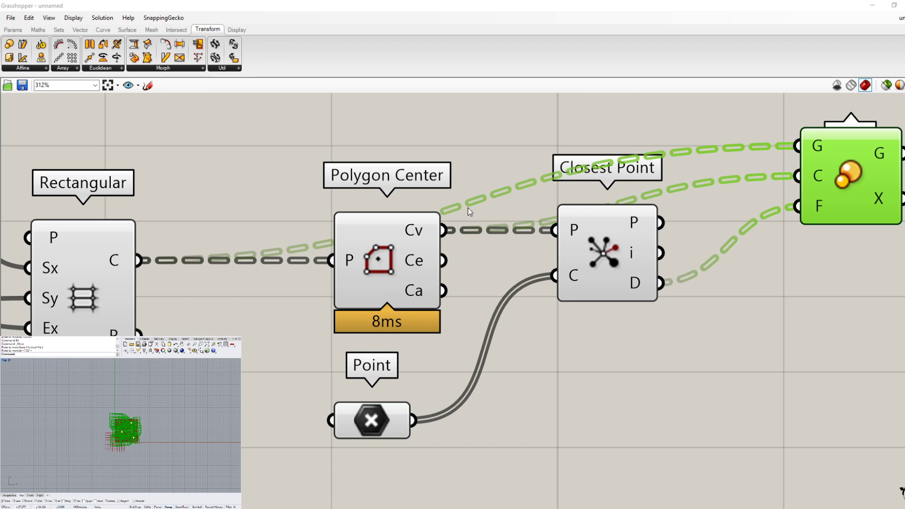
Step: Move the Scale component much farther from Closest Point to leave room for components between them
left_click(622, 378)
scroll(658, 318, "down", 4)
scroll(656, 315, "up", 2)
left_click_drag(699, 382, 476, 177)
left_click_drag(567, 189, 904, 191)
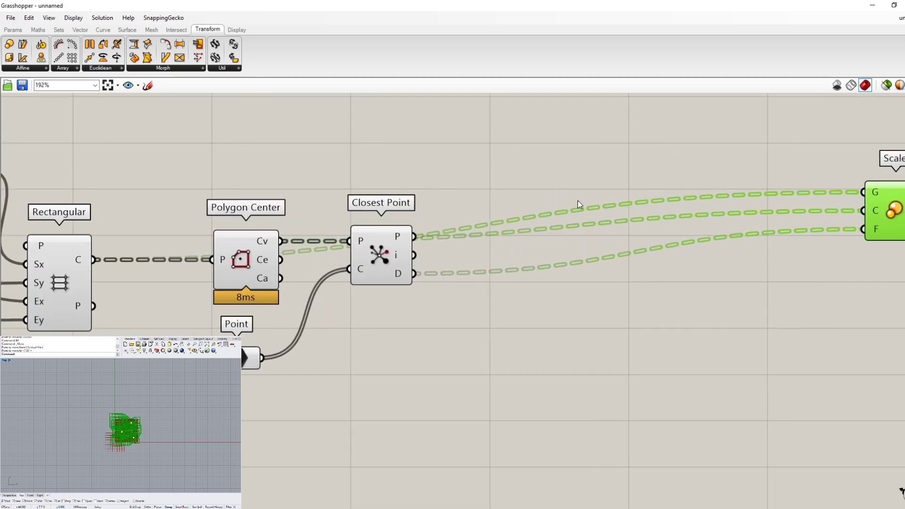
right_click_drag(578, 200, 451, 236)
scroll(680, 169, "down", 1)
scroll(680, 169, "up", 1)
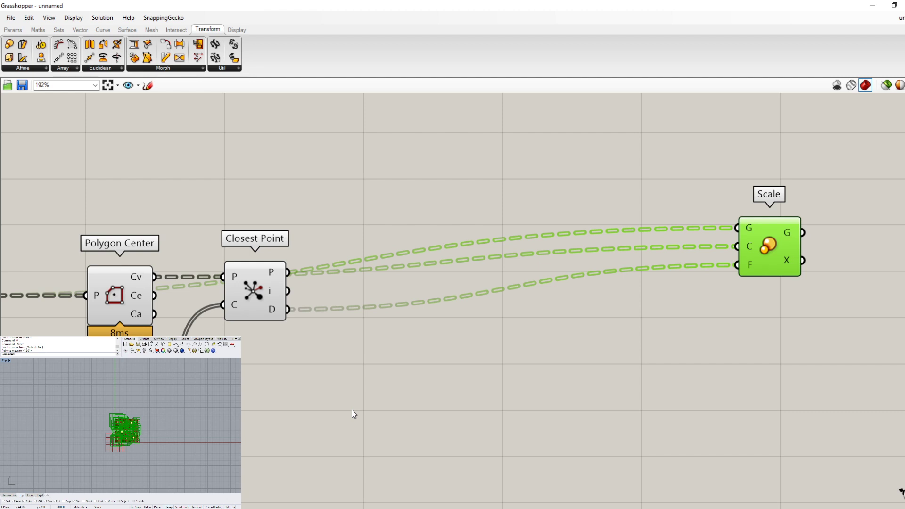
scroll(540, 284, "down", 4)
scroll(227, 275, "up", 3)
scroll(227, 275, "up", 1)
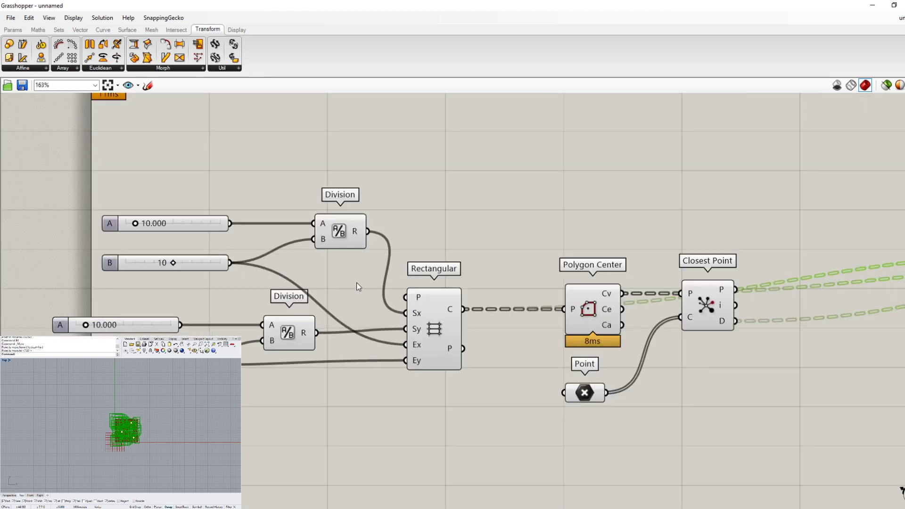
left_click_drag(358, 280, 160, 162)
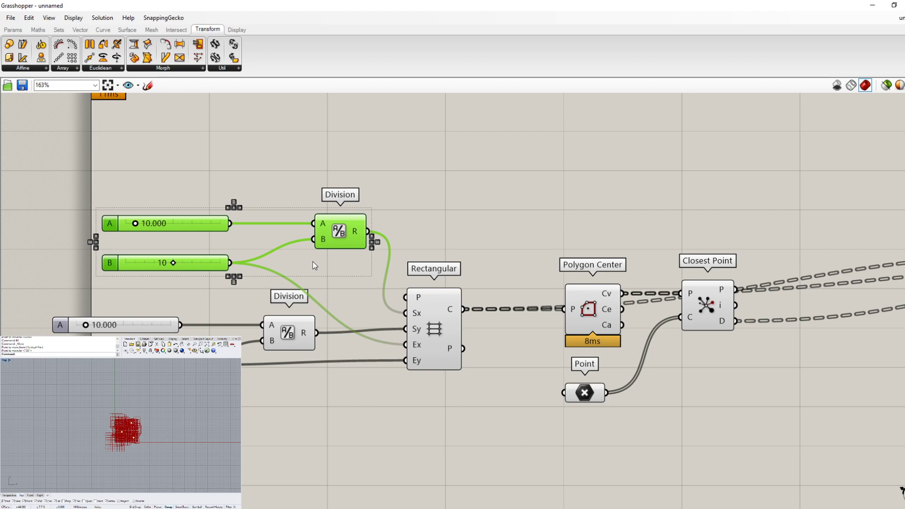
left_click(278, 163)
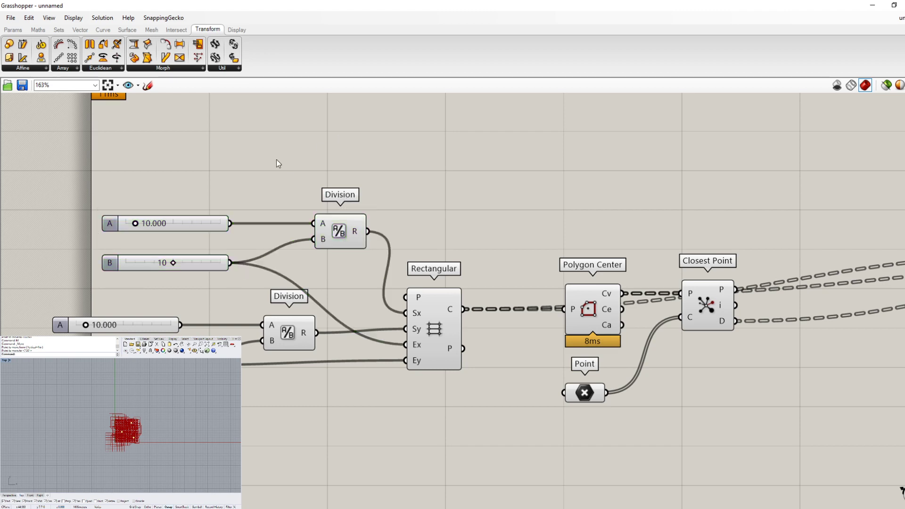
Step: Add a One Over X component between Closest Point and Scale, placed clear below the D-to-F wire
scroll(276, 172, "down", 5)
scroll(598, 226, "up", 5)
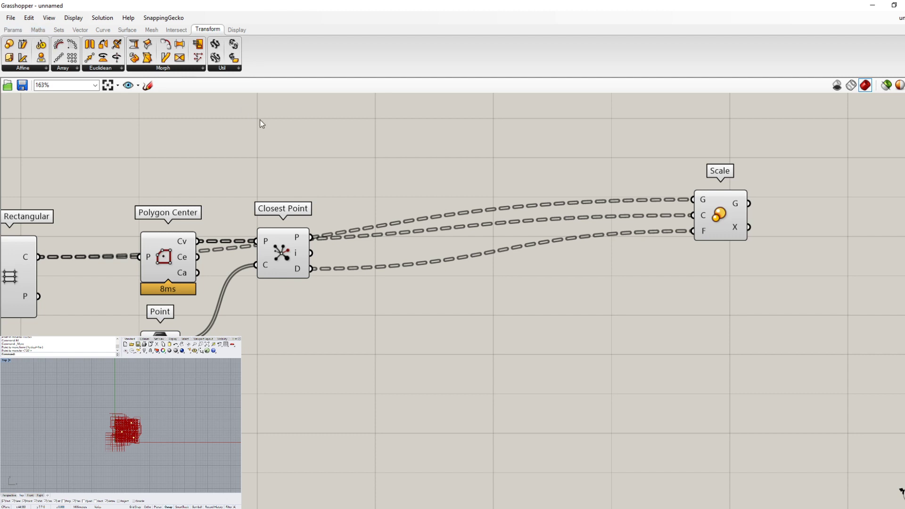
left_click(38, 29)
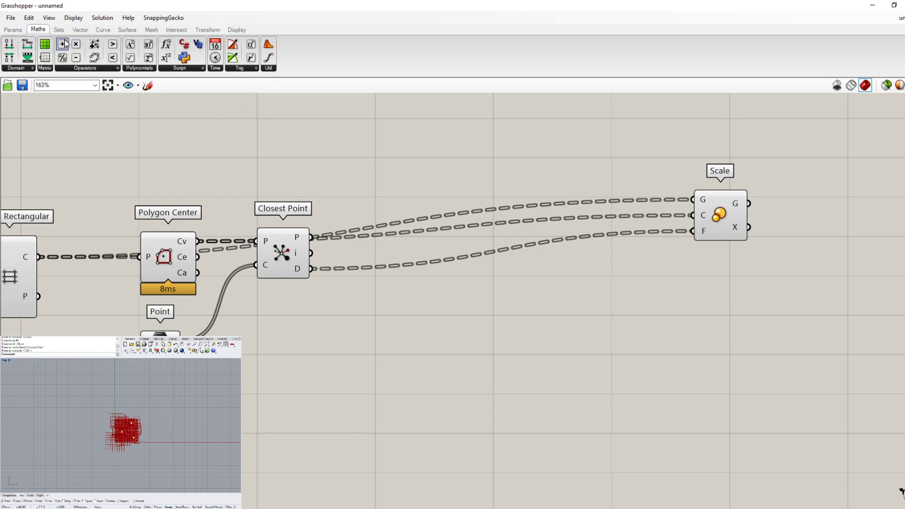
left_click(140, 70)
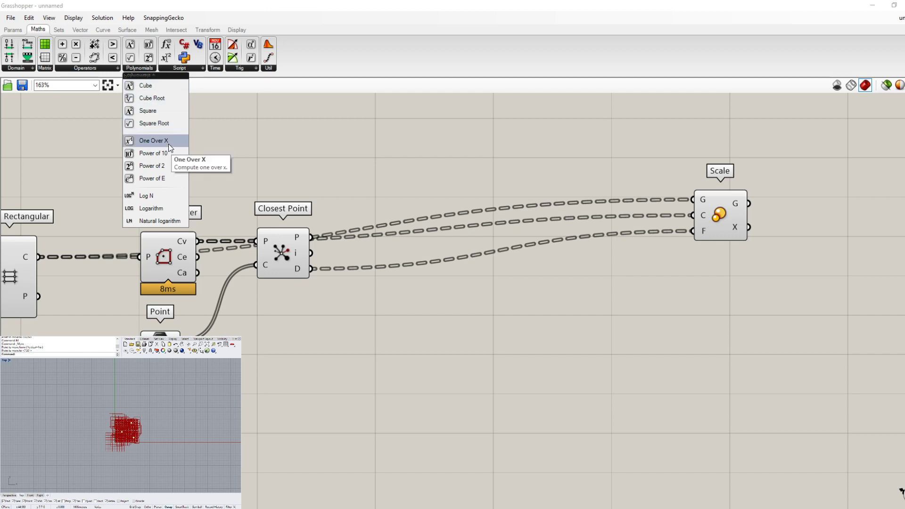
left_click_drag(182, 141, 417, 293)
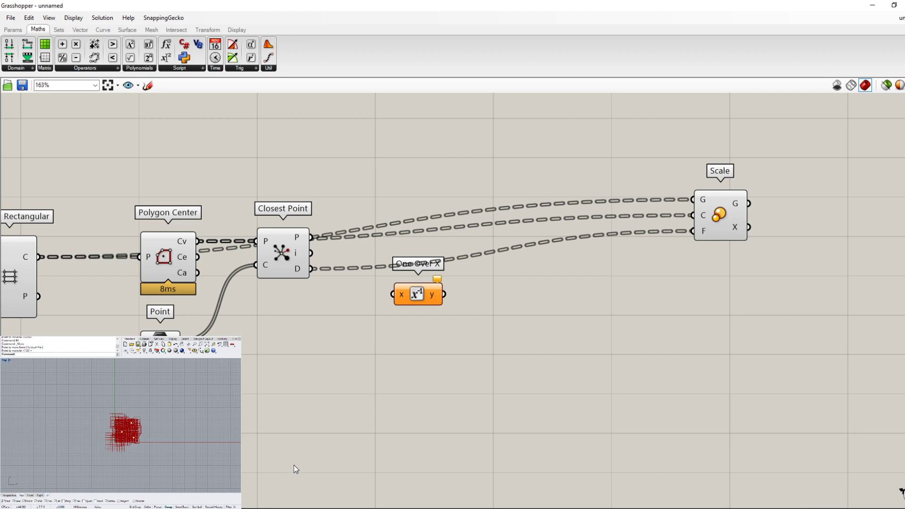
scroll(528, 338, "down", 1)
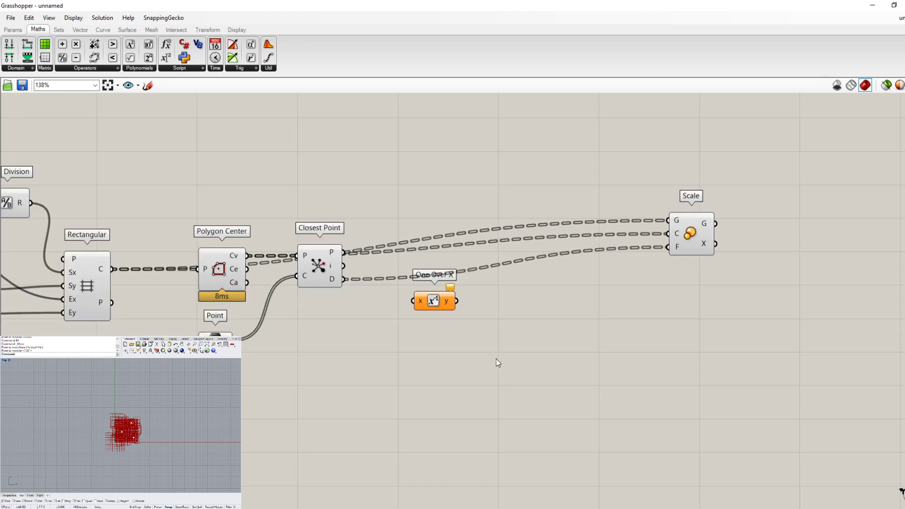
scroll(423, 301, "up", 3)
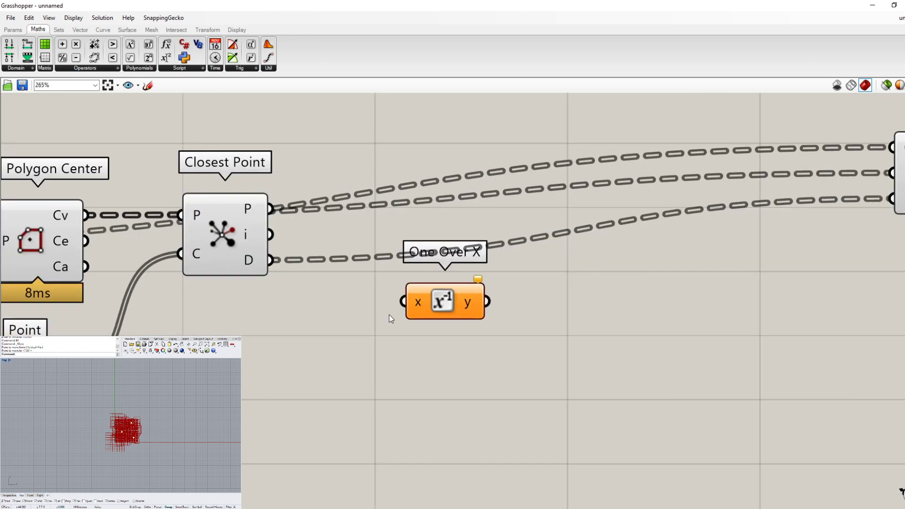
left_click_drag(427, 288, 430, 319)
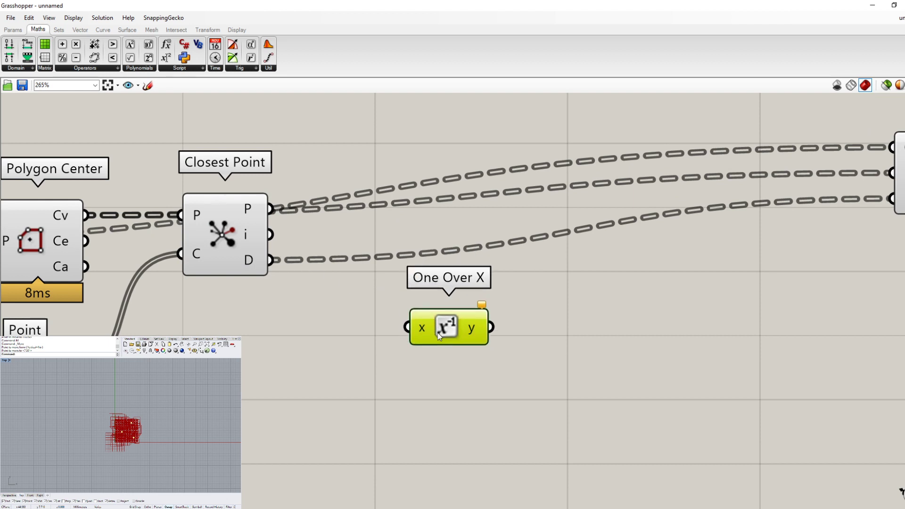
Step: Connect Closest Point's D output to One Over X's x input and its y output to Scale's F input
left_click_drag(271, 260, 408, 334)
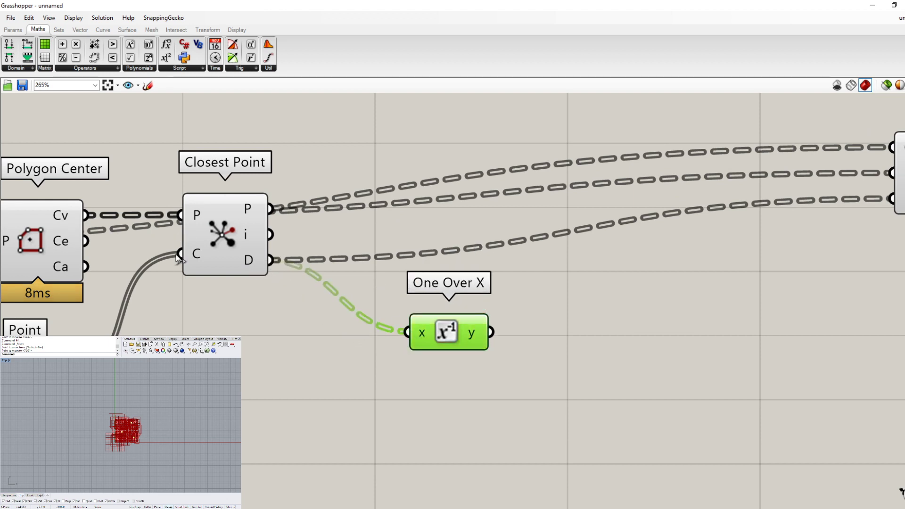
scroll(366, 308, "down", 3)
left_click_drag(377, 307, 621, 223)
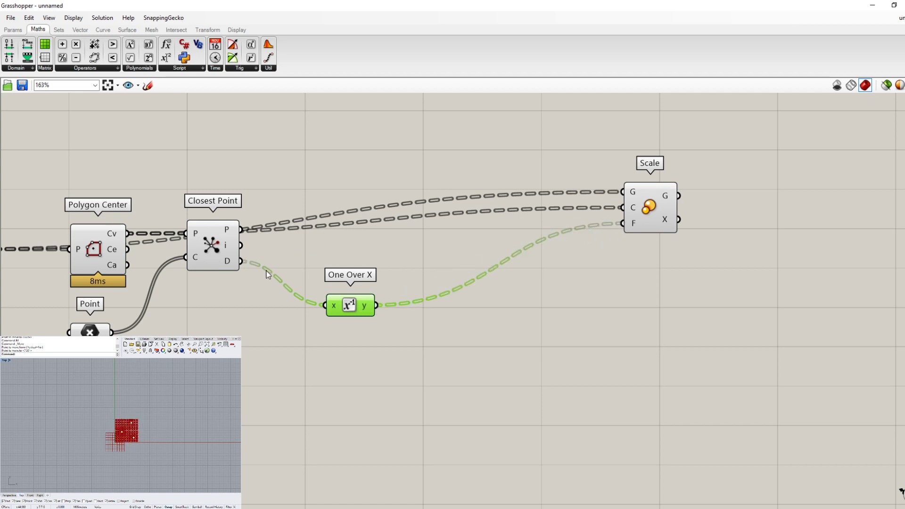
Step: Turn off the preview of every geometry component before Scale, then inspect the scaled cells in the Rhino viewport
scroll(610, 361, "down", 3)
scroll(608, 362, "down", 1)
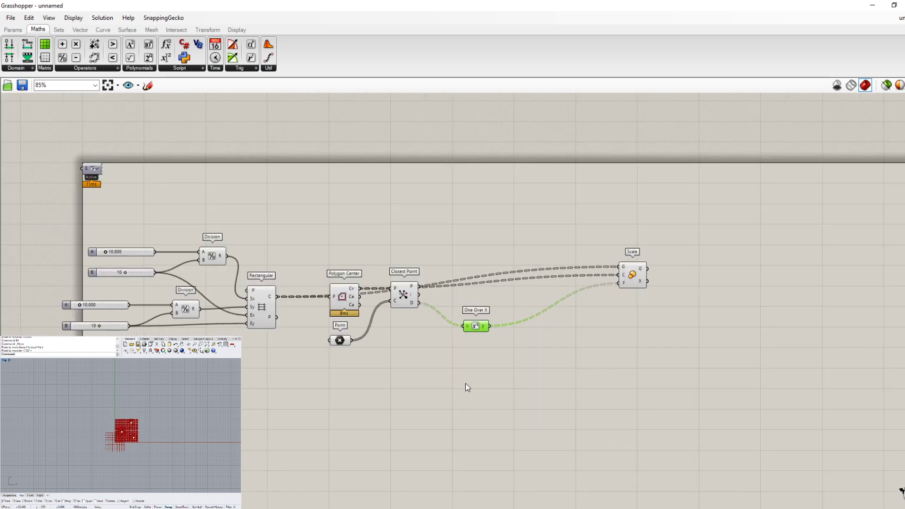
left_click_drag(511, 389, 164, 222)
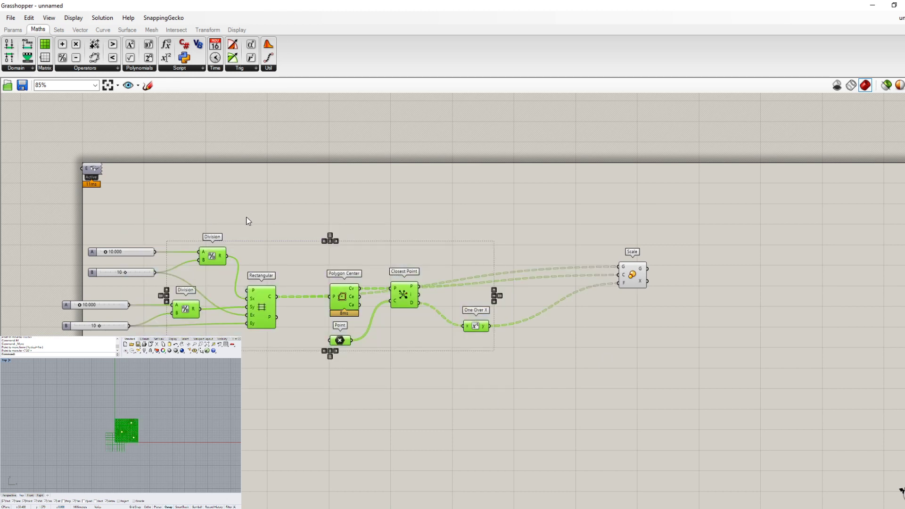
right_click(247, 220)
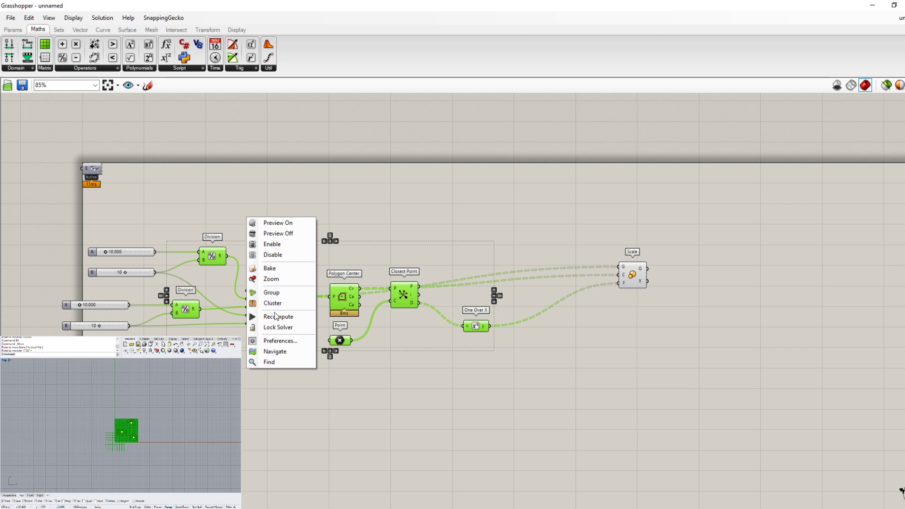
left_click(279, 233)
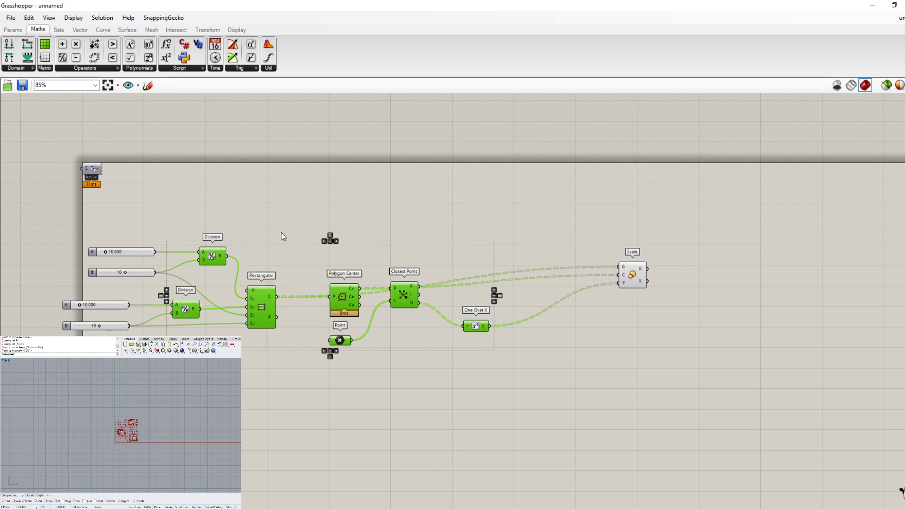
left_click(134, 424)
scroll(134, 424, "up", 3)
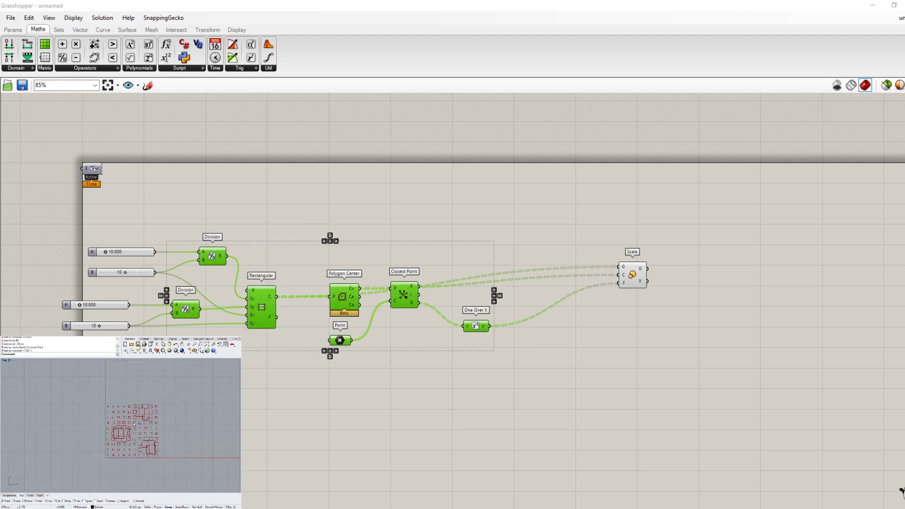
scroll(134, 424, "up", 3)
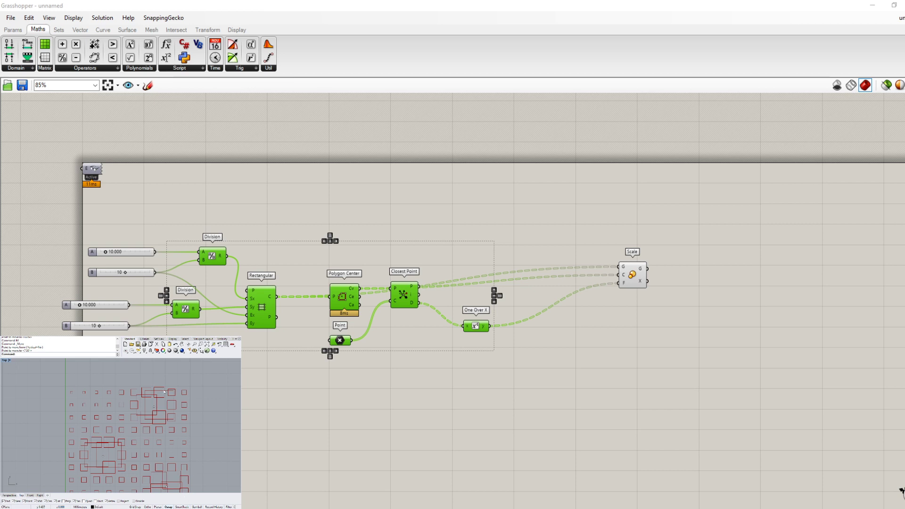
scroll(170, 457, "up", 5)
left_click_drag(165, 450, 165, 450)
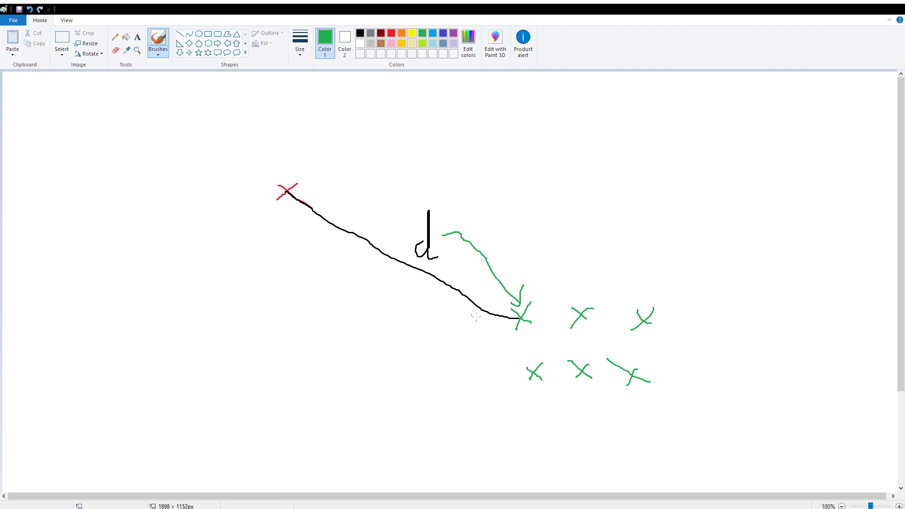
Step: Switch to Paint and undo the extra green crosses, the arrow and the letter d, keeping the line with its two end crosses
key("ctrl+z")
key("ctrl+z")
key("ctrl+z")
key("ctrl+z")
key("ctrl+z")
key("ctrl+z")
key("ctrl+z")
key("ctrl+z")
key("ctrl+z")
key("ctrl+z")
key("ctrl+z")
key("ctrl+z")
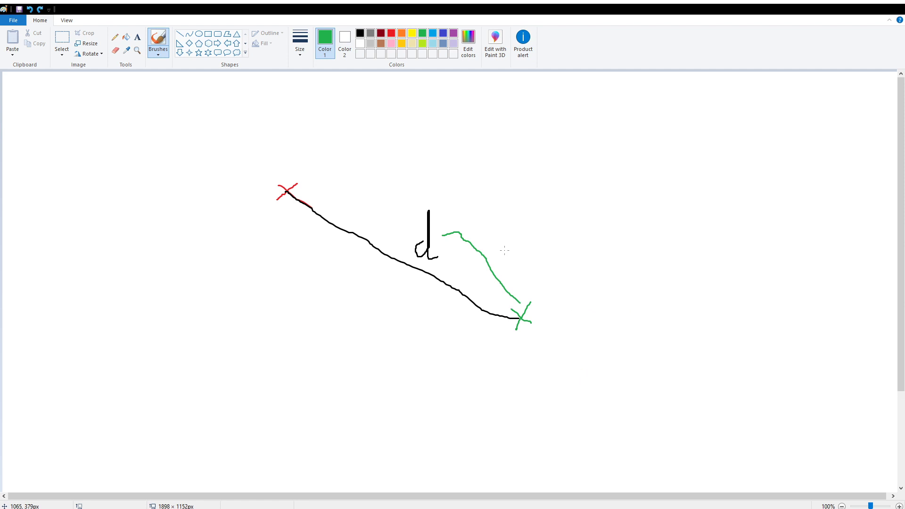
key("ctrl+z")
key("ctrl+z")
key("ctrl+z")
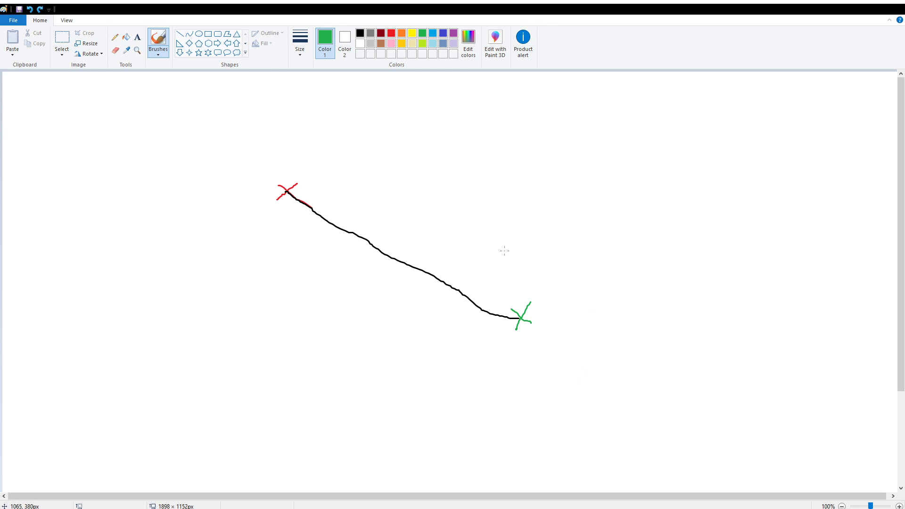
Step: In orange, draw a tick across the line near the green cross, label it 1 and write 1/1 = 1 beside it
left_click(402, 33)
left_click_drag(465, 267, 439, 312)
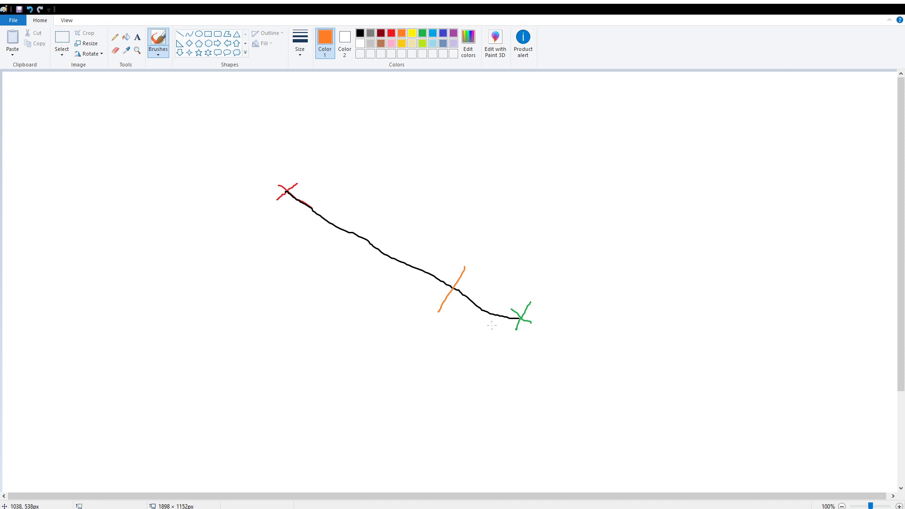
left_click_drag(477, 236, 476, 268)
mouse_move(535, 189)
left_mouse_down()
mouse_move(531, 221)
mouse_move(552, 233)
mouse_move(527, 254)
left_mouse_up()
mouse_move(572, 225)
left_mouse_down()
mouse_move(595, 225)
mouse_move(600, 241)
left_mouse_up()
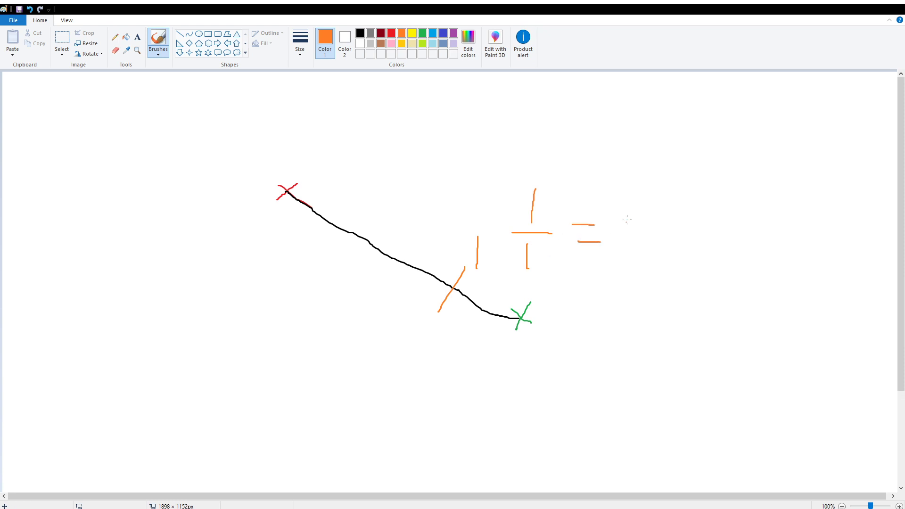
left_click_drag(639, 197, 636, 253)
Step: Draw a second orange tick farther from the green cross, label it 2 and write 1/2 = 0.5 above
left_click_drag(390, 224, 368, 269)
left_click_drag(389, 186, 427, 215)
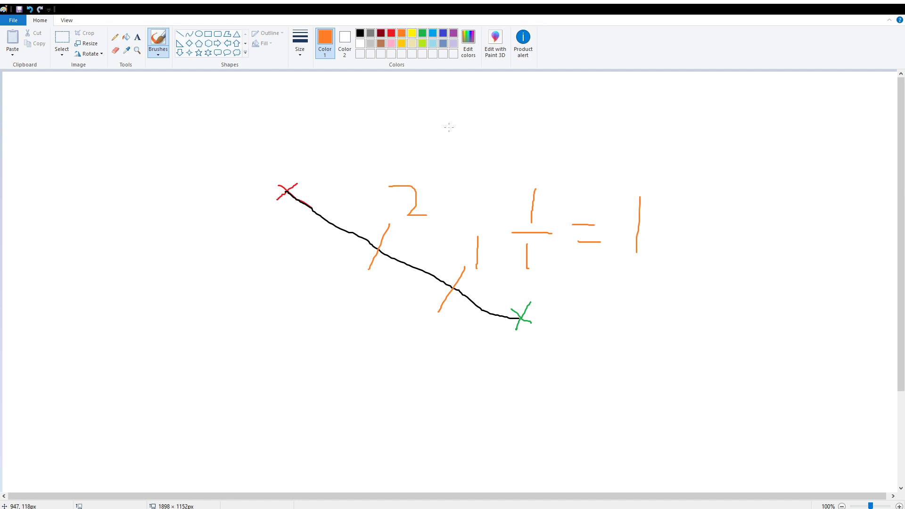
mouse_move(451, 130)
left_mouse_down()
mouse_move(453, 150)
mouse_move(475, 162)
mouse_move(460, 187)
mouse_move(490, 186)
left_mouse_up()
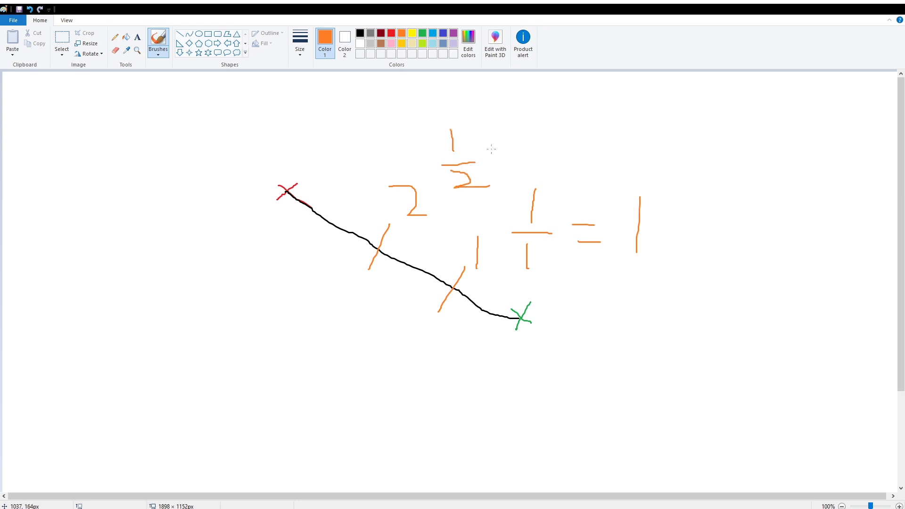
left_click_drag(491, 149, 513, 157)
left_click_drag(534, 127, 613, 177)
left_click_drag(578, 122, 633, 121)
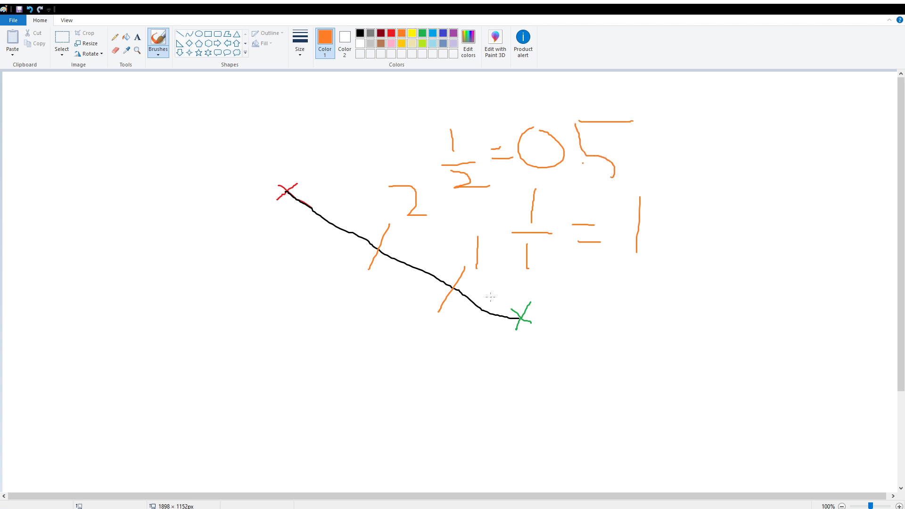
Step: Draw an orange tick between the first tick and the green cross, and write 1 over 0.5 with its result below
left_click_drag(491, 295, 479, 339)
mouse_move(497, 388)
left_mouse_down()
mouse_move(521, 378)
mouse_move(497, 380)
left_mouse_up()
mouse_move(557, 364)
left_mouse_down()
mouse_move(575, 384)
mouse_move(567, 405)
mouse_move(581, 357)
left_mouse_up()
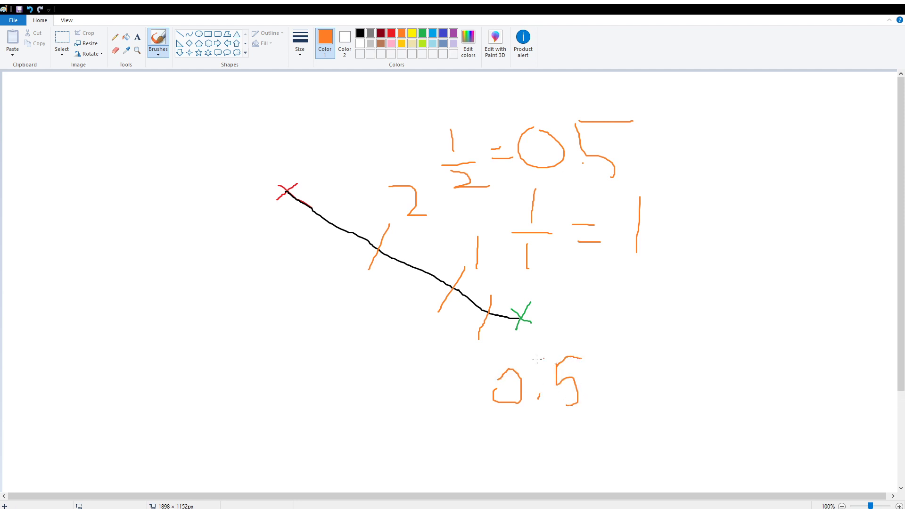
mouse_move(479, 353)
left_mouse_down()
mouse_move(565, 345)
mouse_move(540, 351)
left_mouse_up()
left_click_drag(607, 359, 629, 361)
mouse_move(645, 321)
left_mouse_down()
mouse_move(664, 372)
mouse_move(713, 390)
left_mouse_up()
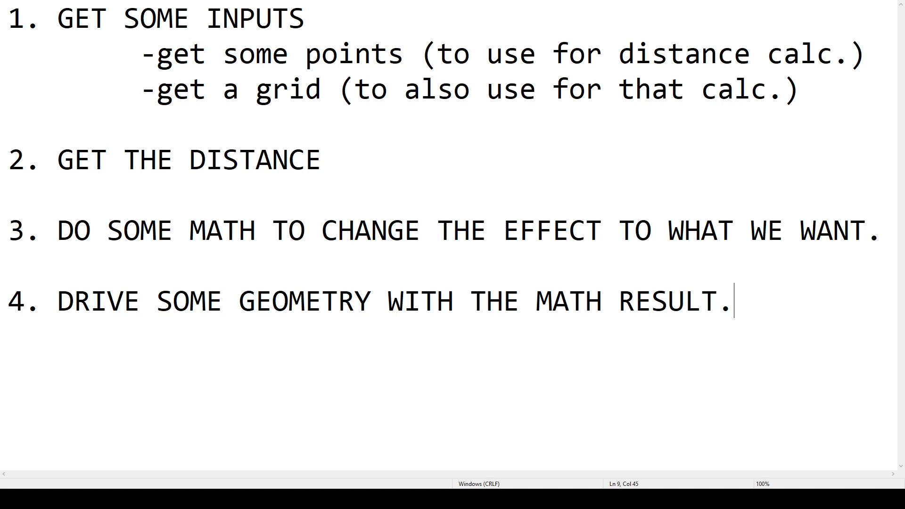
Step: Insert an indented line beneath item 3 of the outline, starting its text with "a"
left_click(125, 259)
key("Return")
key("Up")
key("Tab")
type("I")
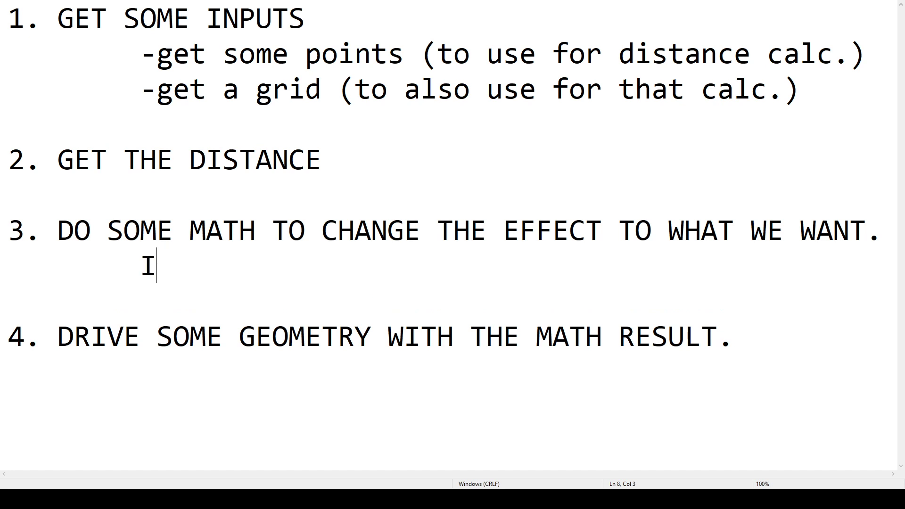
type("s")
key("BackSpace")
key("BackSpace")
key("BackSpace")
type("a")
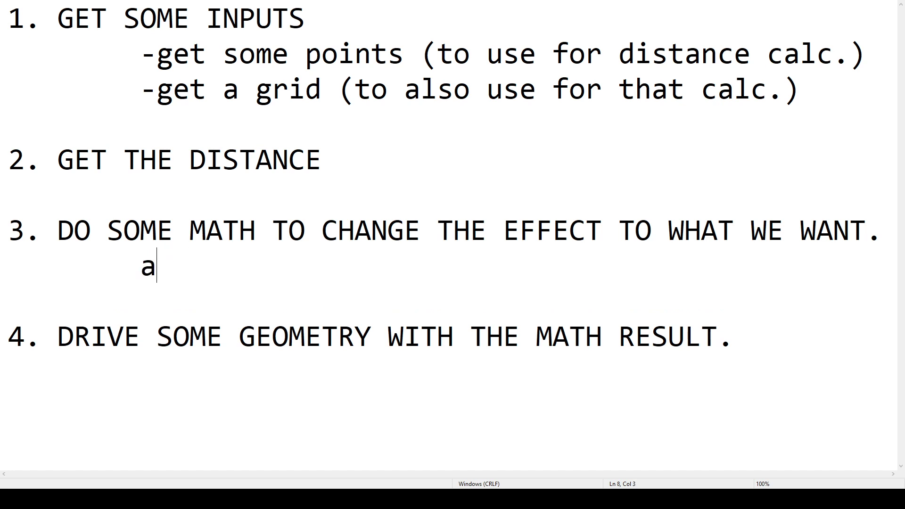
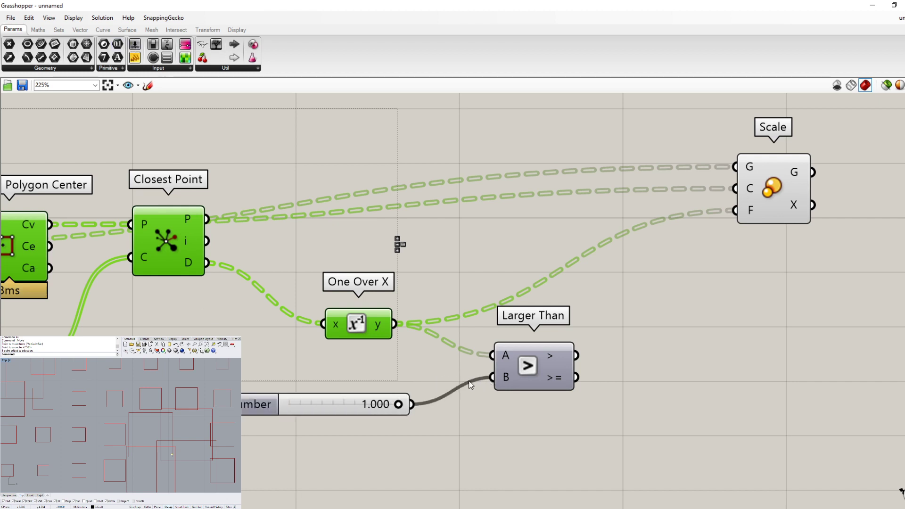
Step: Add a panel to the canvas and connect the Larger Than component's > output to it
scroll(332, 365, "down", 2)
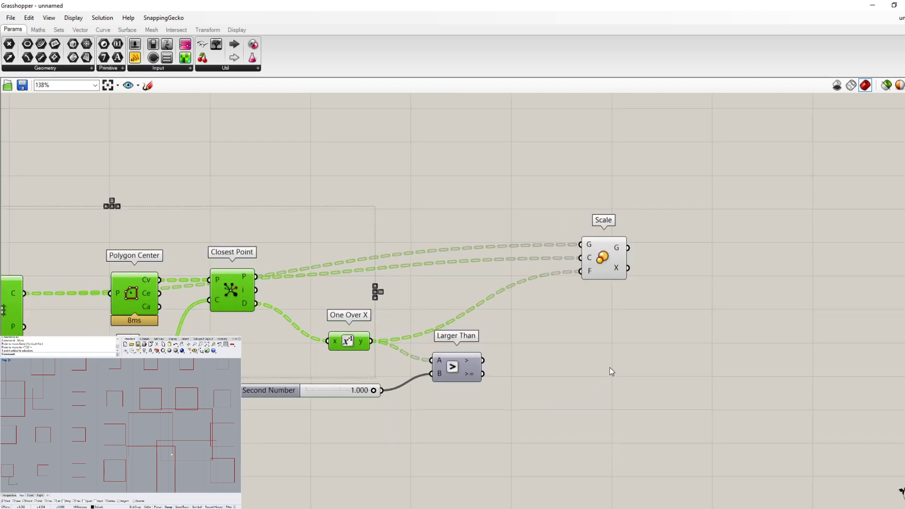
scroll(612, 366, "up", 2)
left_click_drag(140, 59, 599, 368)
left_click_drag(402, 358, 513, 351)
Step: Enlarge the panel to list more of the True/False values and reposition it clear of the Scale component's inputs
left_click_drag(576, 399, 593, 457)
scroll(580, 354, "down", 4)
left_click_drag(595, 396, 579, 230)
left_click_drag(573, 300, 580, 403)
scroll(550, 245, "up", 5)
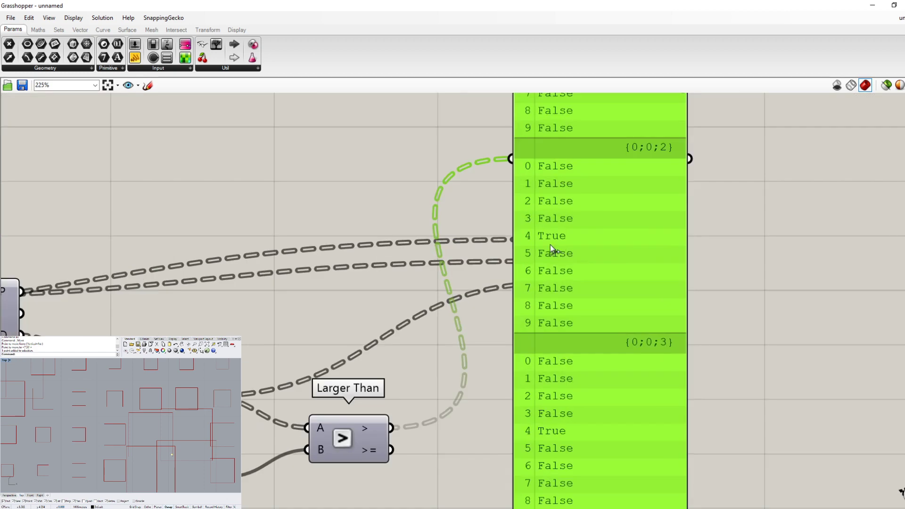
scroll(547, 264, "down", 6)
scroll(559, 389, "up", 4)
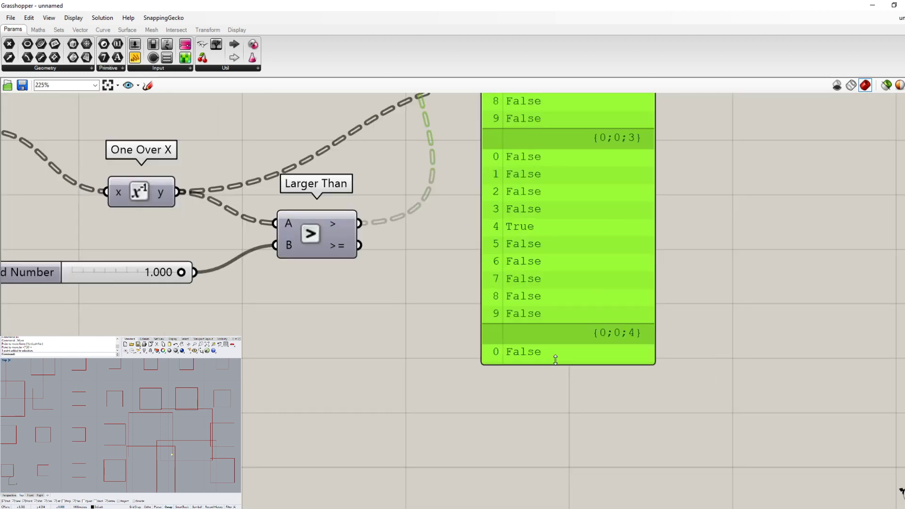
left_click_drag(556, 368, 576, 504)
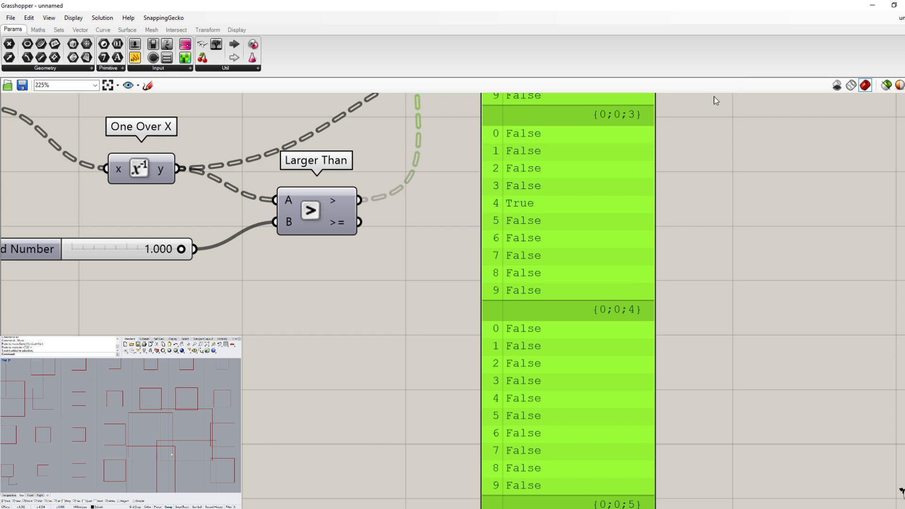
scroll(606, 172, "down", 5)
scroll(608, 174, "up", 4)
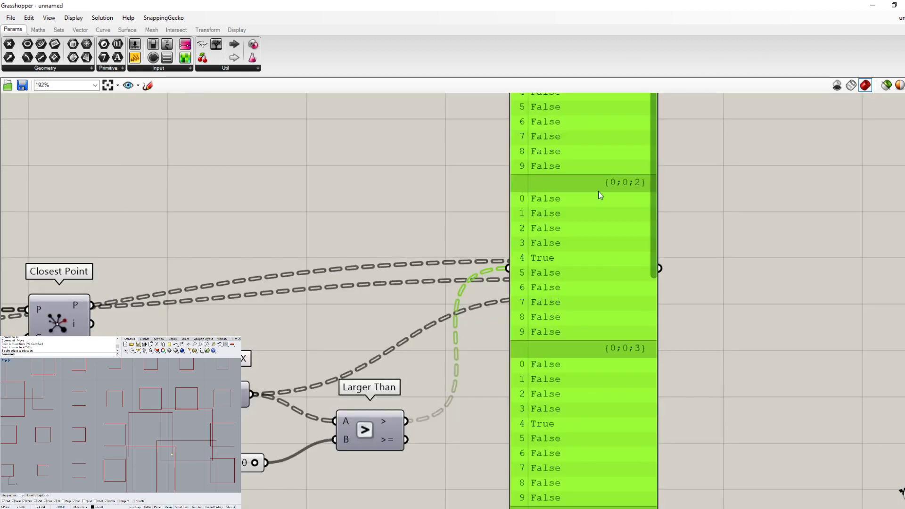
left_click_drag(593, 270, 640, 325)
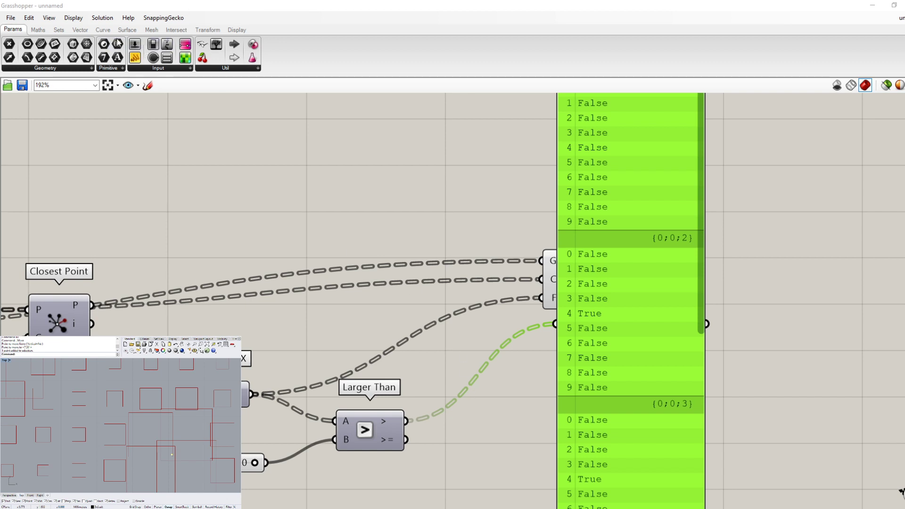
Step: Add a Member Index component after Larger Than and connect the > output to its S input
left_click(58, 29)
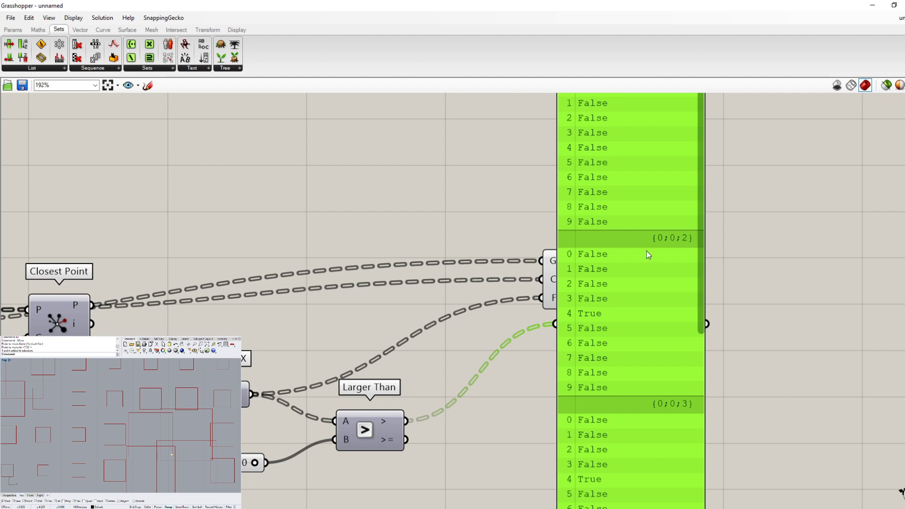
left_click(150, 68)
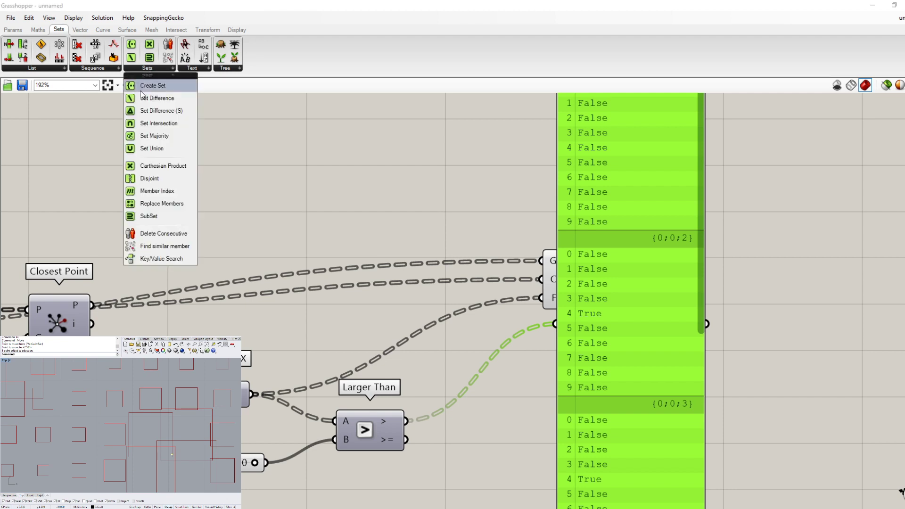
left_click(168, 191)
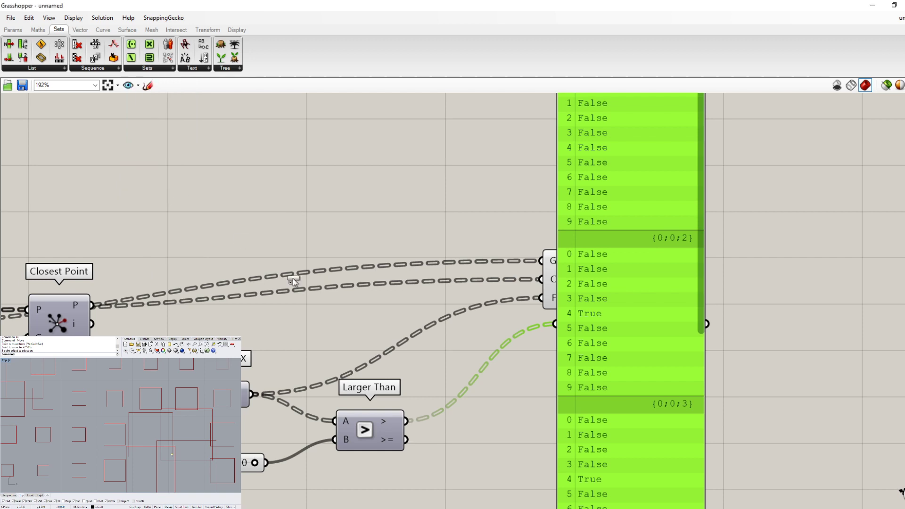
left_click(516, 446)
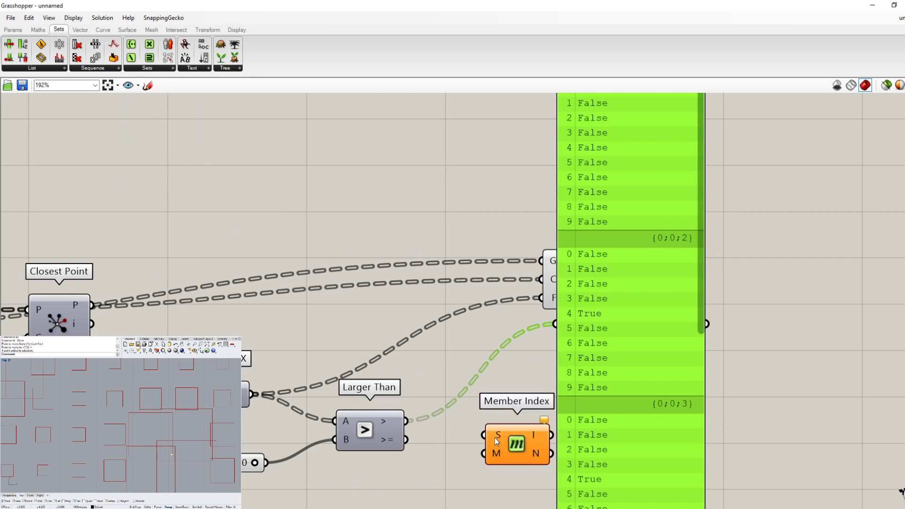
mouse_move(495, 440)
left_click_drag(407, 421, 483, 435)
Step: Add a Boolean parameter below Larger Than, set it to True, and connect it to Member Index's M input
mouse_move(499, 460)
left_click(12, 29)
left_click(32, 70)
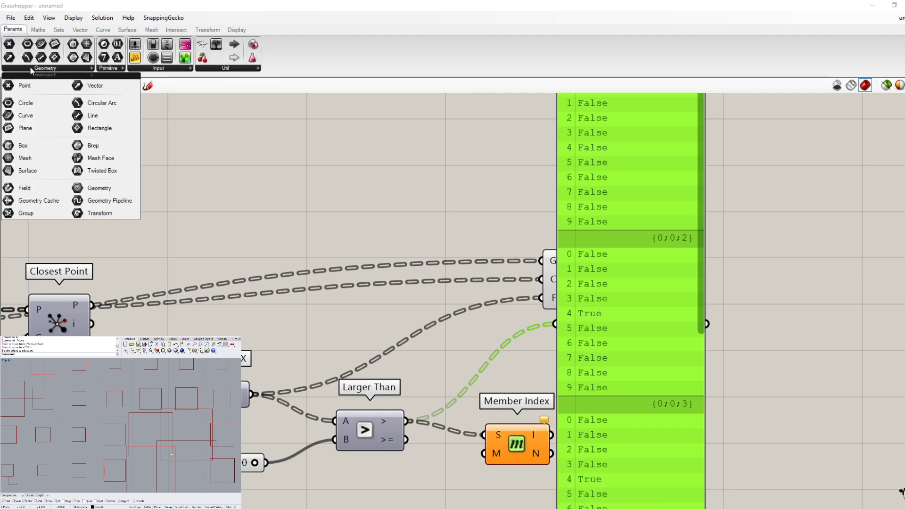
left_click(118, 70)
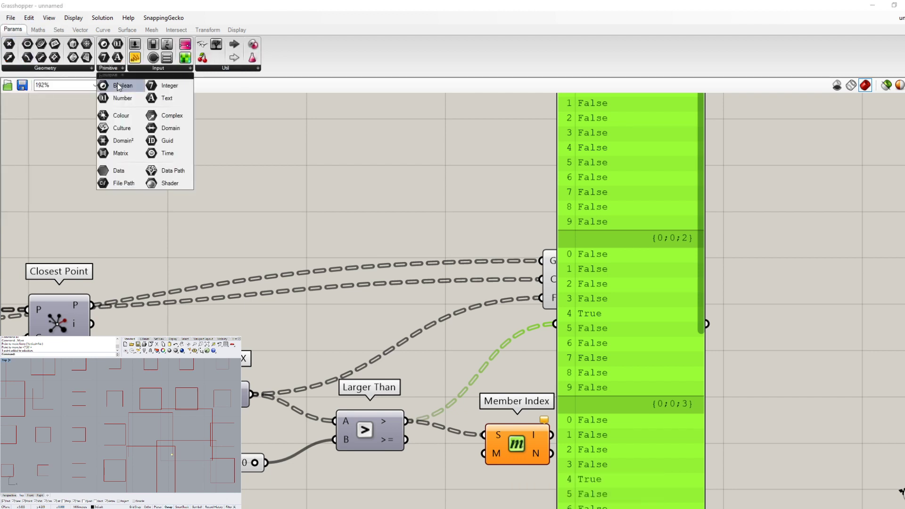
left_click_drag(119, 85, 377, 404)
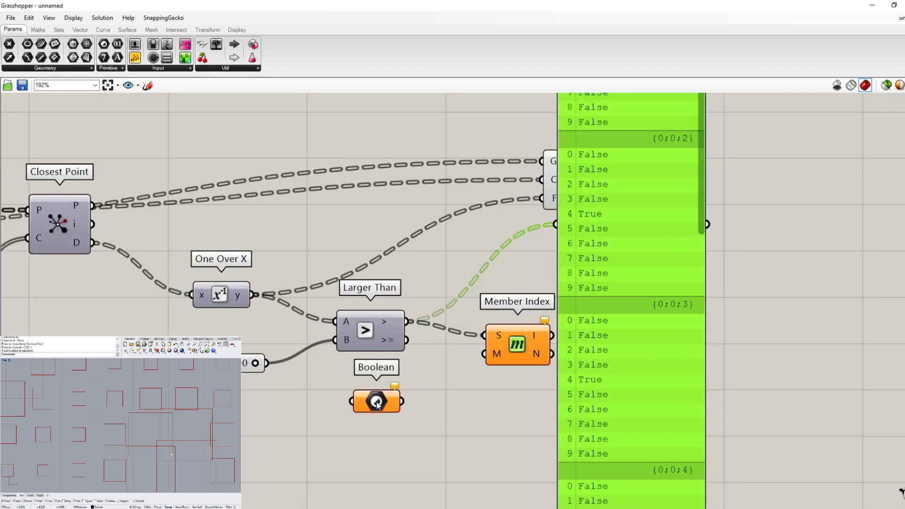
right_click(377, 404)
mouse_move(490, 445)
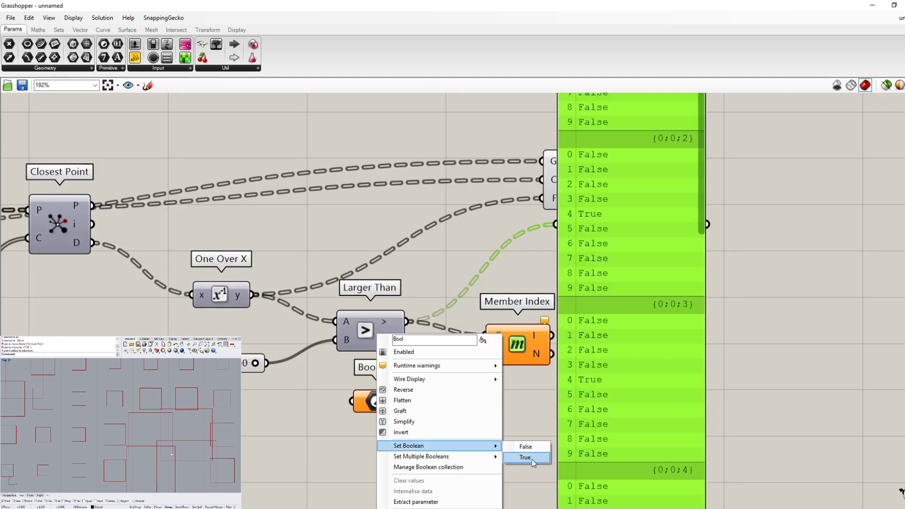
left_click(532, 459)
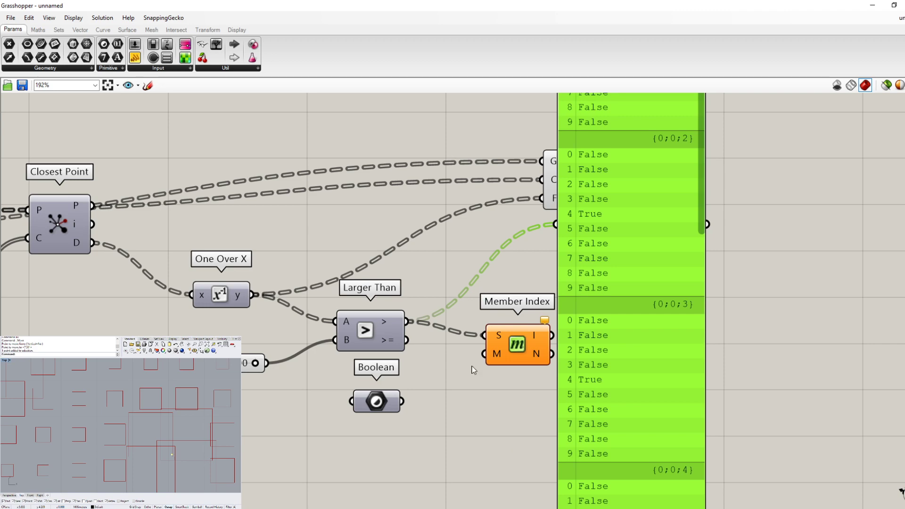
left_click_drag(404, 401, 546, 461)
scroll(484, 355, "down", 2)
scroll(471, 365, "up", 2)
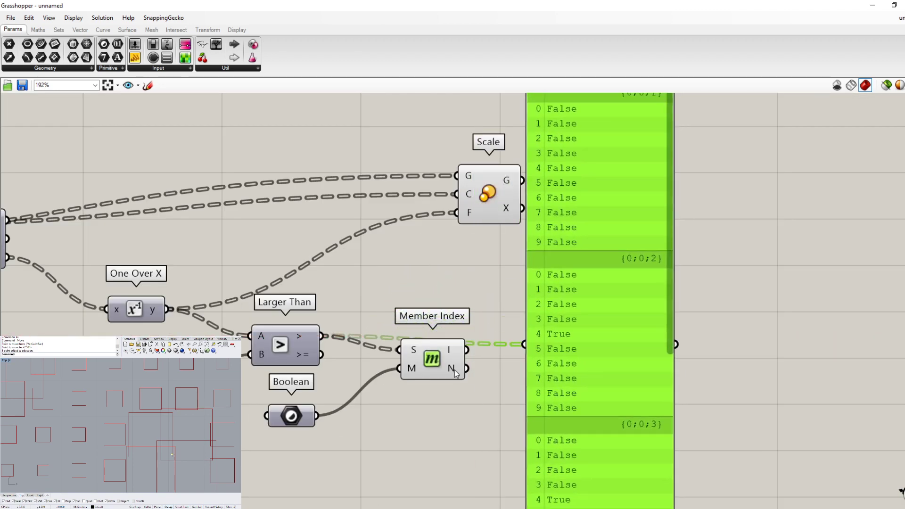
Step: Feed the panel from Member Index's I output instead and shorten it to fit the list of indices
left_click_drag(518, 344, 576, 438)
left_click_drag(572, 240, 655, 299)
scroll(655, 295, "down", 7)
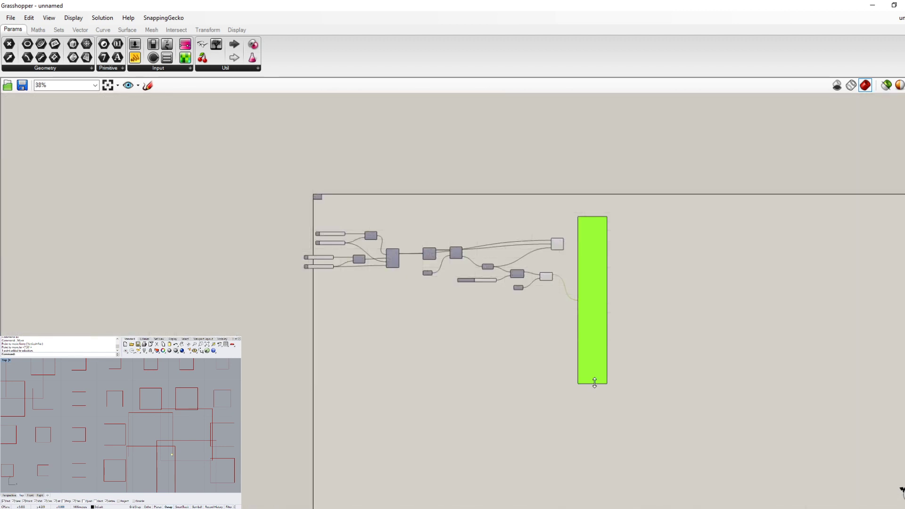
left_click_drag(593, 383, 600, 312)
scroll(602, 270, "up", 4)
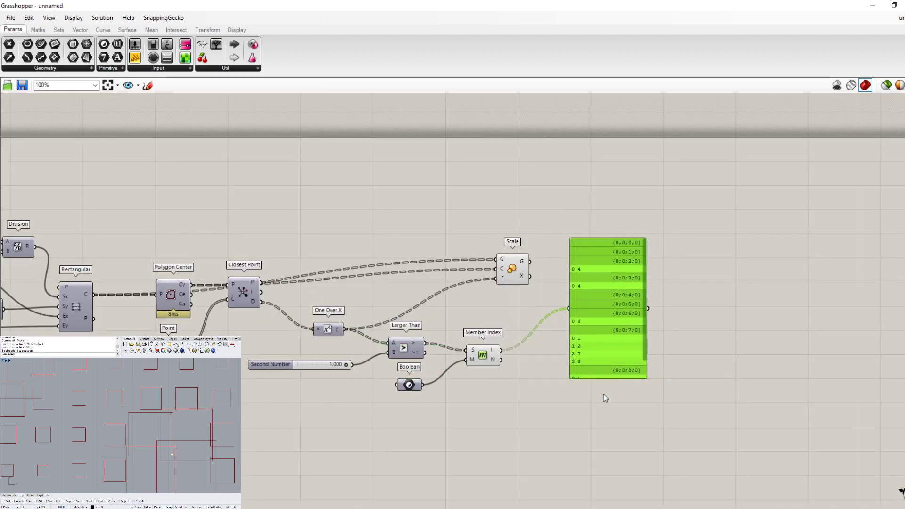
left_click_drag(608, 379, 613, 411)
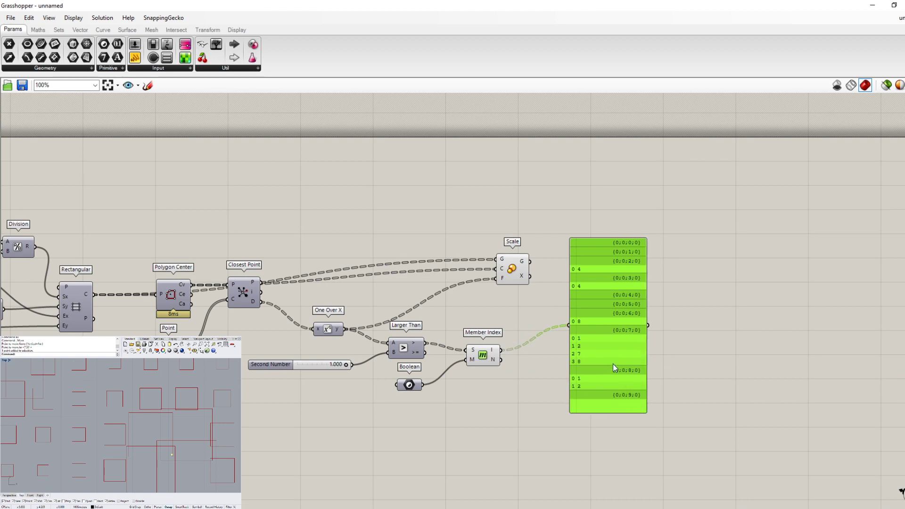
Step: Place a second panel beside the index panel, feed it from Larger Than's > output, and lengthen it
left_click_drag(613, 364, 553, 414)
left_click_drag(427, 344, 547, 297)
scroll(568, 231, "up", 3)
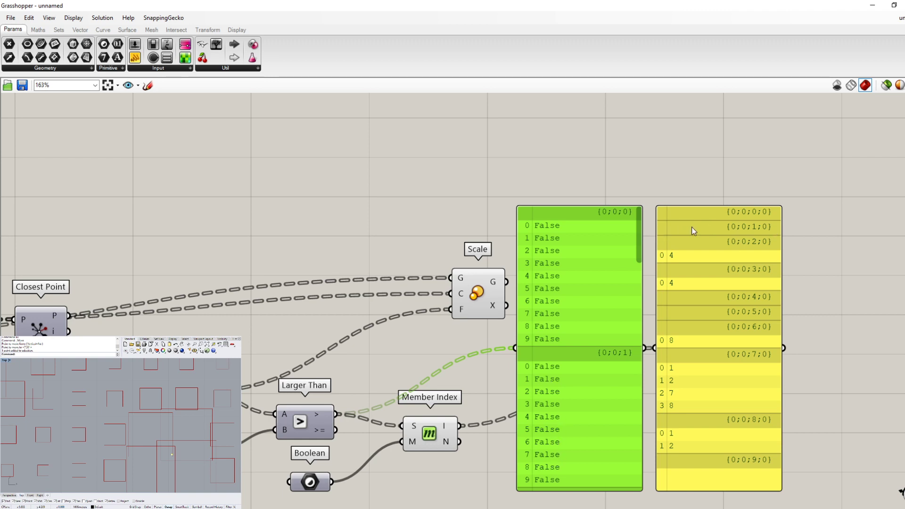
scroll(566, 370, "down", 3)
scroll(567, 390, "up", 2)
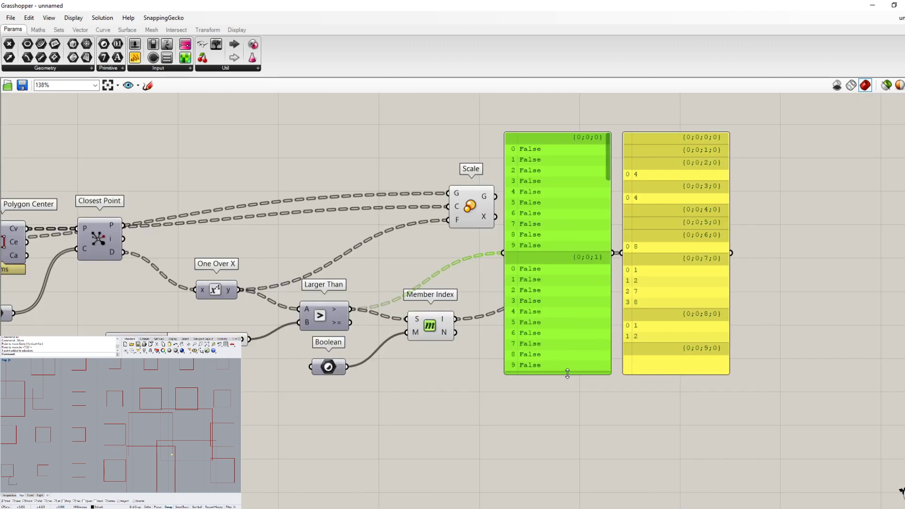
left_click_drag(567, 372, 563, 478)
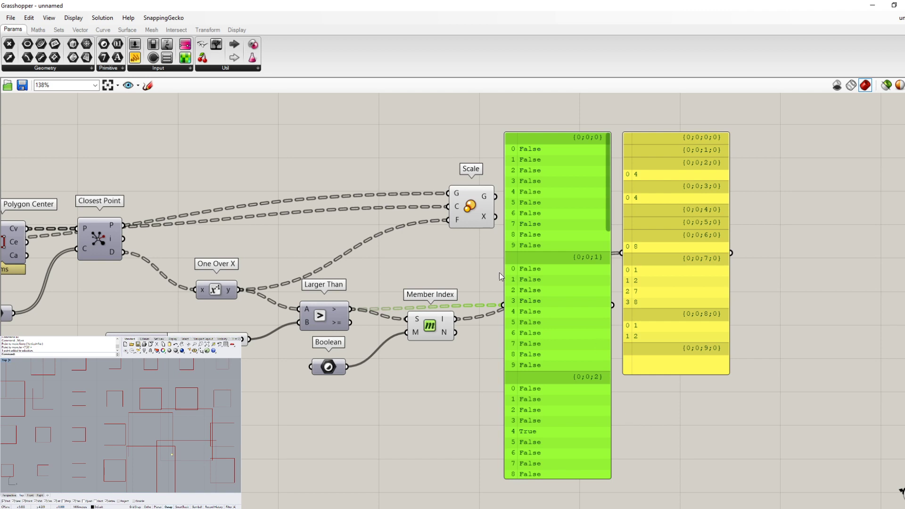
Step: Move both panels farther from Member Index and add a Replace Items component in the freed space
left_click_drag(806, 405, 667, 328)
left_click(58, 29)
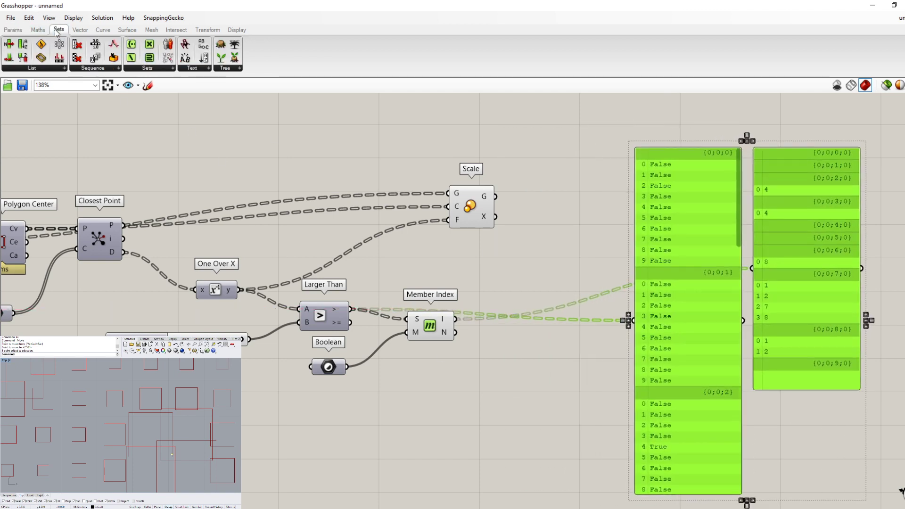
left_click(35, 67)
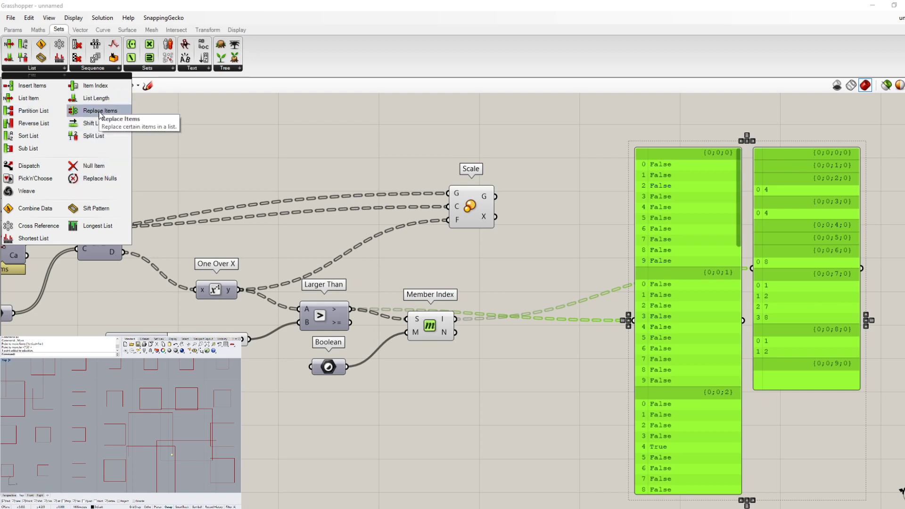
left_click_drag(101, 114, 514, 285)
scroll(565, 302, "up", 3)
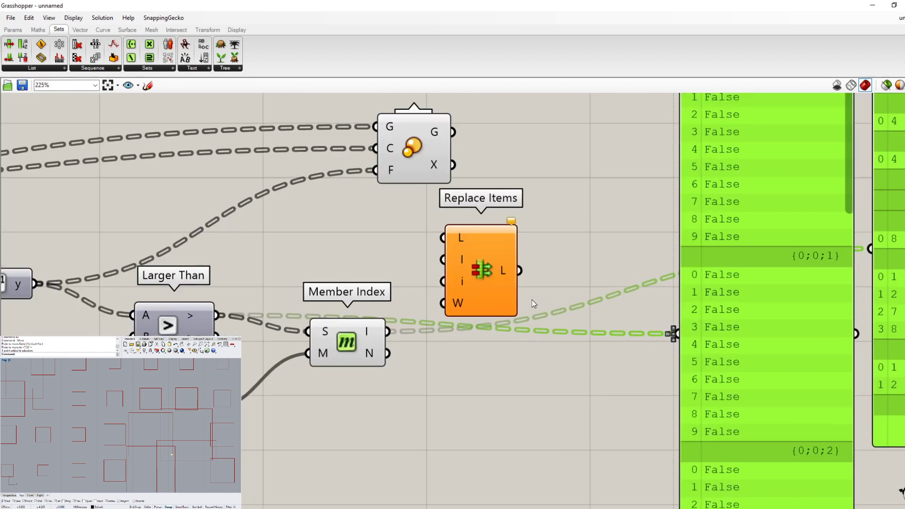
Step: Review what the Replace Items inputs expect and shift Member Index slightly upward in line with Larger Than
mouse_move(462, 236)
mouse_move(458, 257)
mouse_move(461, 282)
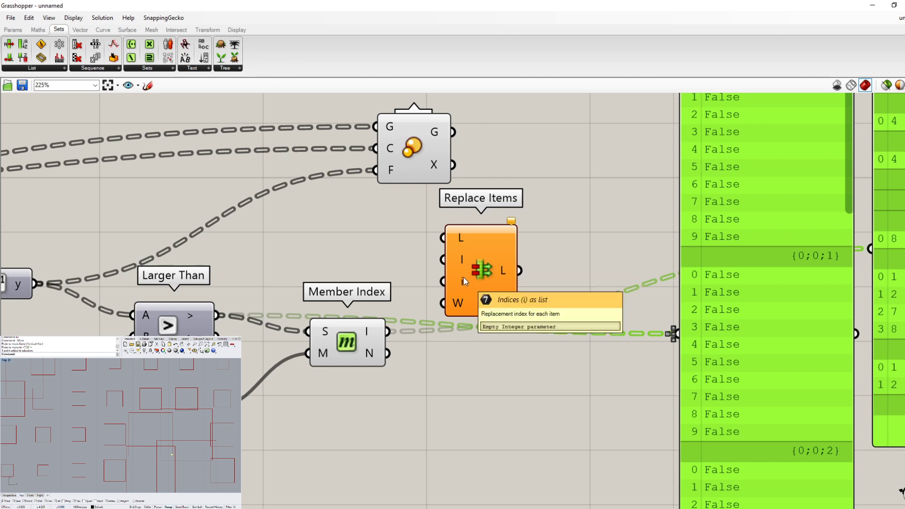
left_click_drag(362, 355, 364, 338)
scroll(333, 313, "down", 2)
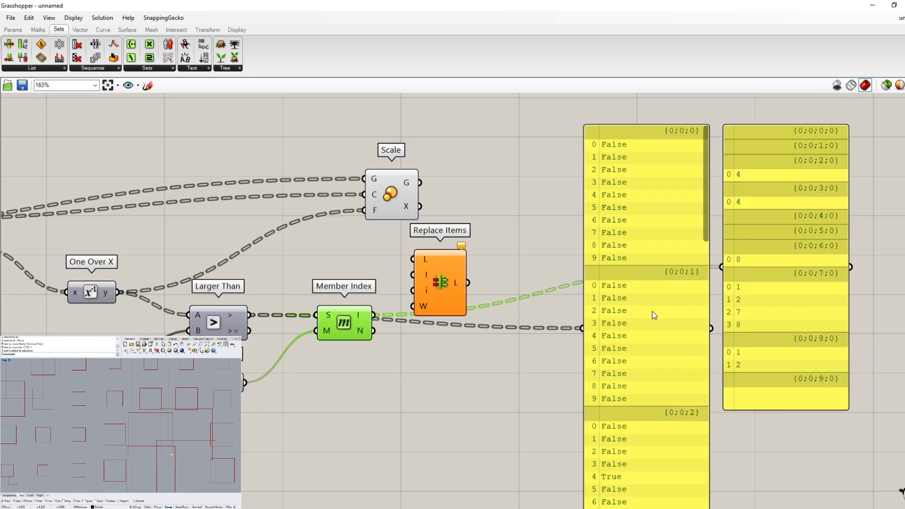
left_click(745, 282)
scroll(419, 307, "up", 3)
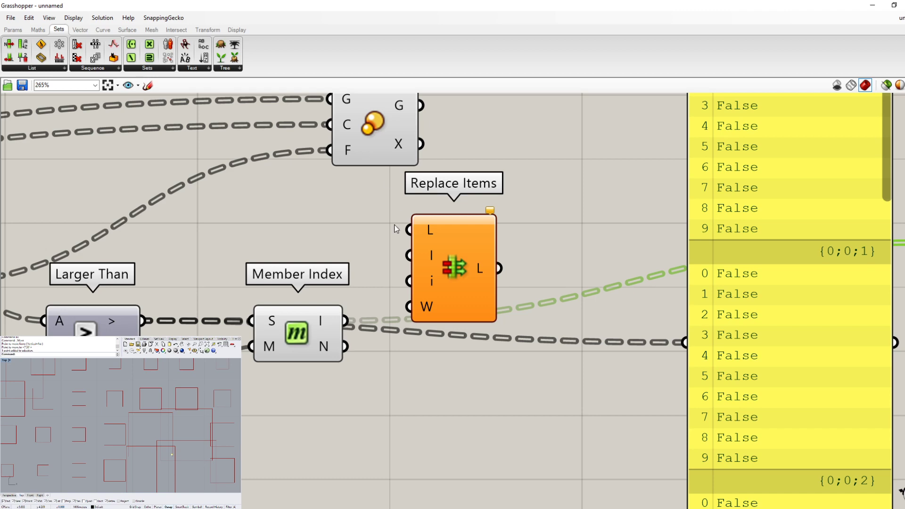
Step: Connect One Over X's y output to Replace Items' L input and move One Over X slightly upward
scroll(467, 227, "down", 5)
scroll(385, 250, "up", 4)
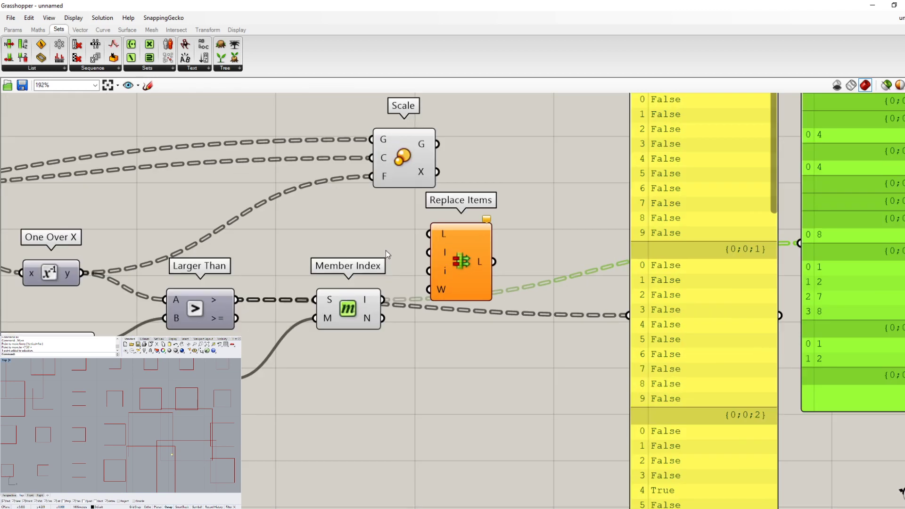
scroll(466, 266, "down", 1)
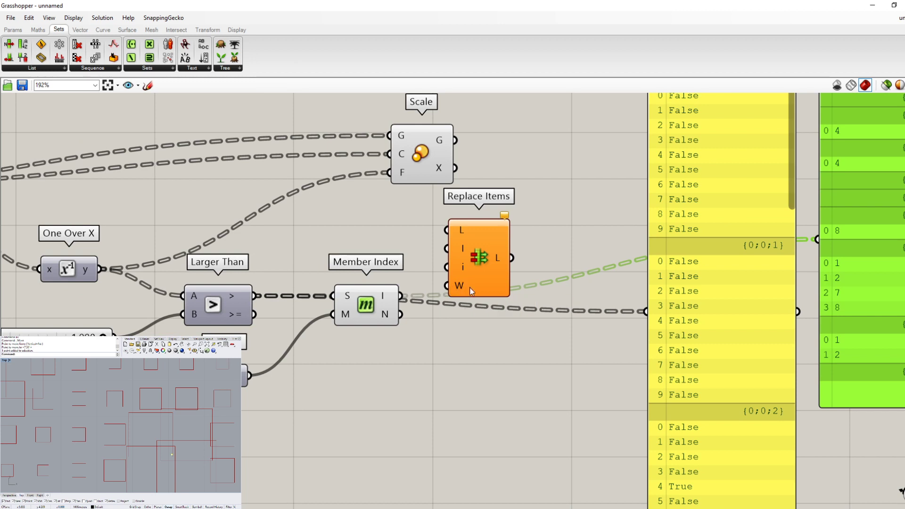
scroll(462, 281, "down", 1)
left_click_drag(160, 278, 453, 240)
mouse_move(136, 284)
left_mouse_down()
mouse_move(131, 252)
mouse_move(131, 269)
left_mouse_up()
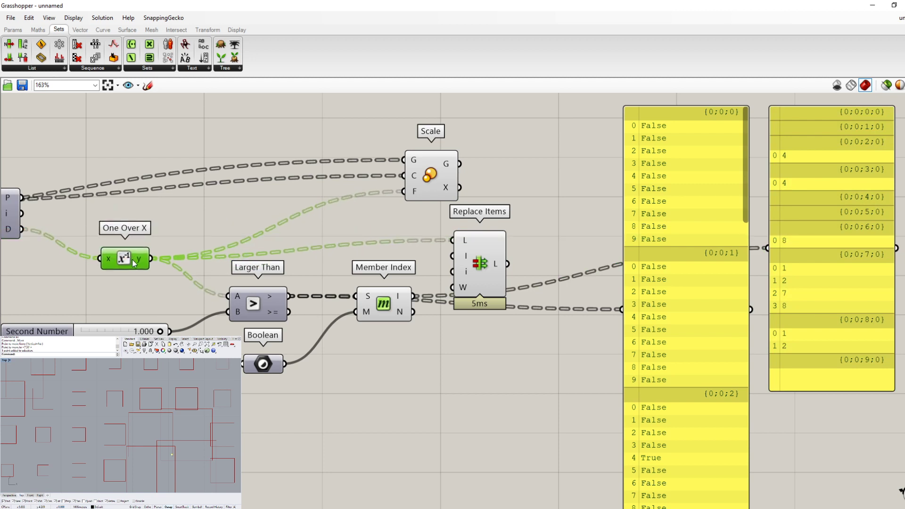
scroll(462, 264, "up", 2)
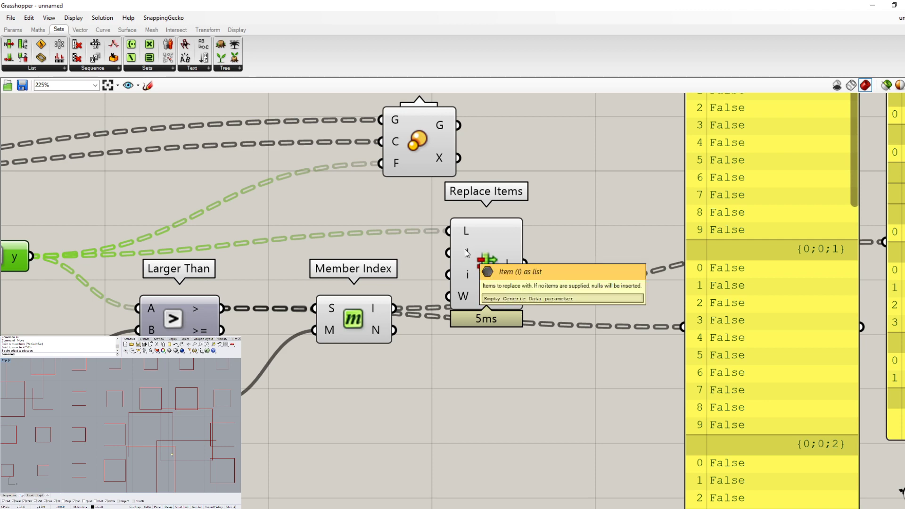
Step: Feed Replace Items' I input from the 1.000 slider and its i input from Member Index's I output, shifting Replace Items slightly
scroll(465, 253, "down", 3)
scroll(220, 320, "up", 2)
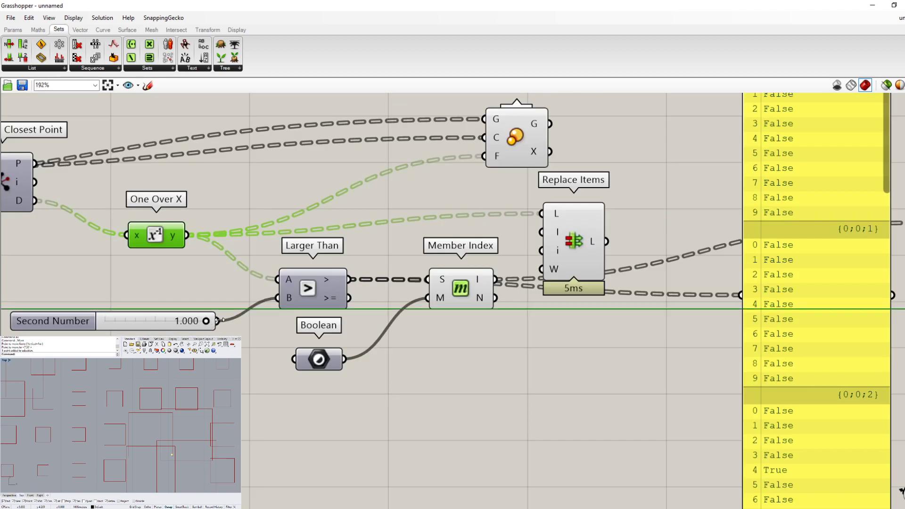
left_click_drag(219, 320, 552, 255)
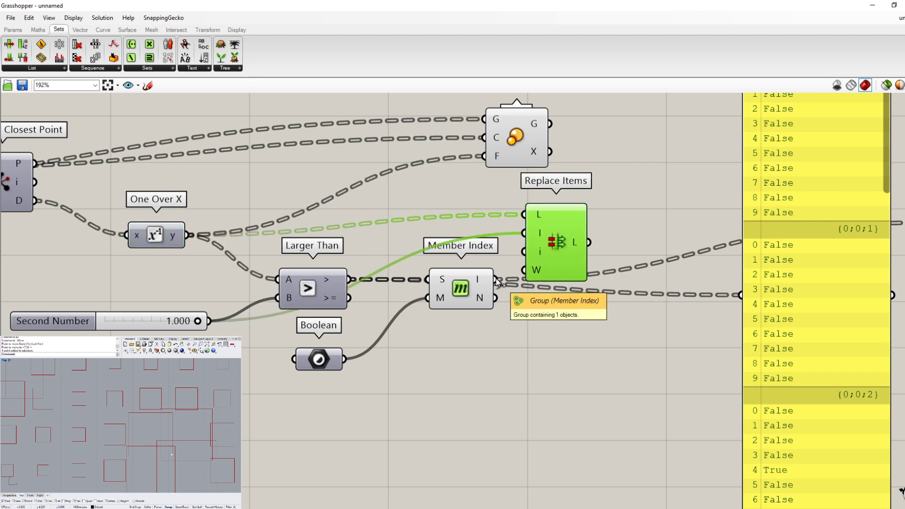
left_click_drag(496, 279, 524, 269)
scroll(525, 270, "down", 5)
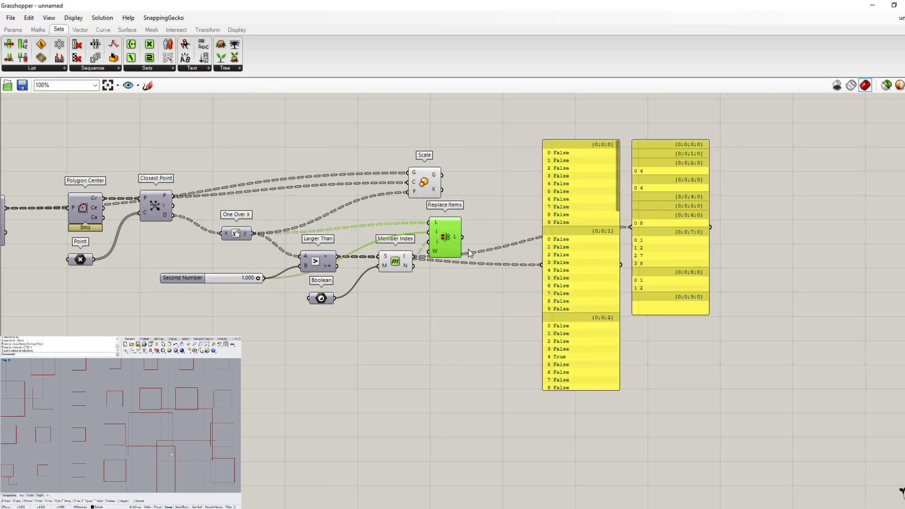
Step: Feed the first panel from One Over X's y output and examine the unmodified scale factors
scroll(631, 326, "up", 4)
scroll(373, 292, "down", 3)
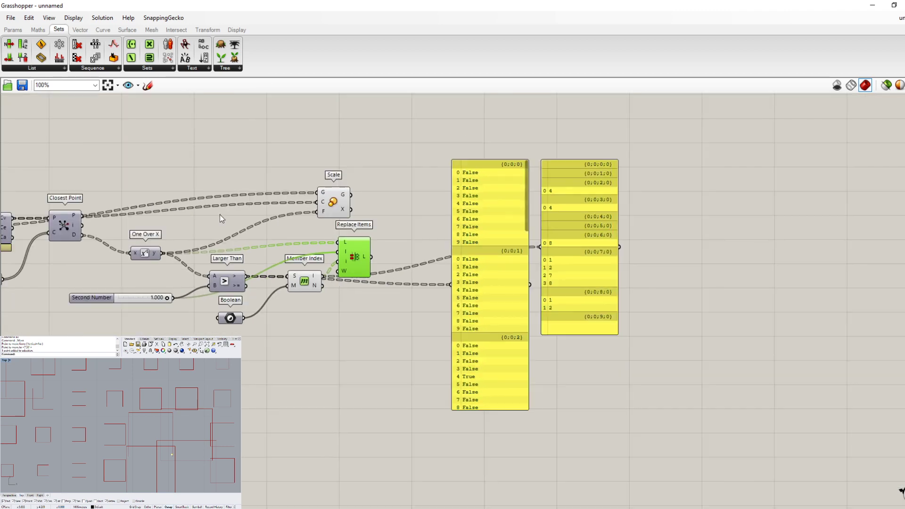
scroll(189, 226, "up", 1)
left_click_drag(164, 261, 500, 297)
scroll(549, 391, "up", 1)
scroll(534, 400, "up", 3)
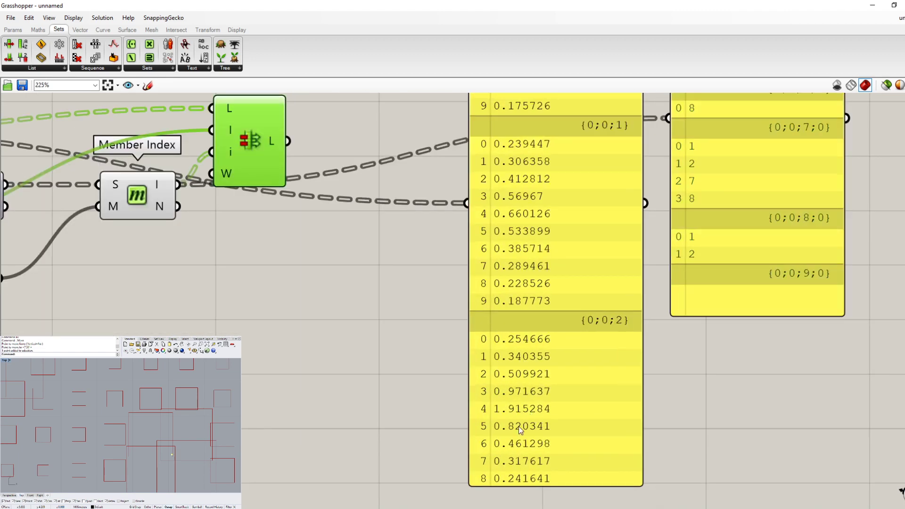
Step: Feed the second panel from Replace Items' L output and lengthen it to expose the third branch
scroll(519, 426, "down", 3)
left_click_drag(340, 262, 574, 248)
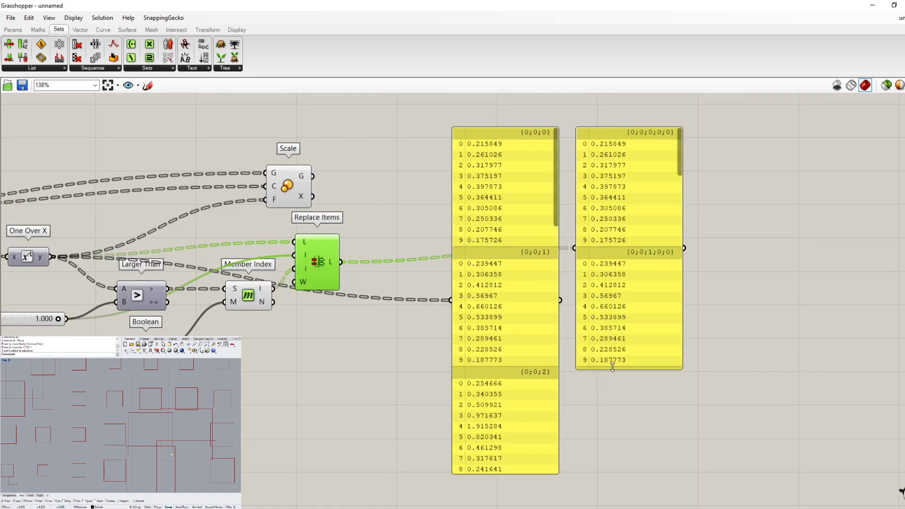
left_click_drag(613, 370, 589, 486)
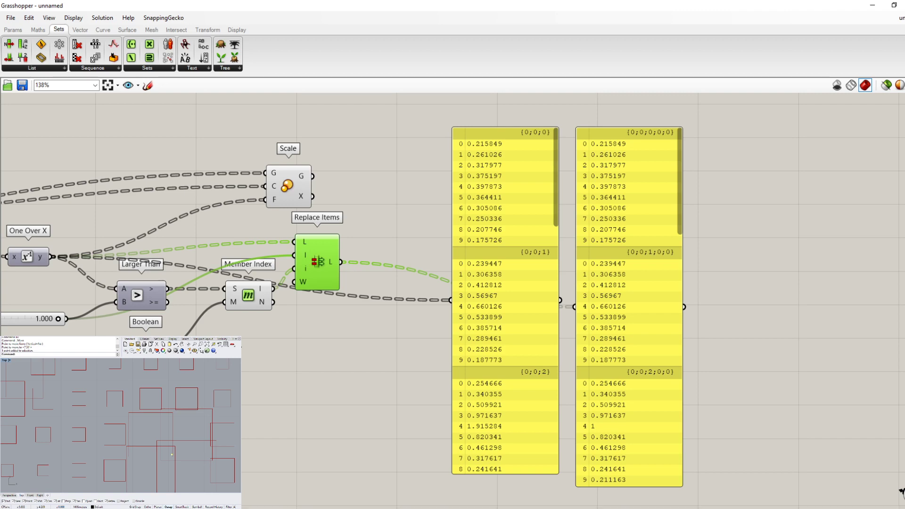
Step: Switch the first panel's source to Larger Than's > output and move the panel closer to Replace Items
scroll(381, 337, "down", 3)
scroll(228, 306, "up", 6)
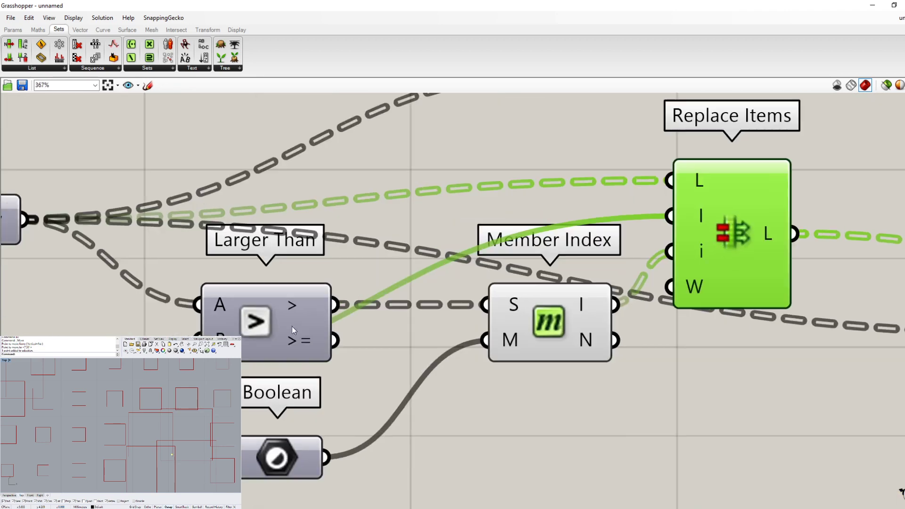
left_click(275, 331)
scroll(275, 332, "down", 3)
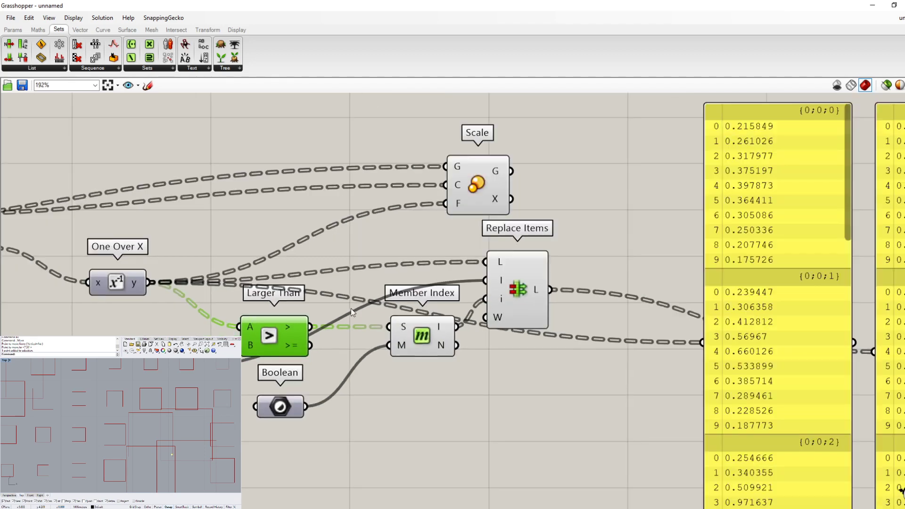
scroll(351, 309, "up", 2)
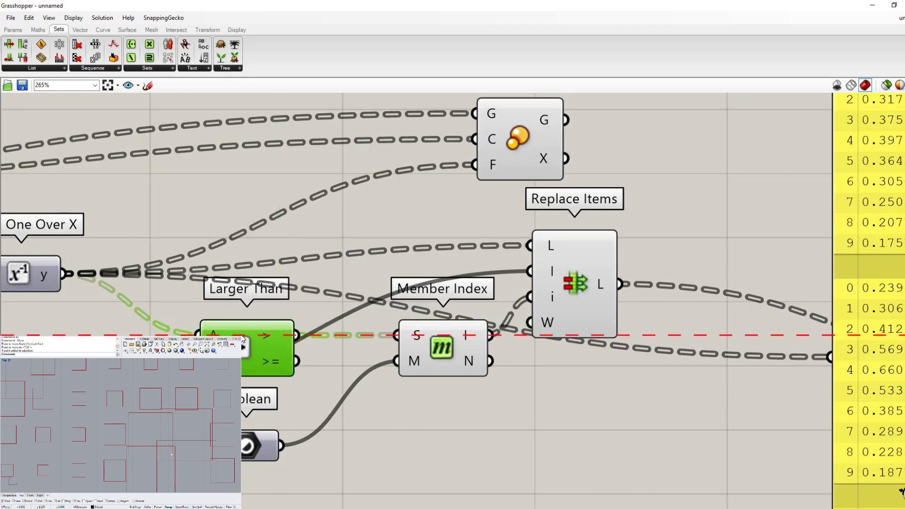
scroll(87, 351, "down", 2)
scroll(89, 347, "down", 2)
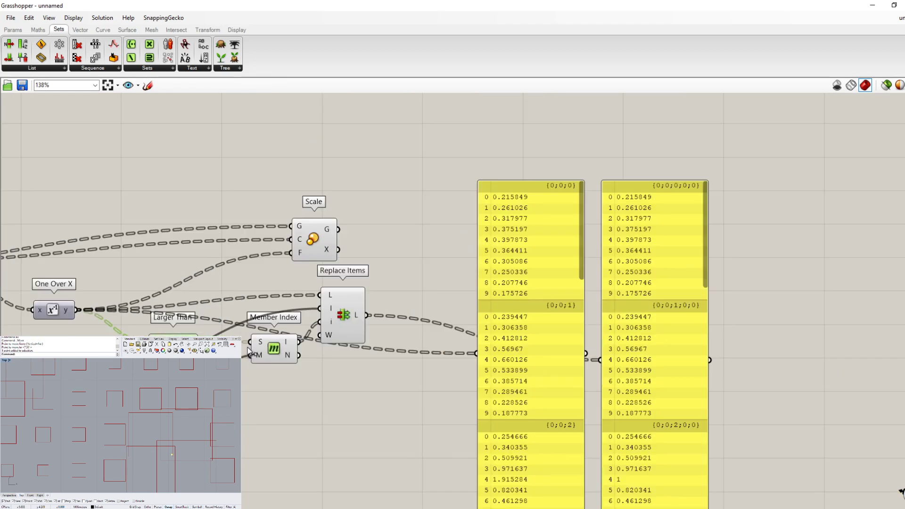
left_click_drag(199, 342, 475, 351)
left_click_drag(513, 371, 450, 338)
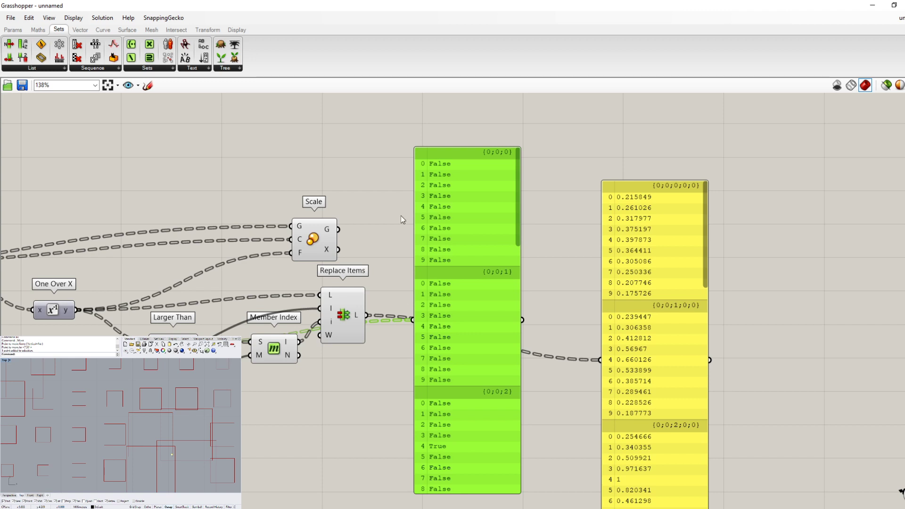
Step: Shift Member Index slightly toward Larger Than and nudge Replace Items slightly upward
left_click(285, 355)
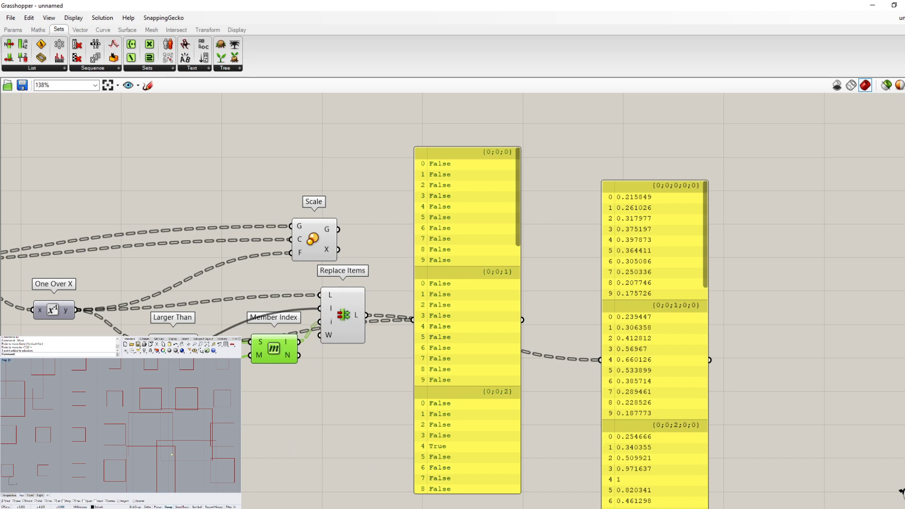
scroll(161, 435, "down", 4)
scroll(68, 390, "up", 5)
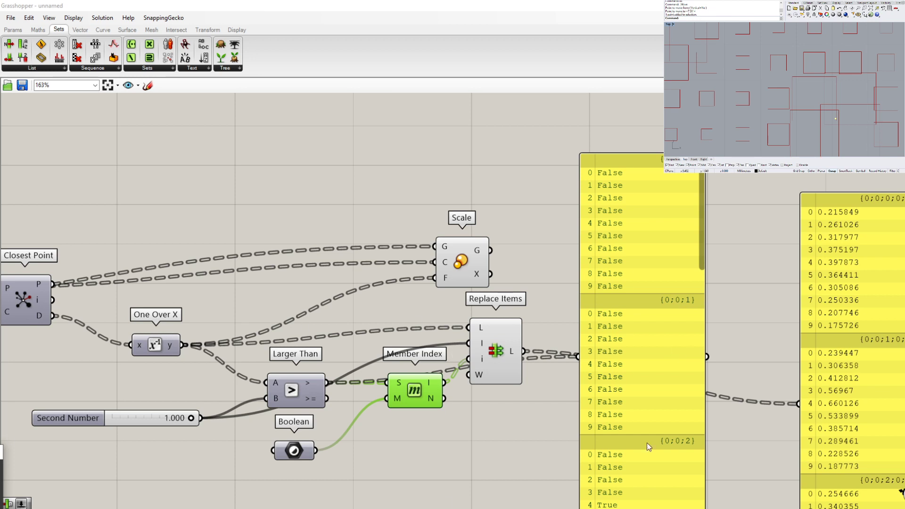
left_click(411, 182)
left_click(422, 387)
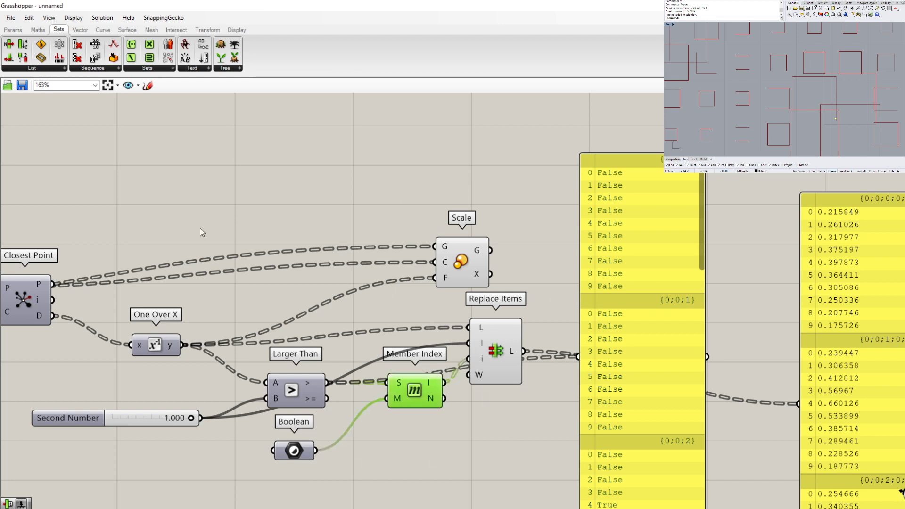
left_click_drag(417, 389, 411, 391)
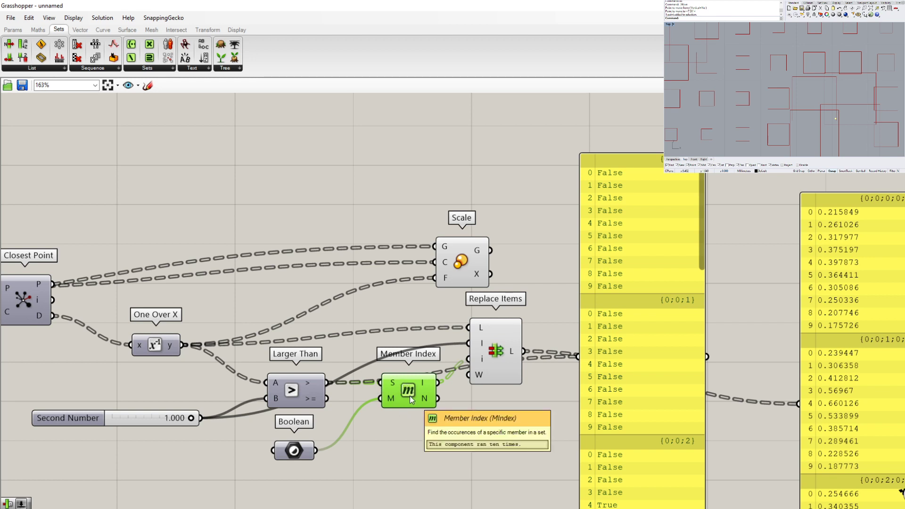
left_click(294, 451)
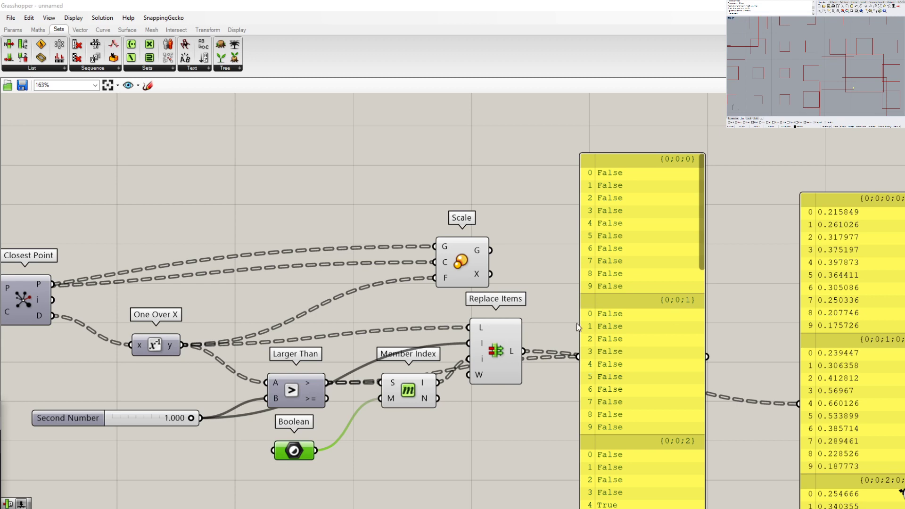
left_click(485, 358)
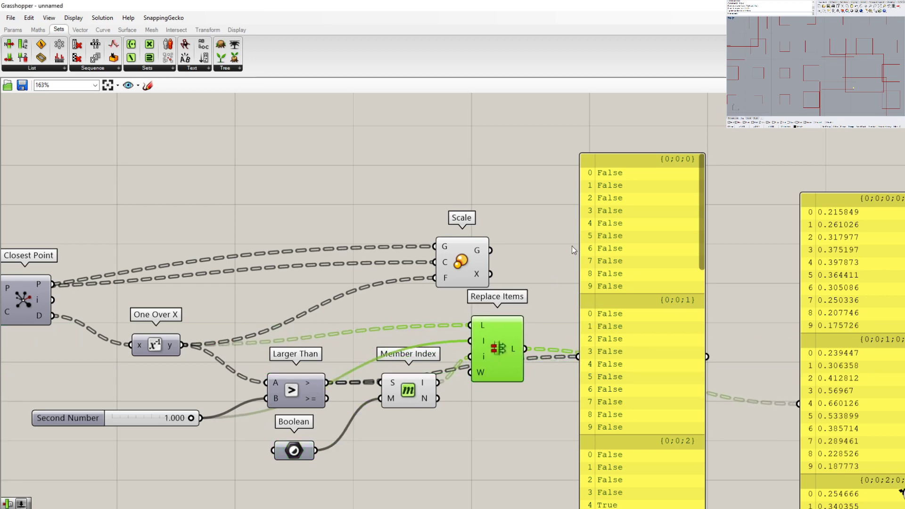
Step: Move the replaced-values panel closer to the first panel and feed the first panel from One Over X's y output
scroll(535, 277, "down", 3)
scroll(776, 463, "up", 3)
left_click_drag(723, 437, 671, 384)
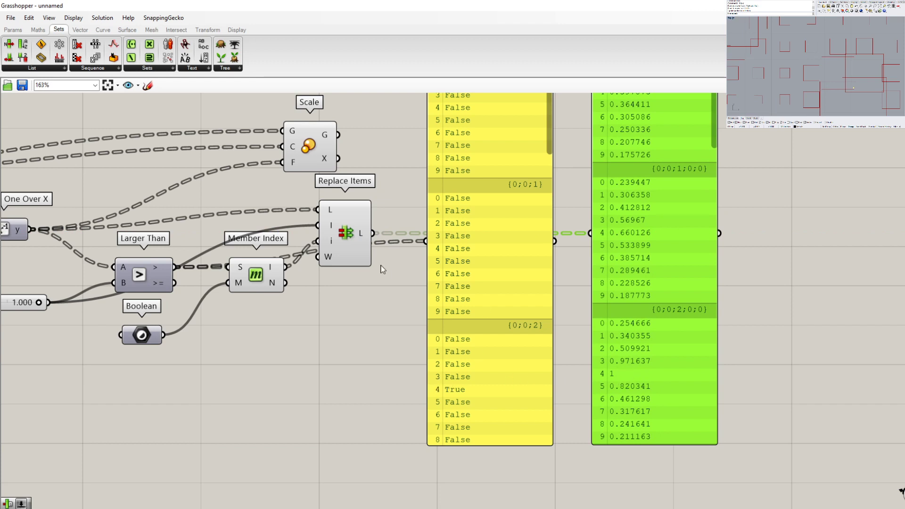
left_click_drag(31, 230, 317, 240)
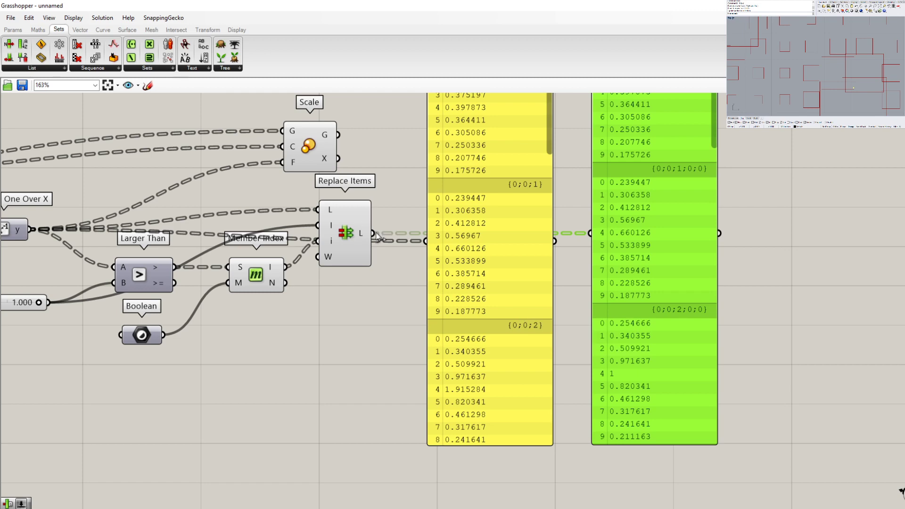
Step: Connect Replace Items' L output to Scale's F input and move Scale and both panels farther from the components feeding them
scroll(412, 263, "down", 1)
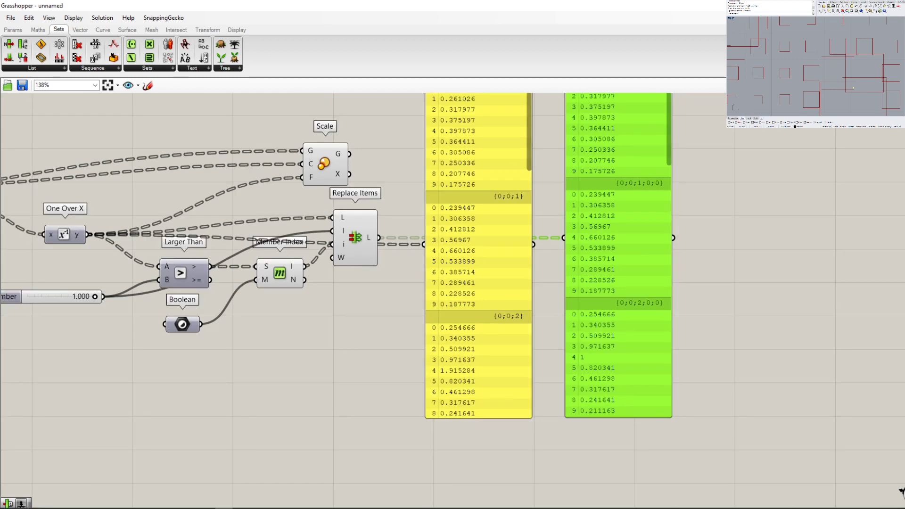
scroll(229, 405, "down", 3)
scroll(379, 264, "up", 3)
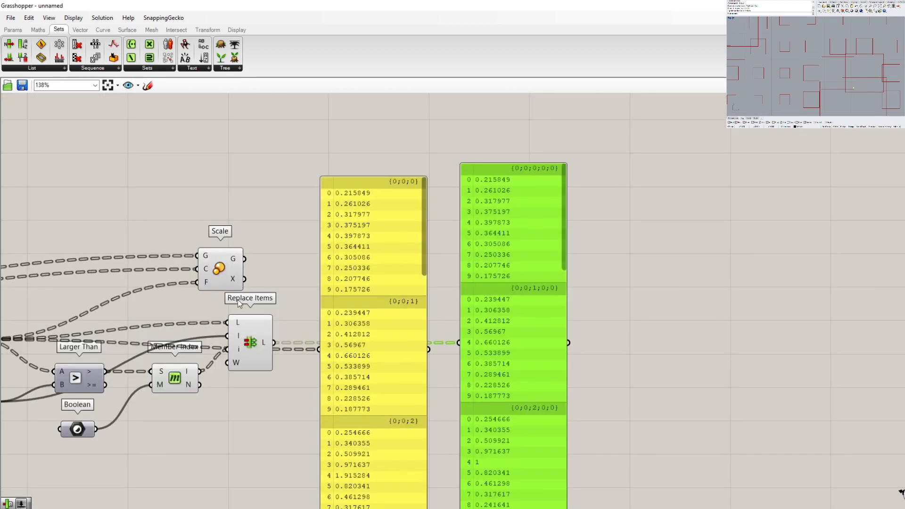
left_click_drag(274, 342, 427, 307)
left_click_drag(720, 409, 388, 340)
left_click_drag(437, 370, 730, 387)
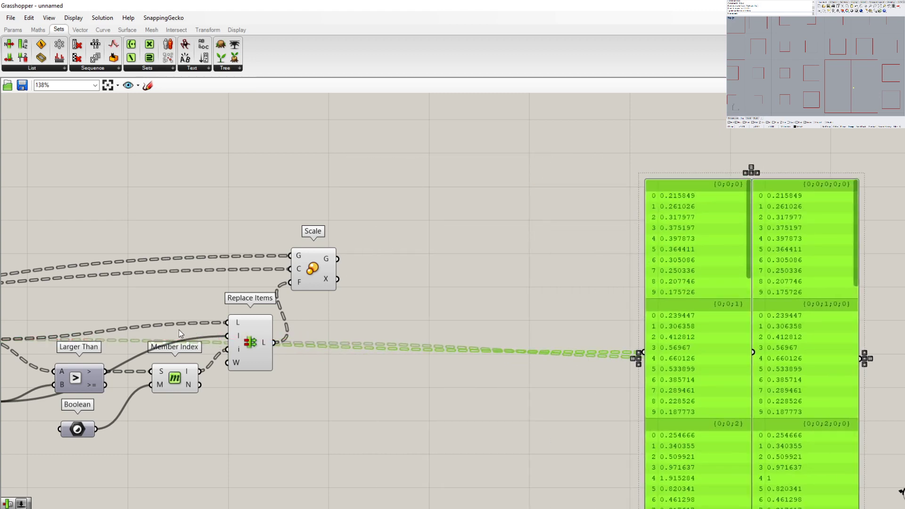
Step: Set both B sliders feeding the Division components and the rectangular grid to 20
scroll(347, 302, "down", 4)
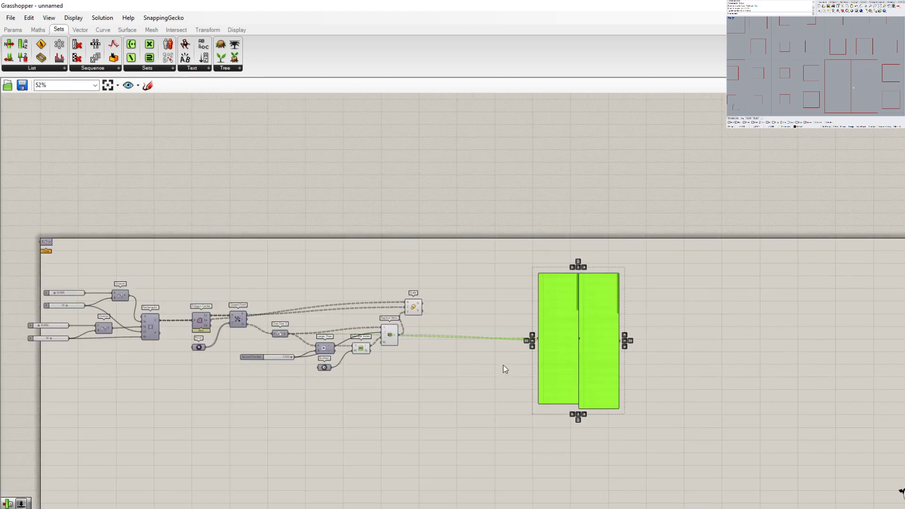
scroll(45, 326, "up", 4)
left_click_drag(122, 282, 198, 286)
left_click_drag(72, 369, 113, 370)
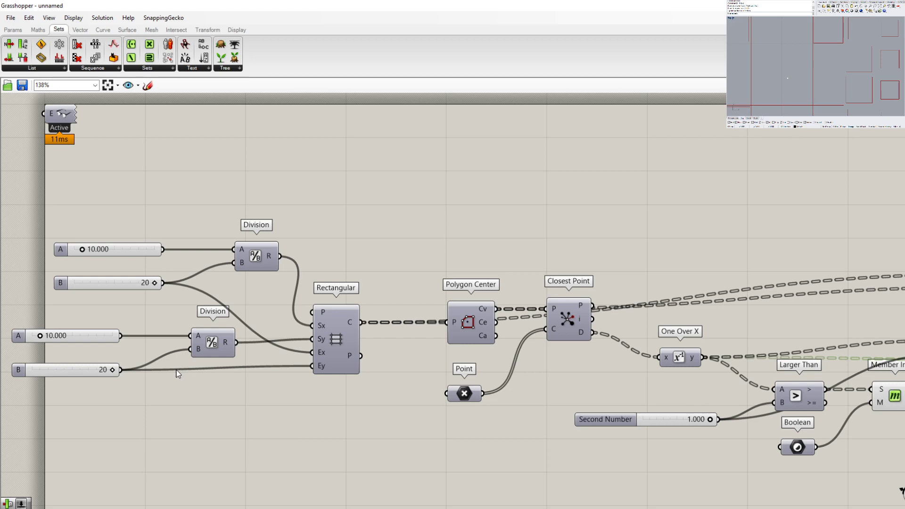
Step: Bring the two panels close to Scale, side by side, to compare the original and replaced scale factors
scroll(219, 304, "down", 5)
right_click_drag(409, 336, 323, 335)
scroll(731, 368, "up", 3)
left_click_drag(694, 362, 473, 387)
left_click_drag(717, 401, 729, 409)
left_click_drag(534, 369, 563, 368)
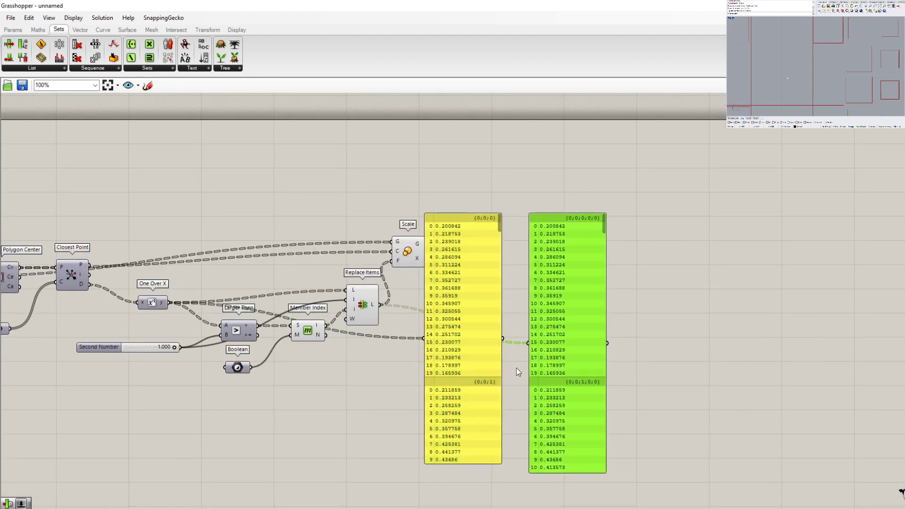
Step: Move both panels together away from Scale to leave free space beside it
scroll(426, 308, "up", 2)
left_click_drag(730, 411, 689, 406)
left_click_drag(621, 393, 455, 352)
left_click_drag(506, 365, 675, 371)
scroll(417, 407, "down", 4)
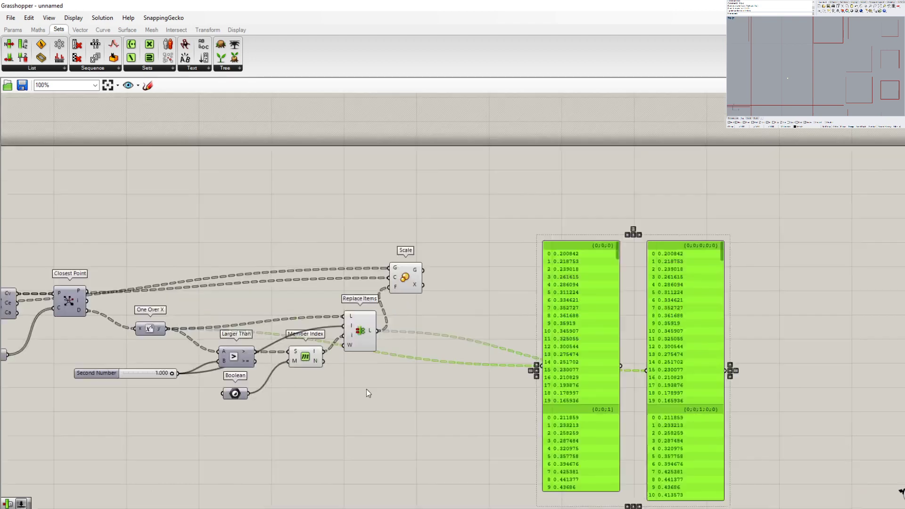
Step: Feed Scale's F input directly from One Over X's y output and inspect the resulting squares around the point in Rhino
scroll(270, 362, "up", 7)
left_click(270, 380)
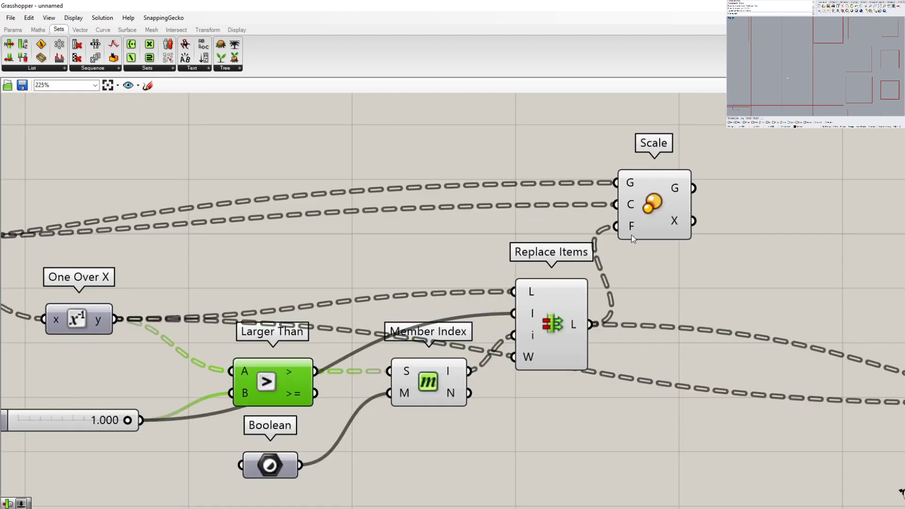
scroll(627, 245, "down", 3)
scroll(377, 363, "up", 2)
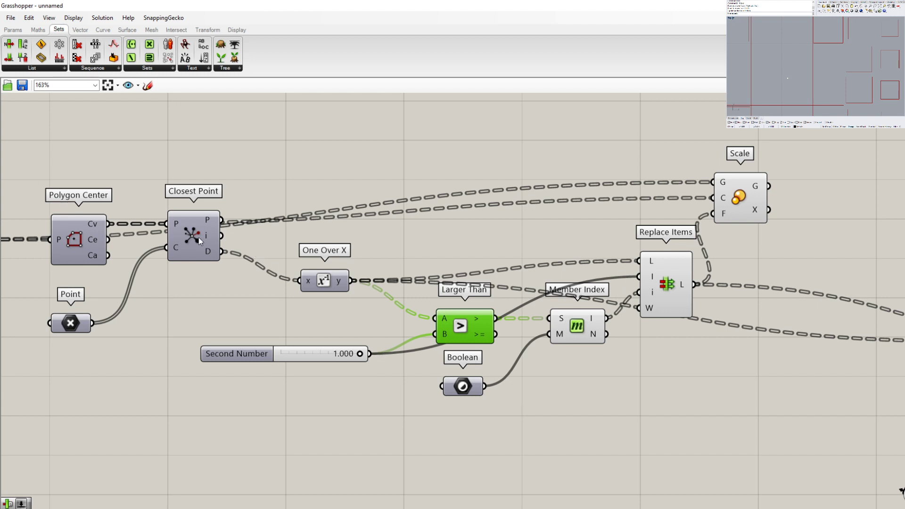
left_click_drag(351, 281, 714, 215)
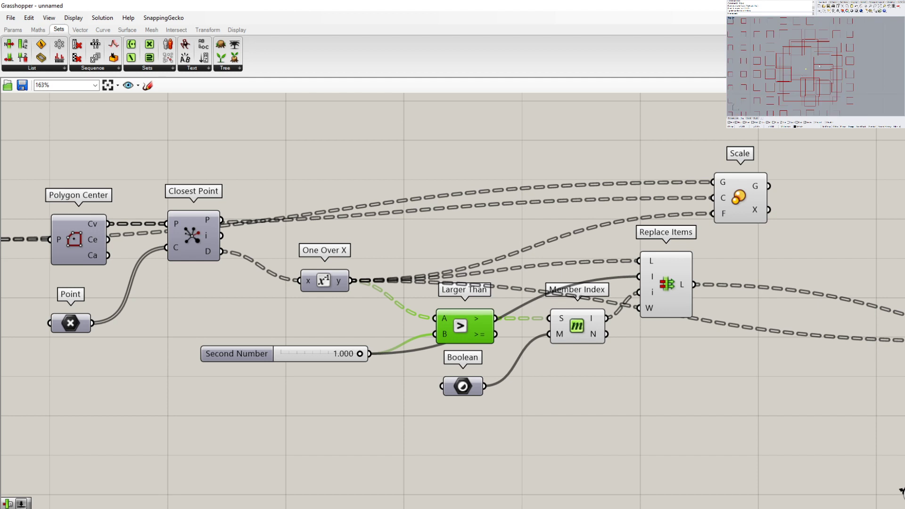
scroll(812, 59, "up", 4)
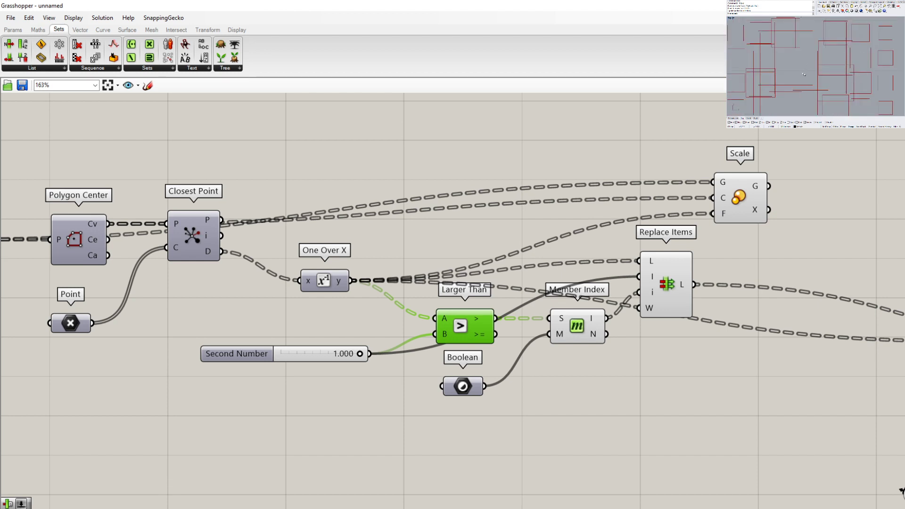
scroll(803, 74, "up", 2)
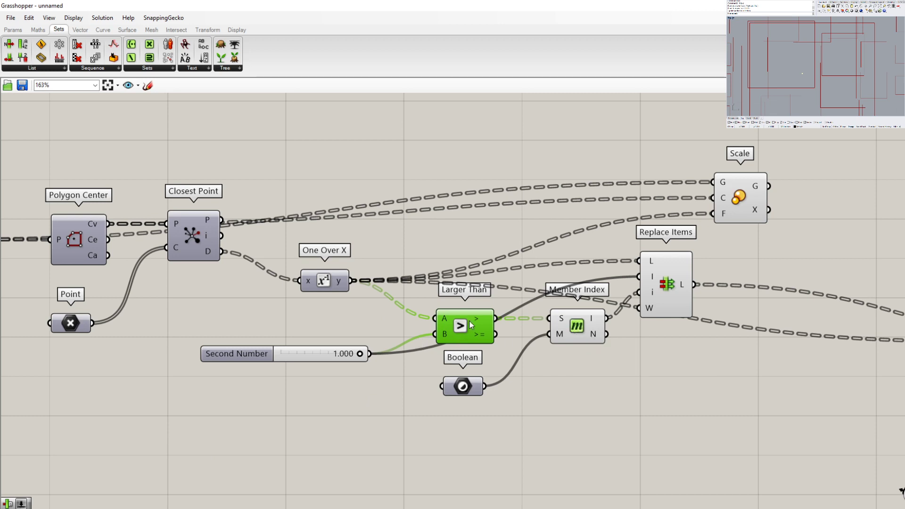
Step: Add a panel below Member Index and feed it from Larger Than's > output
left_click_drag(473, 326, 469, 327)
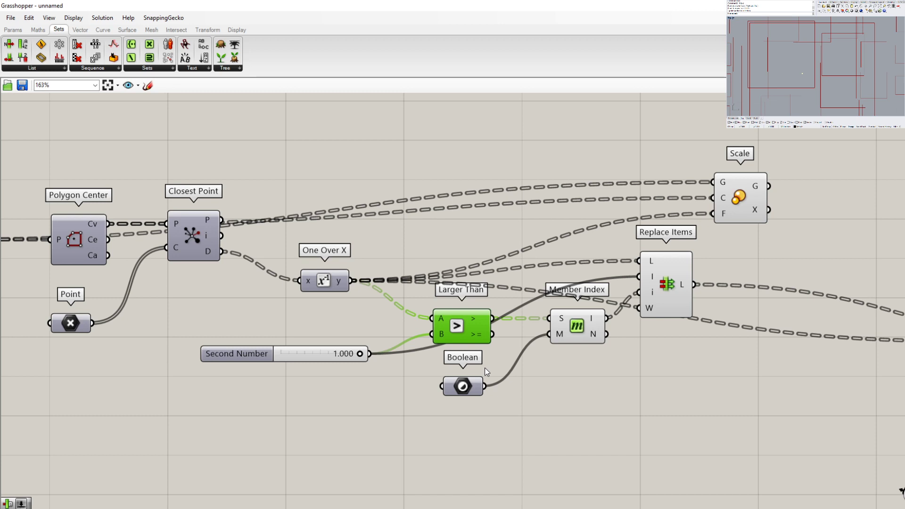
left_click_drag(460, 329, 462, 329)
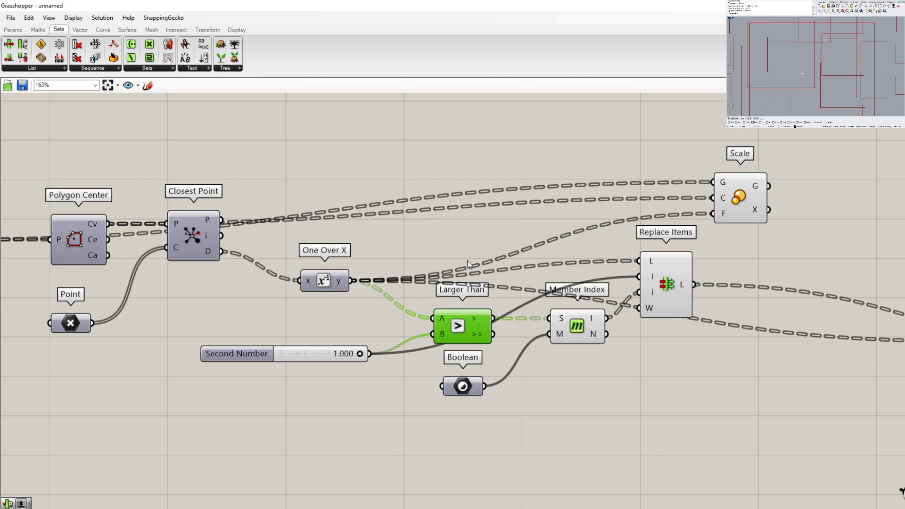
left_click(13, 29)
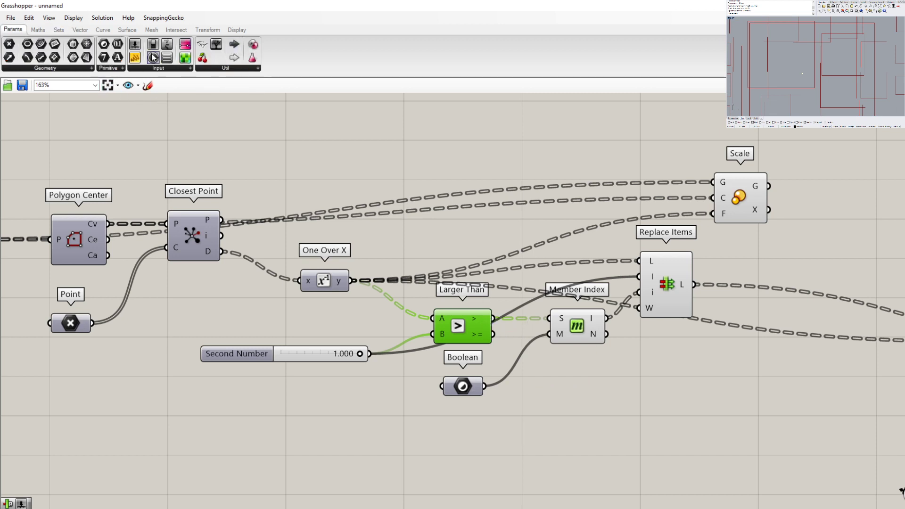
left_click_drag(137, 57, 606, 406)
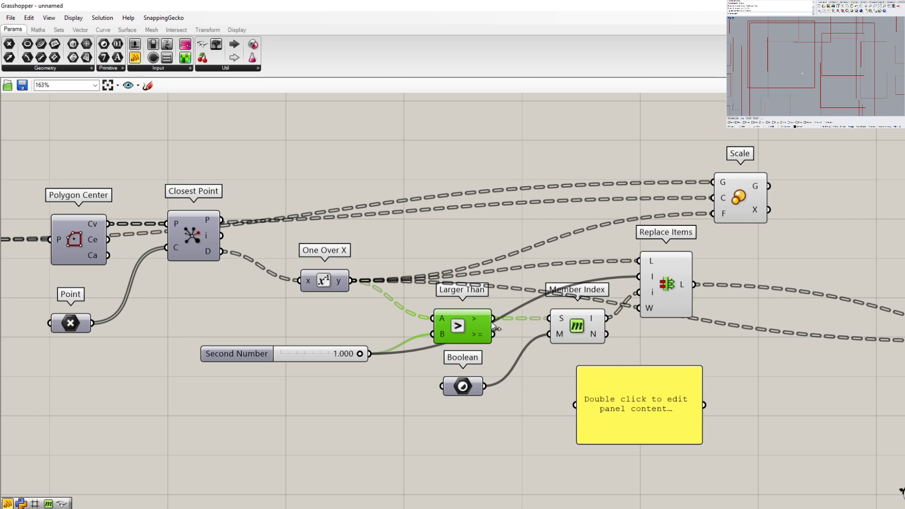
left_click_drag(494, 319, 574, 405)
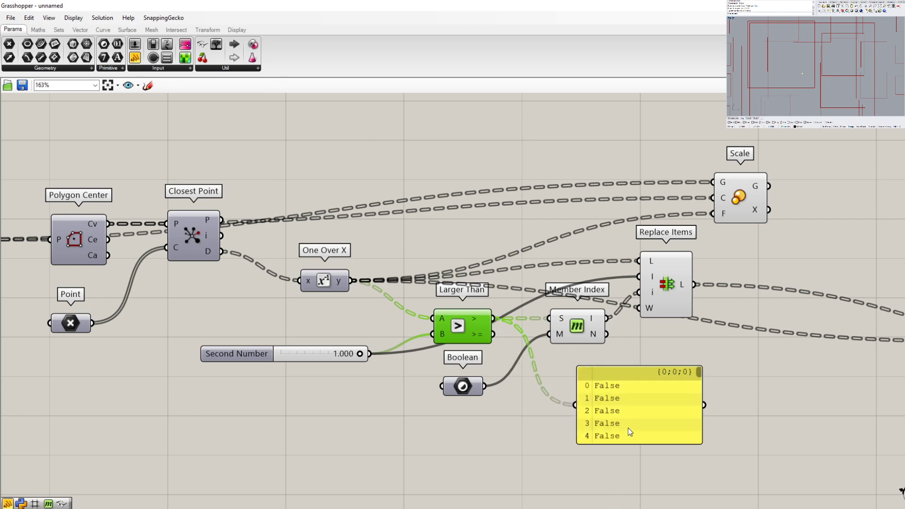
Step: Lengthen the new panel to examine Larger Than's True and False results across several branches
left_click_drag(627, 428, 640, 507)
scroll(592, 313, "down", 3)
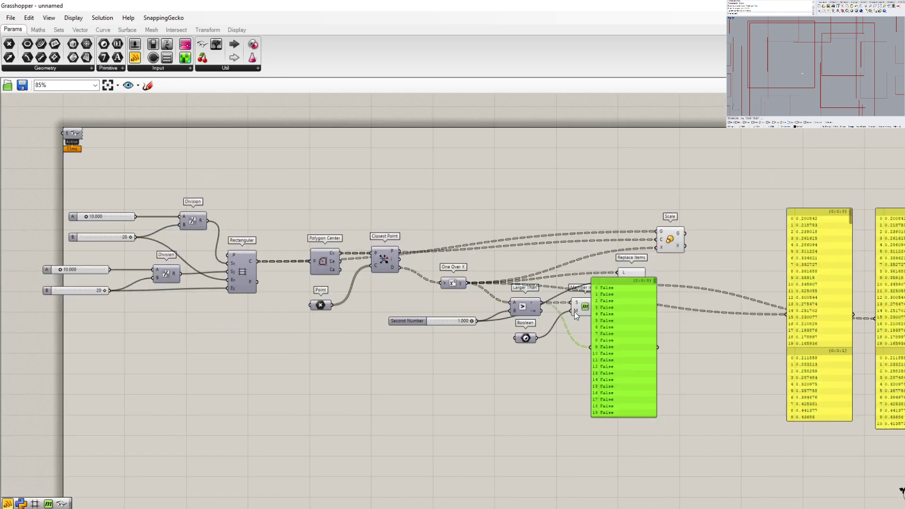
right_click_drag(617, 448, 604, 386)
scroll(603, 386, "up", 3)
left_click_drag(610, 323, 611, 508)
right_click_drag(596, 447, 598, 424)
scroll(599, 424, "down", 2)
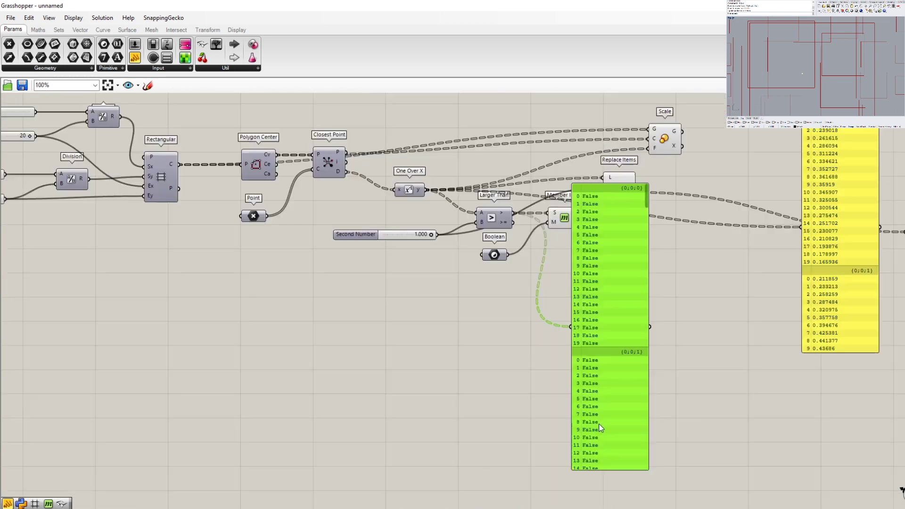
scroll(599, 424, "down", 3)
scroll(603, 455, "up", 4)
left_click_drag(602, 450, 603, 502)
left_click_drag(604, 426, 609, 208)
left_click_drag(604, 287, 598, 407)
left_click_drag(603, 340, 610, 233)
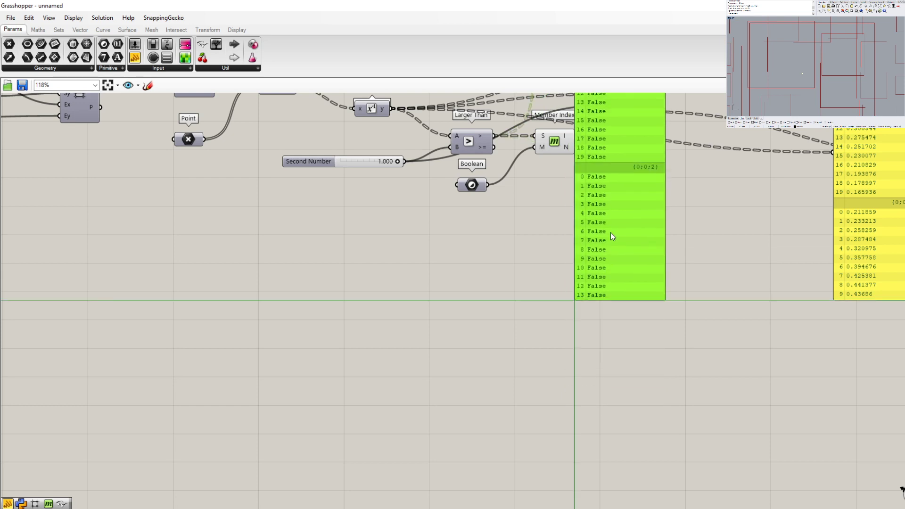
Step: Extend the comparison panel further and place it clear of Scale and Replace Items to read more branches
left_click(601, 330)
scroll(602, 273, "down", 3)
right_click_drag(602, 273, 596, 302)
scroll(601, 257, "up", 3)
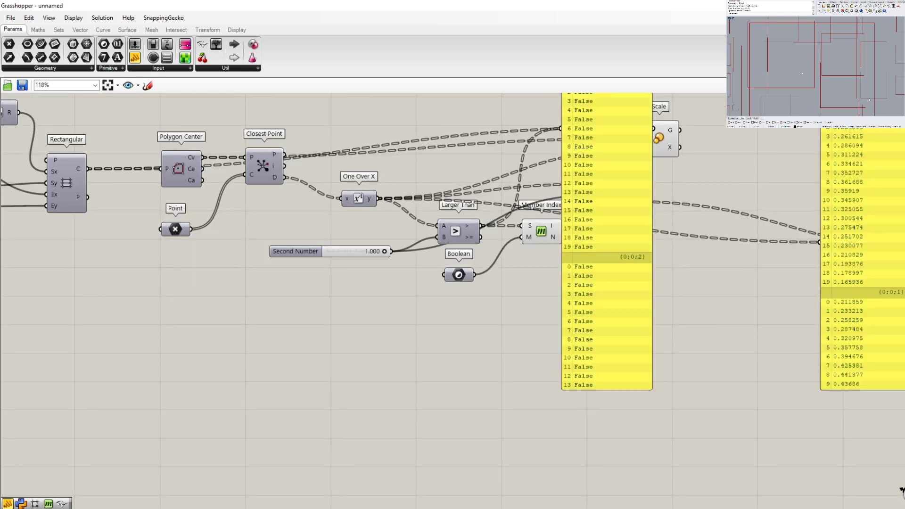
scroll(521, 309, "down", 3)
scroll(520, 308, "up", 3)
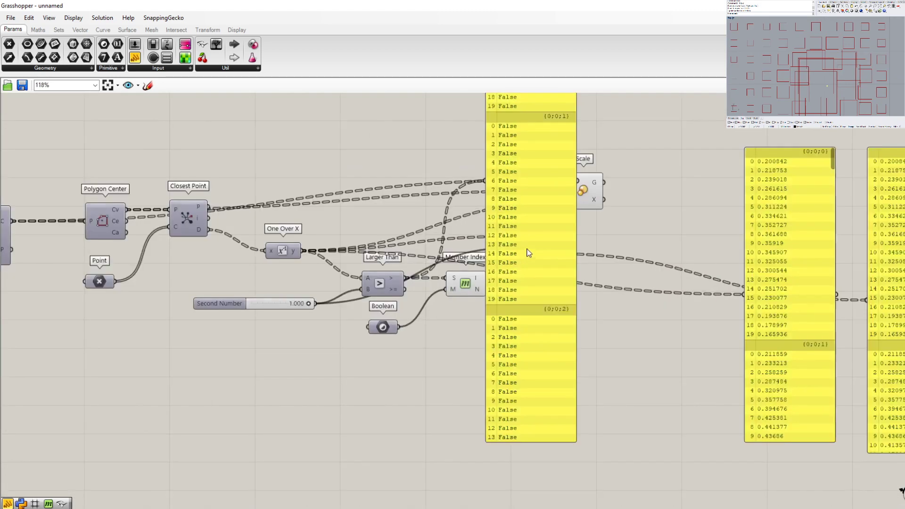
mouse_move(528, 253)
left_mouse_down()
mouse_move(533, 309)
mouse_move(518, 247)
left_mouse_up()
left_click_drag(521, 344, 523, 270)
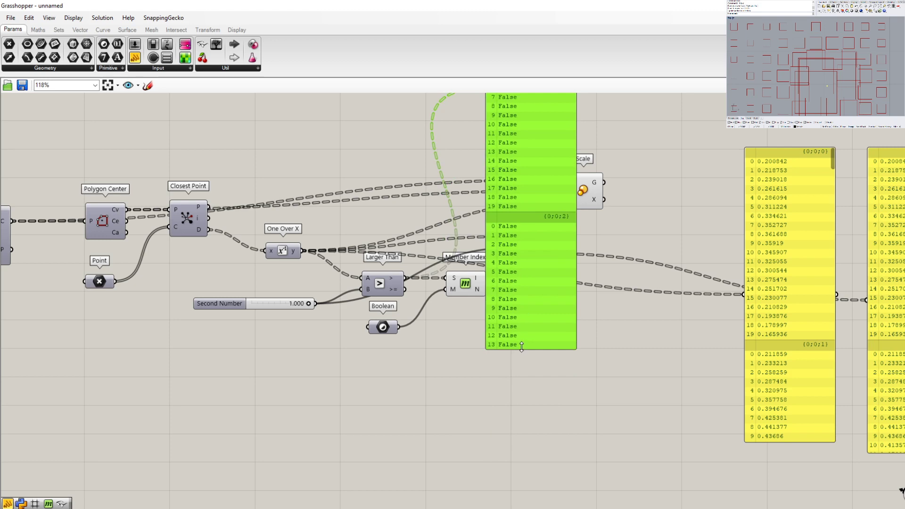
left_click_drag(521, 351, 524, 497)
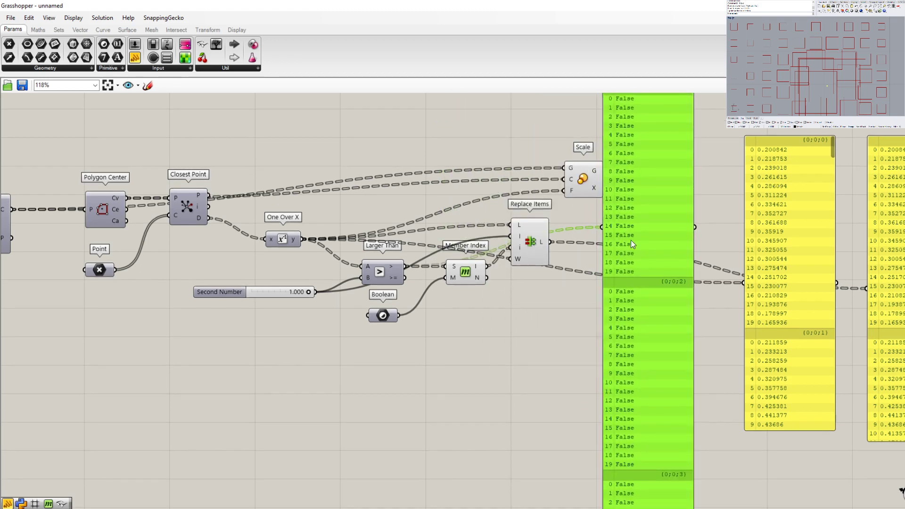
Step: Delete the comparison panel and feed the nearer scale-factor panel from Member Index's I output instead
key("Delete")
scroll(438, 328, "down", 5)
scroll(478, 304, "up", 4)
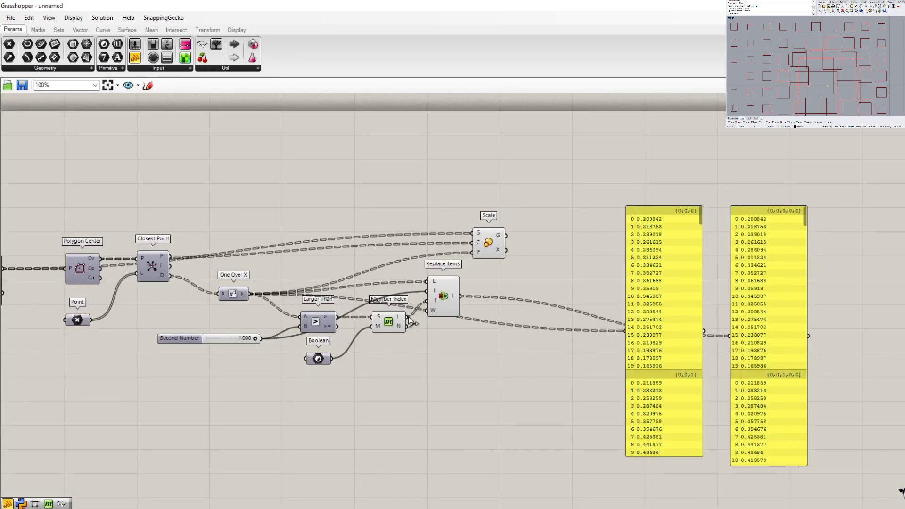
left_click_drag(407, 317, 626, 335)
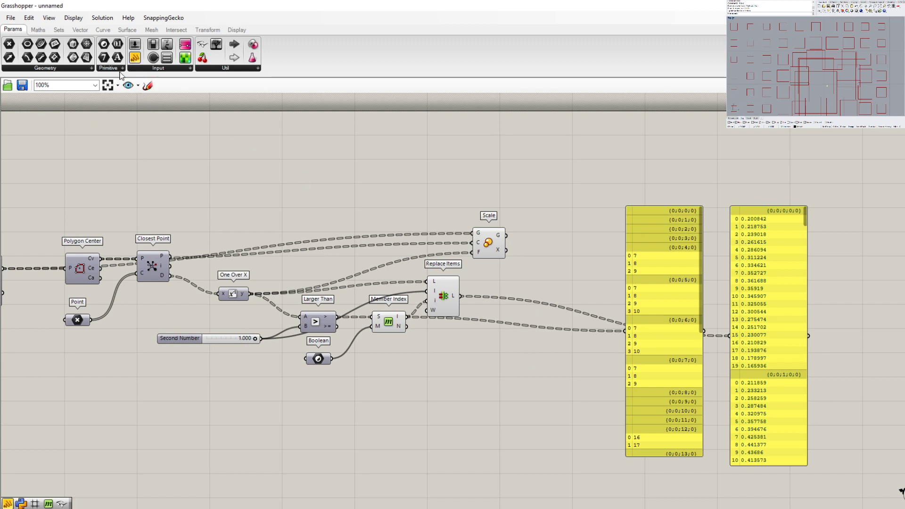
Step: Feed another new panel from Larger Than's > output and lengthen it to examine the values in branch {0;0;4}
left_click_drag(134, 64, 500, 269)
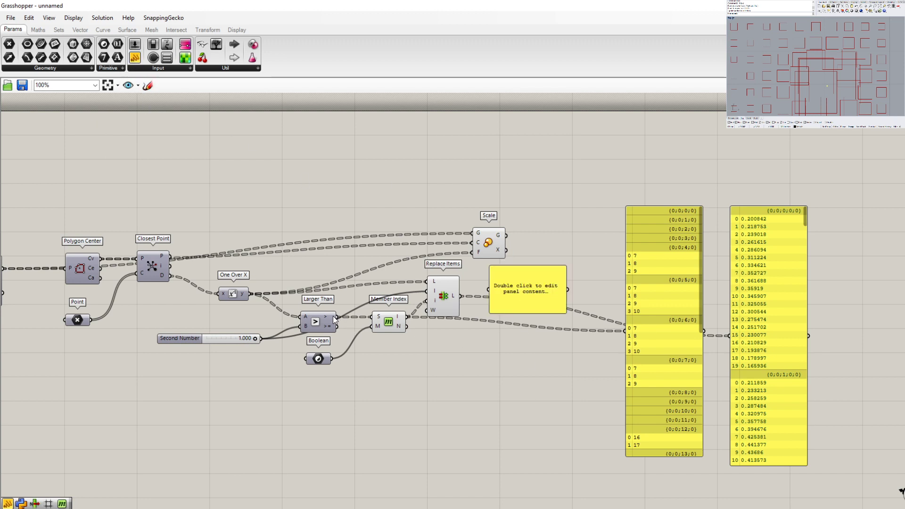
left_click_drag(337, 316, 496, 280)
left_click_drag(532, 309, 508, 495)
left_click_drag(521, 476, 520, 438)
left_click_drag(534, 341, 540, 355)
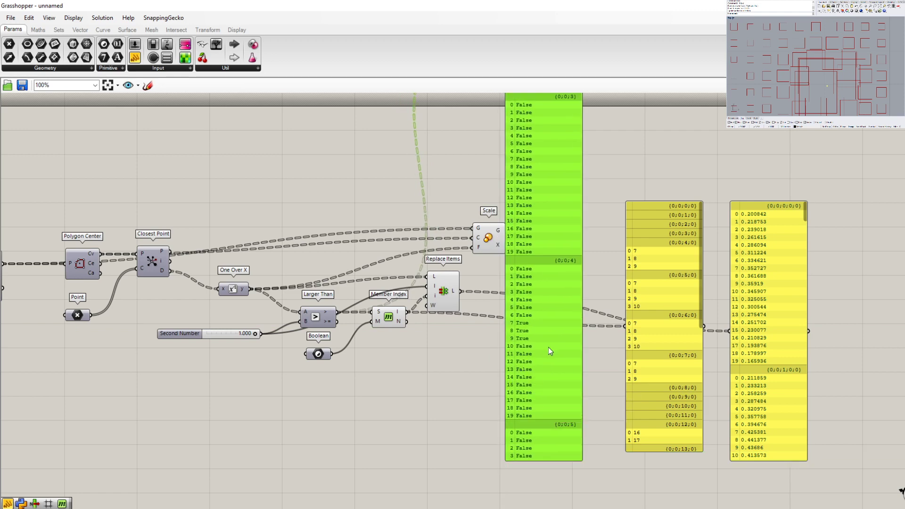
scroll(547, 347, "up", 2)
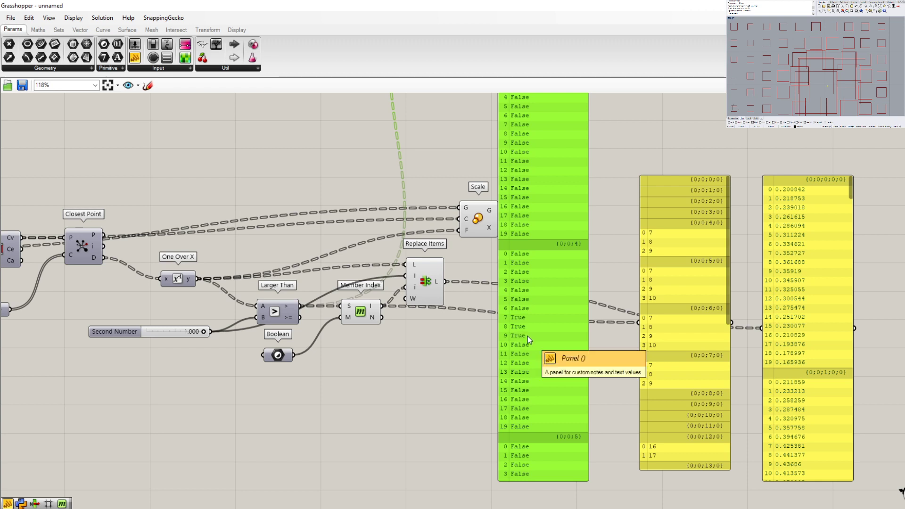
Step: Feed the long panel from Member Index's I output and examine the index lists starting at the first branch
left_click(369, 314)
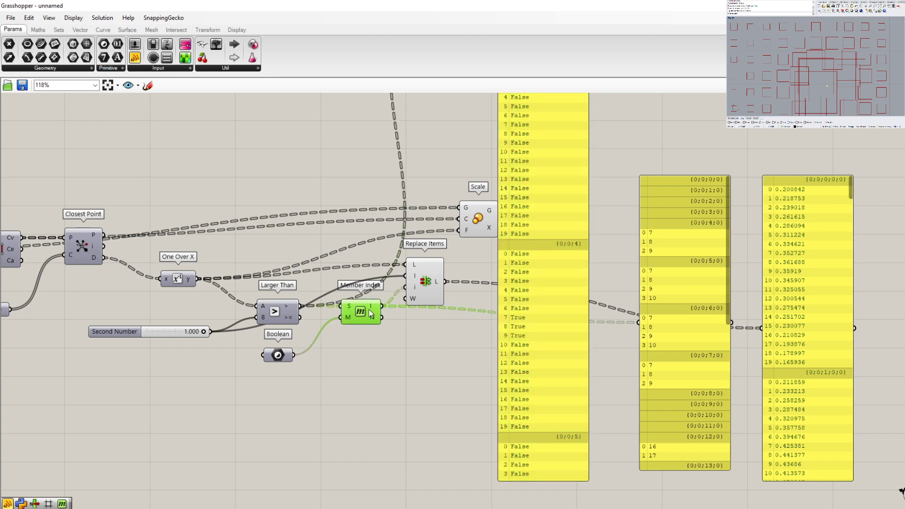
left_click_drag(537, 125, 548, 339)
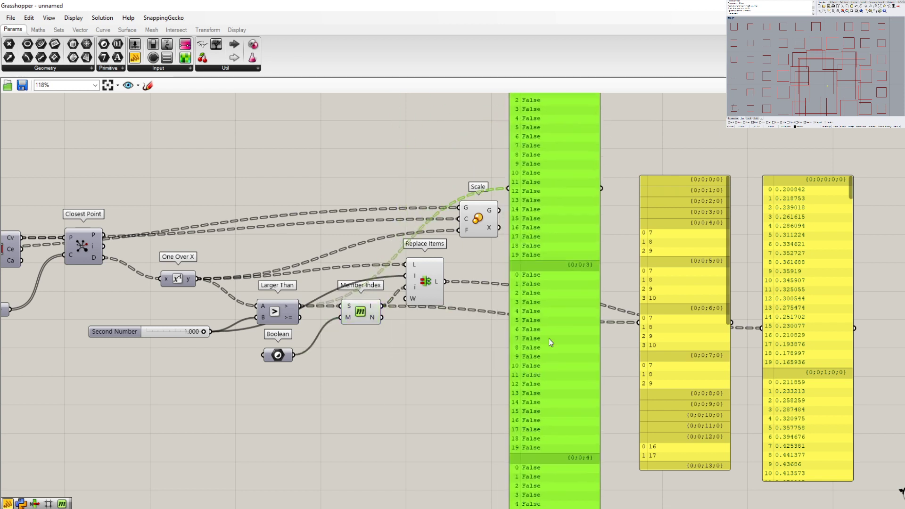
left_click_drag(384, 307, 502, 186)
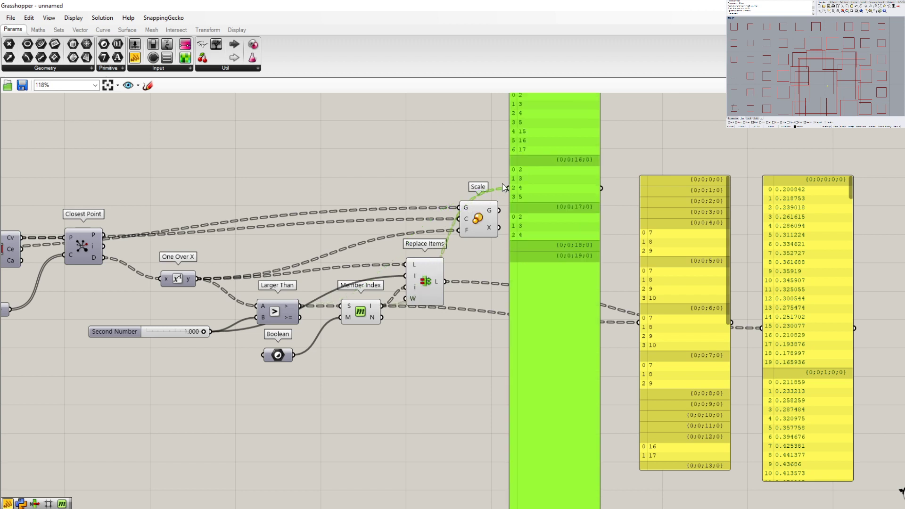
scroll(546, 307, "down", 5)
left_click_drag(545, 347, 555, 447)
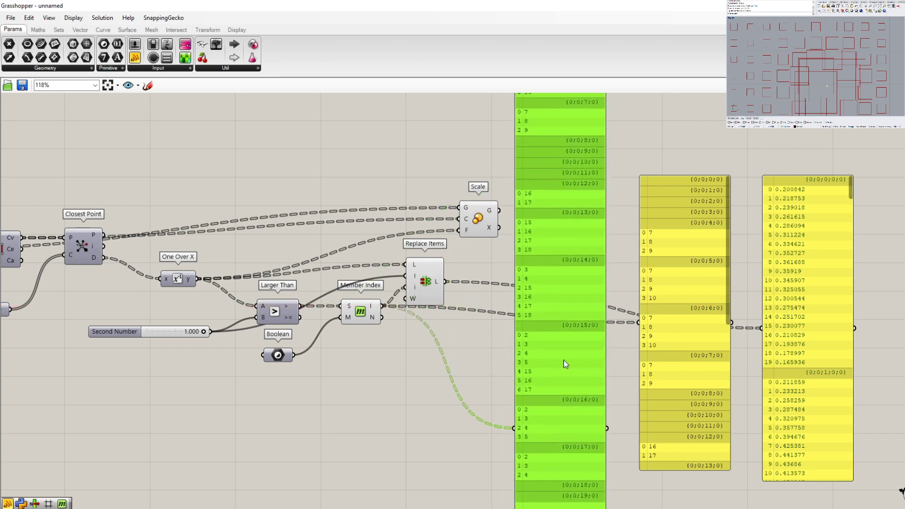
left_click_drag(562, 182, 570, 354)
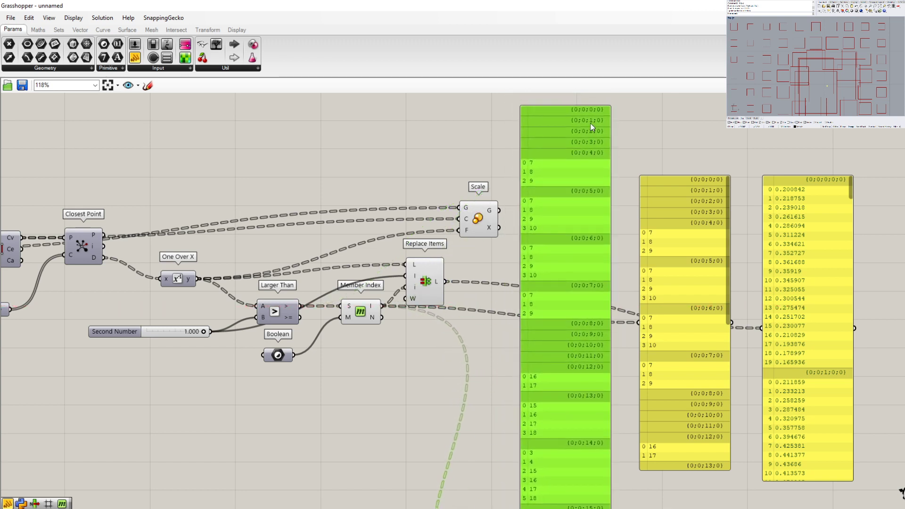
left_click_drag(590, 123, 585, 200)
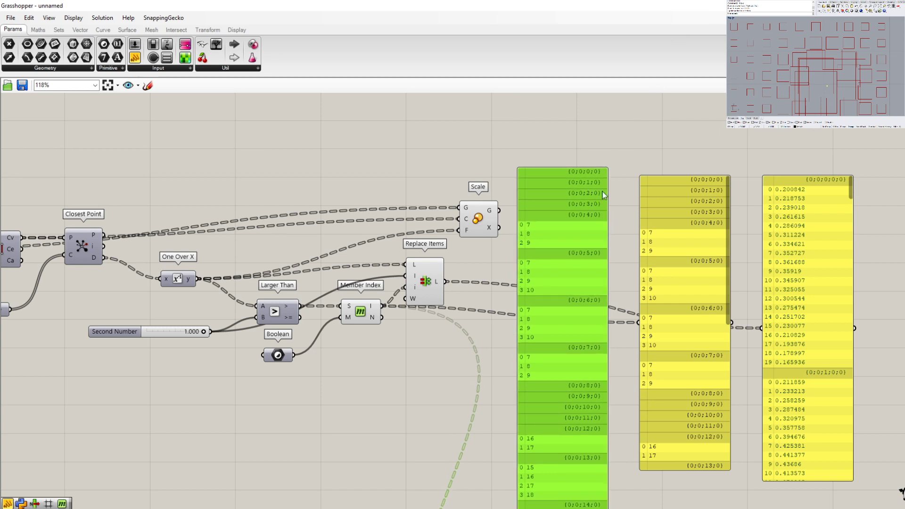
Step: Delete all three panels beside Scale and Replace Items
key("Delete")
left_click(652, 261)
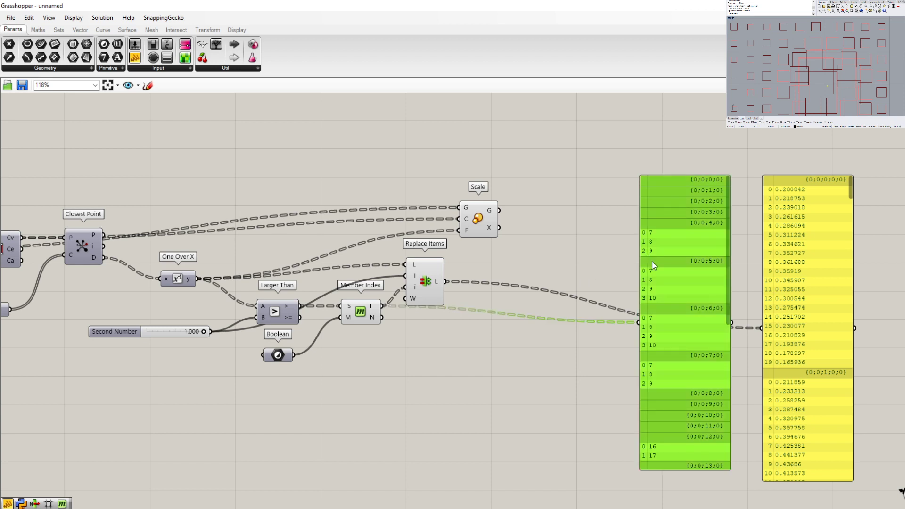
key("Delete")
left_click(812, 279)
key("Delete")
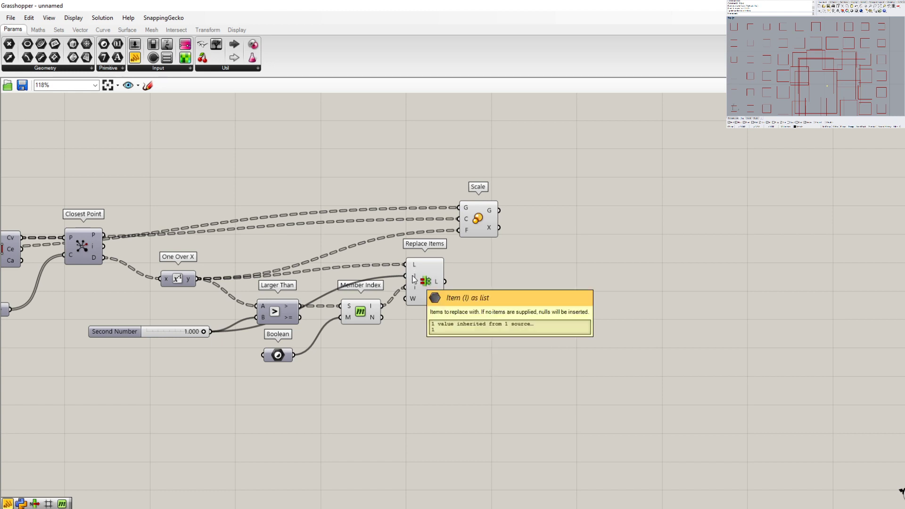
Step: Feed Scale's F input from Replace Items' L output in place of the direct One Over X connection
mouse_move(101, 332)
left_mouse_down()
mouse_move(101, 339)
mouse_move(99, 330)
left_mouse_up()
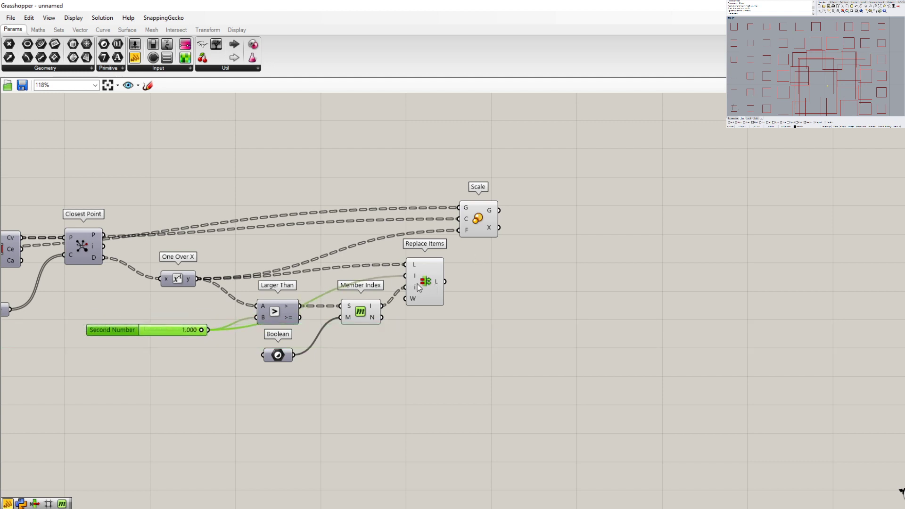
left_click_drag(363, 313, 368, 312)
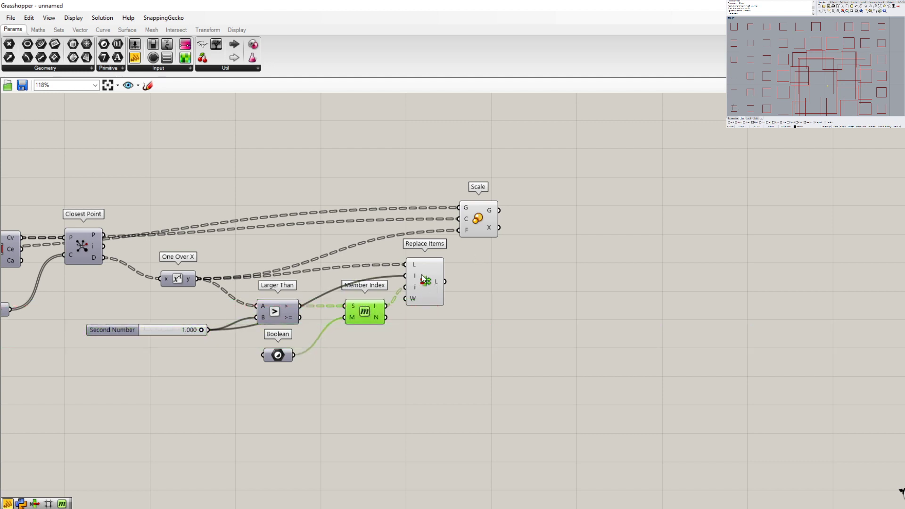
mouse_move(436, 278)
left_click_drag(450, 277, 459, 230)
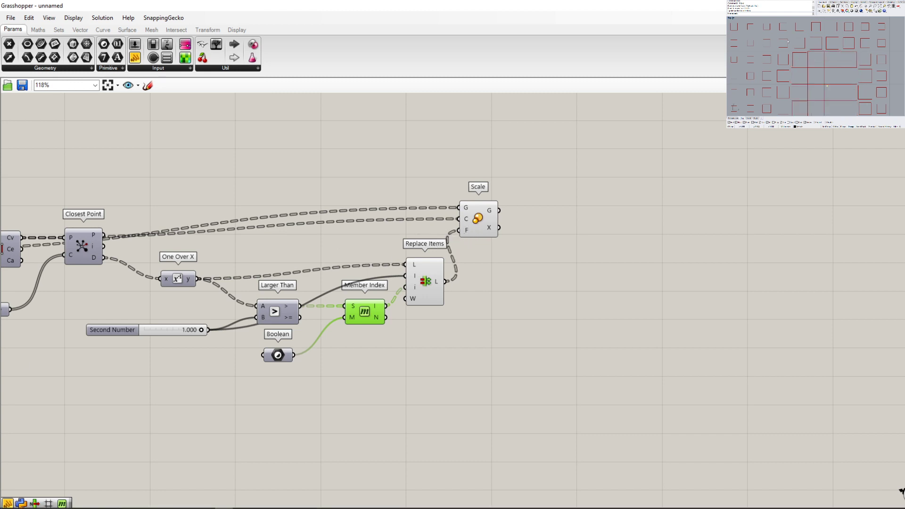
Step: Bring the whole scaled grid into view in Rhino and set the Second Number slider to 0.786
scroll(821, 84, "down", 15)
scroll(810, 74, "up", 5)
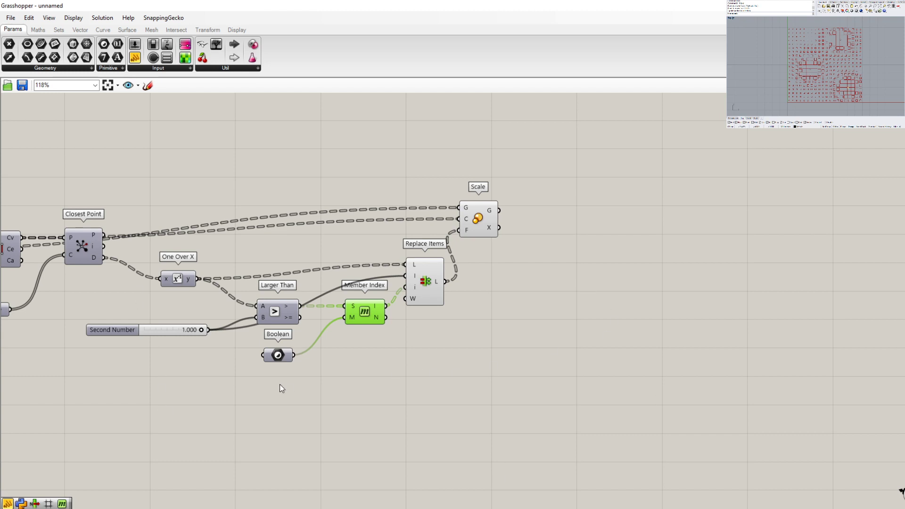
scroll(191, 331, "up", 3)
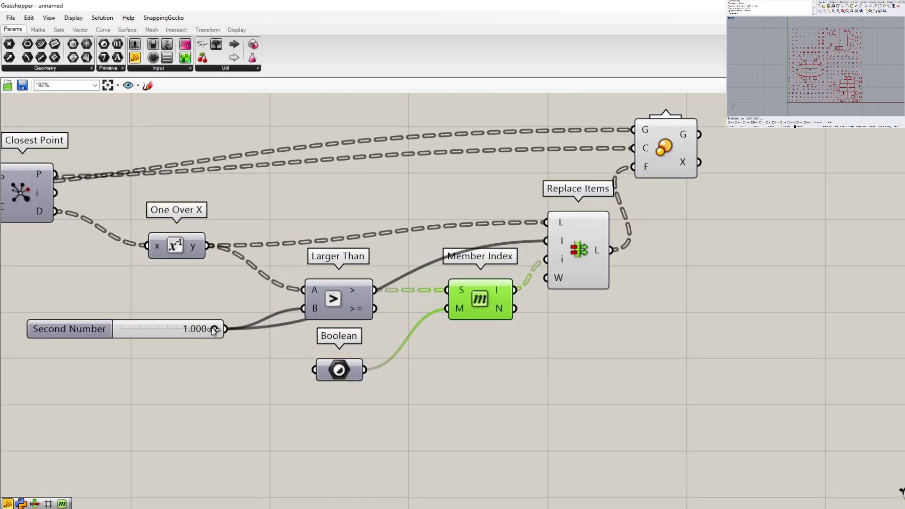
left_click_drag(214, 329, 194, 329)
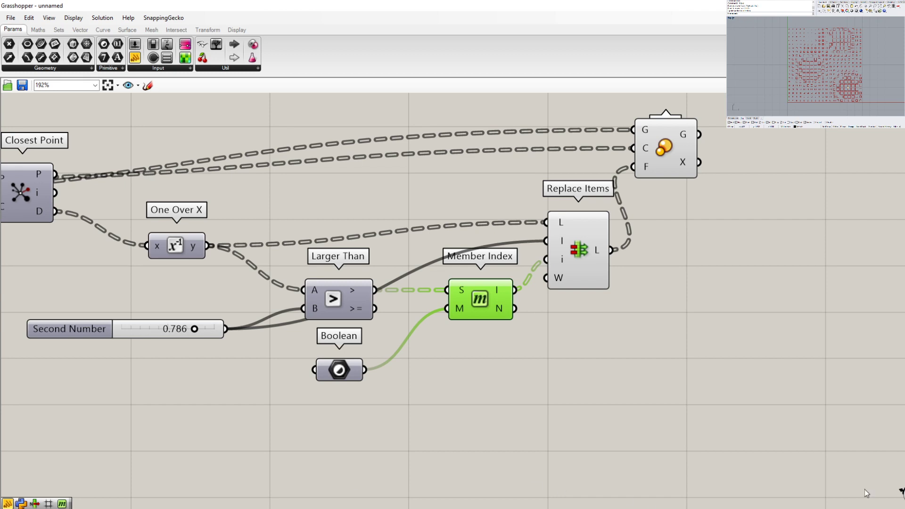
Step: Move the components from One Over X through Scale away from Closest Point to free space between them
left_click_drag(839, 462, 70, 89)
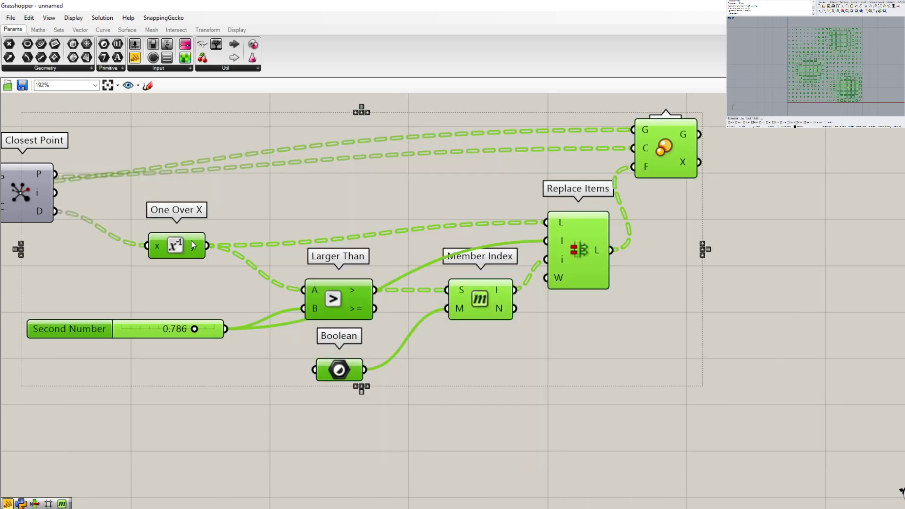
left_click_drag(193, 243, 349, 239)
left_click(259, 277)
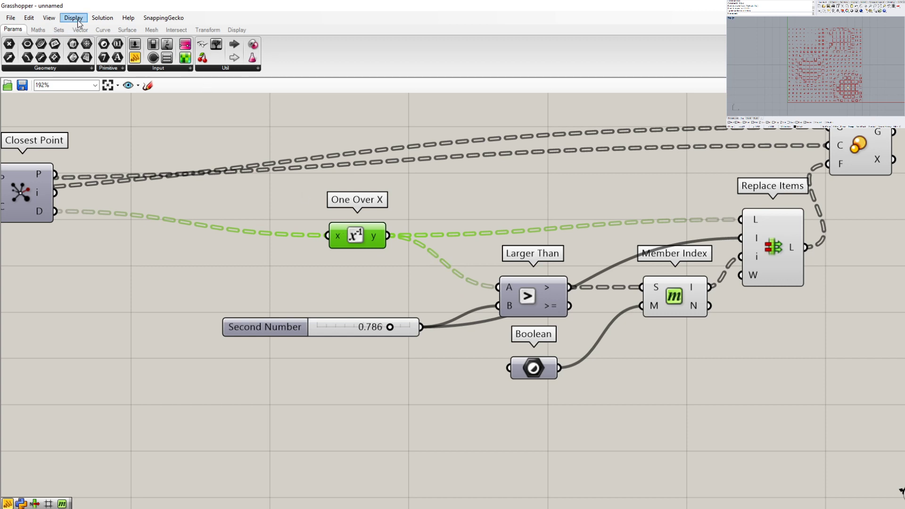
Step: Add a Square component between Closest Point and One Over X, taking the D distances and feeding One Over X's x input
left_click(38, 29)
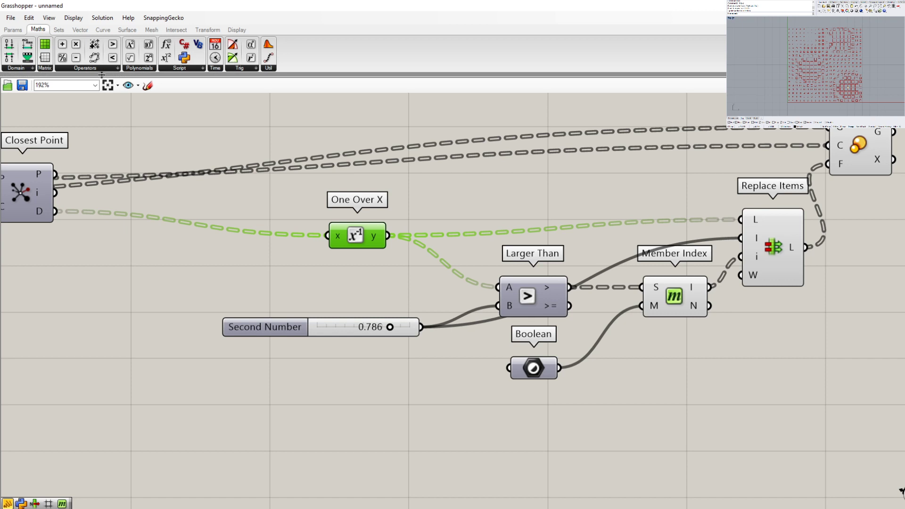
left_click(132, 69)
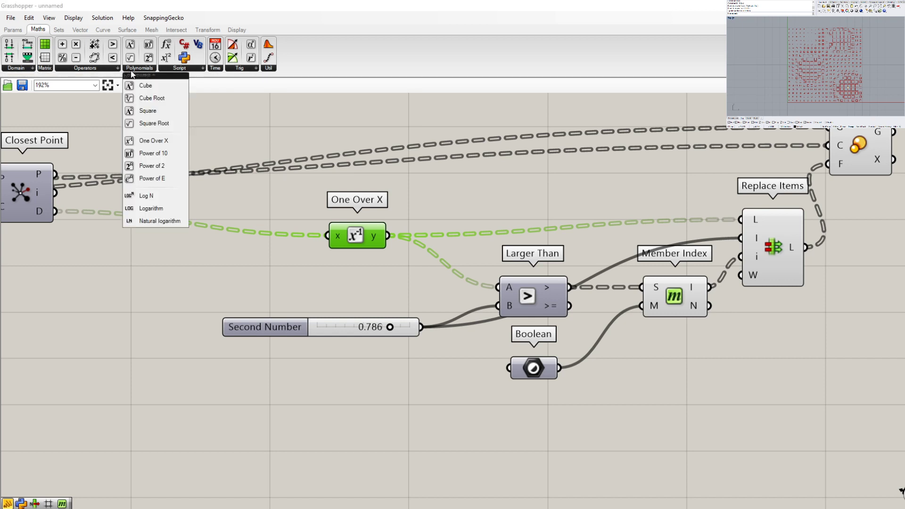
left_click(148, 111)
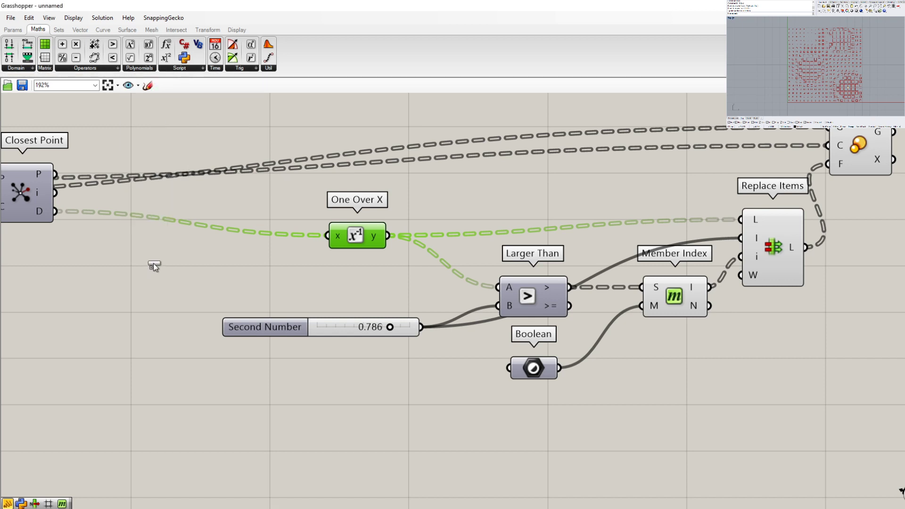
left_click(154, 245)
left_click_drag(56, 211, 125, 245)
left_click_drag(185, 245, 248, 245)
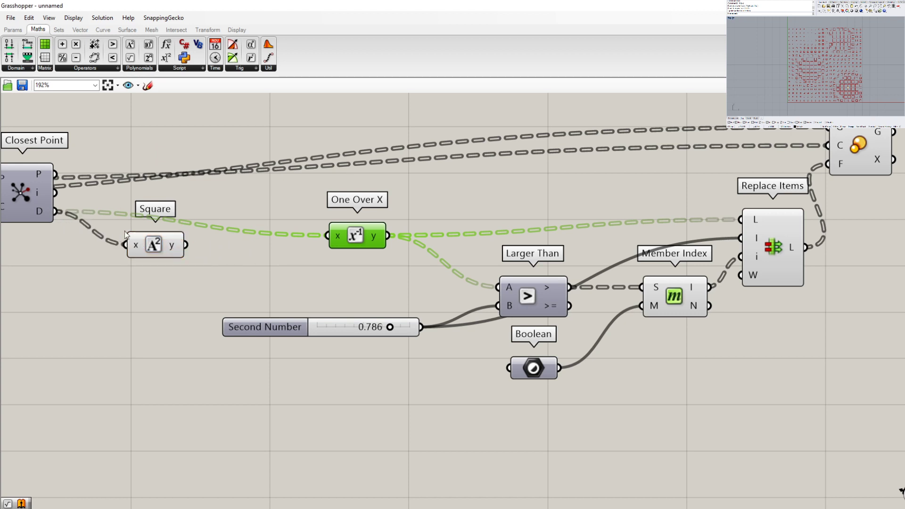
left_click_drag(154, 244, 325, 235)
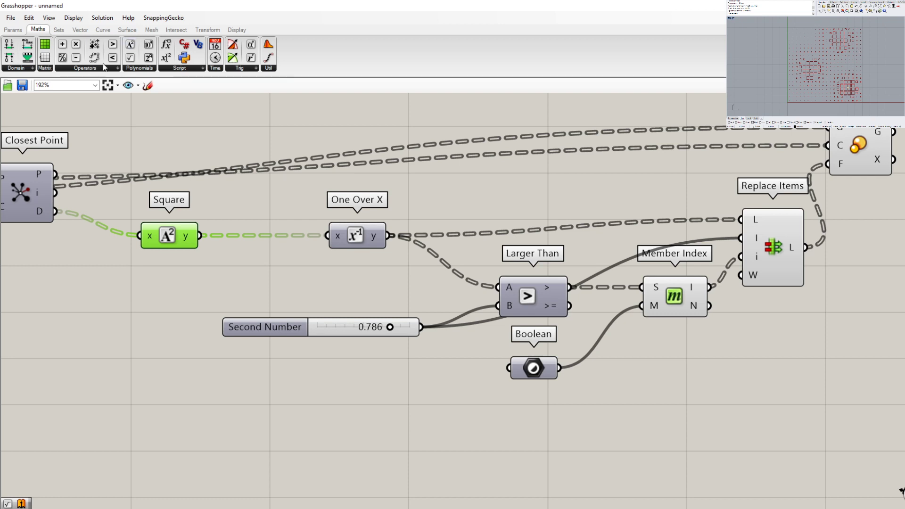
Step: Add a Square Root component below Square, fed by Closest Point's D output, and connect it to One Over X in place of Square
left_click(133, 69)
left_click(154, 123)
left_click(153, 259)
left_click_drag(56, 212, 141, 271)
left_click_drag(201, 270, 327, 235)
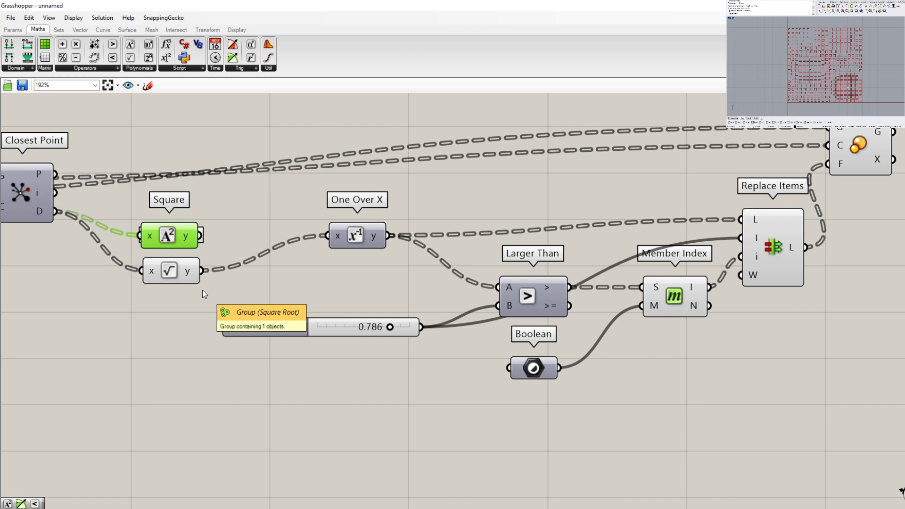
Step: Add an Evaluate expression component below the Square Root component
left_click(177, 69)
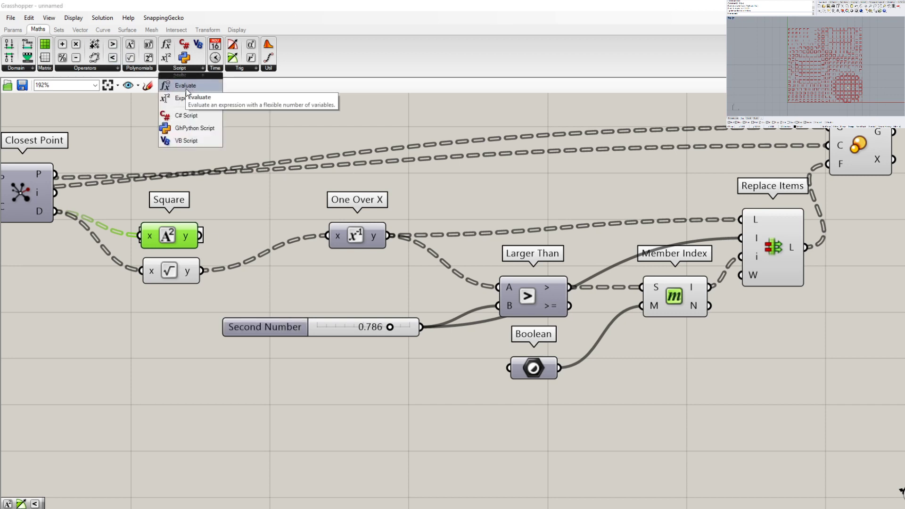
left_click_drag(184, 86, 185, 113)
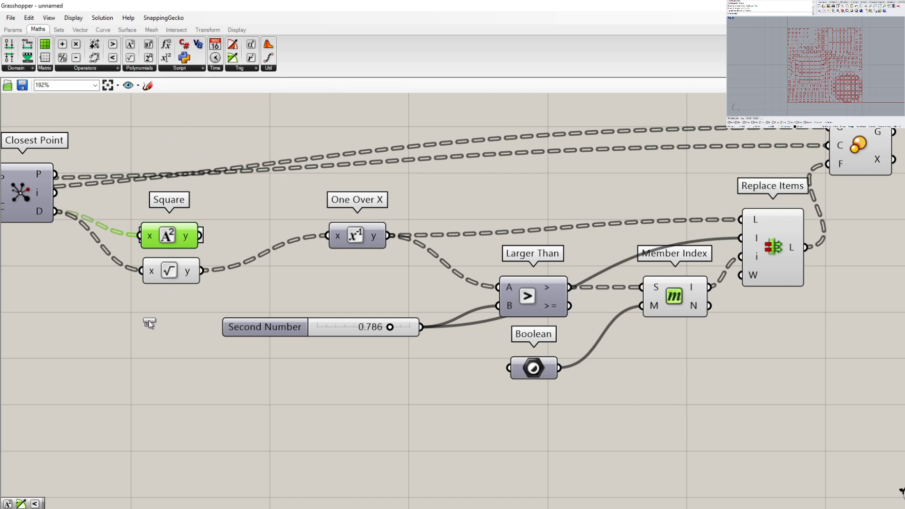
left_click_drag(148, 323, 166, 333)
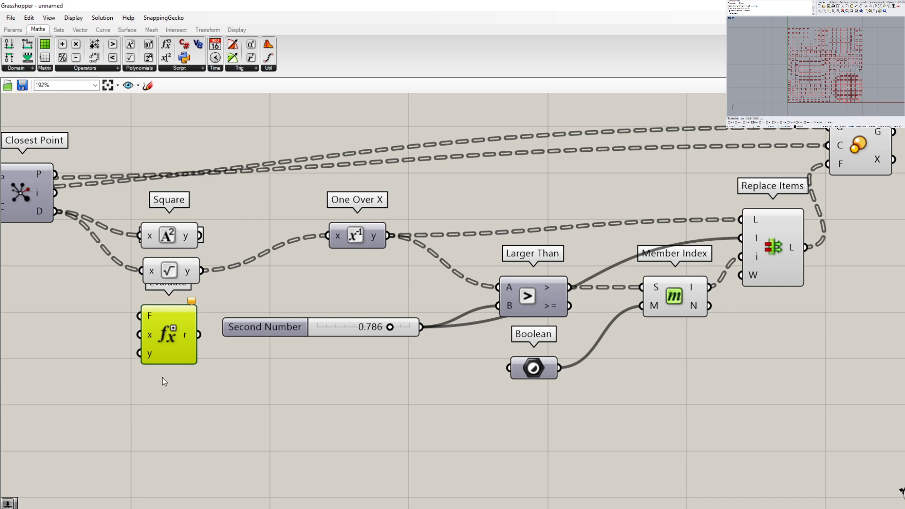
Step: Connect Closest Point's D output to Evaluate's x input and move Evaluate closer to Closest Point
scroll(235, 382, "down", 2)
scroll(173, 310, "up", 4)
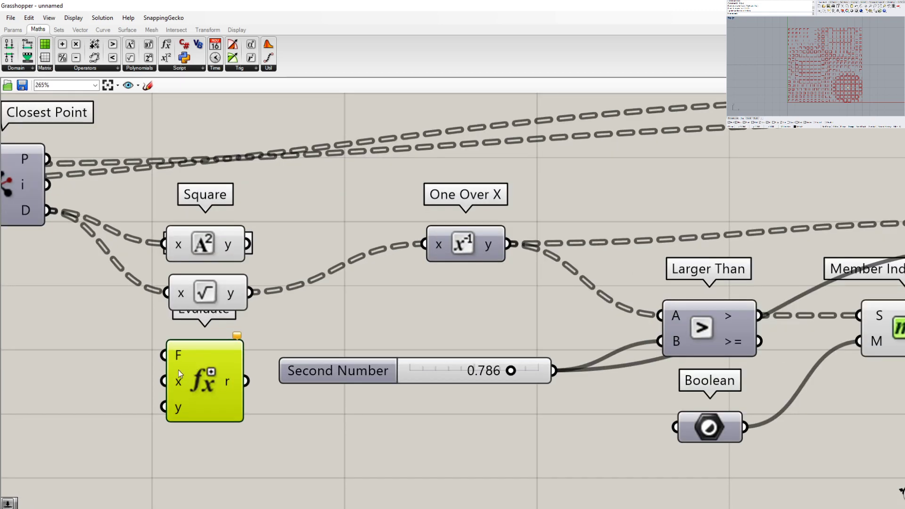
scroll(196, 391, "down", 3)
scroll(268, 411, "up", 3)
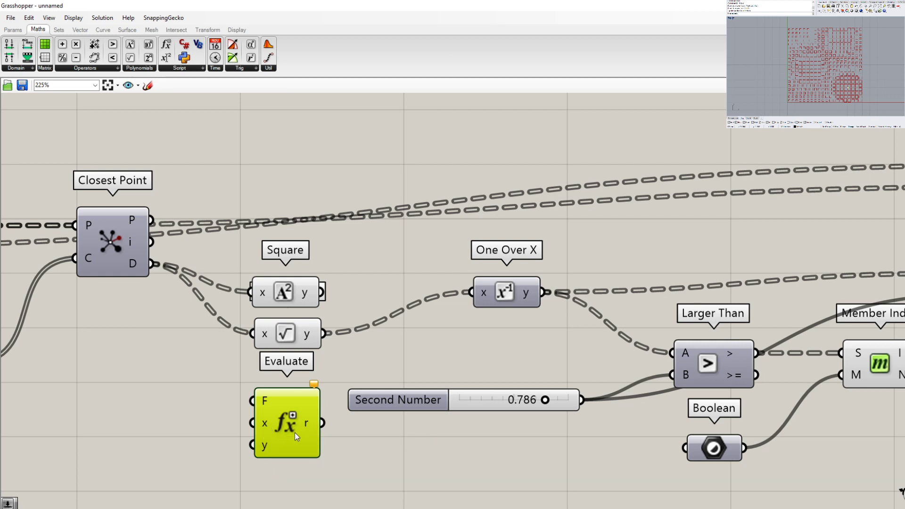
scroll(295, 431, "down", 3)
scroll(307, 368, "up", 3)
left_click(352, 382)
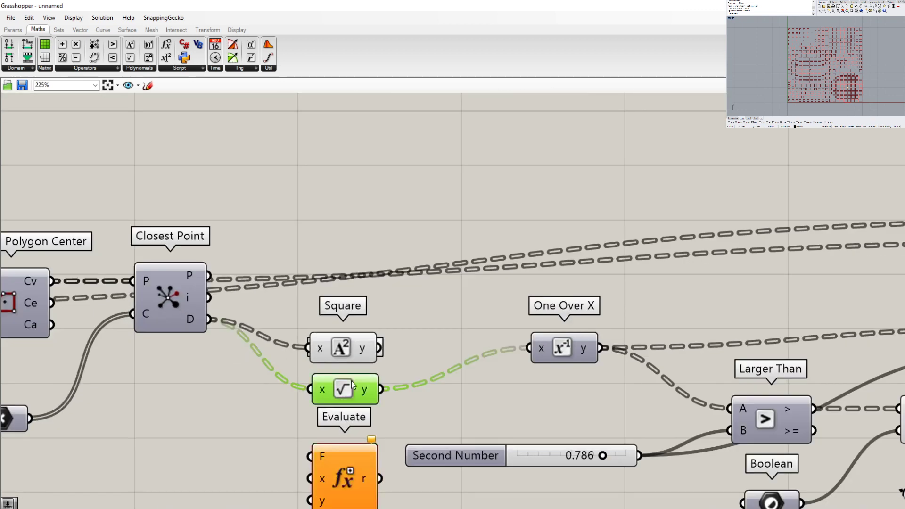
left_click_drag(209, 320, 311, 480)
left_click_drag(369, 469, 323, 423)
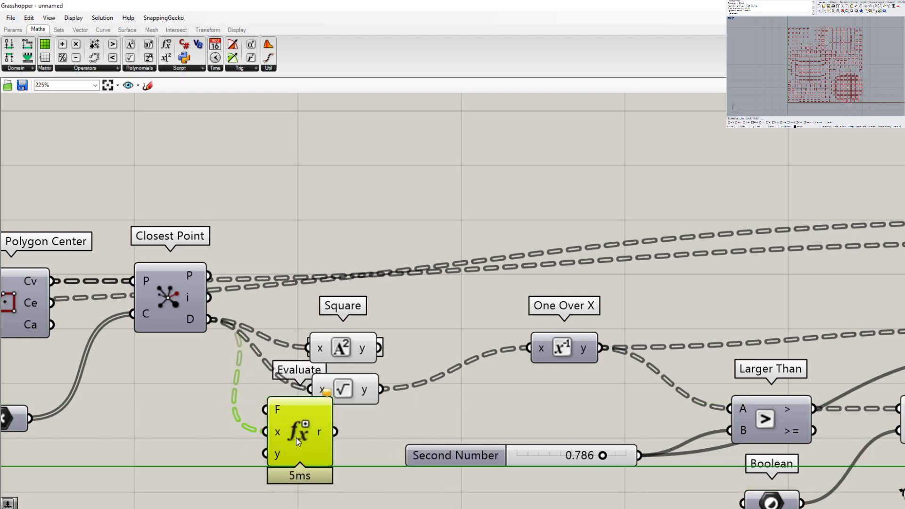
Step: Place a number slider in the free space below Closest Point, beside Evaluate
scroll(324, 420, "down", 3)
scroll(324, 419, "up", 3)
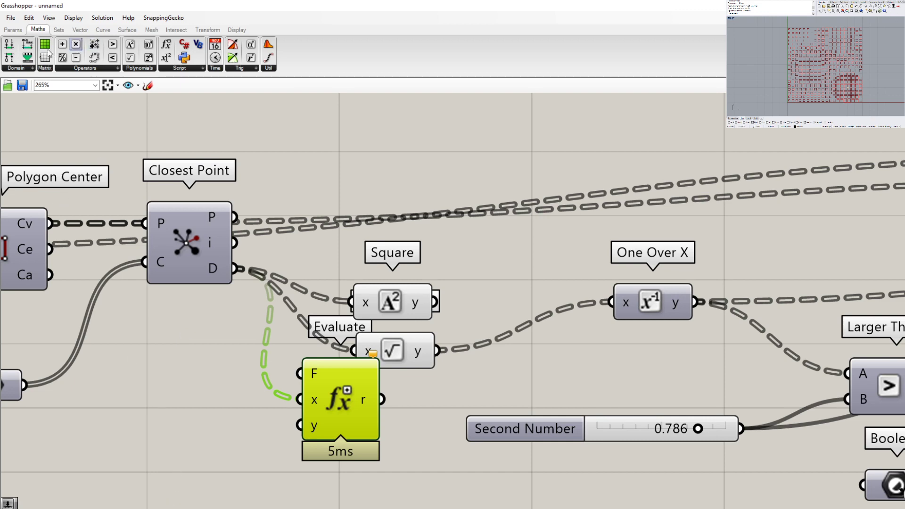
left_click(13, 30)
left_click(135, 44)
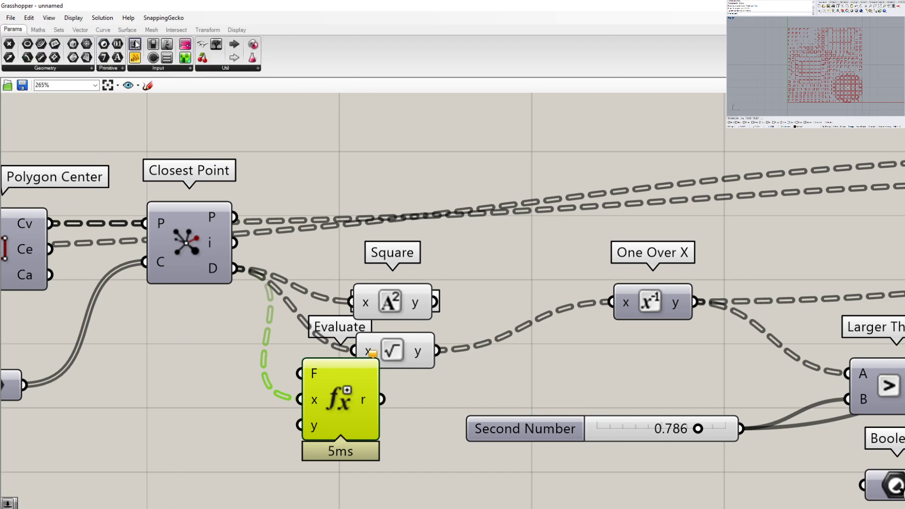
scroll(414, 227, "down", 3)
scroll(217, 340, "up", 3)
left_click(312, 341)
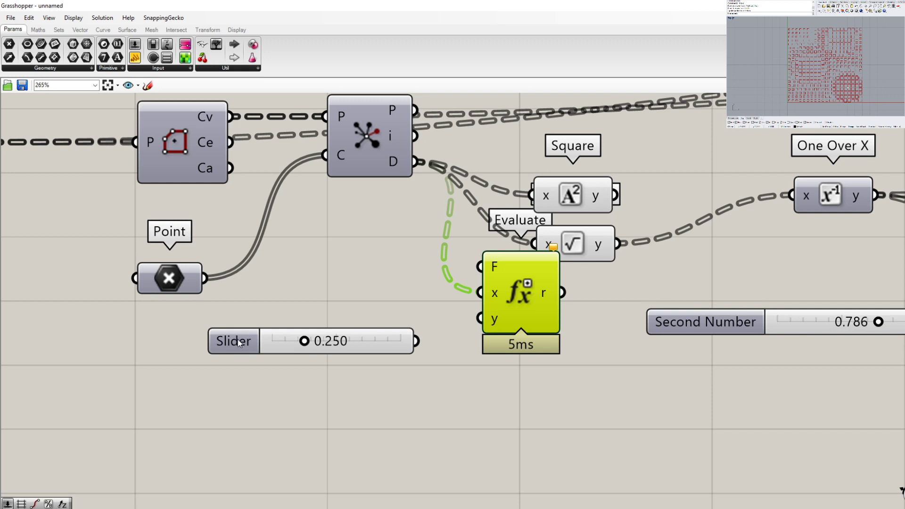
Step: Set the new slider's maximum to 3 and connect it to Evaluate's y input
double_click(239, 335)
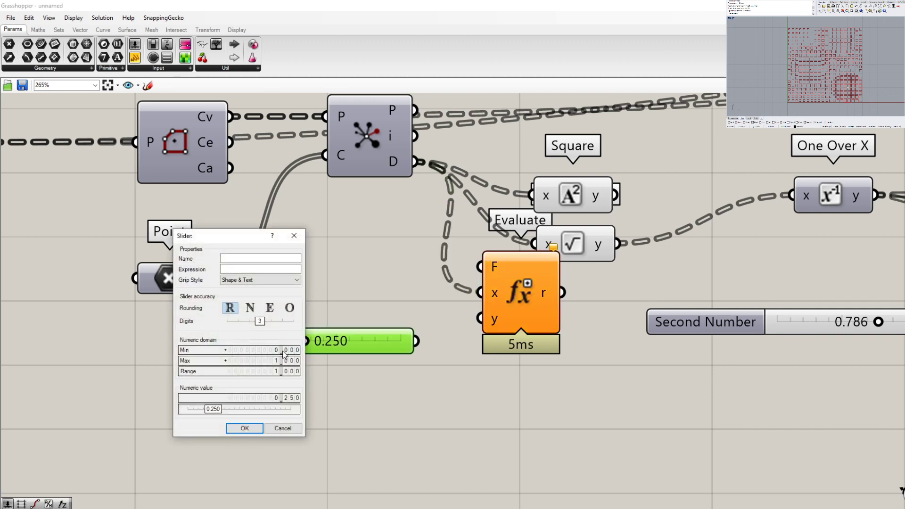
double_click(283, 360)
type("3")
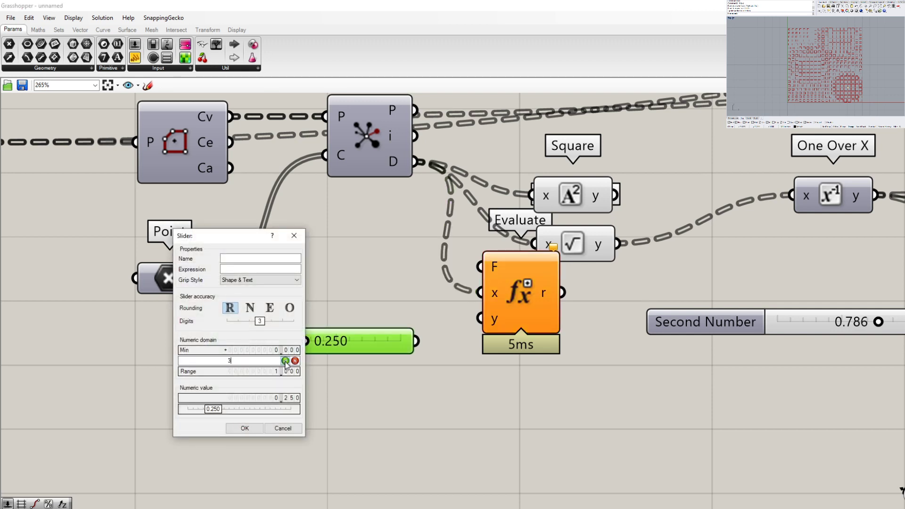
left_click(285, 361)
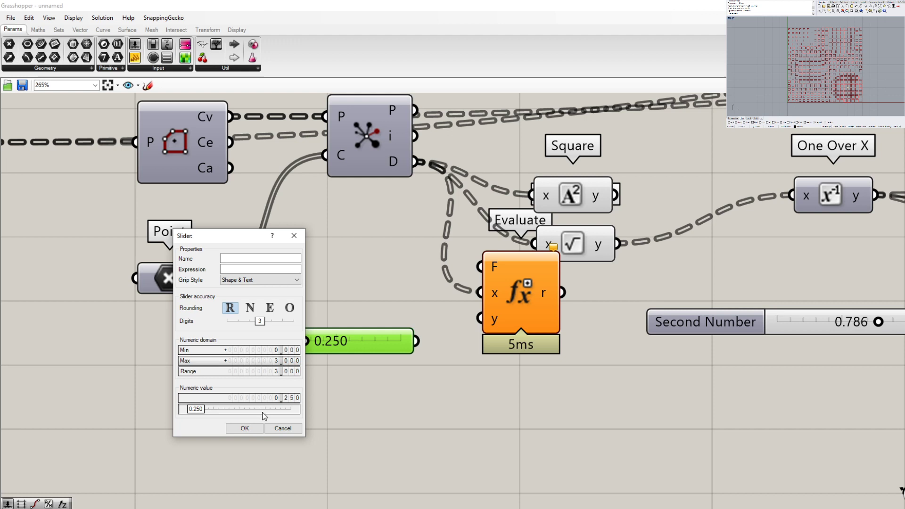
left_click(242, 427)
left_click_drag(383, 348, 504, 333)
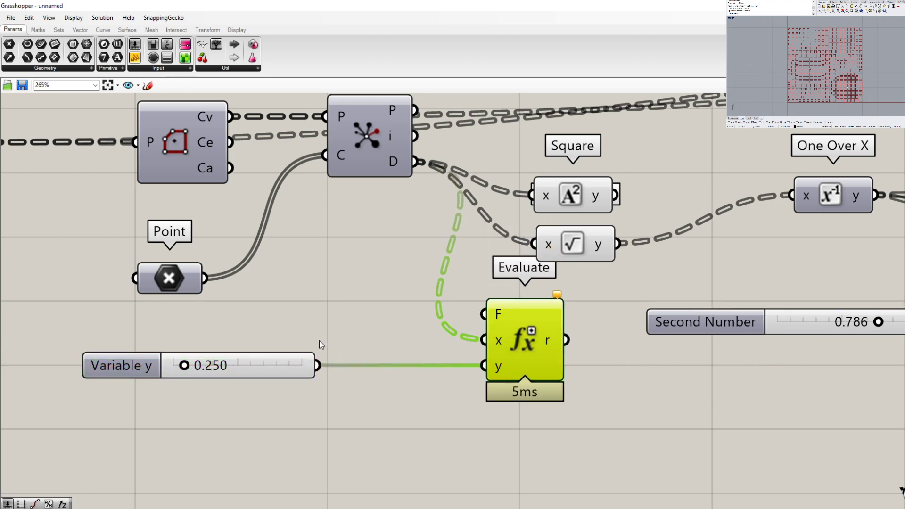
Step: Add a panel containing the expression x^y and connect it to Evaluate's F input
left_click_drag(135, 57, 352, 293)
double_click(352, 290)
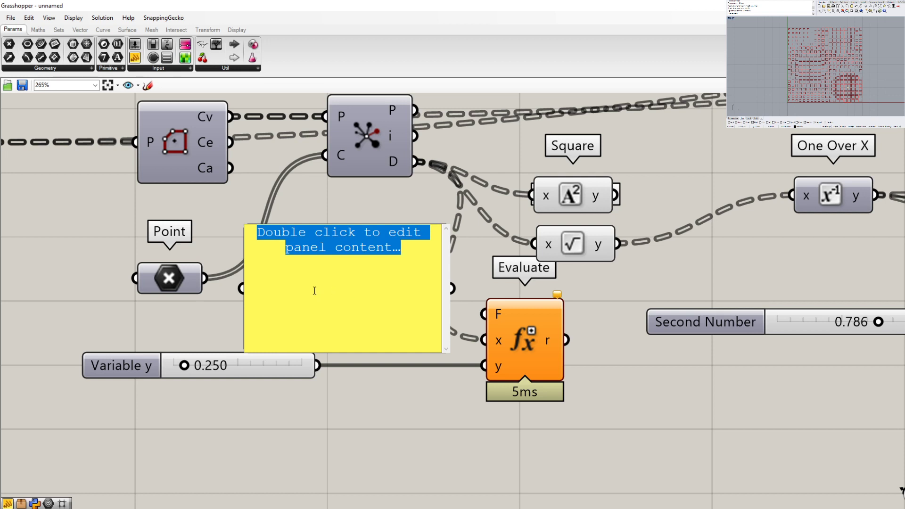
type("x")
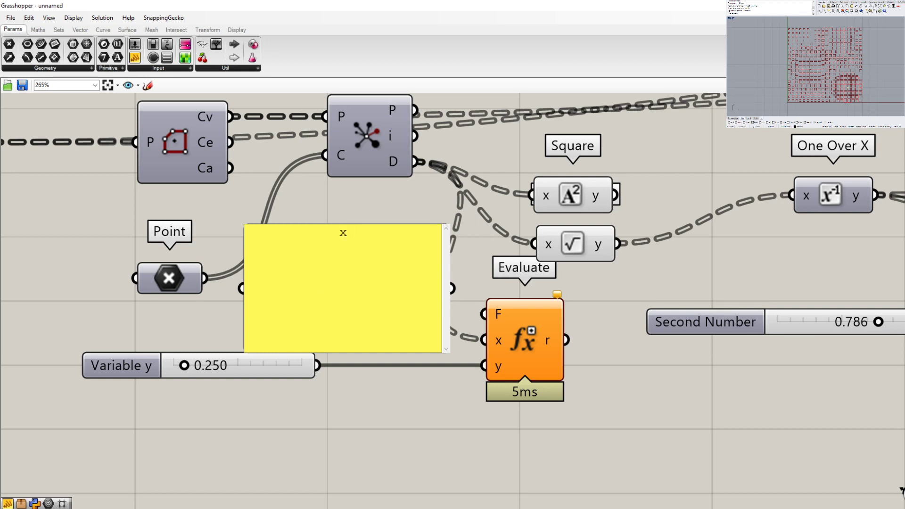
type("^t")
key("BackSpace")
type("y")
left_click(403, 221)
left_click_drag(453, 291, 483, 312)
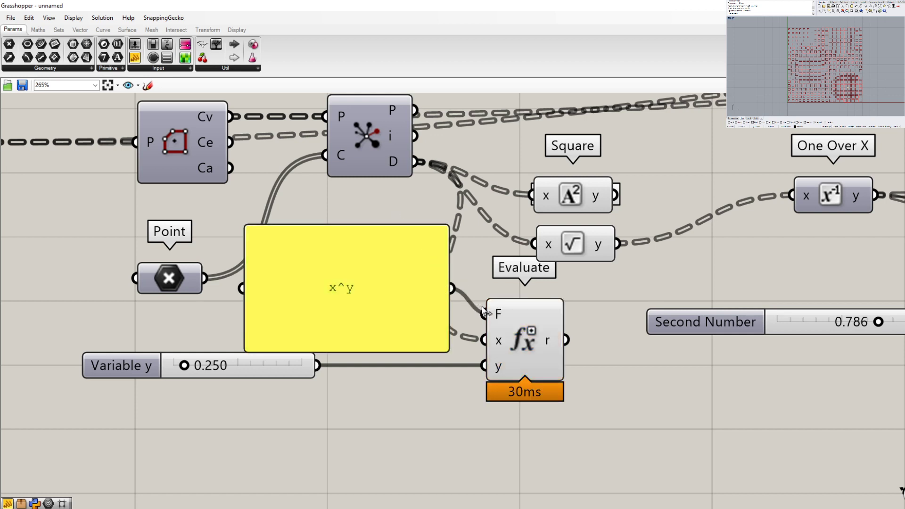
Step: Shrink the x^y panel and line it up with Evaluate's F input, and space Square and Square Root apart
left_click_drag(342, 225, 327, 293)
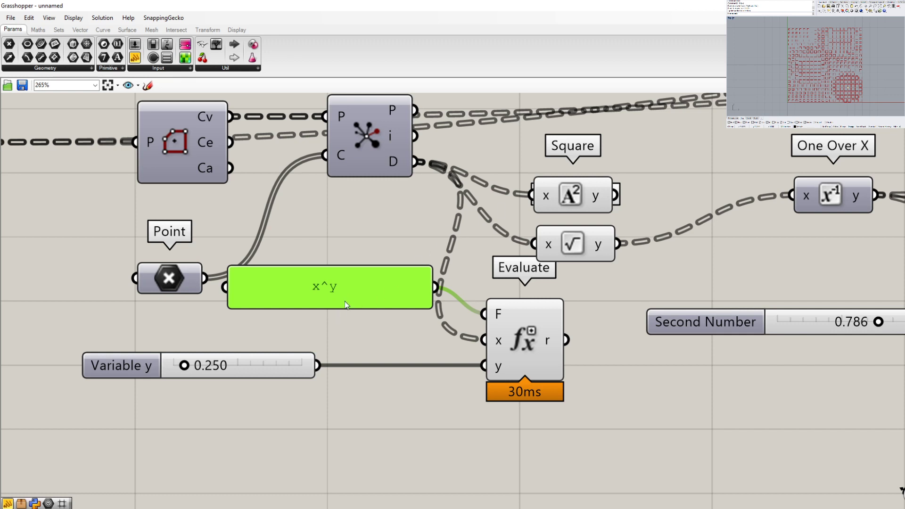
left_click(585, 245)
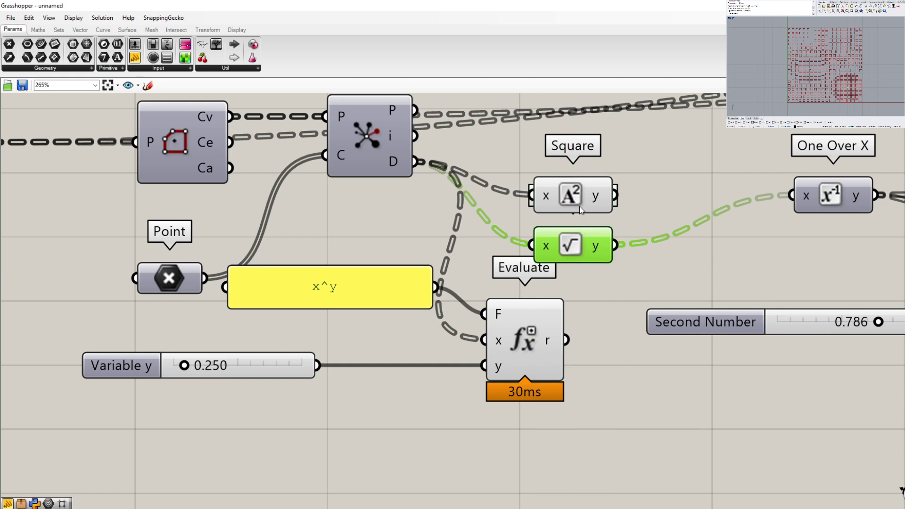
left_click_drag(579, 202, 579, 189)
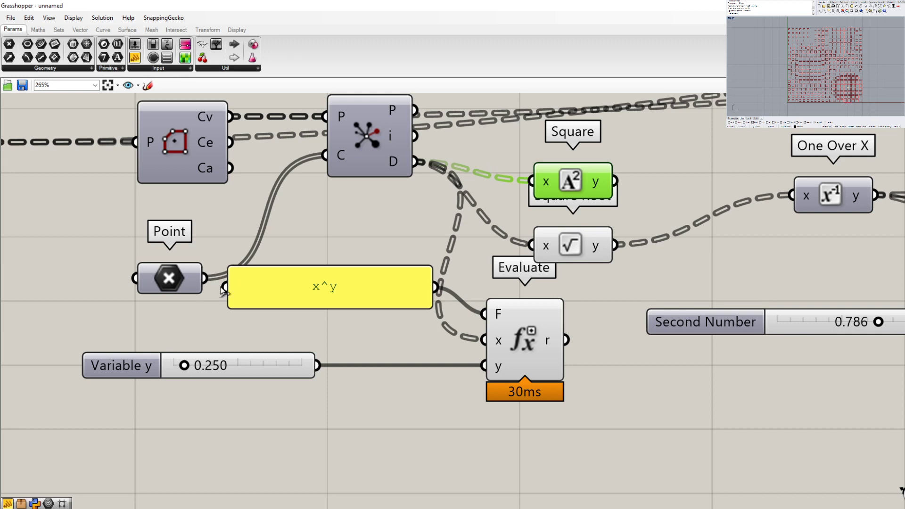
mouse_move(357, 304)
left_mouse_down()
mouse_move(363, 325)
mouse_move(368, 304)
left_mouse_up()
left_click_drag(271, 298, 259, 326)
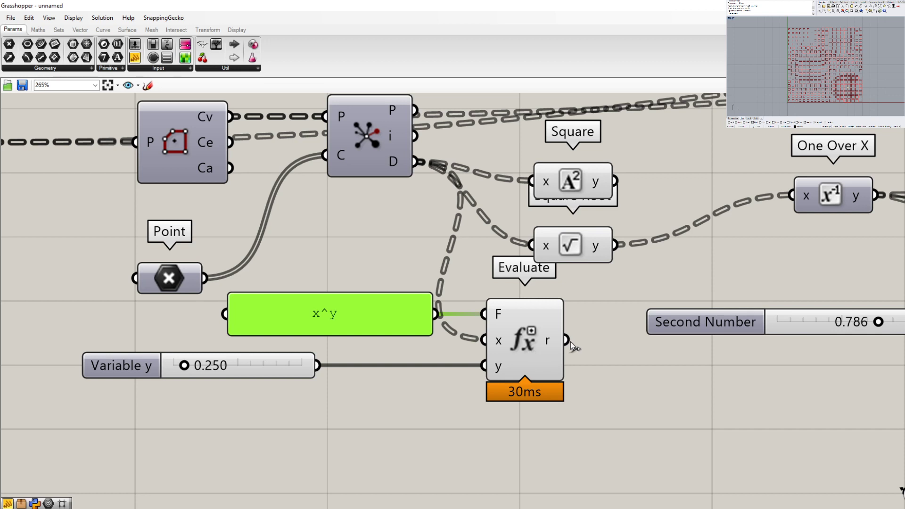
Step: Set the Variable y slider to 0.5
double_click(220, 370)
type("0.5")
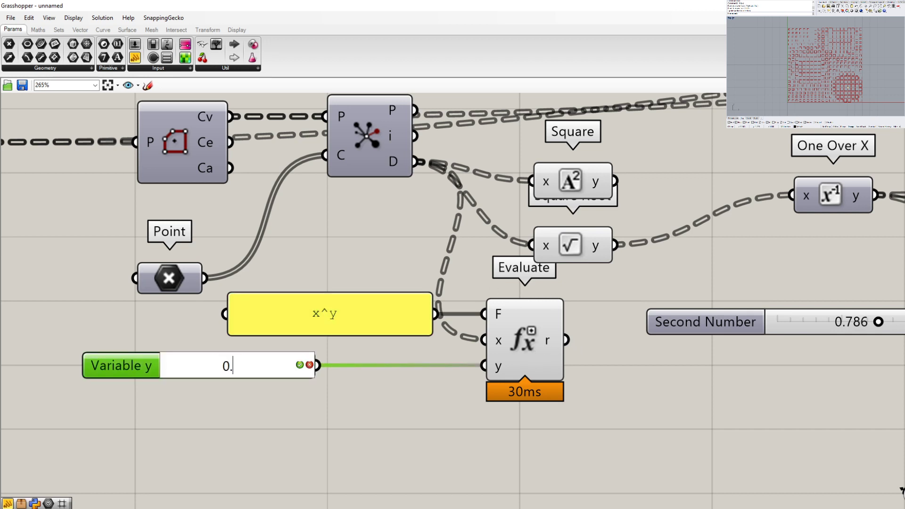
left_click(300, 365)
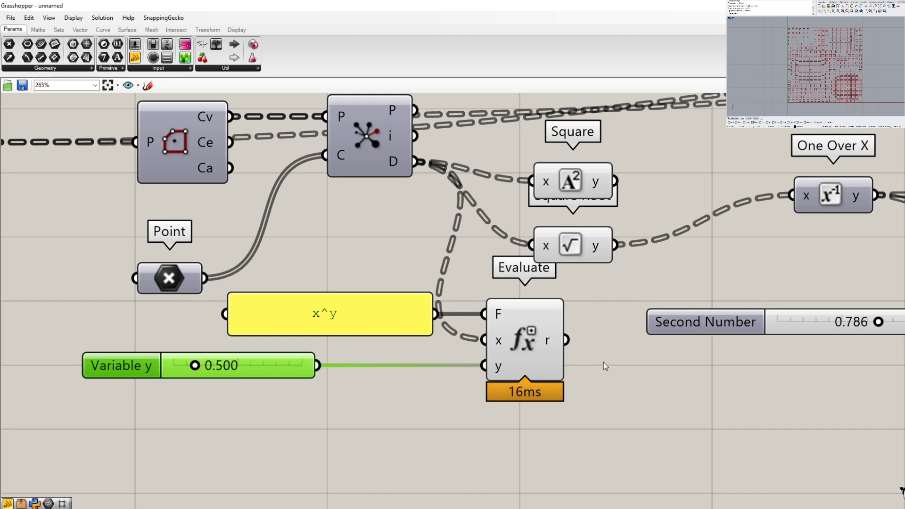
Step: Feed One Over X from Evaluate's r output in place of Square Root, and adjust the Variable y slider to 0.477
left_click_drag(566, 339, 789, 201)
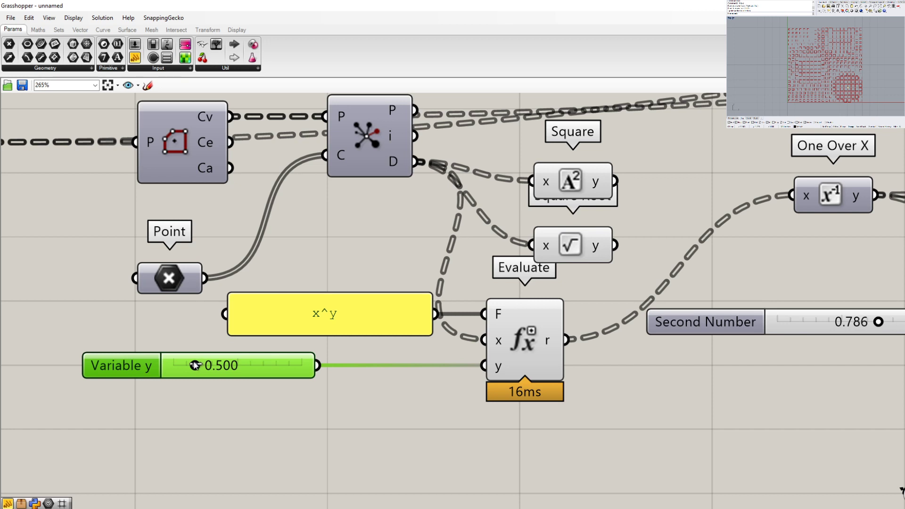
mouse_move(195, 365)
left_mouse_down()
mouse_move(211, 366)
mouse_move(175, 367)
mouse_move(253, 368)
mouse_move(101, 369)
mouse_move(345, 372)
mouse_move(129, 337)
mouse_move(221, 353)
mouse_move(198, 353)
mouse_move(206, 355)
left_mouse_up()
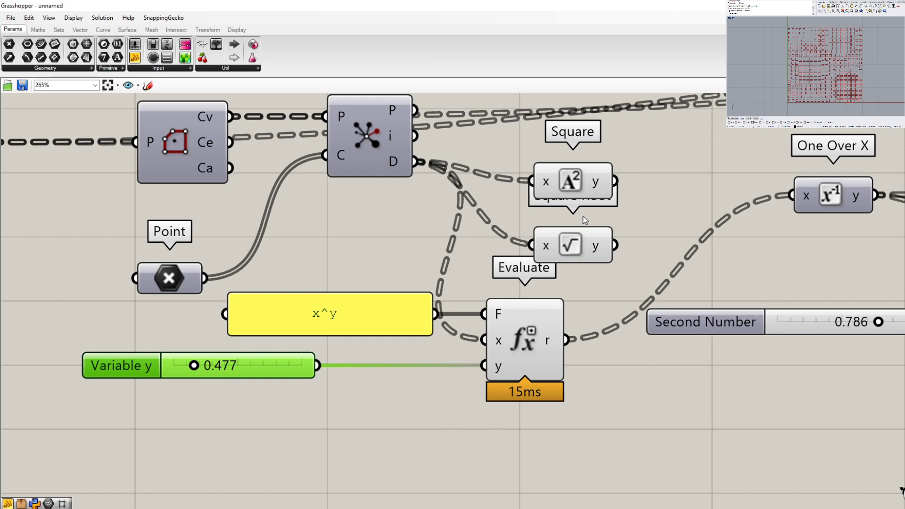
Step: Delete the Square Root and Square components
left_click(585, 237)
key("Delete")
left_click(574, 184)
key("Delete")
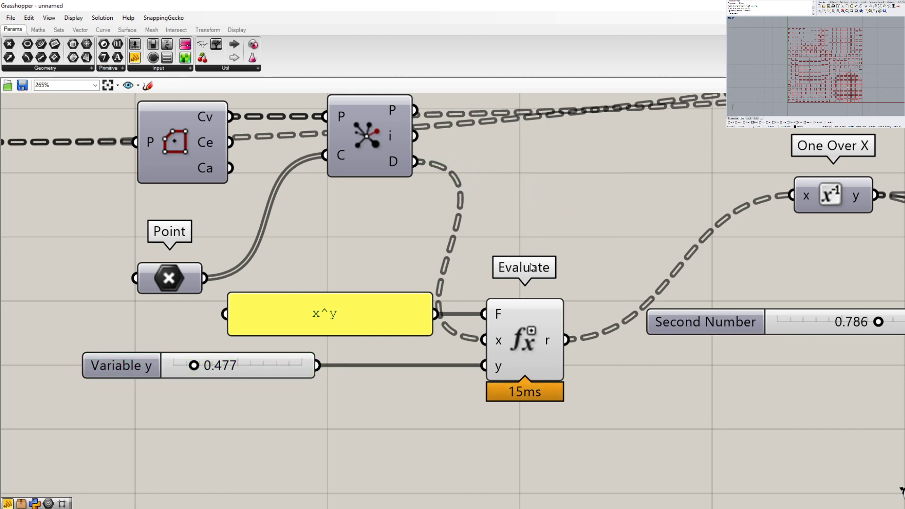
Step: Shift Evaluate slightly toward One Over X and move the Scale component slightly farther from Replace Items
mouse_move(523, 338)
left_mouse_down()
mouse_move(533, 309)
mouse_move(533, 332)
left_mouse_up()
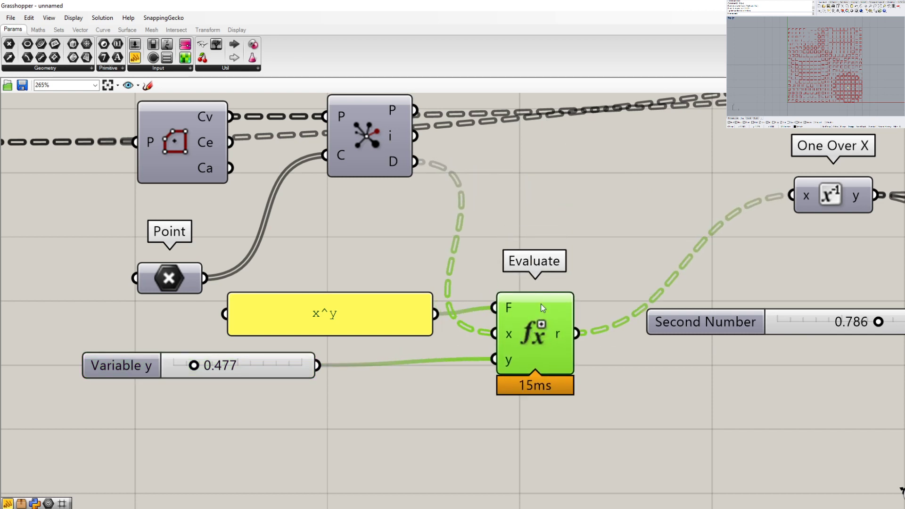
scroll(291, 311, "down", 4)
left_click(844, 215)
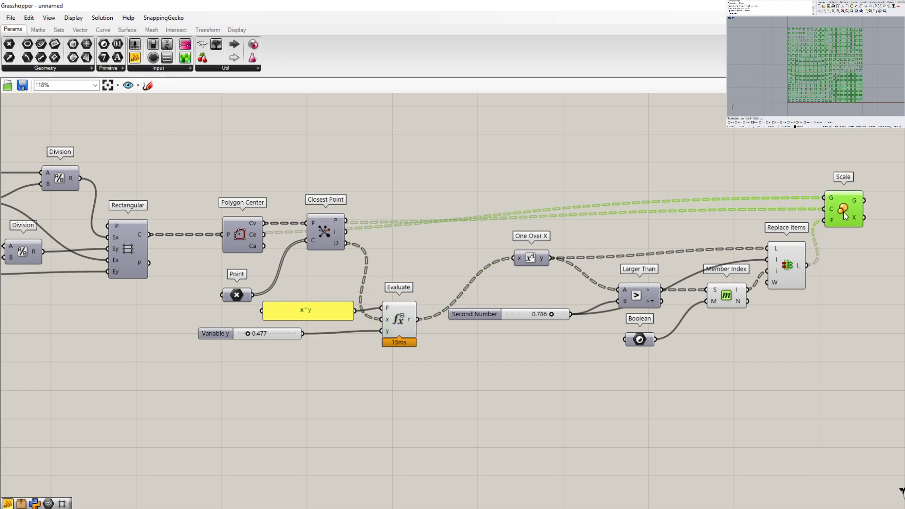
left_click_drag(845, 215, 850, 209)
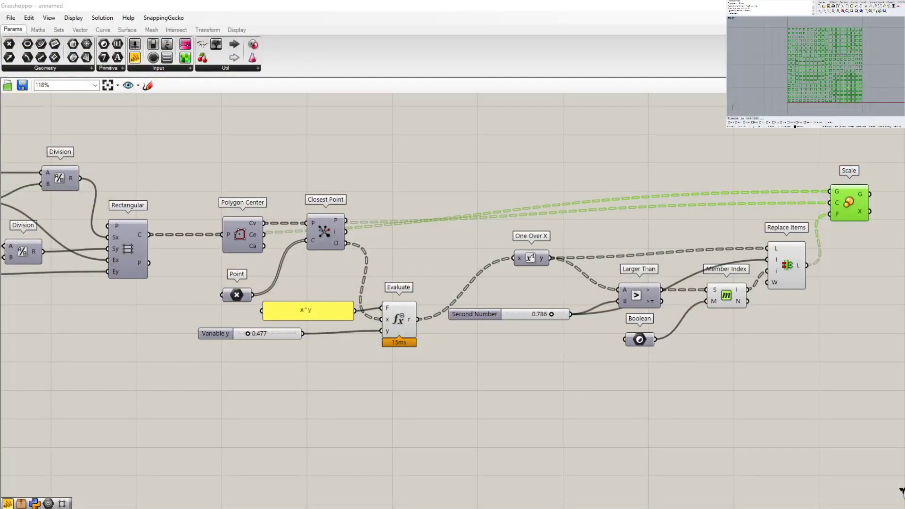
Step: Reposition the Scale and Replace Items components slightly to tidy the end of the definition
scroll(329, 280, "down", 5)
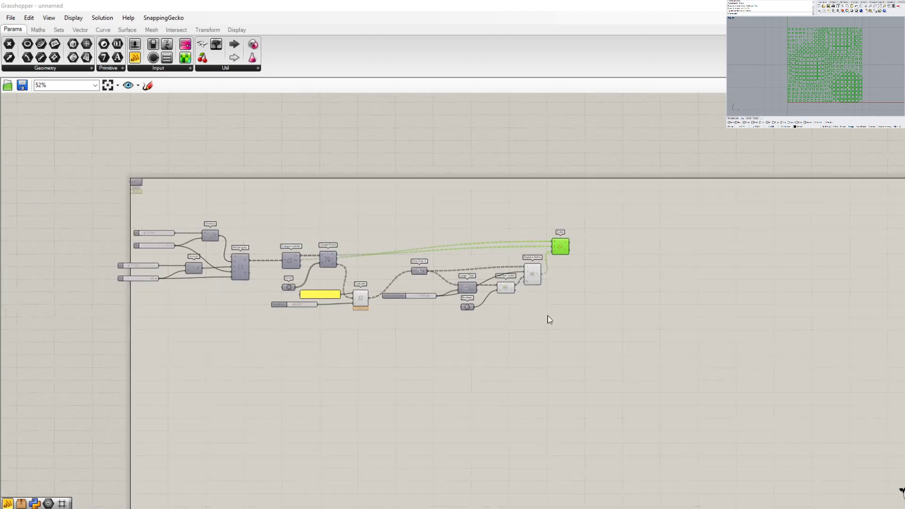
scroll(566, 265, "up", 5)
left_click_drag(549, 234, 555, 213)
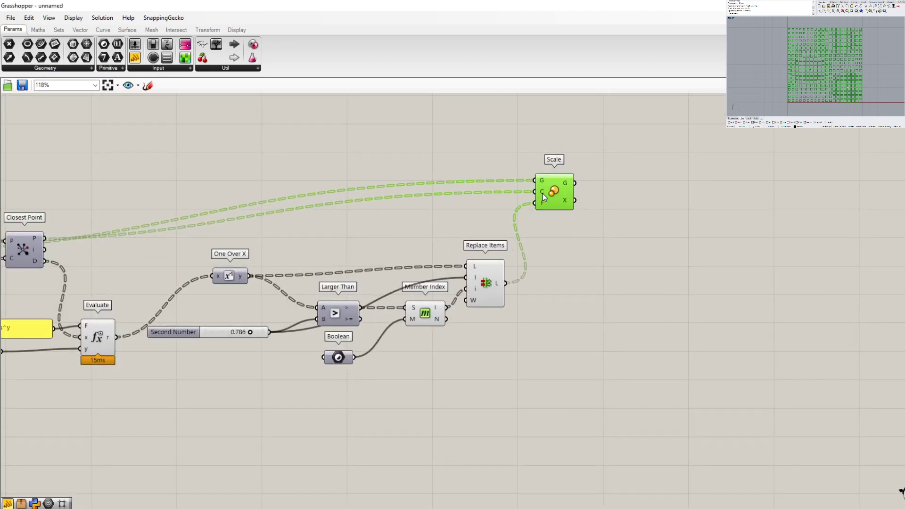
left_click_drag(545, 194, 539, 200)
left_click_drag(498, 271, 505, 273)
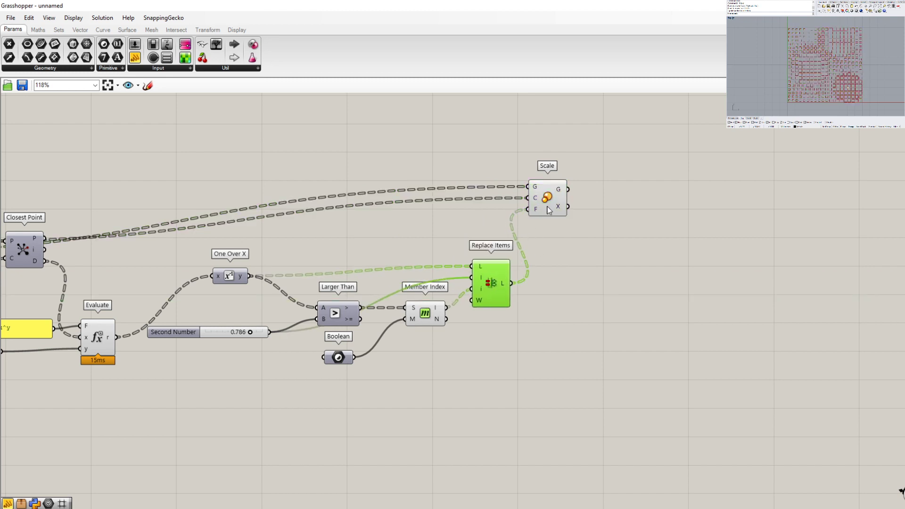
left_click(550, 208)
left_click_drag(549, 207, 555, 206)
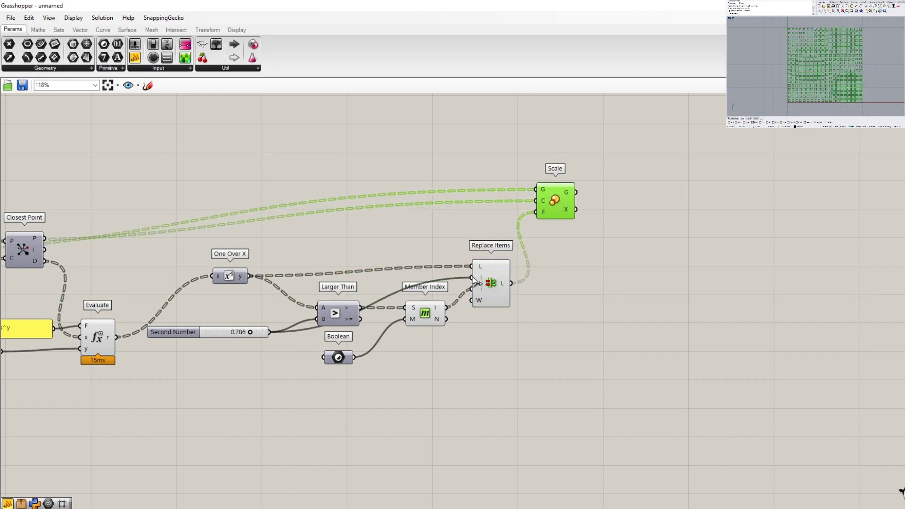
Step: Add a number slider, connect it to Scale's F input in place of Replace Items, and set it to 0.601
scroll(446, 236, "up", 2)
scroll(446, 236, "up", 1)
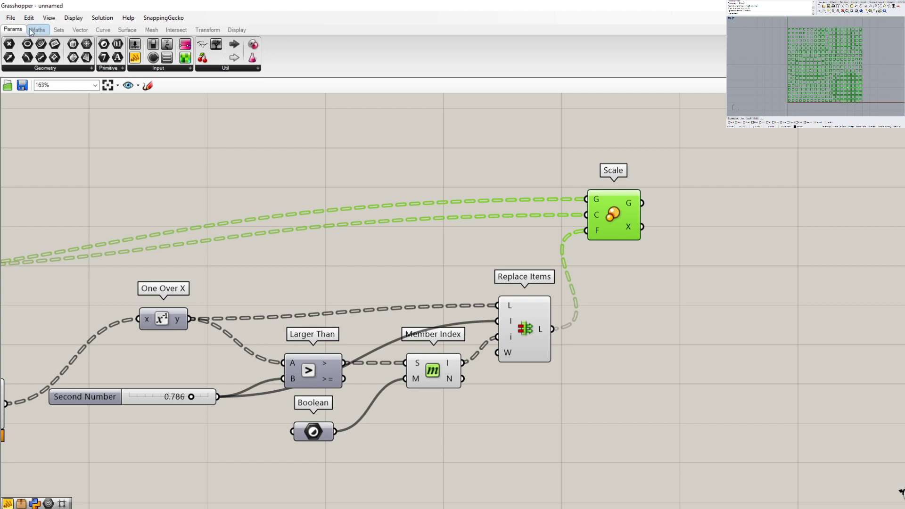
left_click(133, 45)
left_click(428, 252)
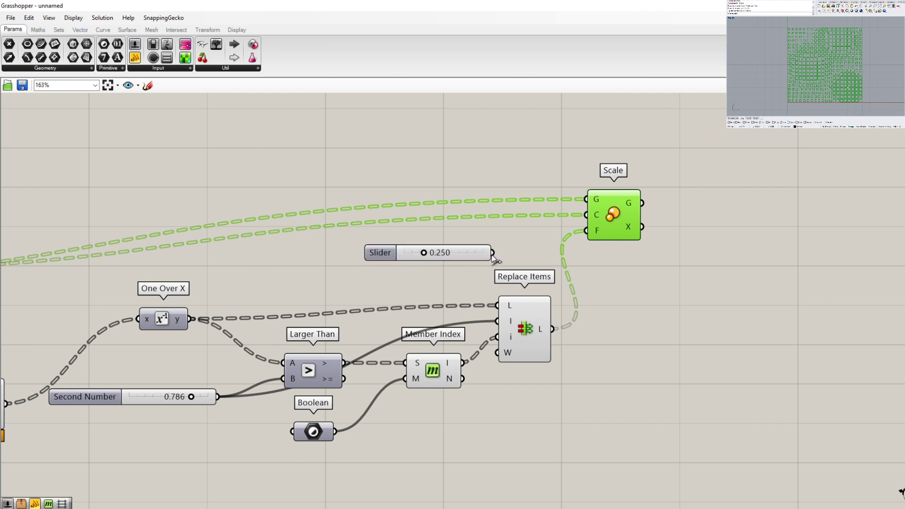
left_click_drag(493, 254, 587, 232)
scroll(477, 245, "up", 3)
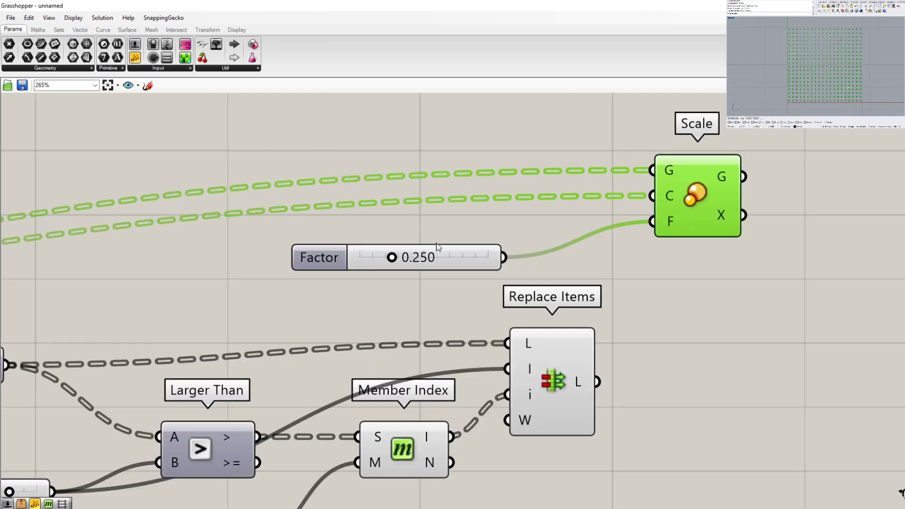
left_click_drag(394, 258, 442, 242)
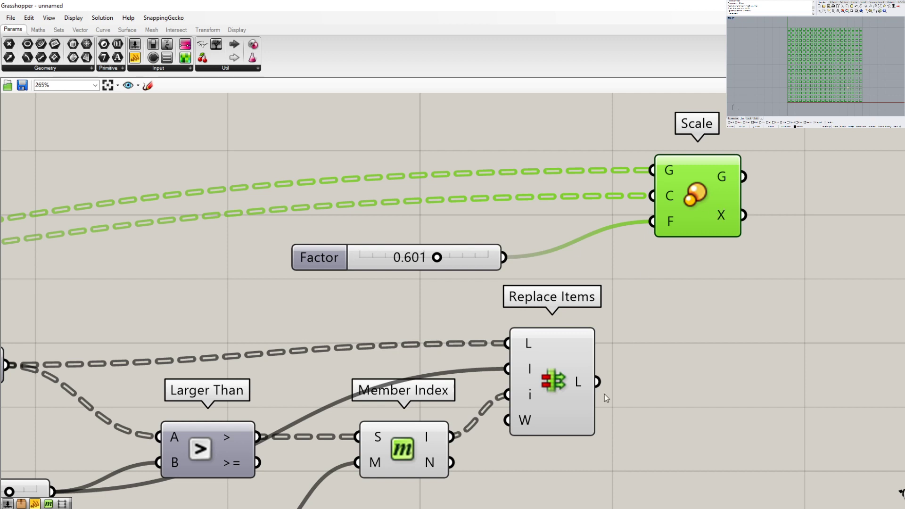
Step: Move Replace Items and Scale a little farther downstream, away from Member Index and the Factor slider
left_click_drag(537, 393, 547, 401)
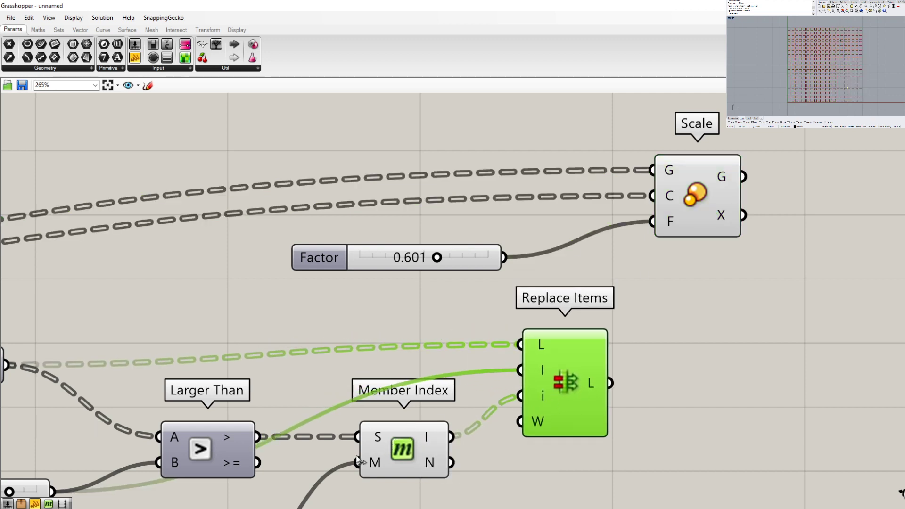
left_click_drag(580, 393, 598, 371)
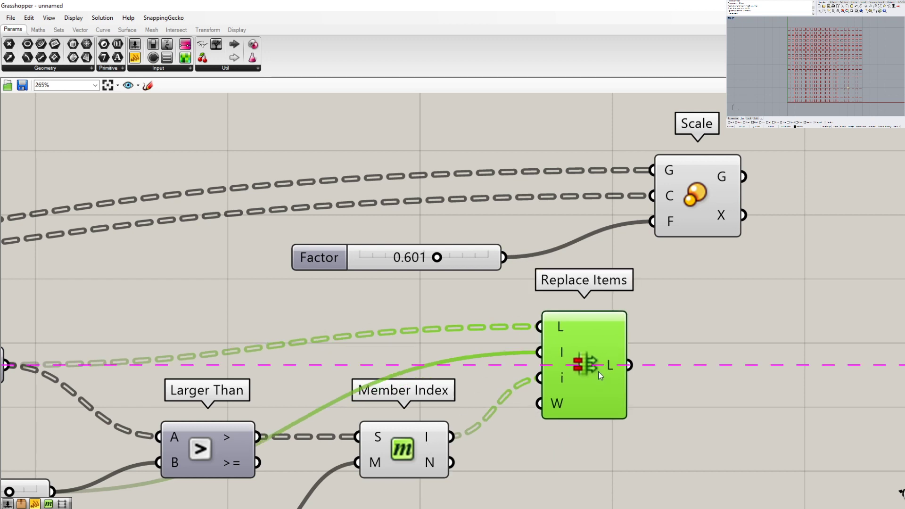
left_click_drag(696, 205, 725, 213)
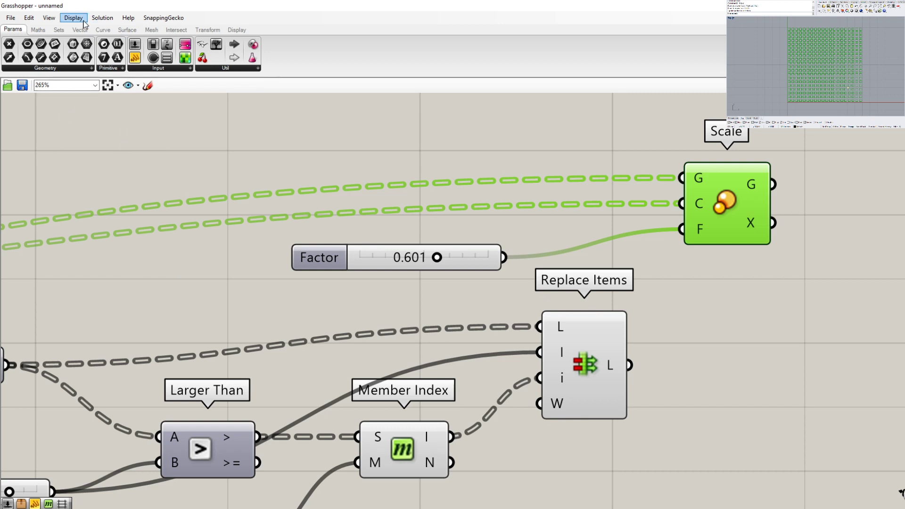
Step: Add an Extrude component beyond Scale and connect Scale's G output to its B input
left_click(124, 31)
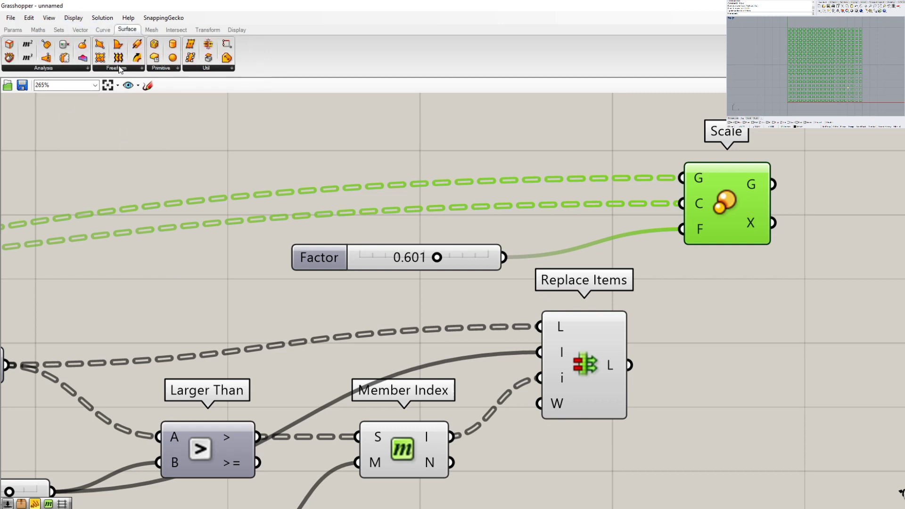
left_click(120, 68)
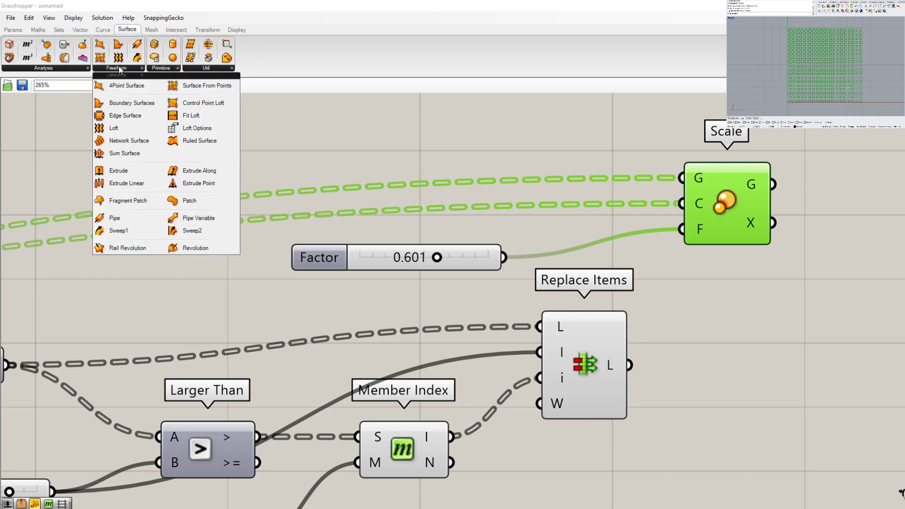
left_click(137, 173)
scroll(131, 160, "down", 4)
scroll(605, 194, "up", 2)
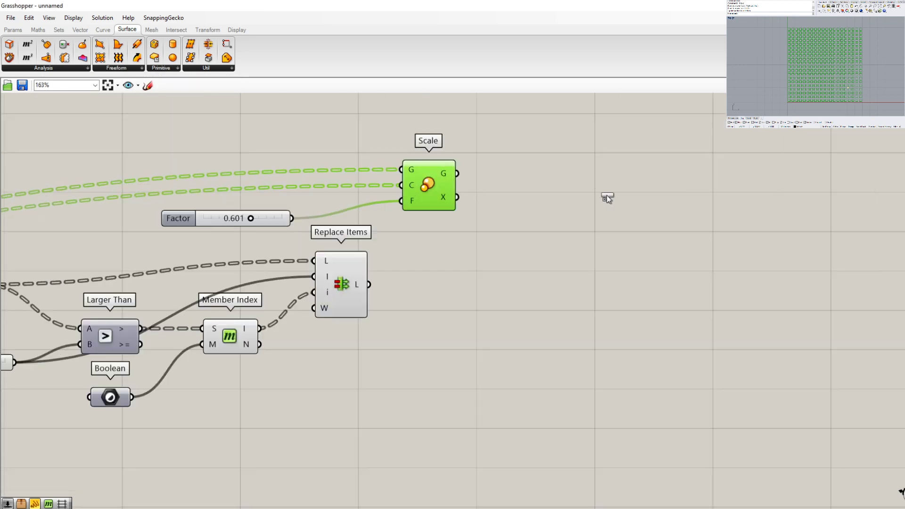
left_click(575, 223)
scroll(566, 223, "up", 2)
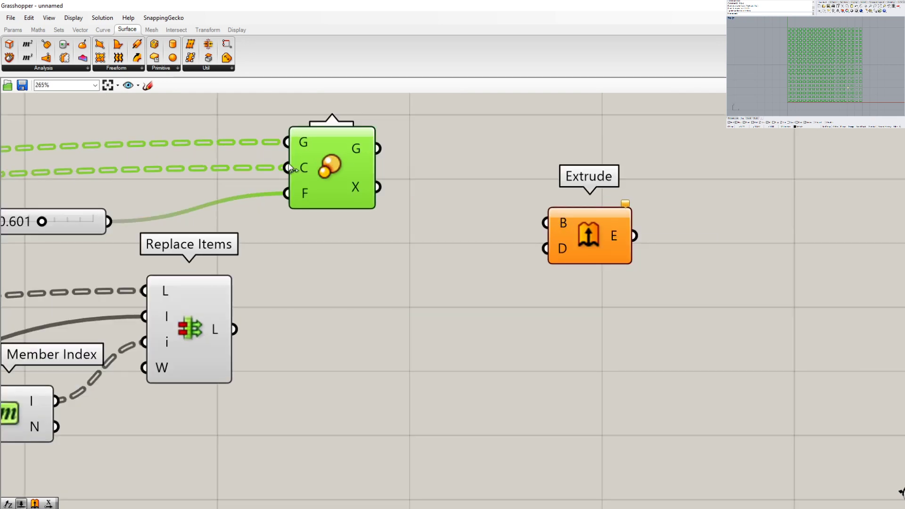
mouse_move(336, 170)
left_mouse_down()
mouse_move(342, 133)
mouse_move(337, 169)
left_mouse_up()
left_click_drag(378, 147, 542, 222)
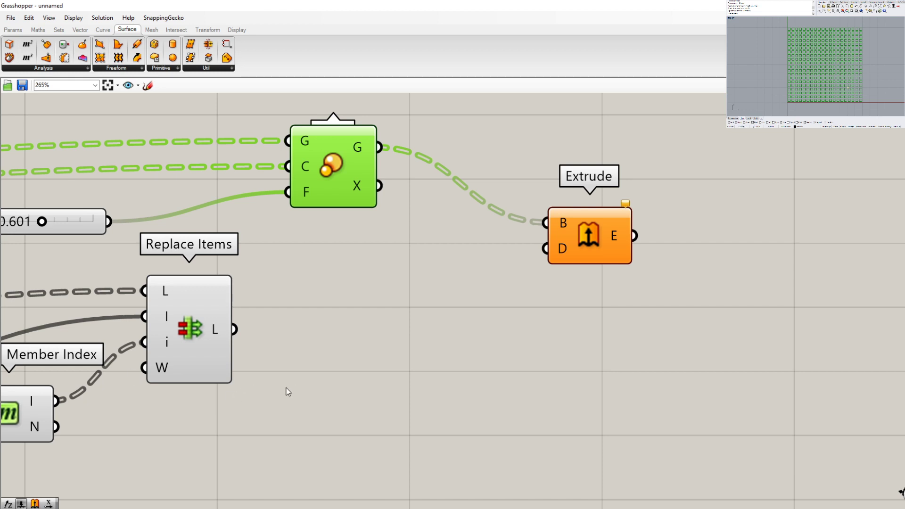
Step: Add a Unit Z vector, connect it to Extrude's D input, and feed its F input from Replace Items' L output
mouse_move(586, 248)
left_mouse_down()
mouse_move(596, 239)
mouse_move(595, 246)
left_mouse_up()
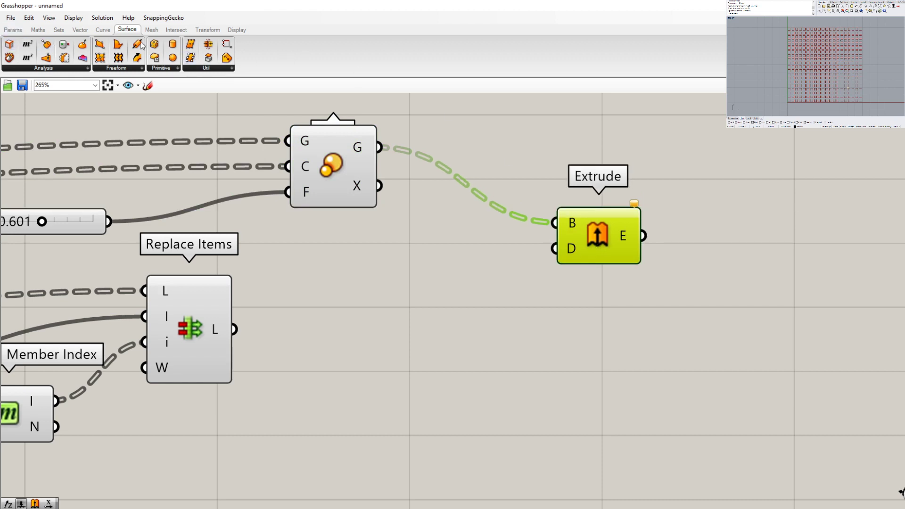
left_click(80, 29)
left_click(204, 70)
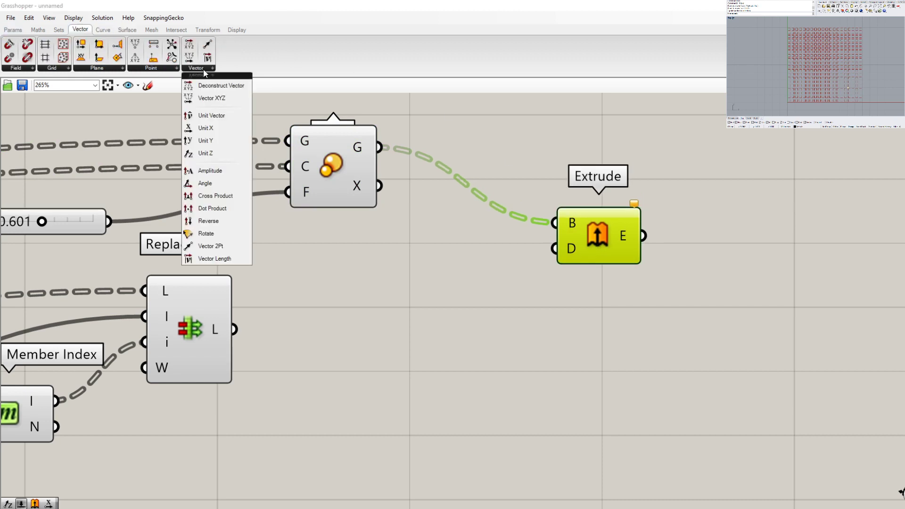
left_click_drag(218, 150, 556, 248)
mouse_move(575, 251)
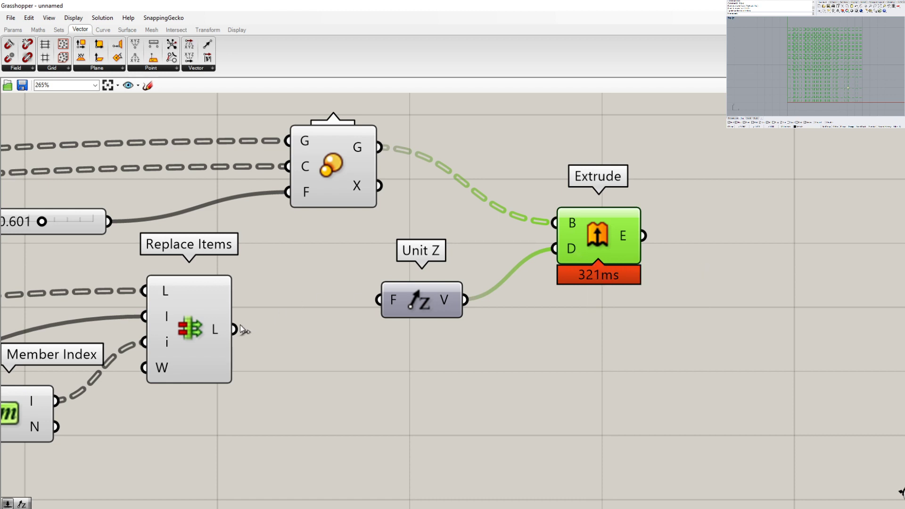
left_click_drag(240, 329, 361, 299)
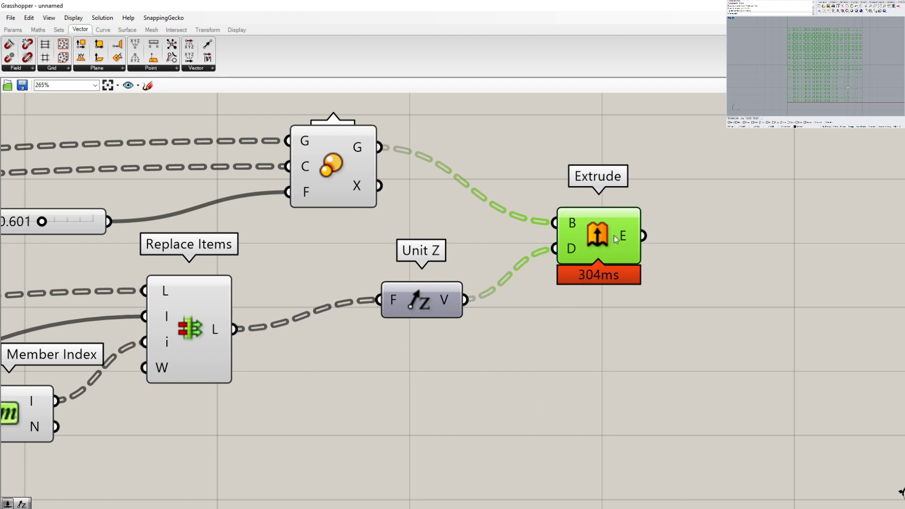
left_click(666, 333)
left_click(634, 250)
Step: Switch Rhino to a maximized Perspective viewport and examine the extruded grid from different distances and angles
left_click(864, 70)
double_click(730, 18)
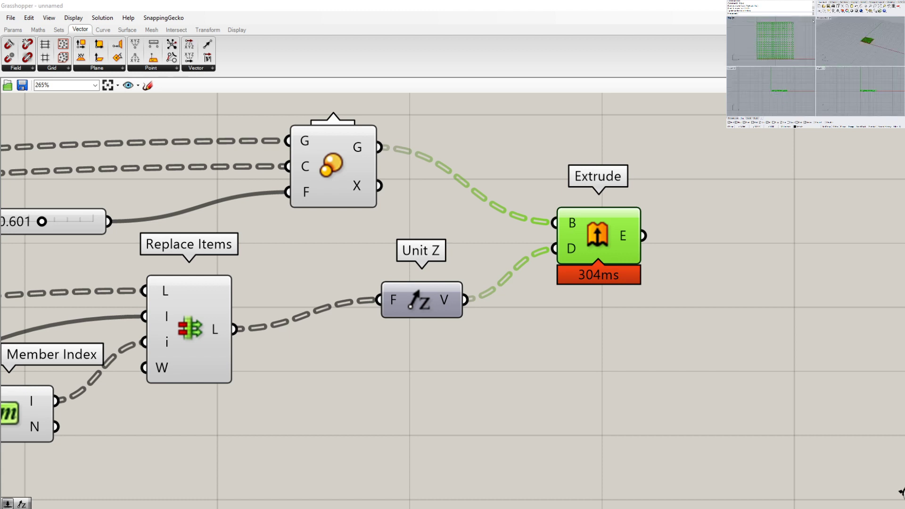
double_click(822, 18)
scroll(840, 66, "up", 12)
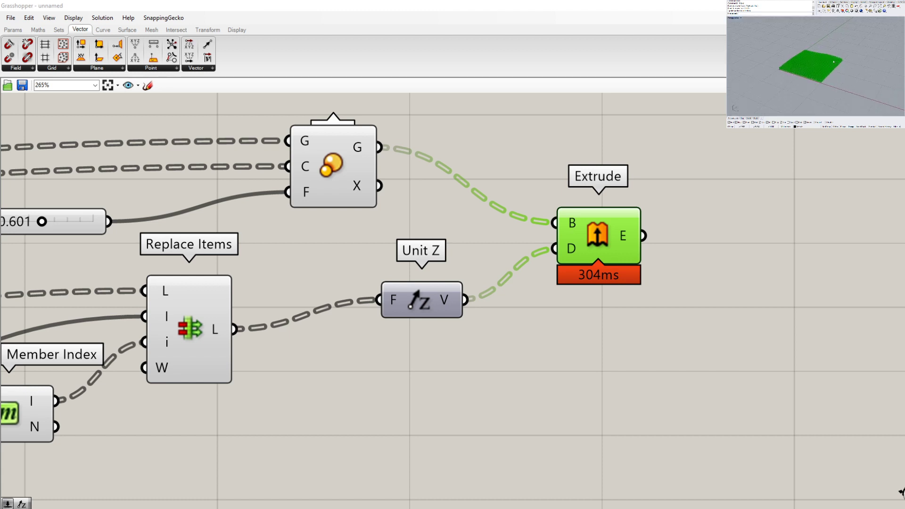
scroll(818, 67, "down", 6)
mouse_move(817, 68)
right_mouse_down()
mouse_move(810, 71)
mouse_move(828, 78)
right_mouse_up()
scroll(811, 71, "up", 8)
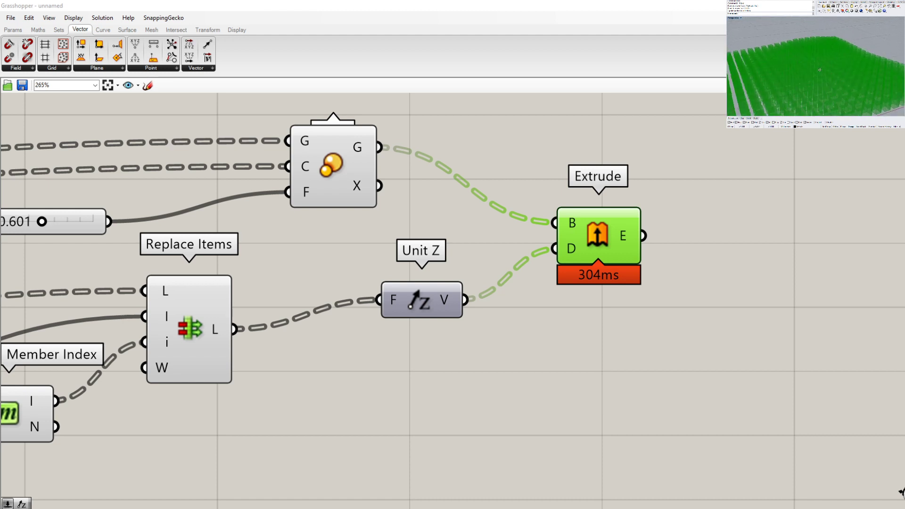
scroll(828, 78, "down", 5)
scroll(828, 77, "up", 3)
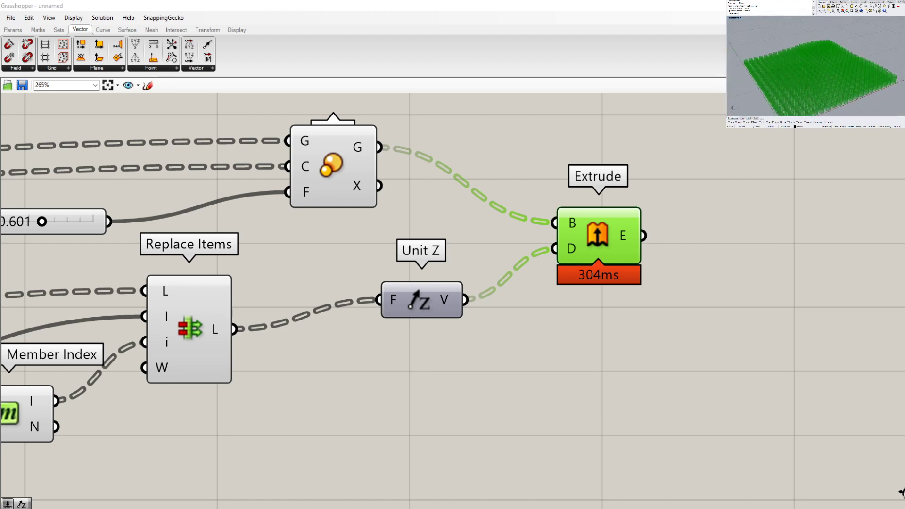
scroll(629, 361, "down", 3)
Step: Set the Variable y exponent slider to 1.797
scroll(427, 453, "down", 2)
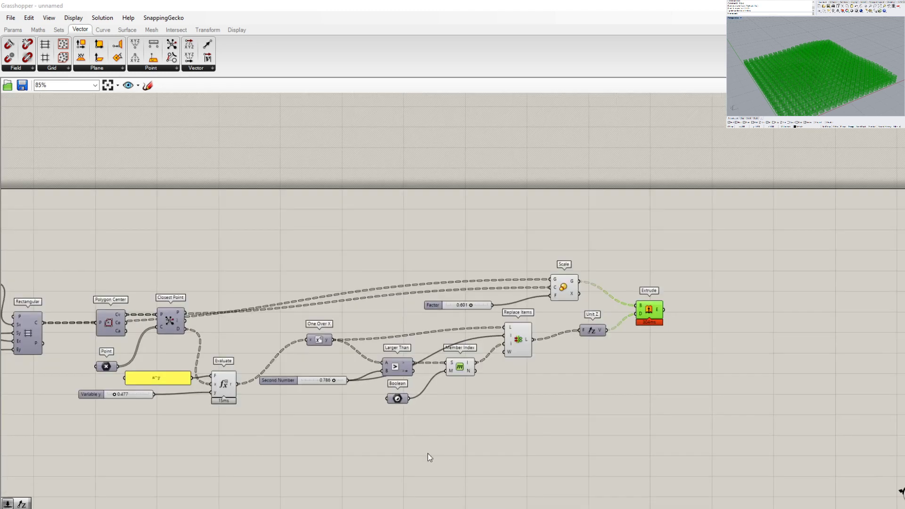
scroll(174, 410, "up", 1)
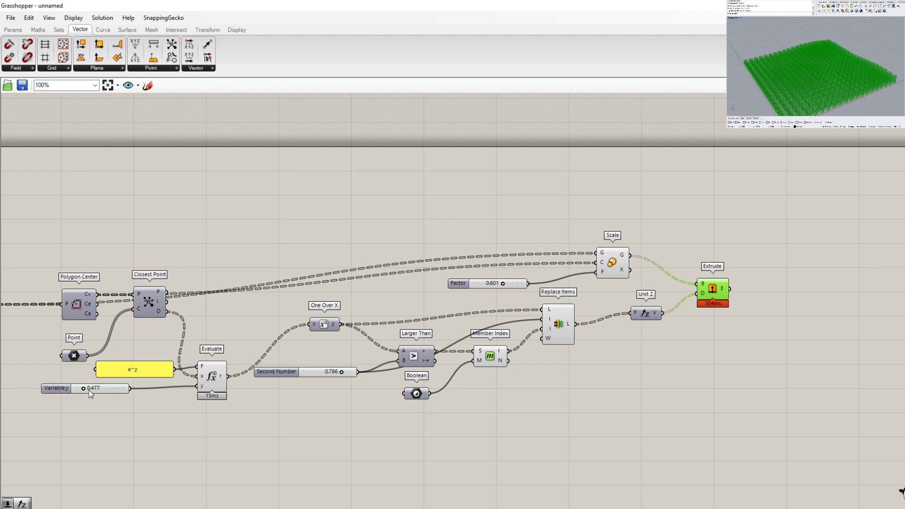
left_click_drag(95, 388, 105, 389)
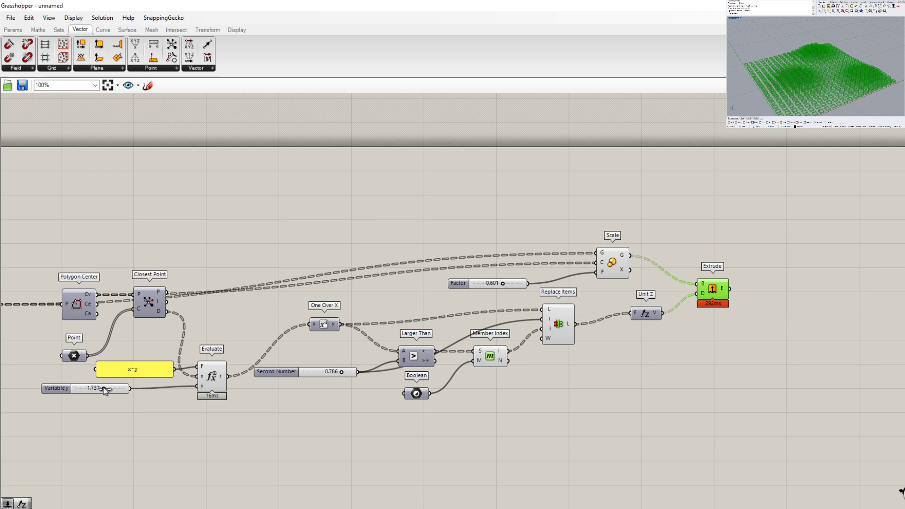
Step: Set the Second Number threshold slider to 1.000 and the Factor slider for Scale to 0.551
left_click(342, 373)
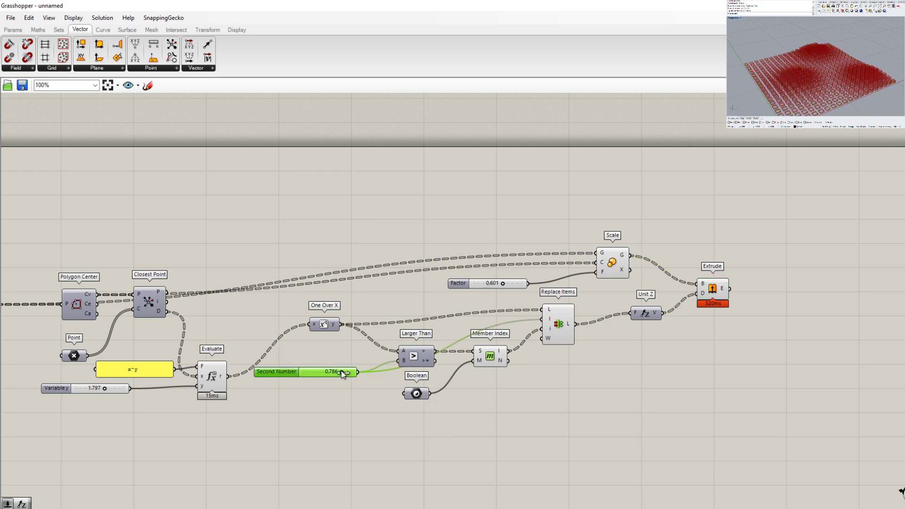
left_click_drag(343, 373, 350, 373)
left_click_drag(323, 375, 372, 375)
mouse_move(505, 285)
left_mouse_down()
mouse_move(516, 285)
mouse_move(500, 284)
left_mouse_up()
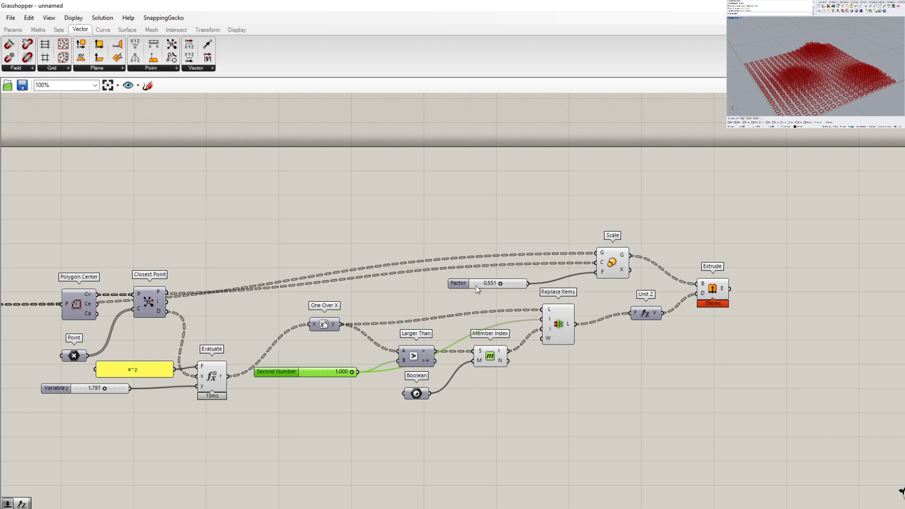
Step: Add a Cap Holes component after Extrude and connect Extrude's E output to its B input
scroll(859, 103, "up", 6)
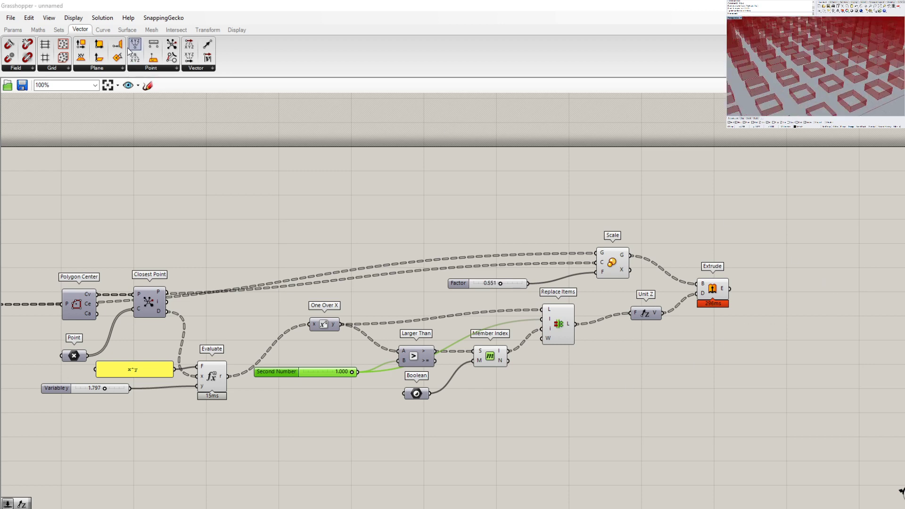
left_click(127, 29)
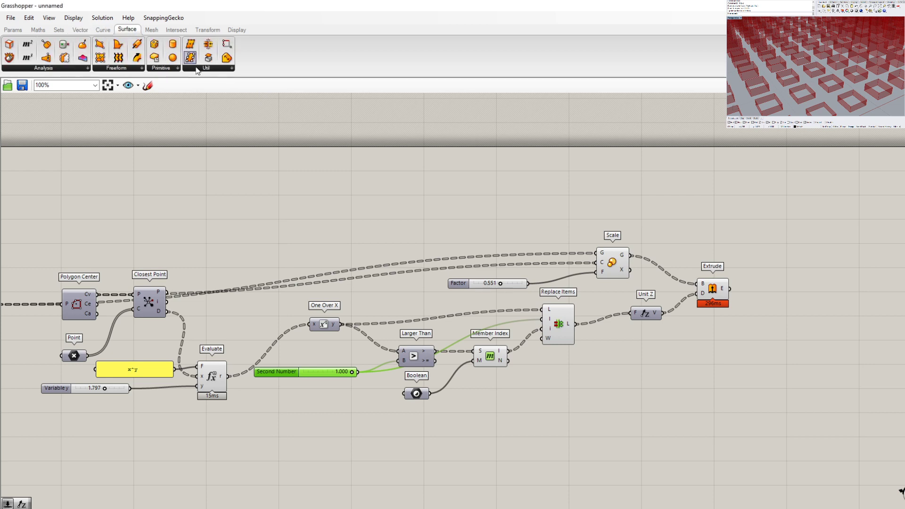
left_click(205, 68)
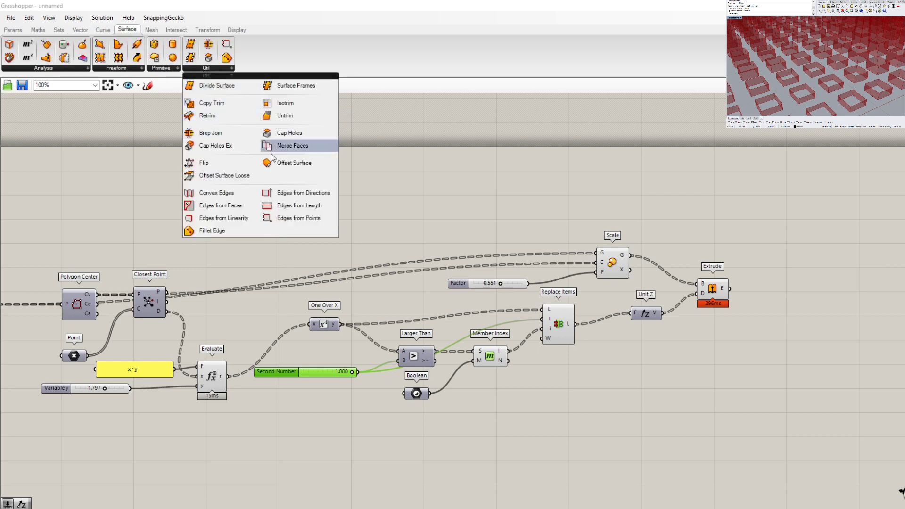
left_click(275, 135)
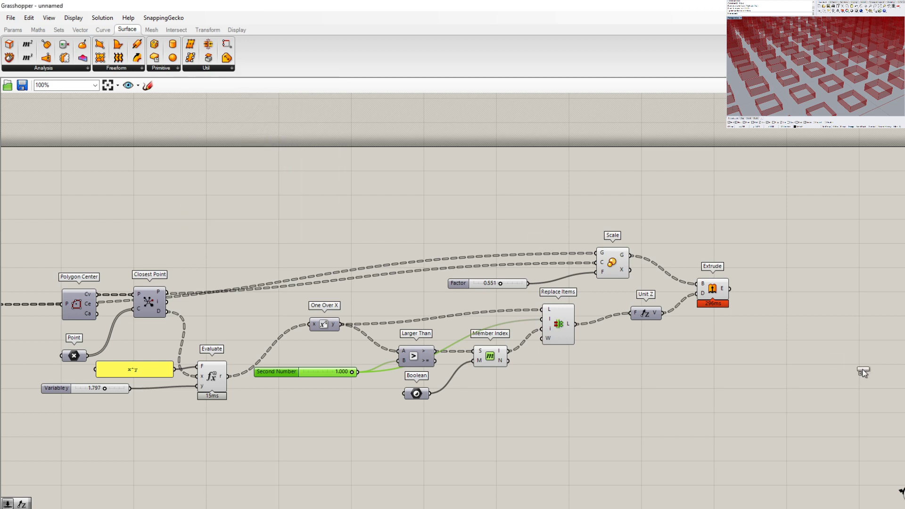
left_click(821, 301)
mouse_move(730, 289)
left_mouse_down()
mouse_move(810, 298)
mouse_move(794, 293)
left_mouse_up()
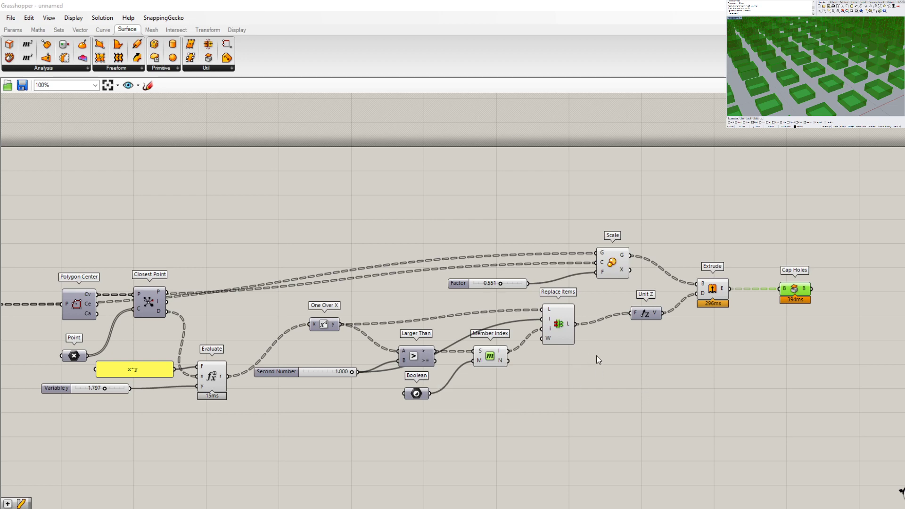
scroll(634, 321, "up", 3)
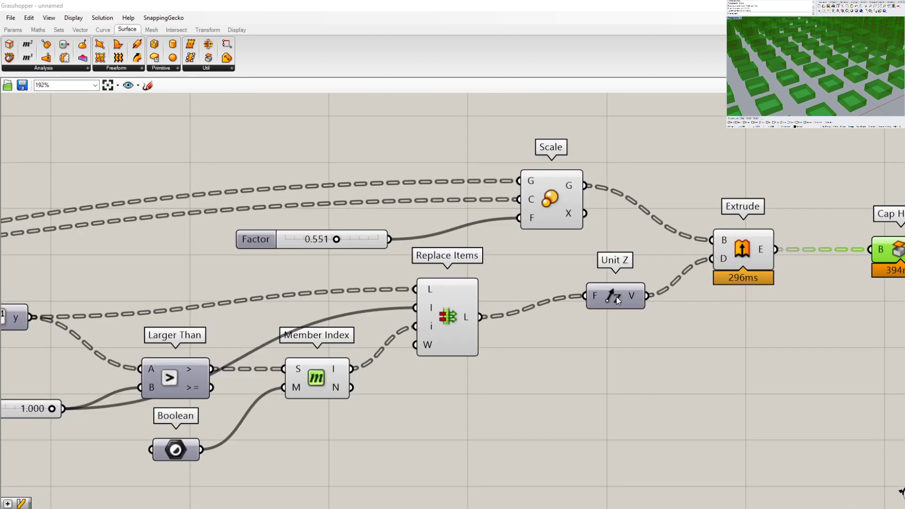
Step: Shift Unit Z down slightly and add a Multiplication component below it, feeding Replace Items' L output into its A input
left_click_drag(618, 301, 614, 313)
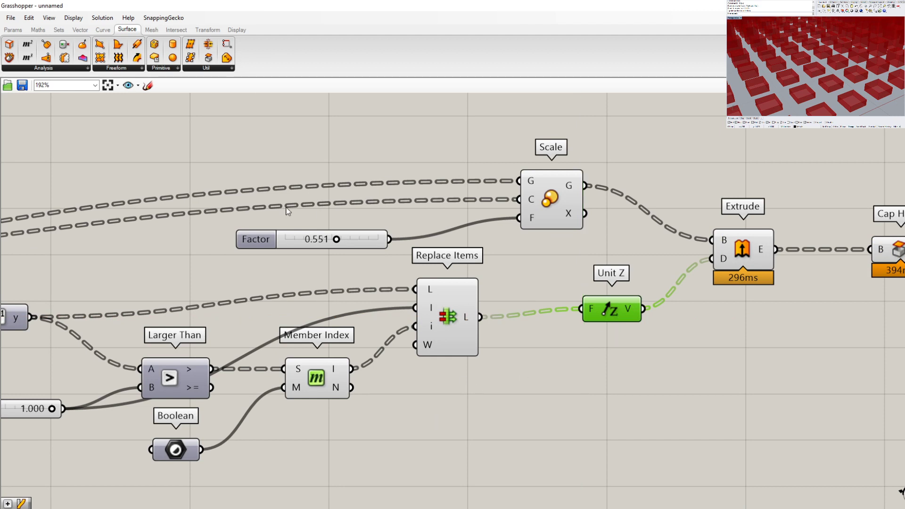
scroll(839, 74, "down", 5)
scroll(840, 74, "up", 6)
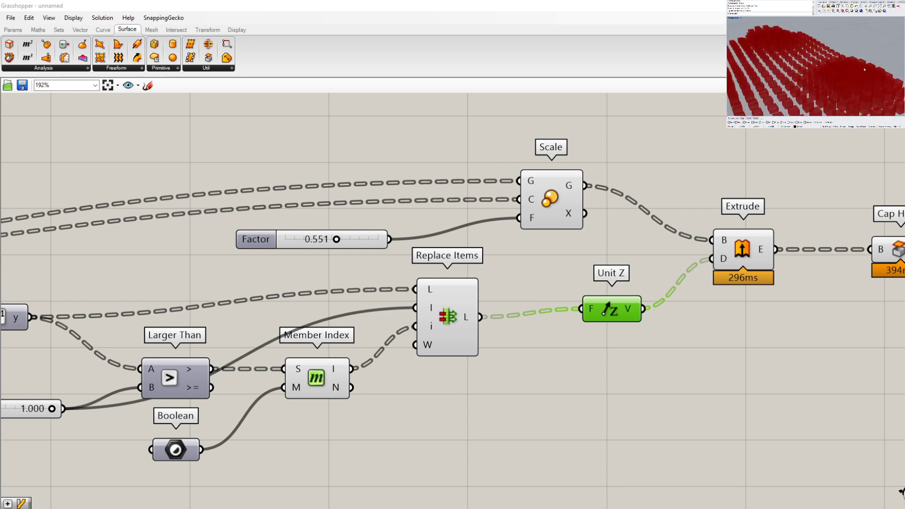
scroll(452, 184, "down", 2)
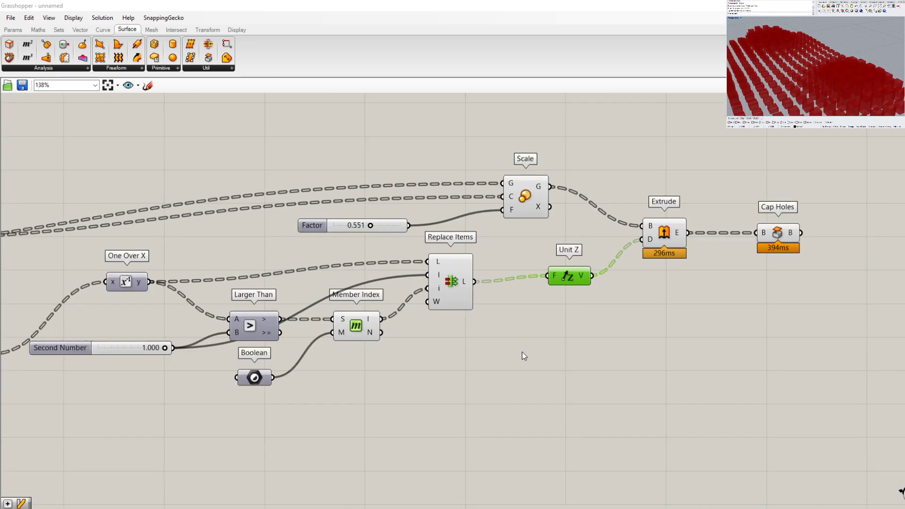
left_click(38, 29)
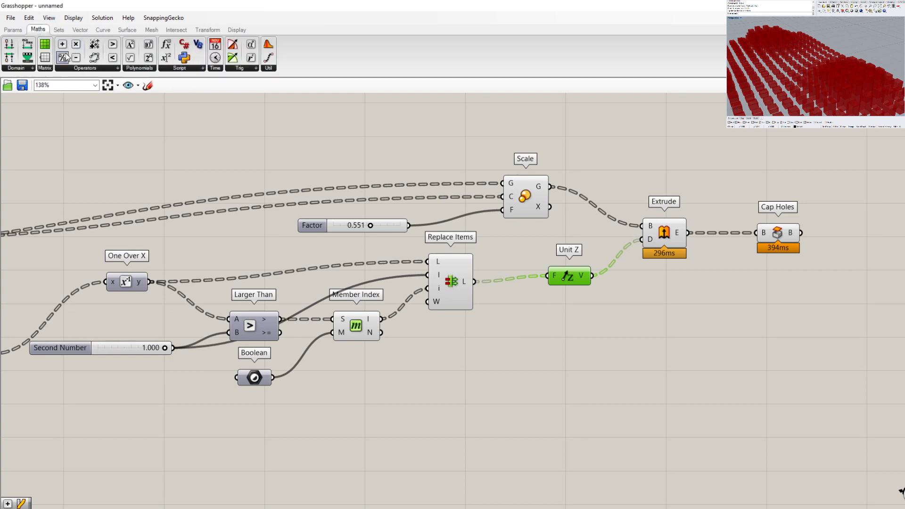
left_click_drag(74, 46, 533, 321)
scroll(485, 297, "up", 1)
left_click_drag(474, 282, 509, 313)
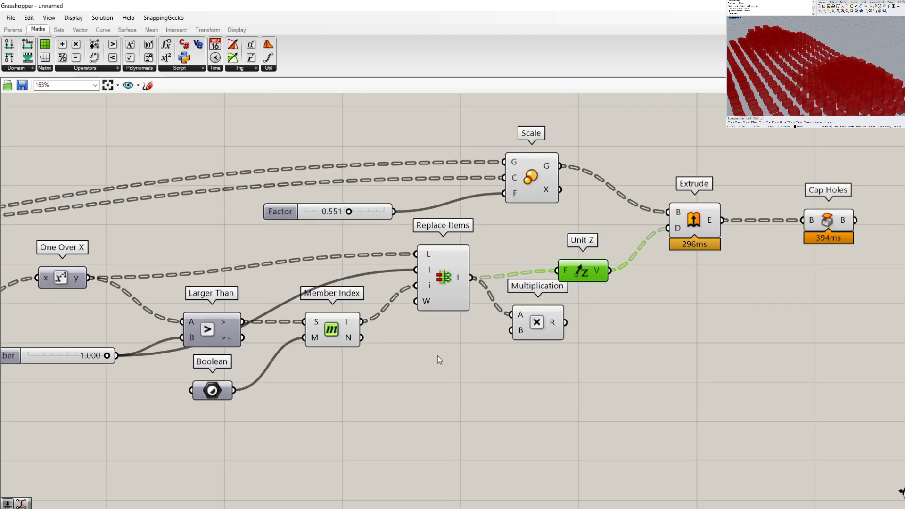
Step: Add a number slider below Member Index and set its maximum to 4
left_click(13, 29)
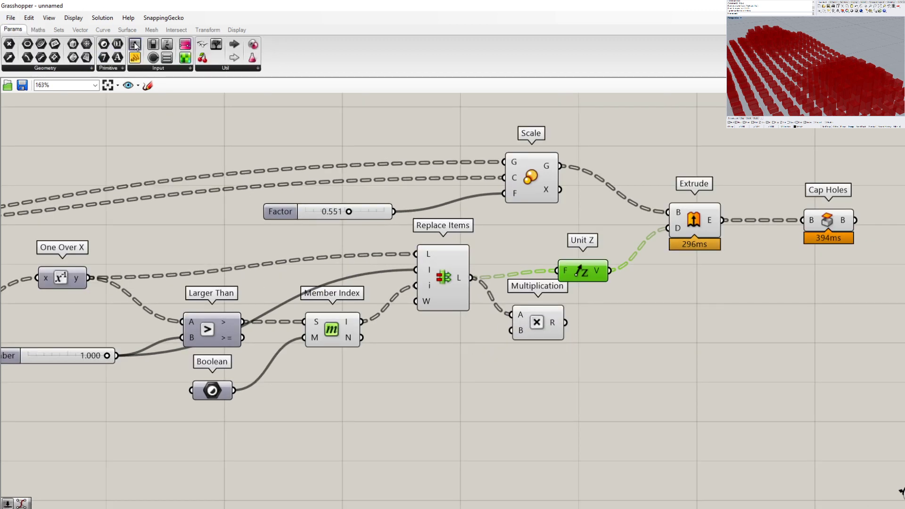
left_click_drag(135, 46, 356, 394)
double_click(356, 394)
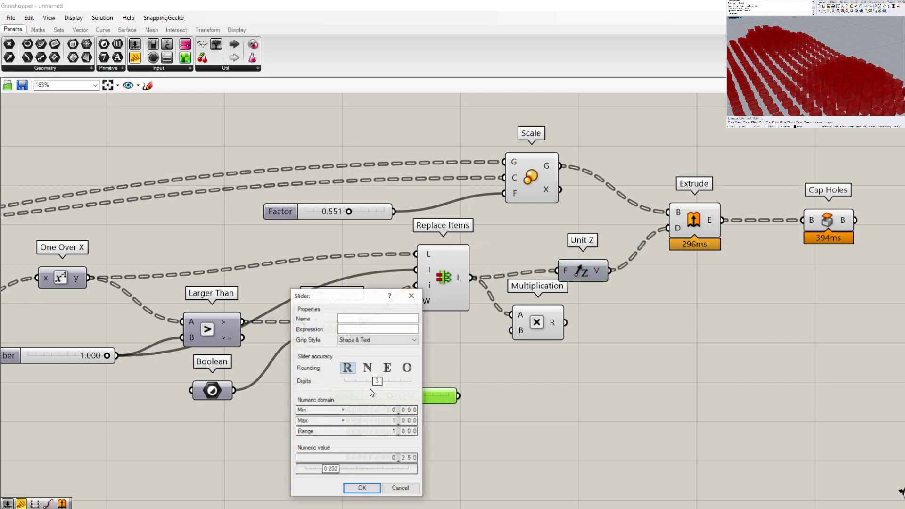
double_click(381, 421)
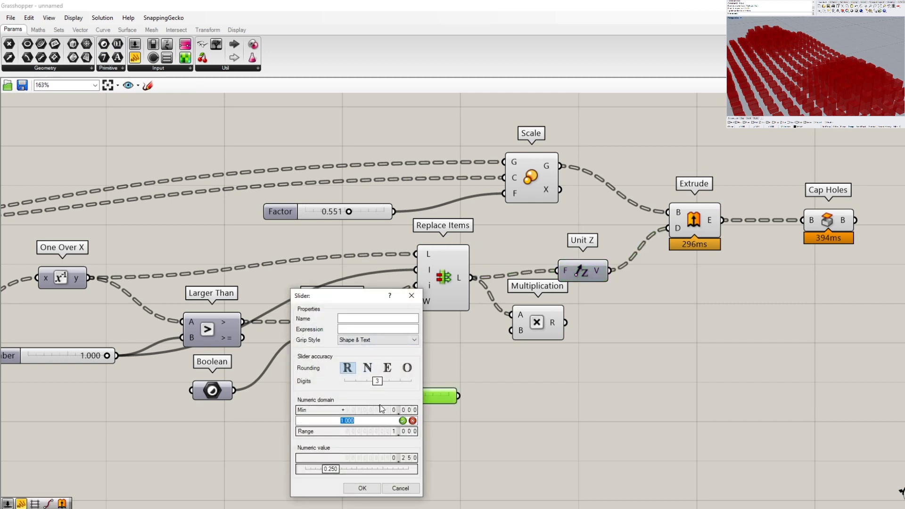
type("4")
key("Return")
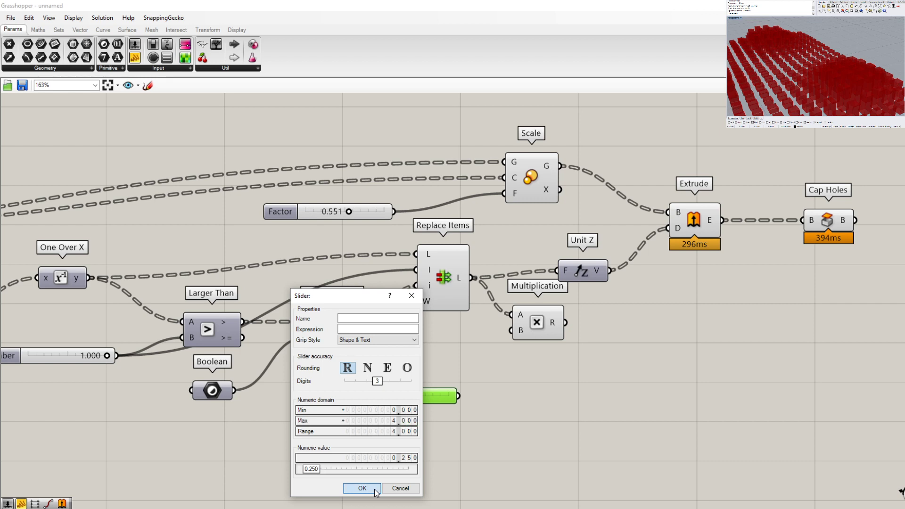
left_click(376, 492)
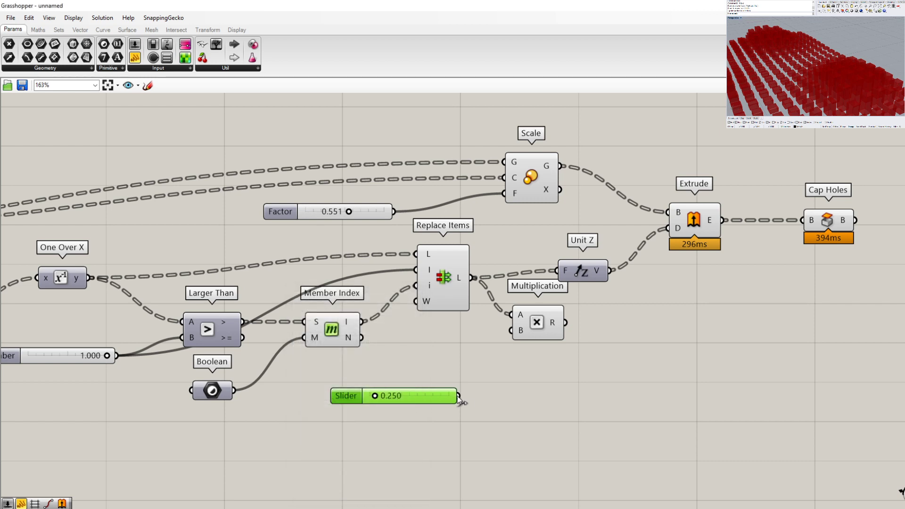
Step: Wire the new slider into Multiplication's B and the R output into Unit Z's F, and set the slider to 2.604
left_click_drag(457, 396, 511, 330)
left_click(572, 323)
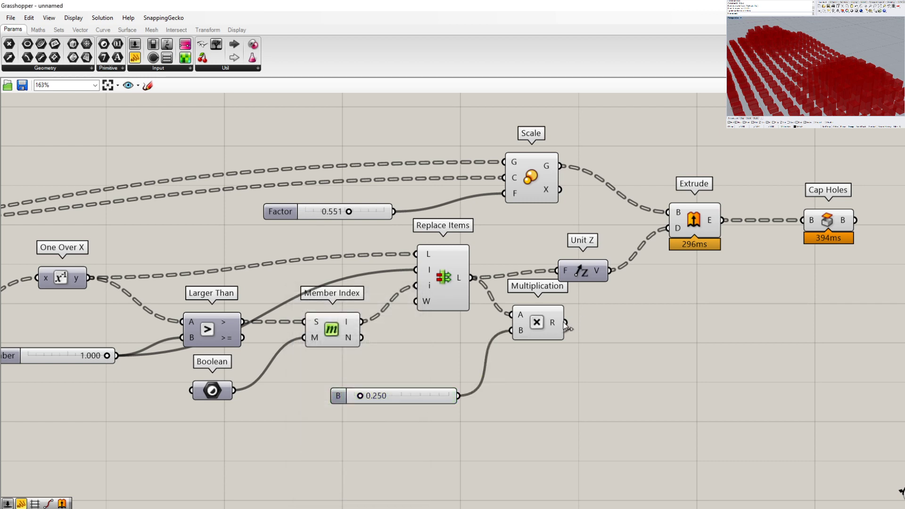
left_click_drag(545, 330, 558, 270)
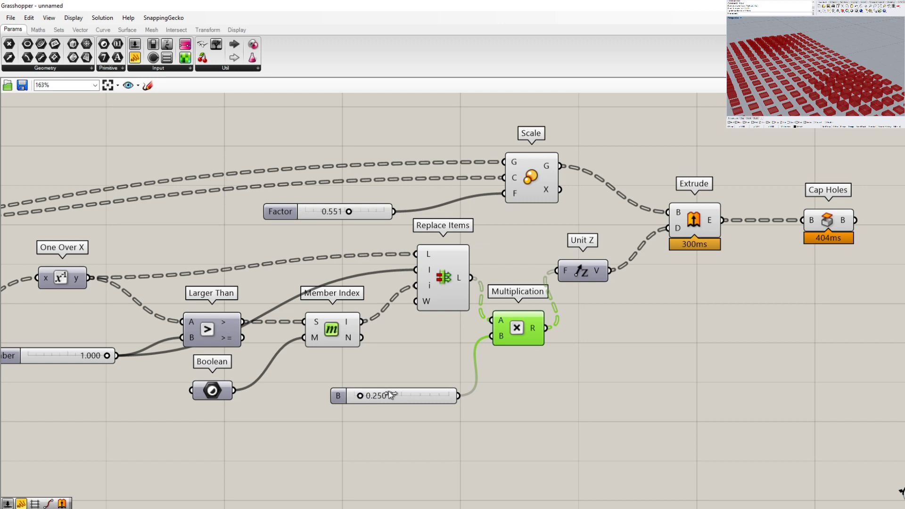
left_click_drag(417, 391, 415, 396)
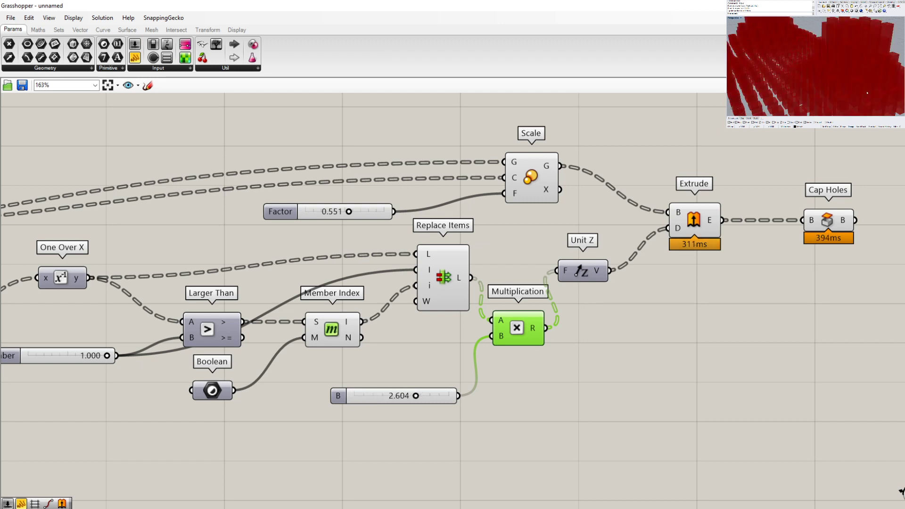
right_click_drag(829, 70, 845, 56)
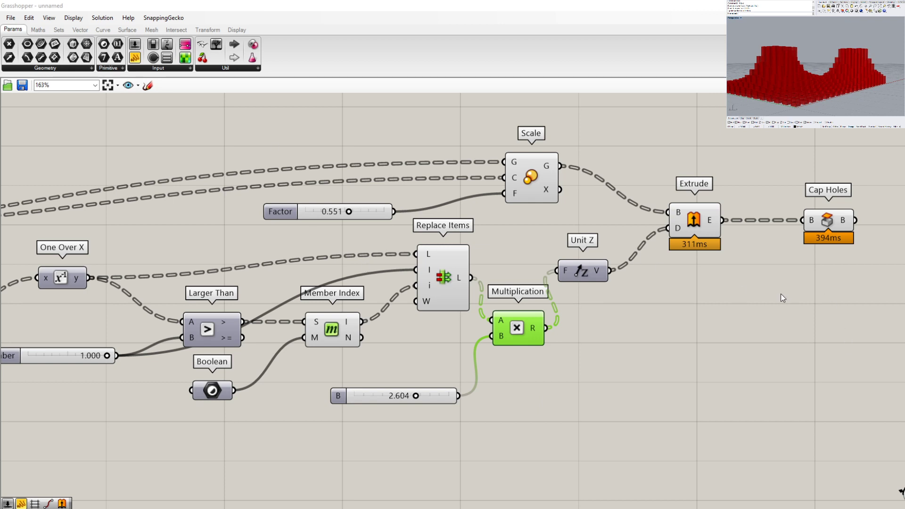
Step: Move Extrude and Cap Holes aside and insert a Reverse component between Unit Z's V output and Extrude's D input
left_click_drag(789, 310, 656, 181)
left_click_drag(846, 356, 751, 219)
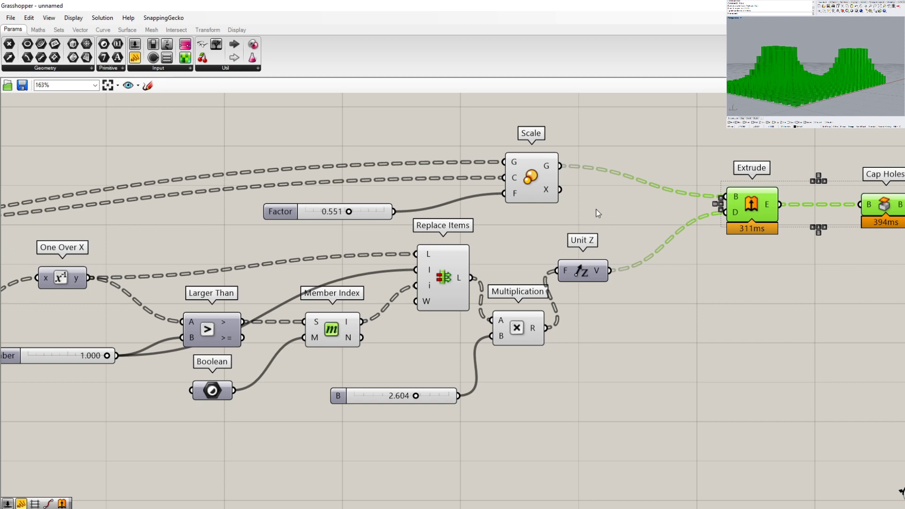
left_click(80, 29)
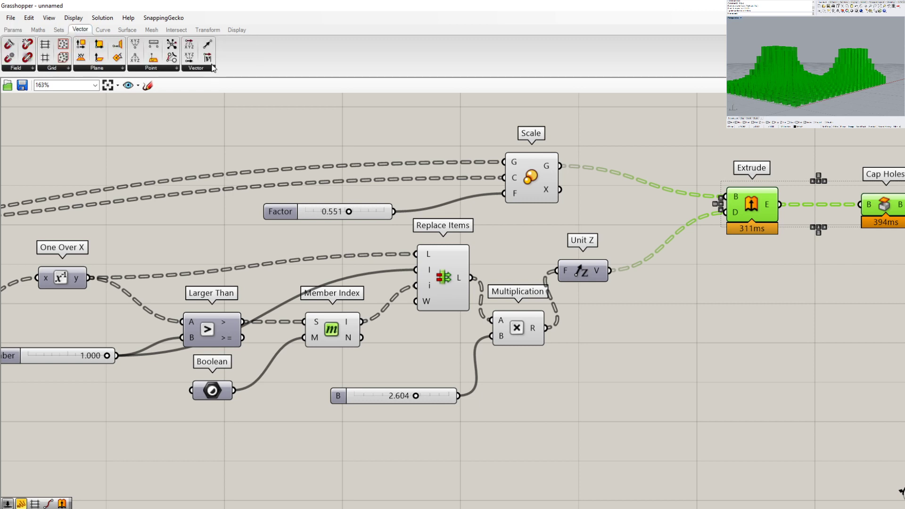
left_click(204, 69)
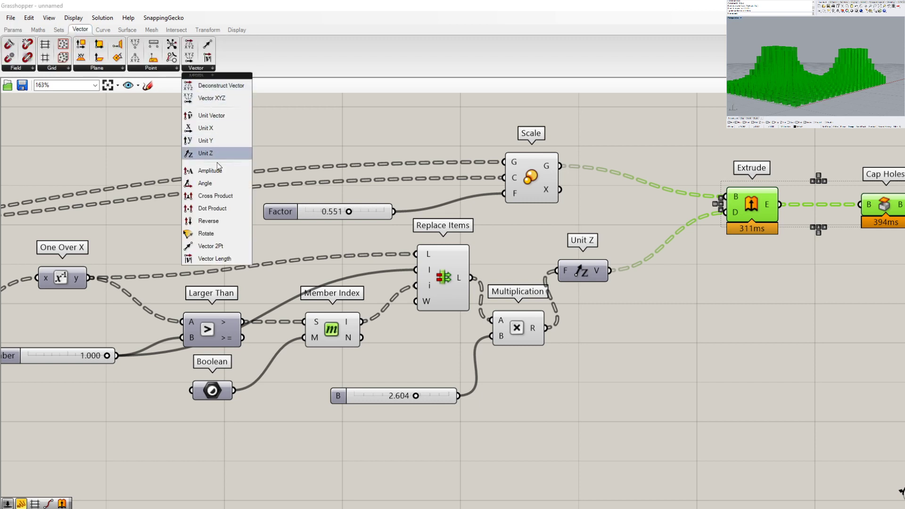
left_click(215, 219)
left_click(683, 311)
left_click_drag(610, 271, 656, 311)
left_click_drag(711, 311, 726, 213)
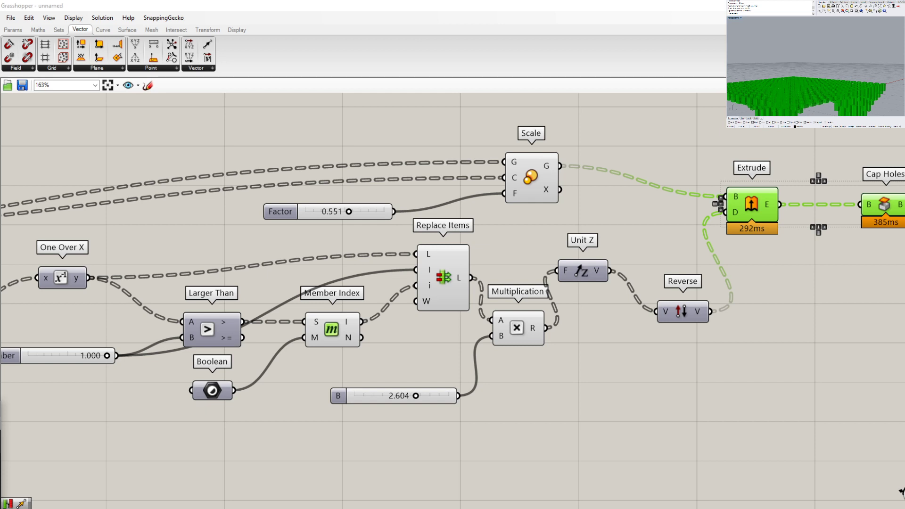
Step: Switch to Rhino and reposition the attractor points with two Move commands in the Perspective viewport
right_click_drag(778, 89, 827, 98)
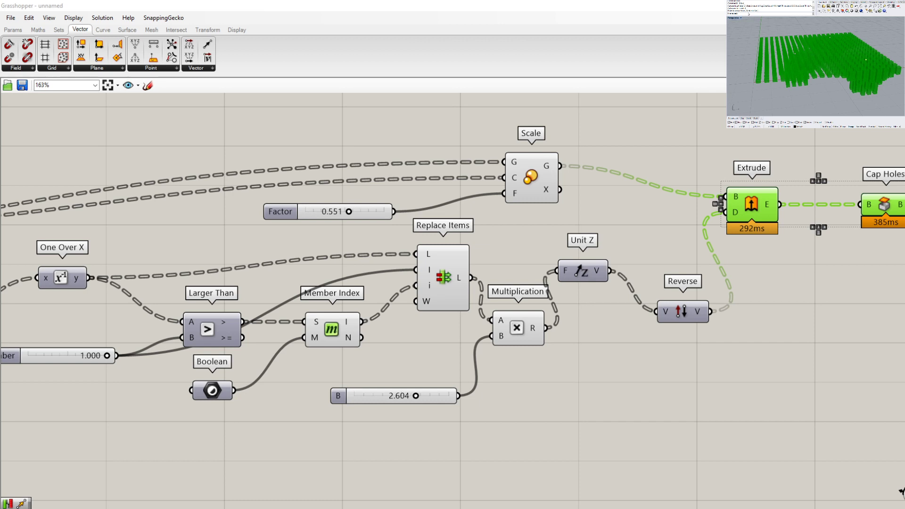
type("m")
key("Return")
left_click(836, 100)
left_click(846, 92)
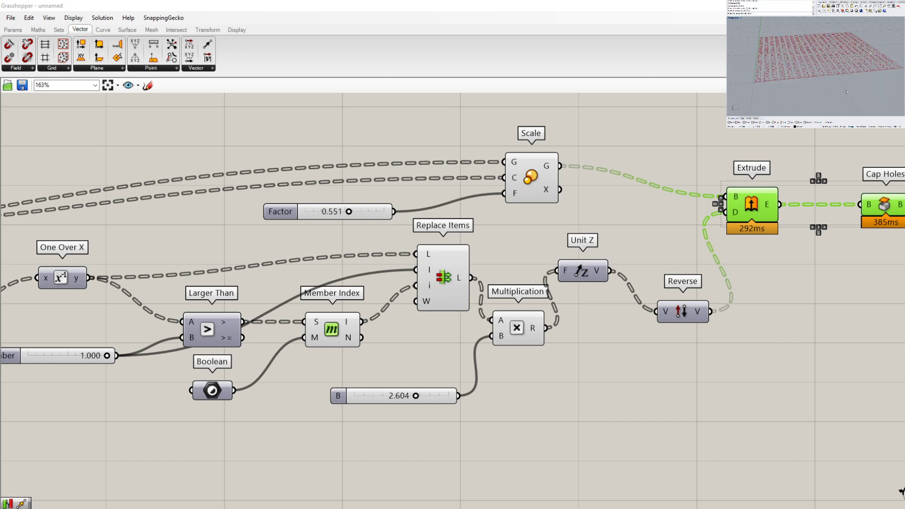
type("m")
key("Return")
left_click(883, 96)
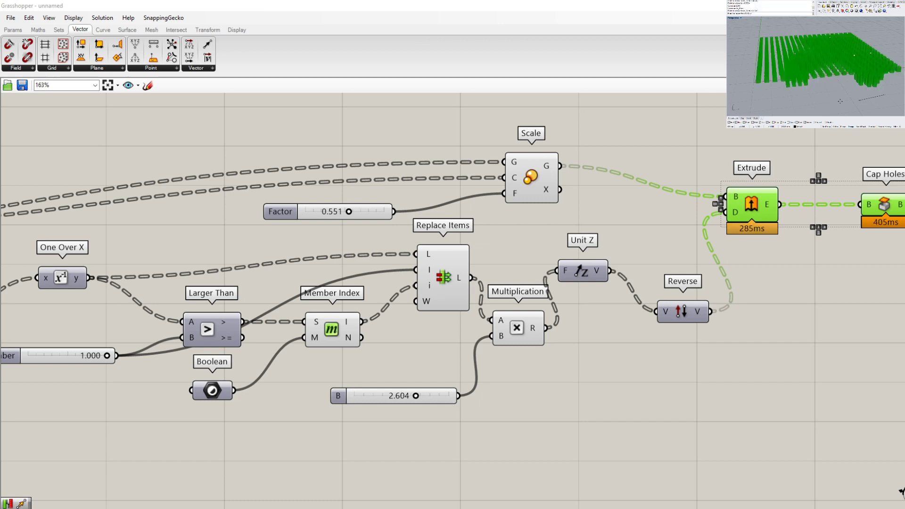
left_click(796, 93)
Step: Inspect the reversed extrusions up close and move an attractor point once more across the grid
scroll(805, 74, "up", 4)
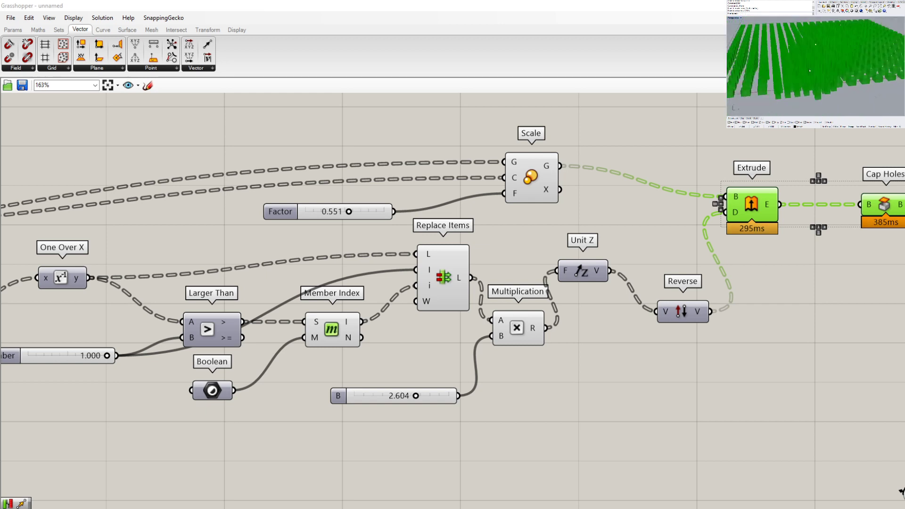
mouse_move(806, 74)
right_mouse_down()
mouse_move(807, 59)
mouse_move(807, 90)
right_mouse_up()
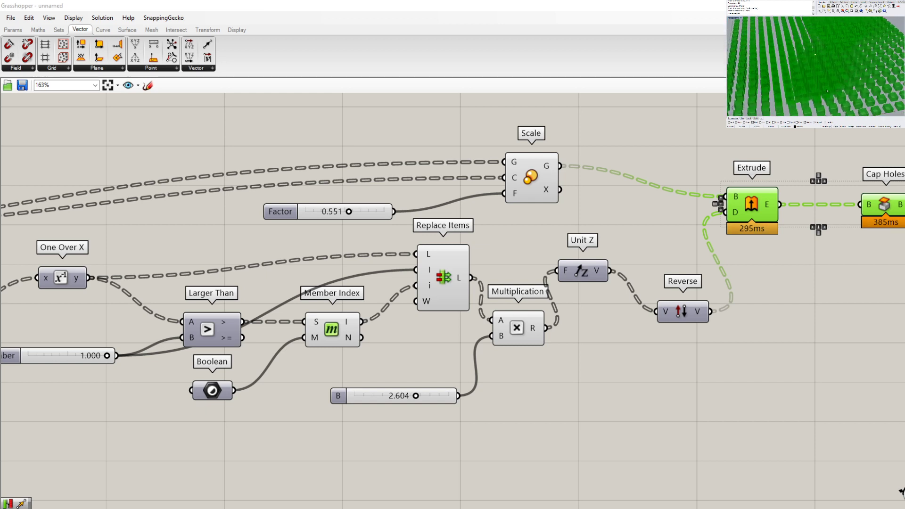
type("m")
key("Return")
scroll(807, 85, "down", 4)
left_click(797, 89)
left_click(844, 81)
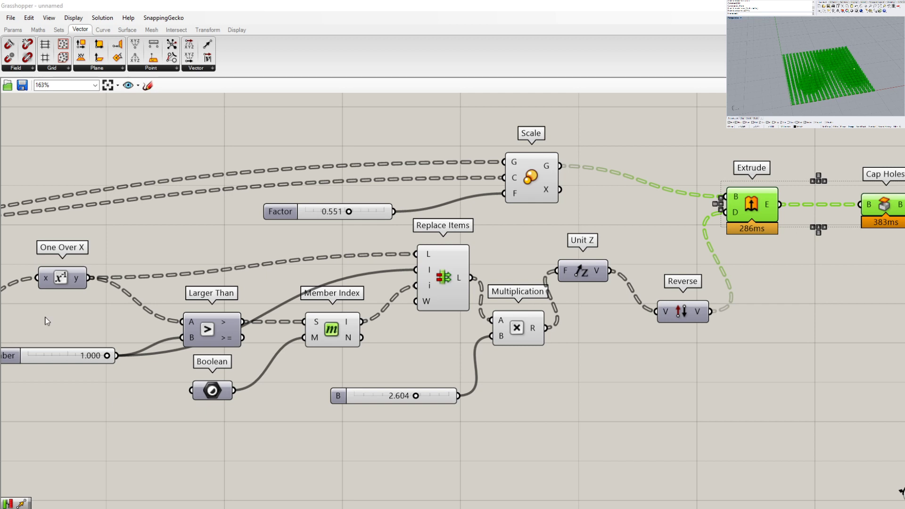
Step: Return to Grasshopper and set the Factor slider for Scale to 0.650
left_click(599, 370)
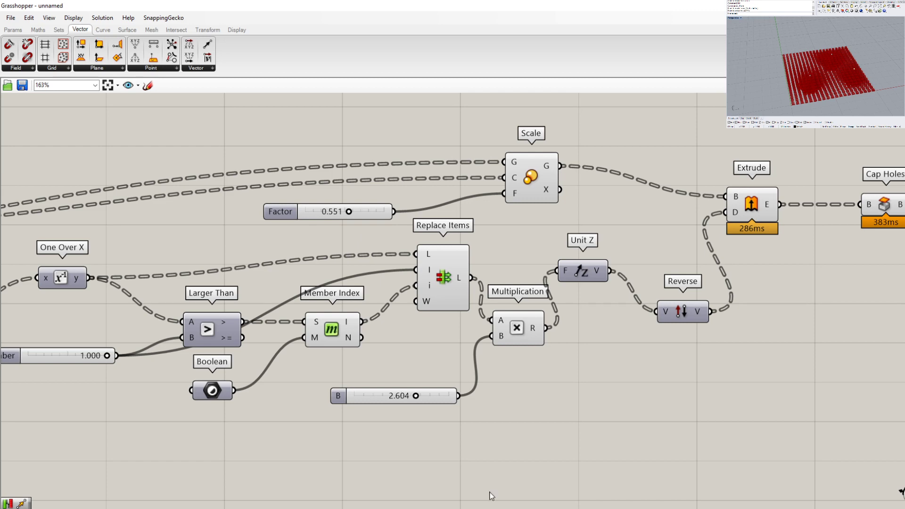
scroll(361, 248, "down", 3)
scroll(721, 234, "up", 3)
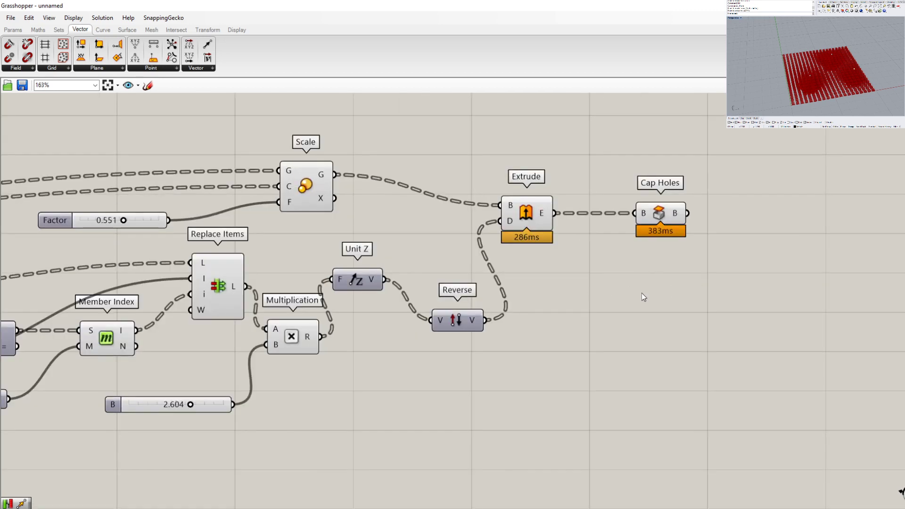
scroll(102, 200, "up", 3)
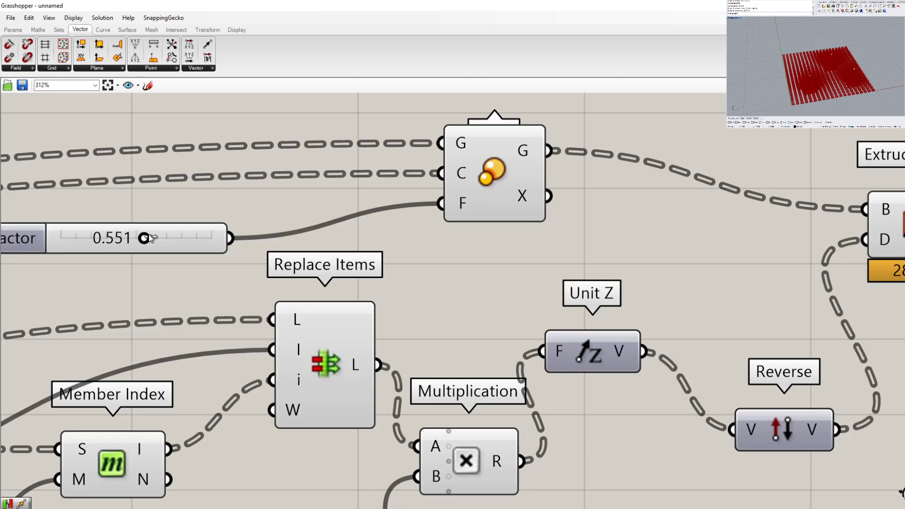
left_click_drag(155, 239, 157, 239)
scroll(157, 239, "down", 4)
scroll(424, 282, "up", 3)
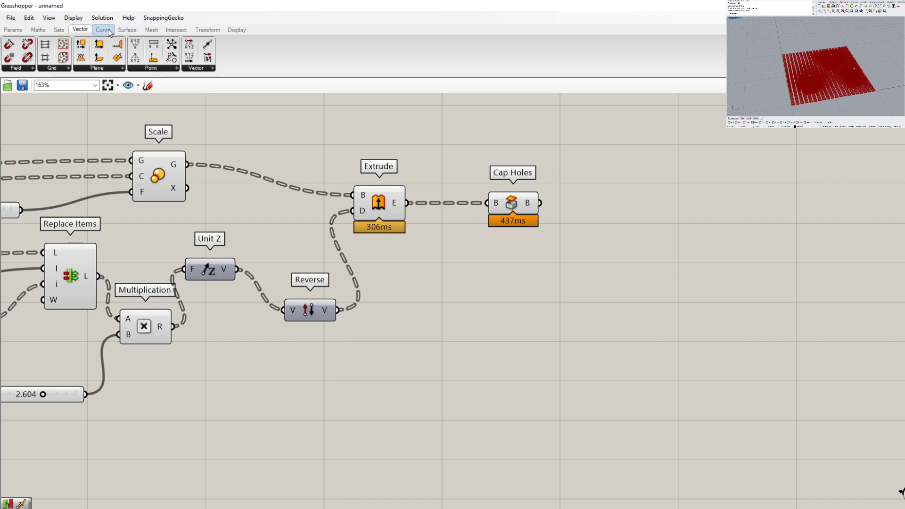
Step: Add a Gradient component to the canvas below Reverse
left_click(13, 29)
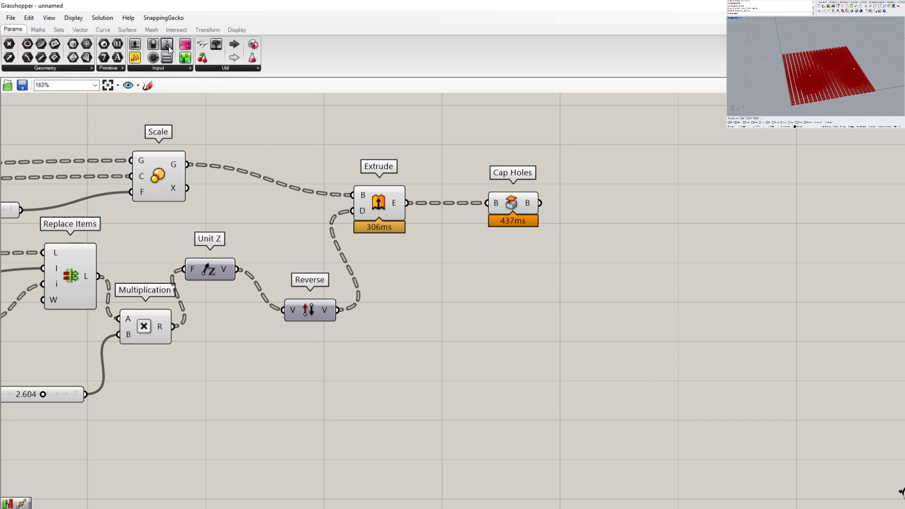
left_click_drag(184, 46, 335, 384)
left_click(161, 69)
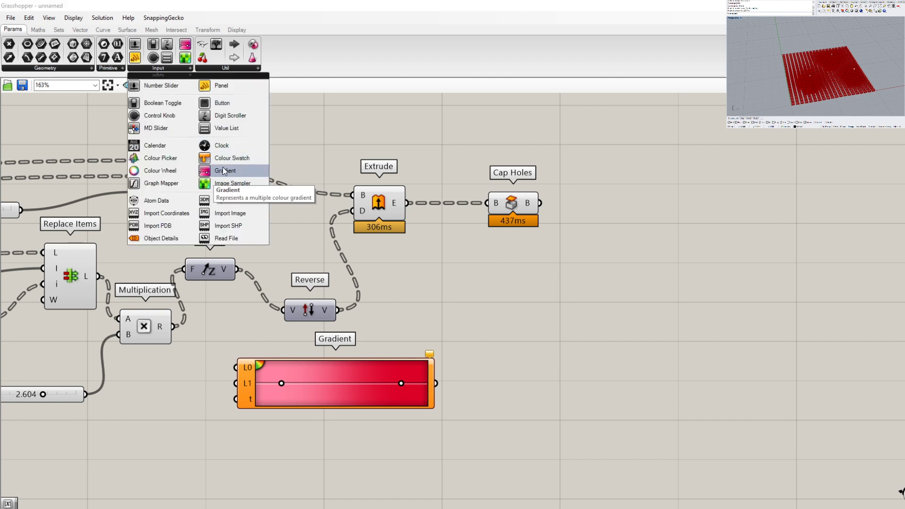
scroll(264, 375, "up", 5)
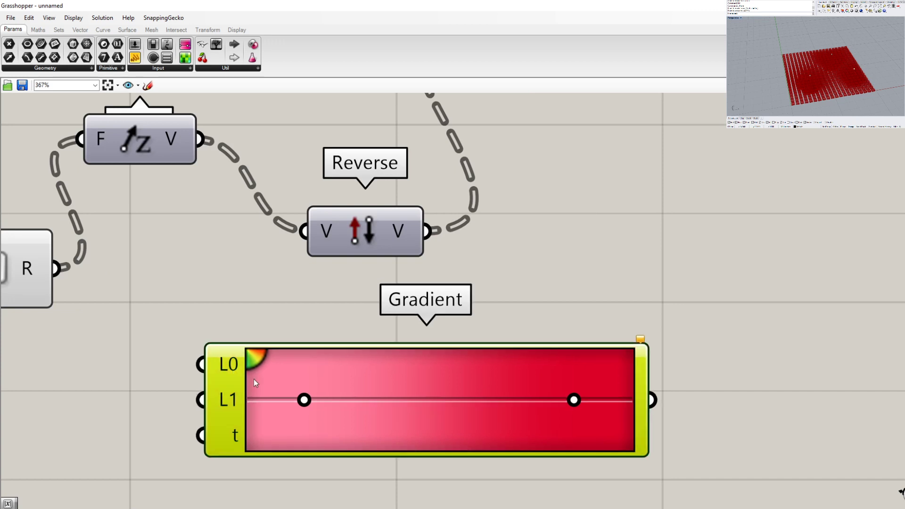
right_click_drag(254, 379, 388, 374)
scroll(387, 373, "down", 3)
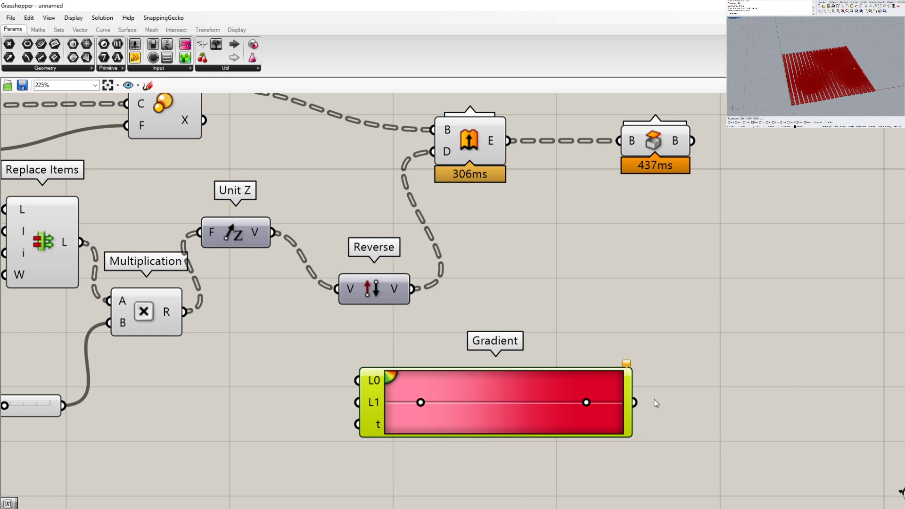
scroll(689, 297, "down", 3)
scroll(374, 318, "down", 2)
scroll(412, 335, "up", 5)
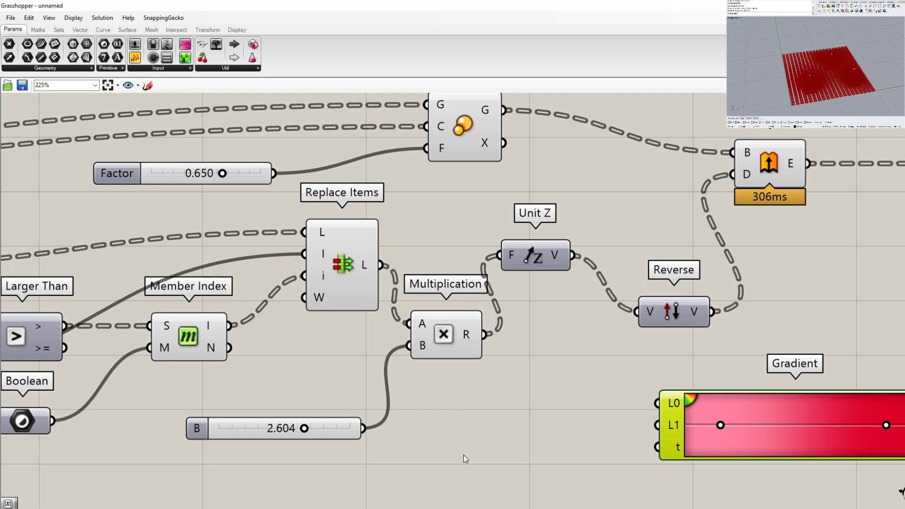
scroll(385, 328, "down", 2)
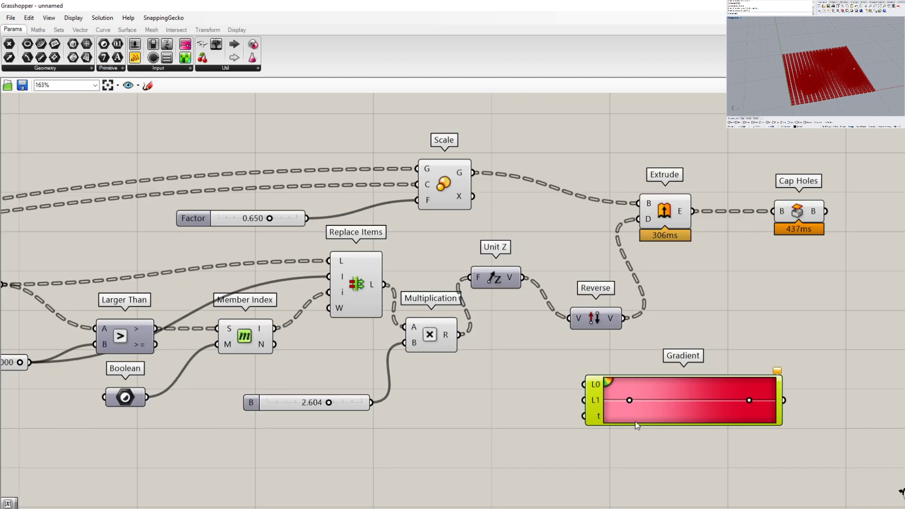
scroll(625, 429, "up", 2)
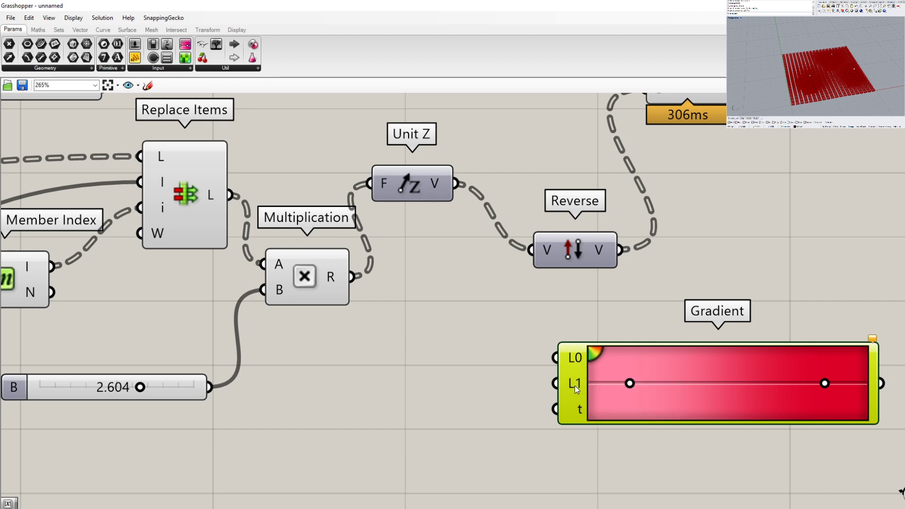
Step: Examine the Gradient's limit and parameter inputs and trace the height data upstream from Closest Point to Replace Items
mouse_move(575, 385)
scroll(631, 363, "down", 2)
scroll(277, 285, "down", 2)
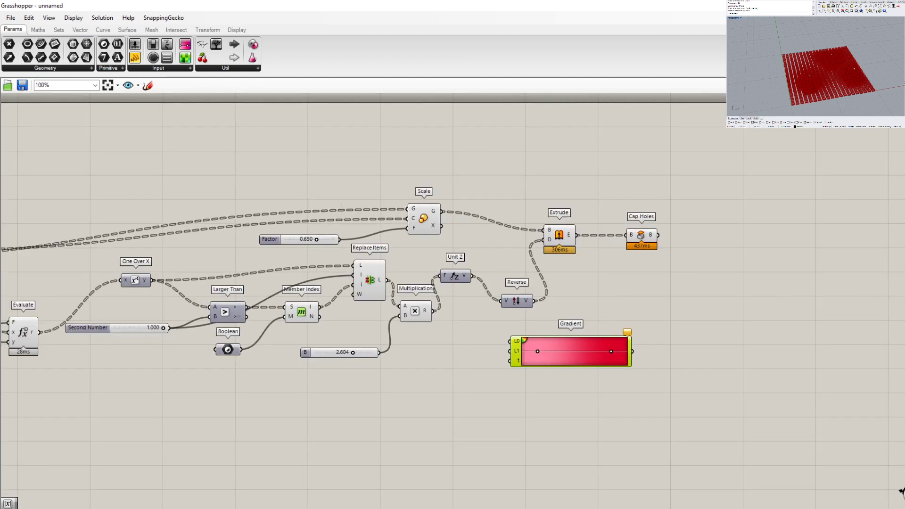
scroll(431, 314, "down", 2)
scroll(69, 293, "up", 1)
scroll(68, 293, "up", 2)
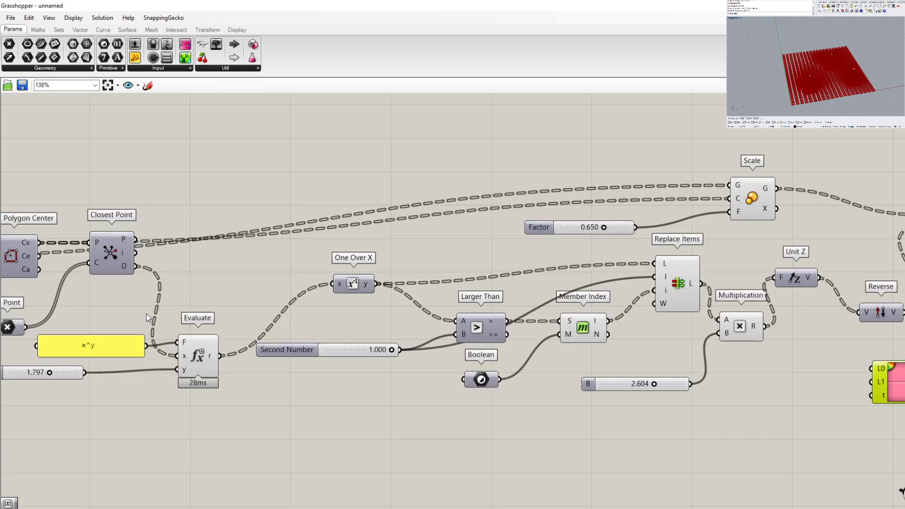
scroll(156, 319, "down", 3)
scroll(582, 385, "up", 2)
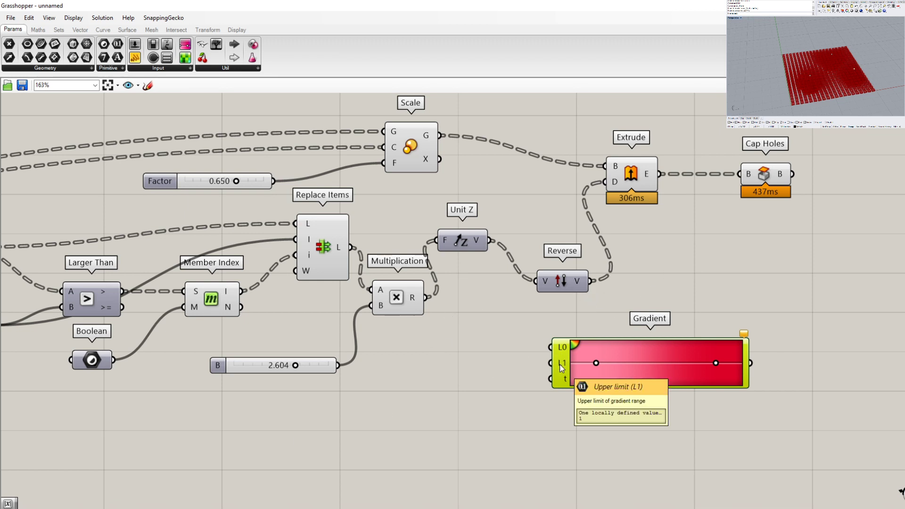
Step: Shift the Gradient, Second Number slider, B slider and Multiplication component slightly to tidy the layout
left_click_drag(593, 346, 598, 354)
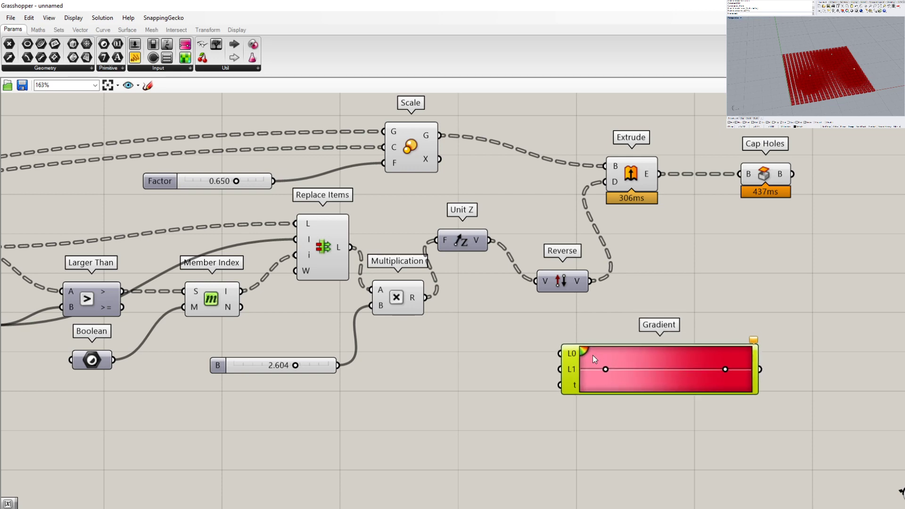
scroll(615, 358, "down", 1)
scroll(513, 396, "down", 2)
scroll(253, 377, "up", 1)
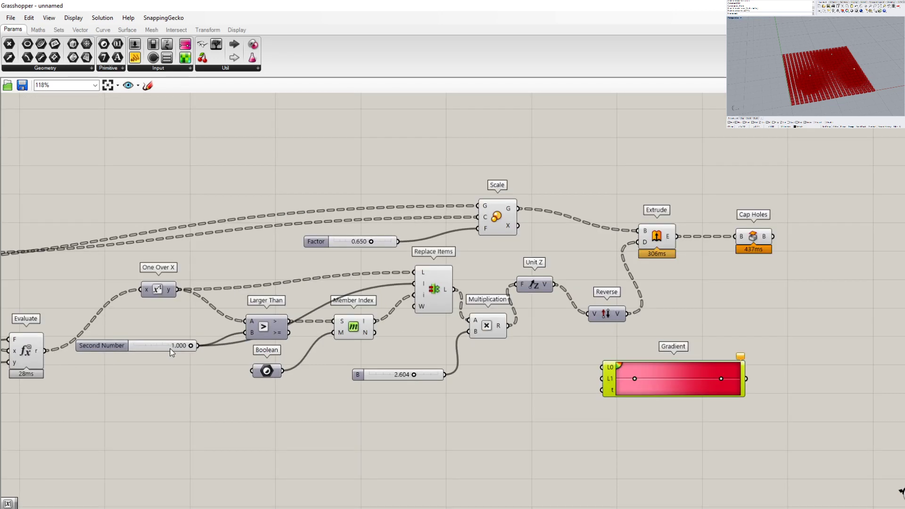
left_click_drag(171, 349, 167, 358)
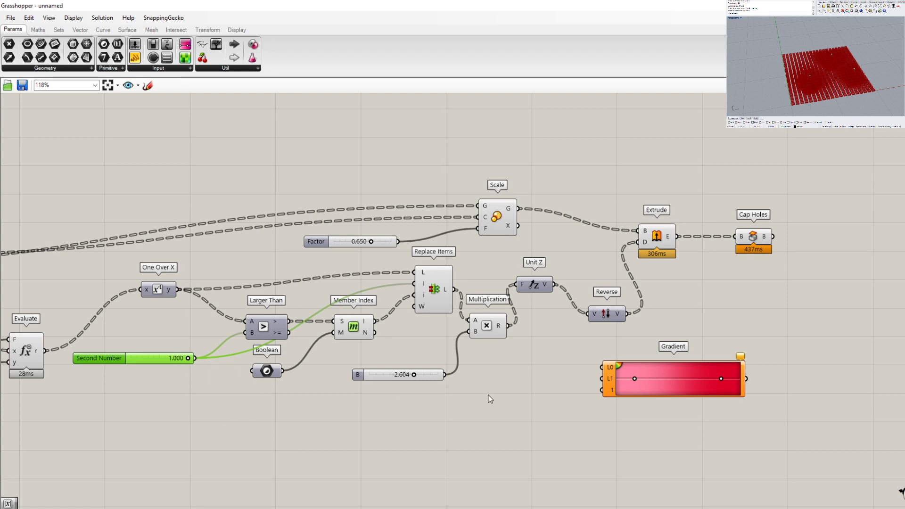
mouse_move(396, 380)
left_mouse_down()
mouse_move(396, 405)
mouse_move(396, 389)
left_mouse_up()
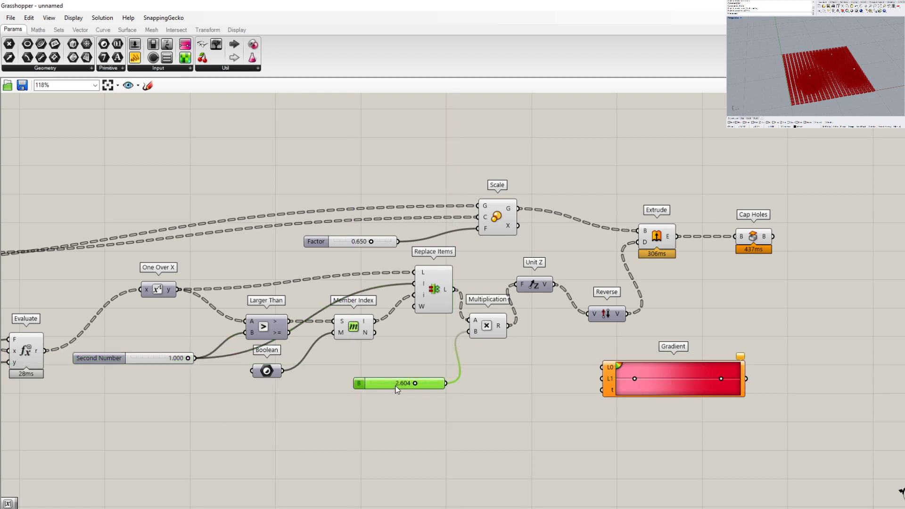
mouse_move(144, 357)
left_mouse_down()
mouse_move(144, 318)
mouse_move(146, 358)
mouse_move(150, 346)
left_mouse_up()
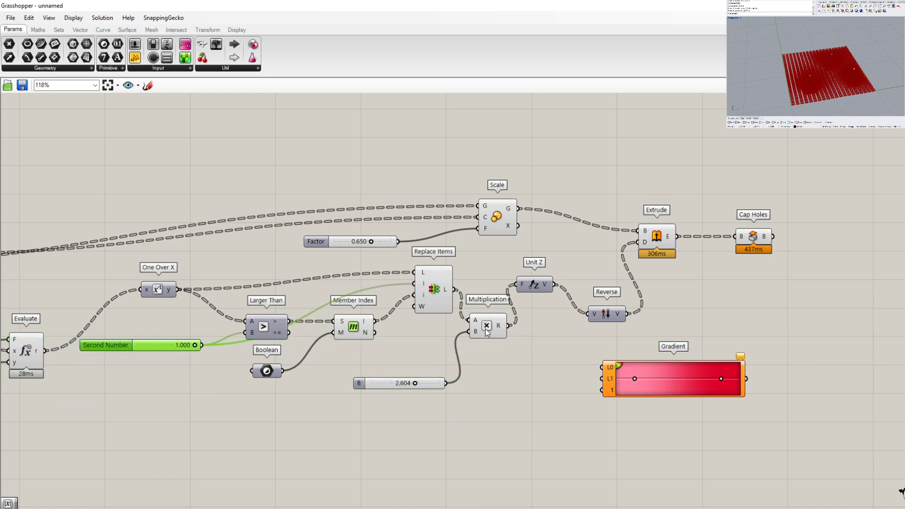
mouse_move(487, 333)
left_mouse_down()
mouse_move(480, 313)
mouse_move(482, 332)
left_mouse_up()
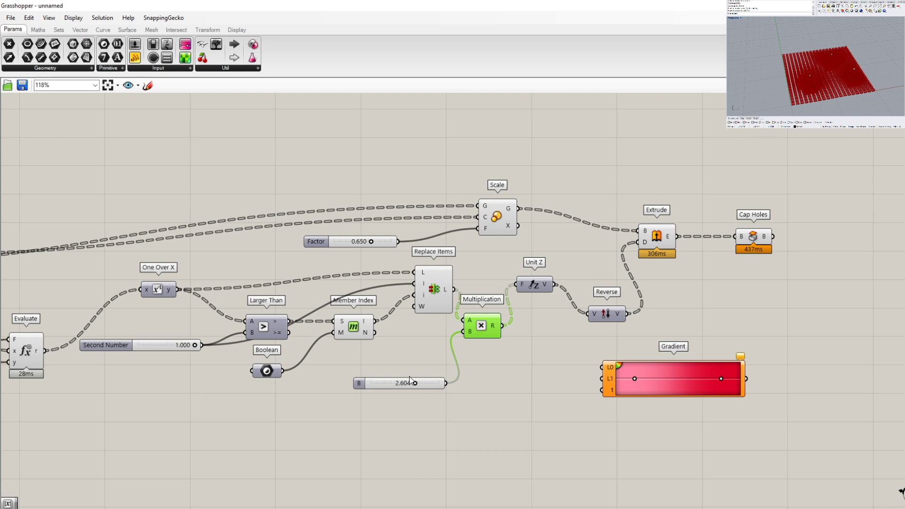
mouse_move(381, 380)
left_mouse_down()
mouse_move(381, 370)
mouse_move(384, 378)
left_mouse_up()
Step: Duplicate the Multiplication component below the original and connect the Second Number slider to the copy's A input
left_click(484, 328)
left_click_drag(485, 327, 521, 379, "alt")
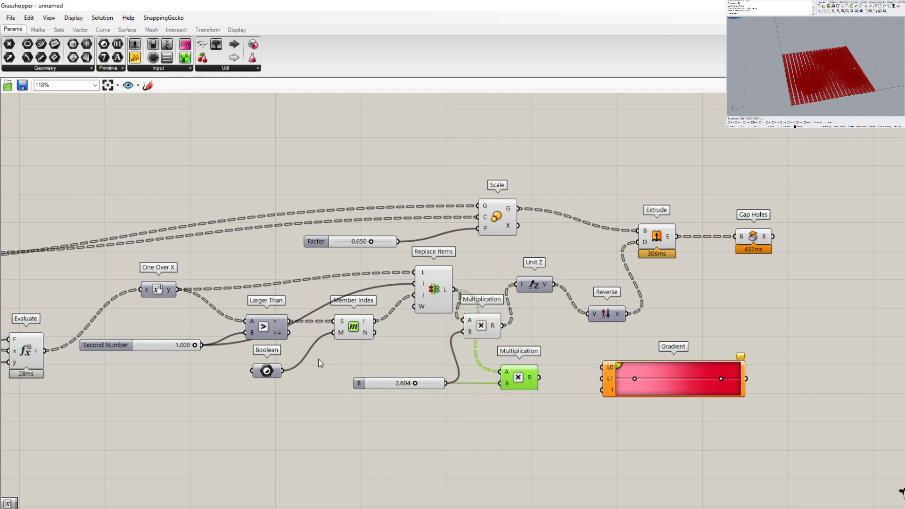
left_click_drag(201, 345, 499, 364)
scroll(526, 364, "up", 3)
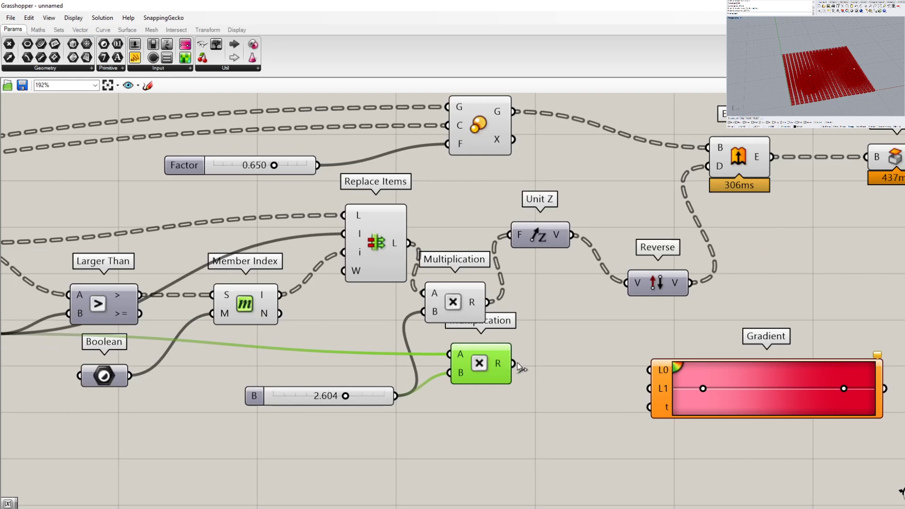
Step: Lower the B slider slightly and connect the duplicated Multiplication's result to the Gradient's upper limit input L1
scroll(517, 363, "down", 3)
scroll(169, 350, "up", 4)
left_click(183, 355)
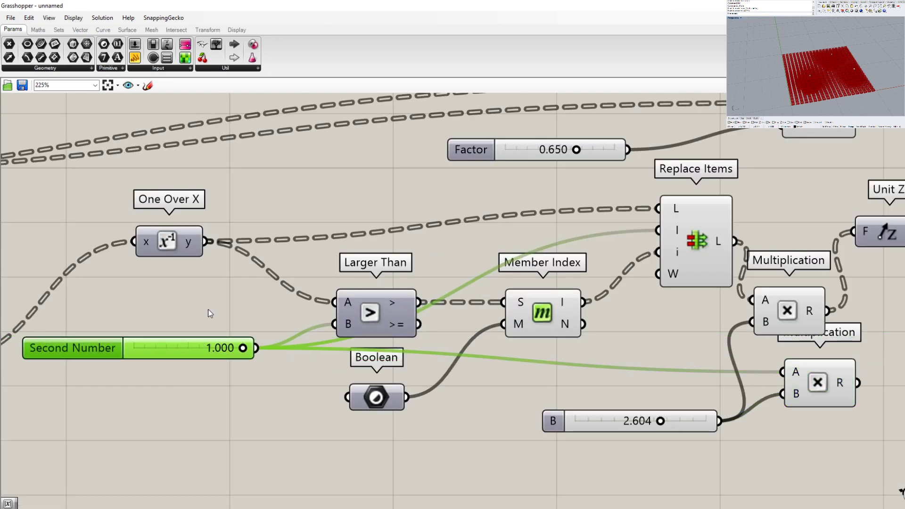
scroll(782, 429, "down", 2)
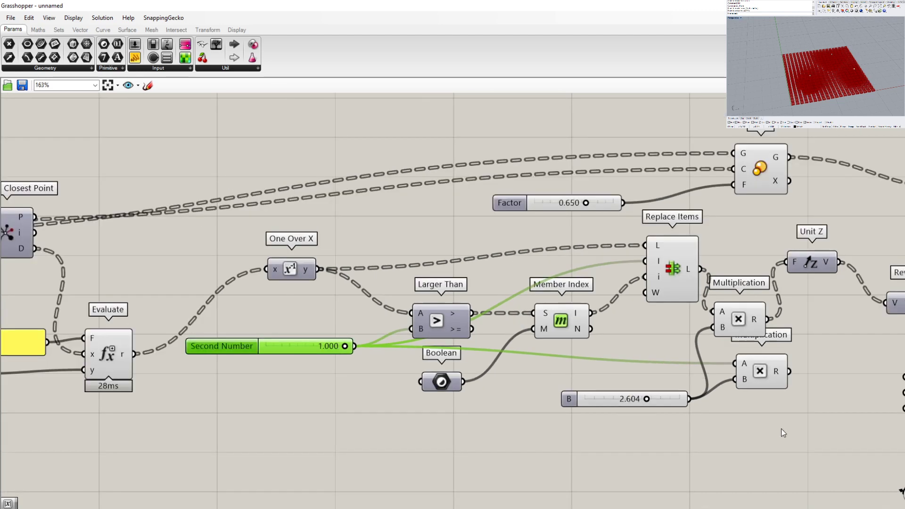
scroll(335, 267, "down", 3)
scroll(664, 340, "up", 5)
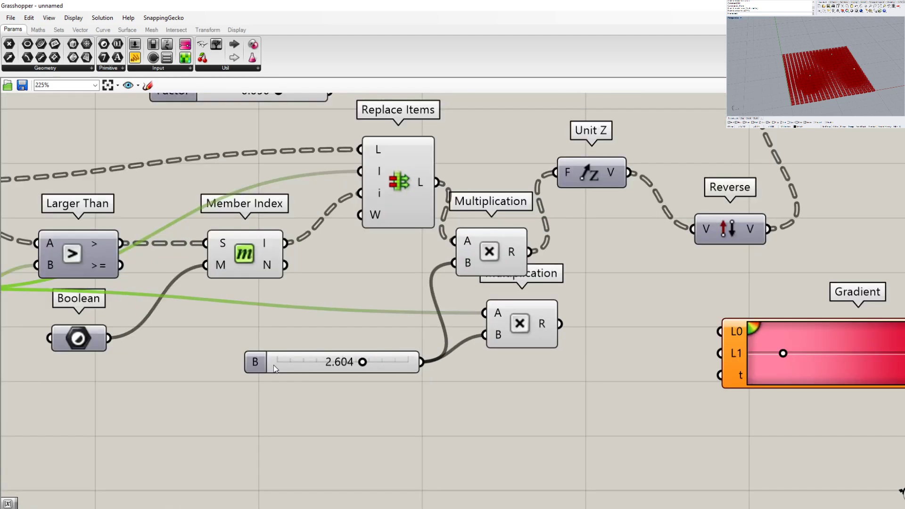
left_click_drag(273, 365, 273, 372)
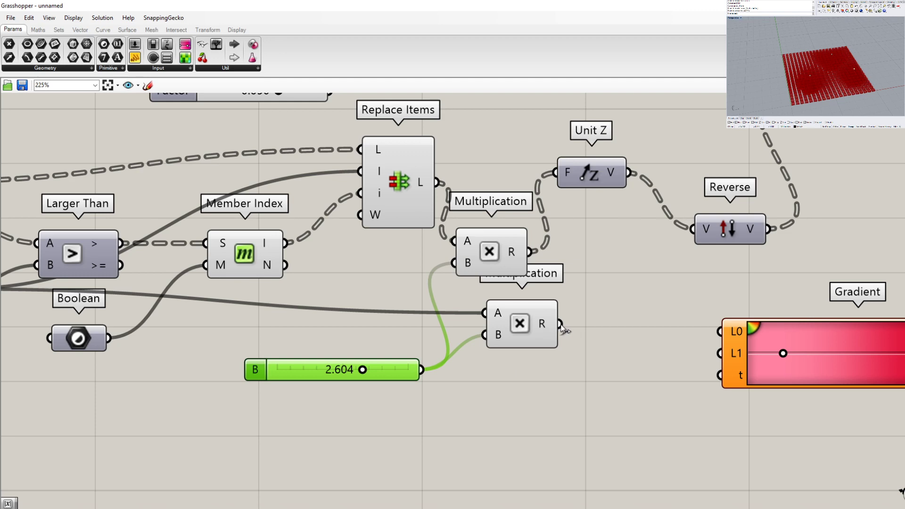
left_click_drag(561, 325, 720, 353)
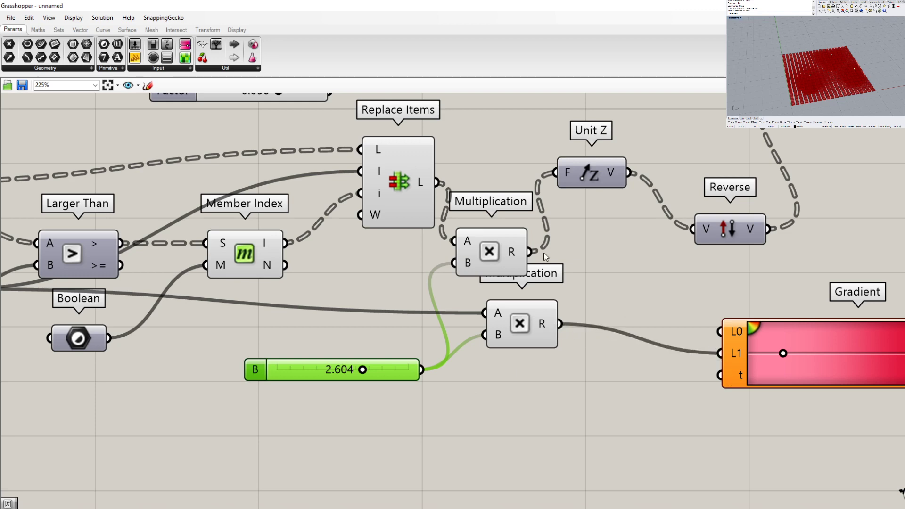
Step: Connect the Replace Items list output to the Gradient's t input and move the Gradient closer to the multiplications
scroll(545, 264, "down", 3)
scroll(595, 326, "up", 3)
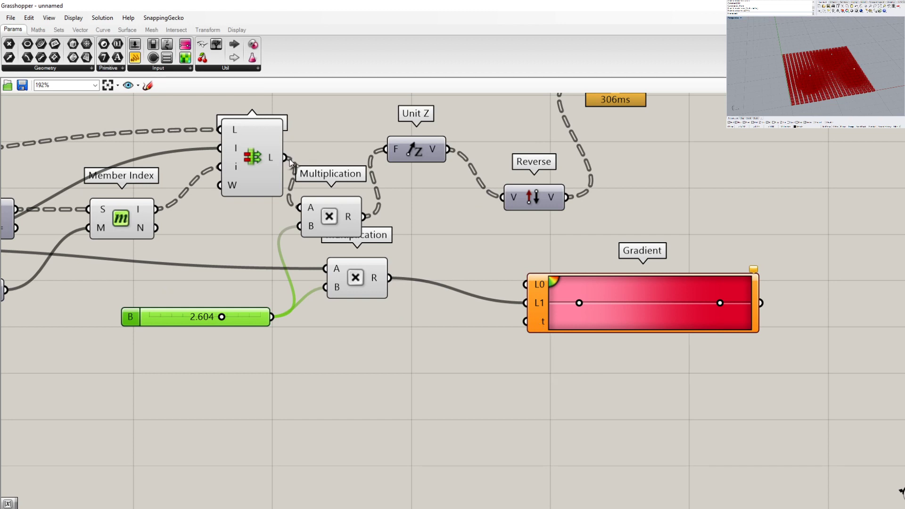
left_click_drag(287, 158, 545, 322)
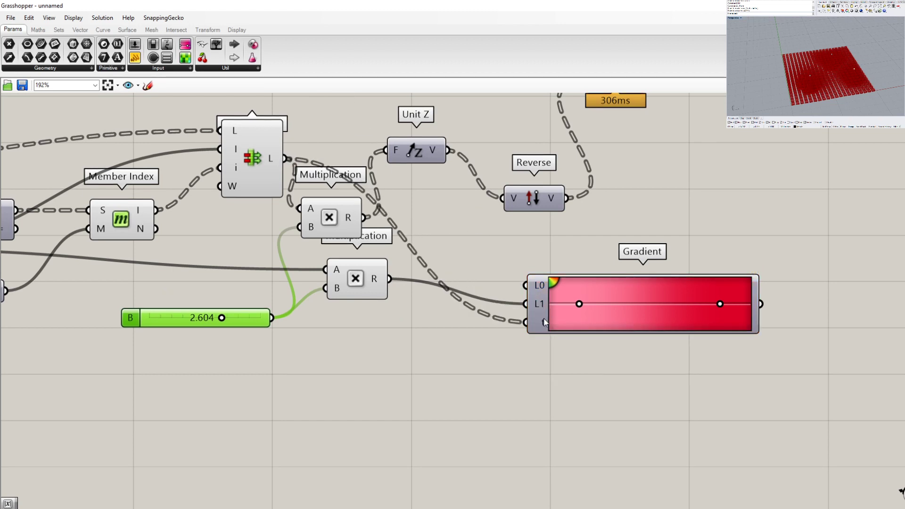
left_click_drag(553, 281, 521, 273)
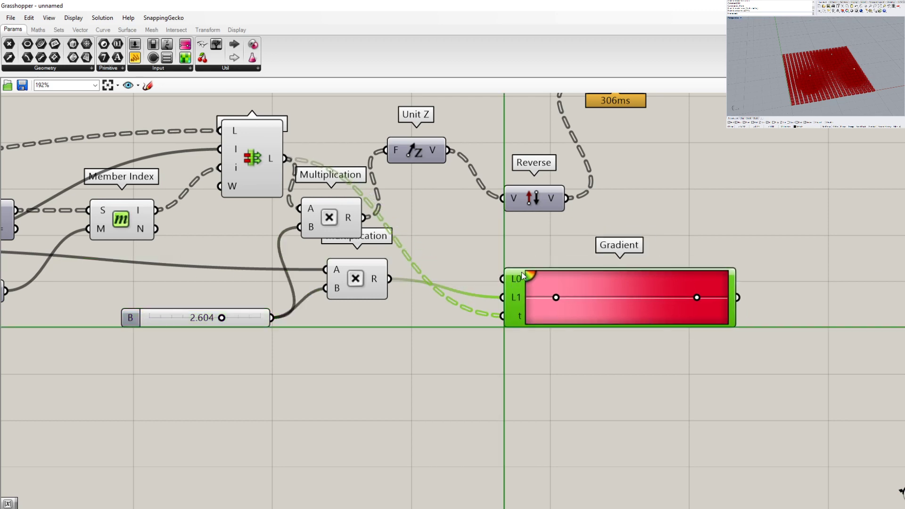
scroll(531, 246, "down", 3)
left_click_drag(654, 222, 457, 113)
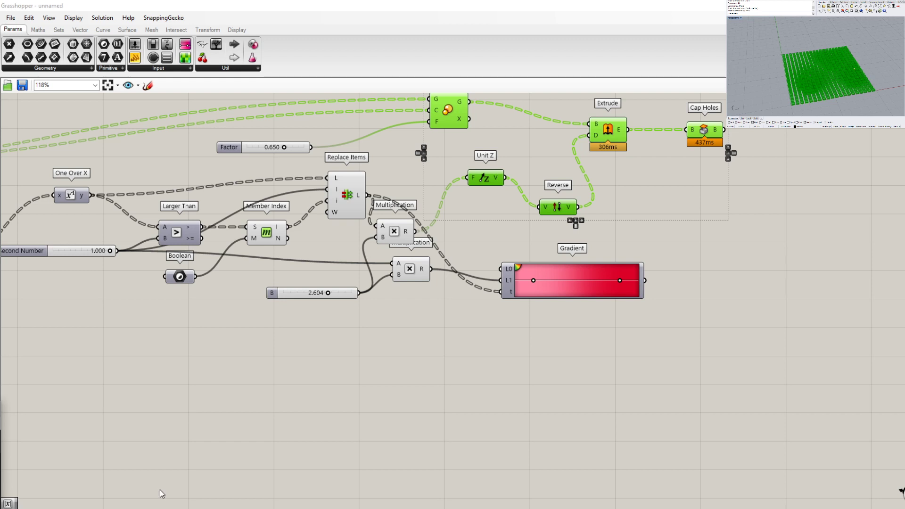
Step: Add a Custom Preview component to the canvas beyond the Gradient, below Cap Holes
left_click(556, 282)
scroll(473, 311, "down", 3)
scroll(676, 247, "up", 3)
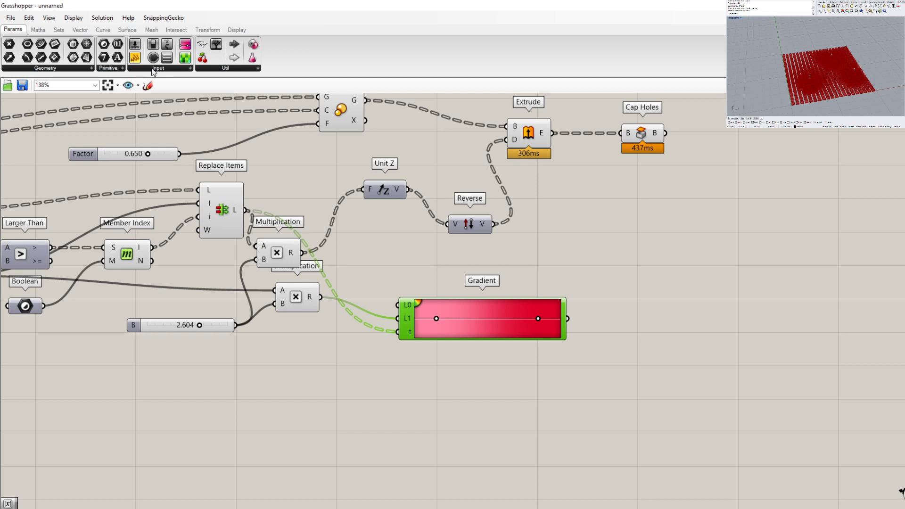
left_click(237, 29)
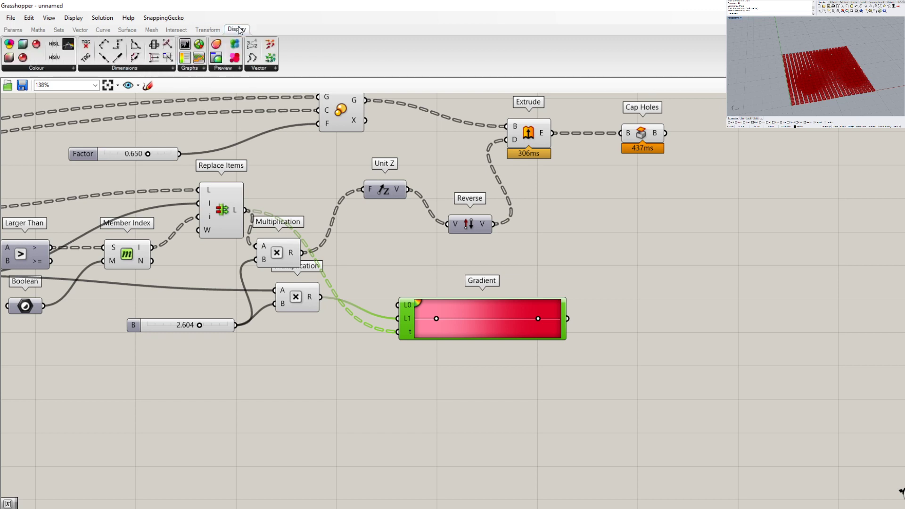
left_click(222, 68)
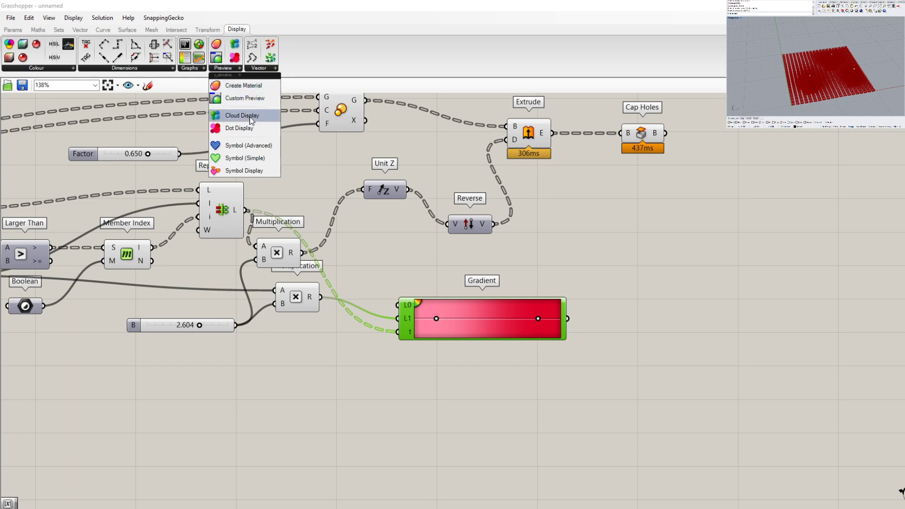
left_click(258, 98)
left_click(726, 278)
scroll(728, 293, "up", 2)
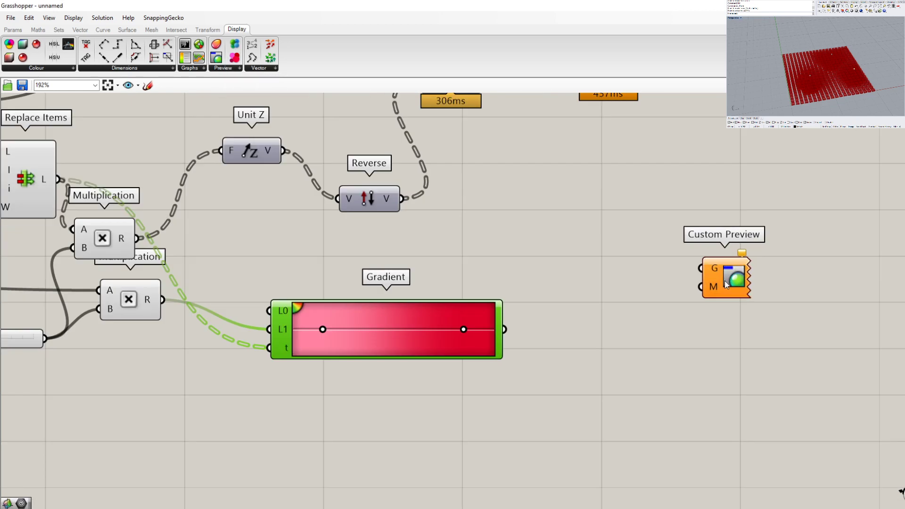
Step: Connect the Gradient's output to Custom Preview's M input and the Cap Holes breps to its G input
scroll(715, 337, "down", 2)
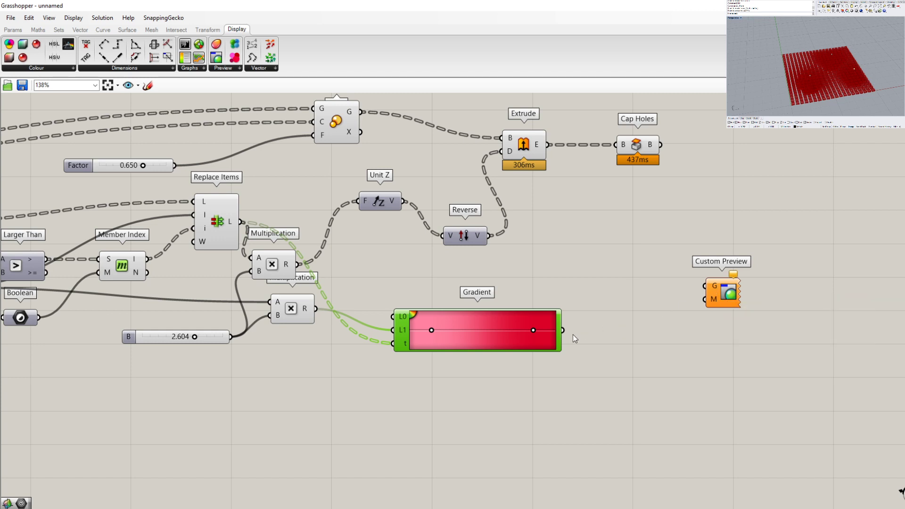
left_click_drag(564, 330, 704, 300)
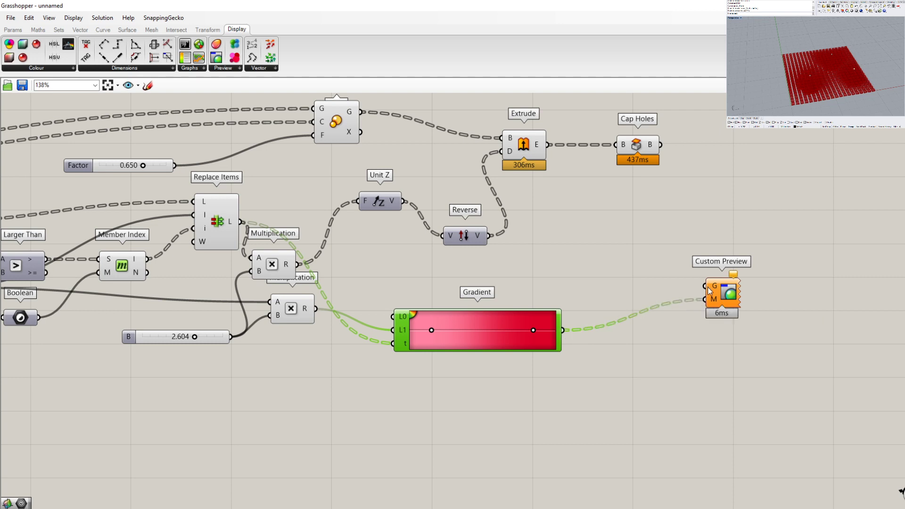
left_click_drag(661, 145, 718, 285)
left_click(690, 335)
scroll(814, 67, "down", 2)
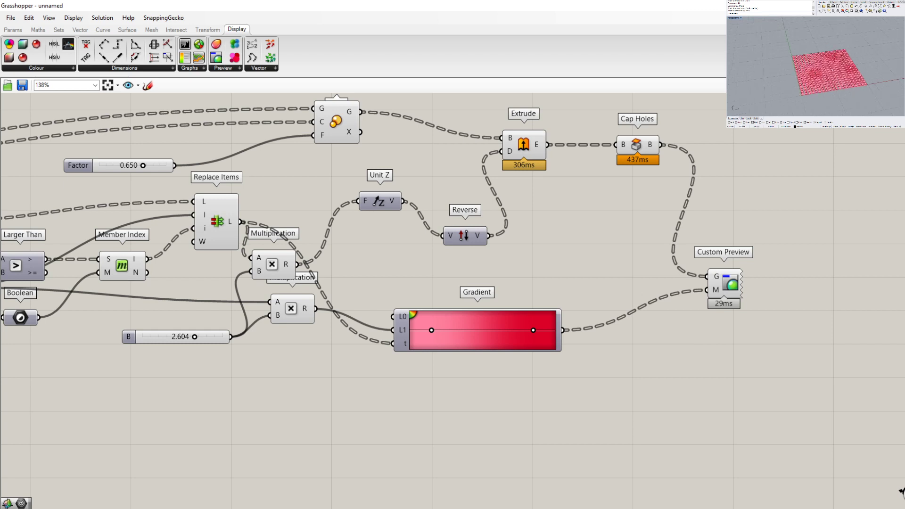
Step: Apply the red-orange-yellow-blue preset to the Gradient and view the coloured extrusions from another angle
scroll(814, 67, "up", 5)
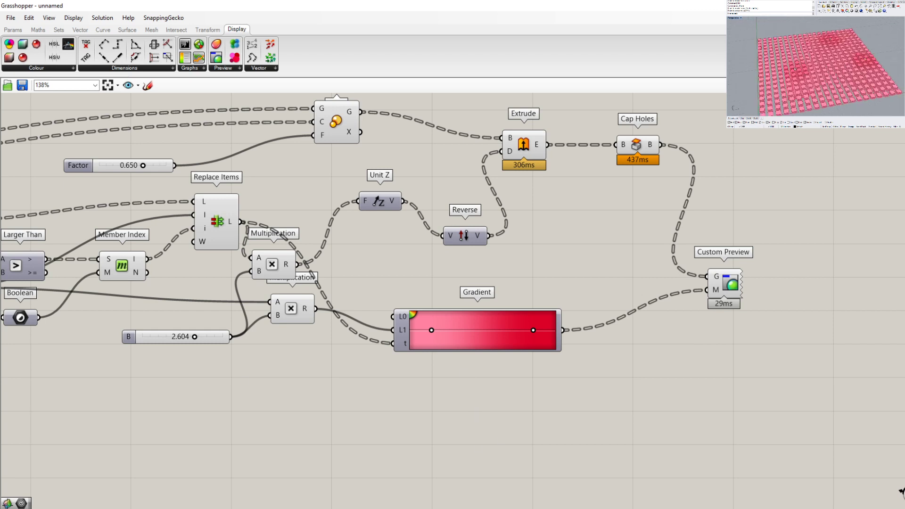
right_click_drag(789, 81, 851, 57)
right_click(472, 319)
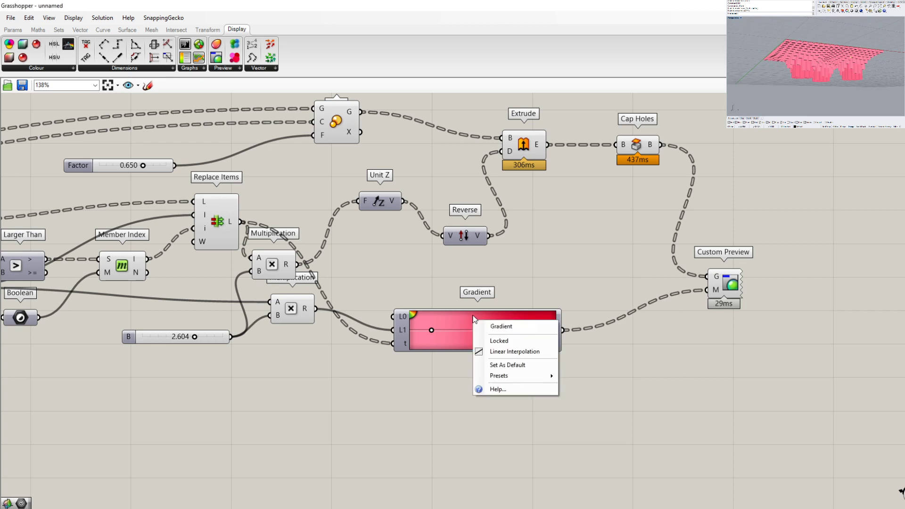
mouse_move(492, 376)
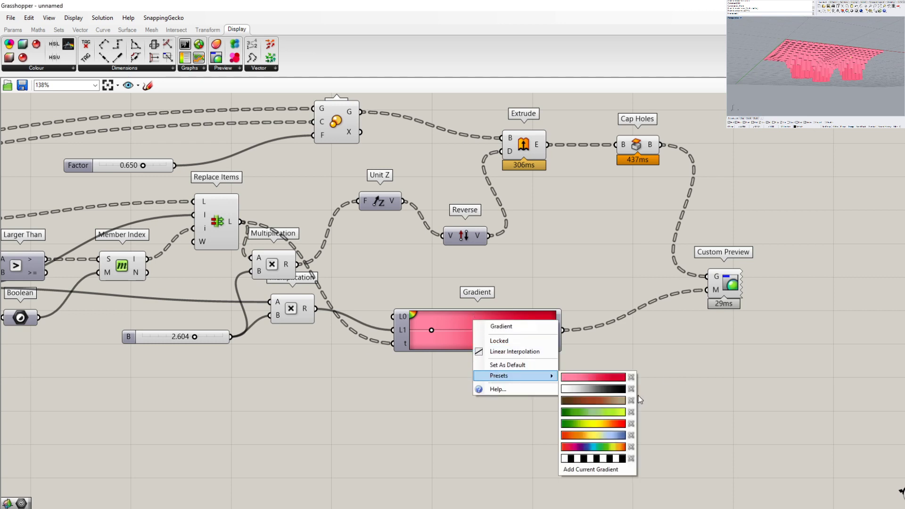
left_click(605, 435)
scroll(809, 72, "down", 4)
right_click_drag(809, 72, 812, 55)
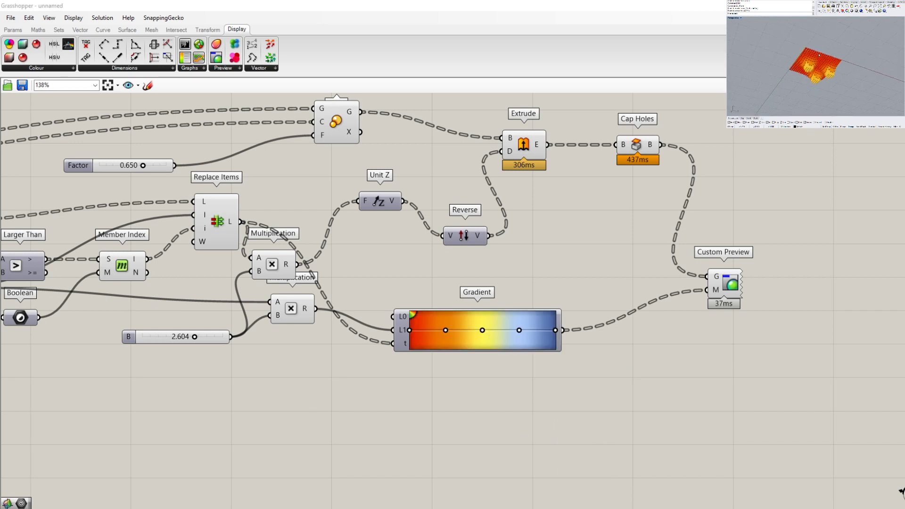
Step: Toggle the Gradient's Linear Interpolation option
scroll(811, 56, "up", 5)
right_click(463, 327)
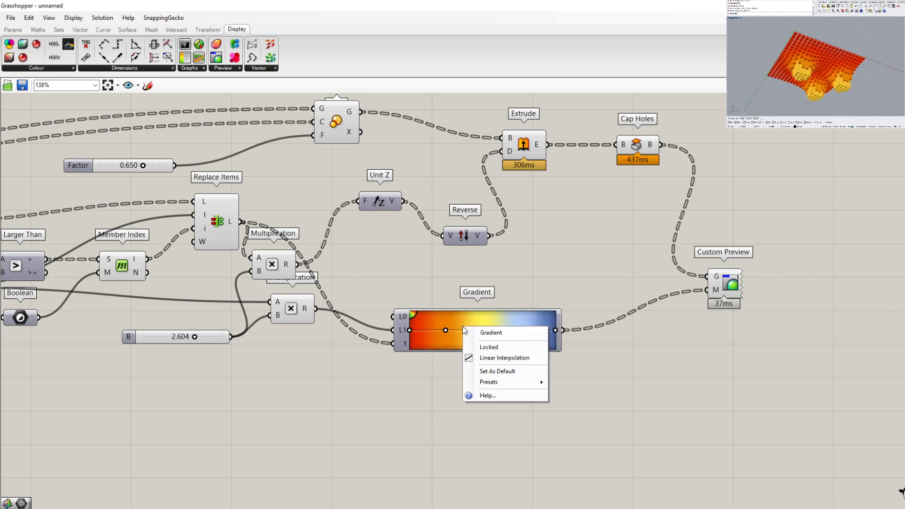
left_click(497, 358)
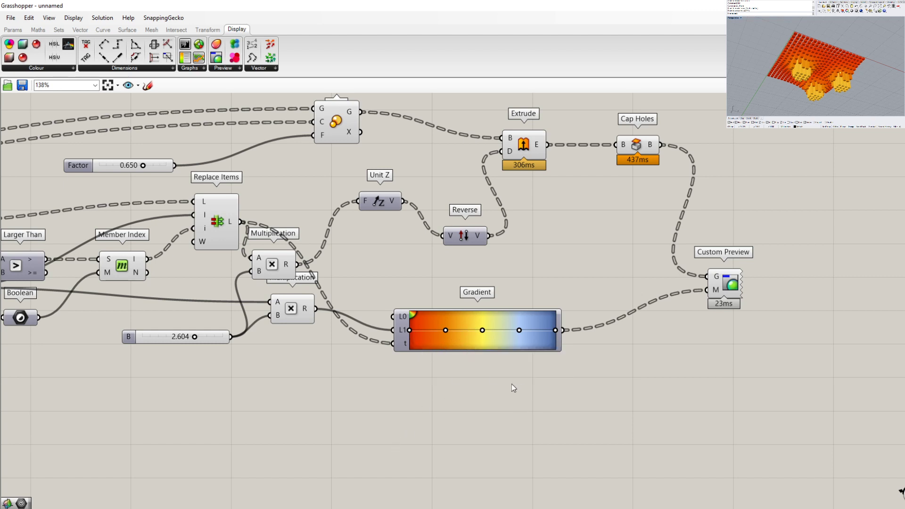
Step: Switch to Rhino and move the attractor point nearest the grid's front corner with the Move command
right_click_drag(842, 61, 825, 88)
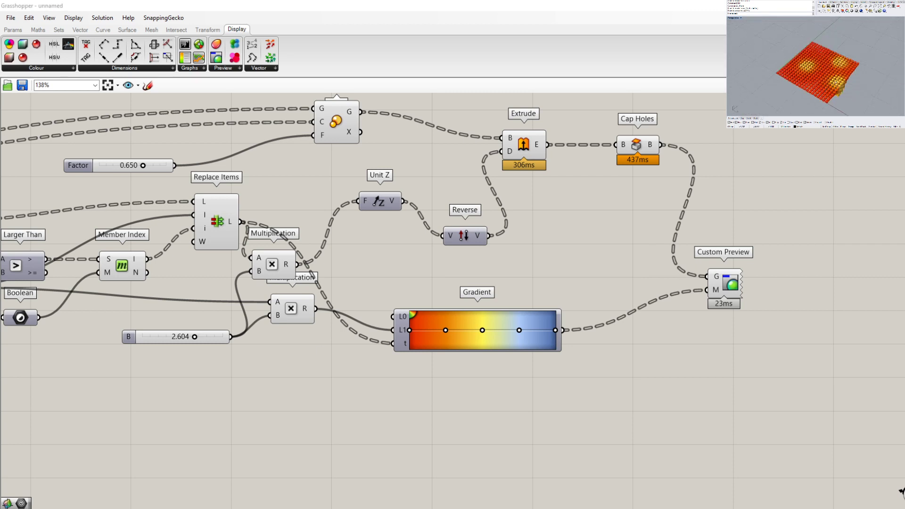
scroll(825, 88, "up", 5)
scroll(839, 82, "down", 5)
type("m")
key("Return")
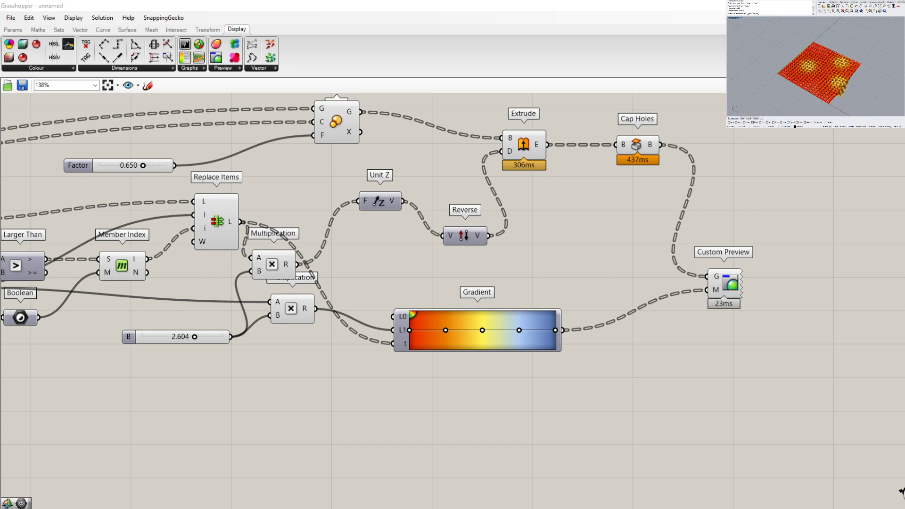
left_click(847, 91)
left_click(866, 82)
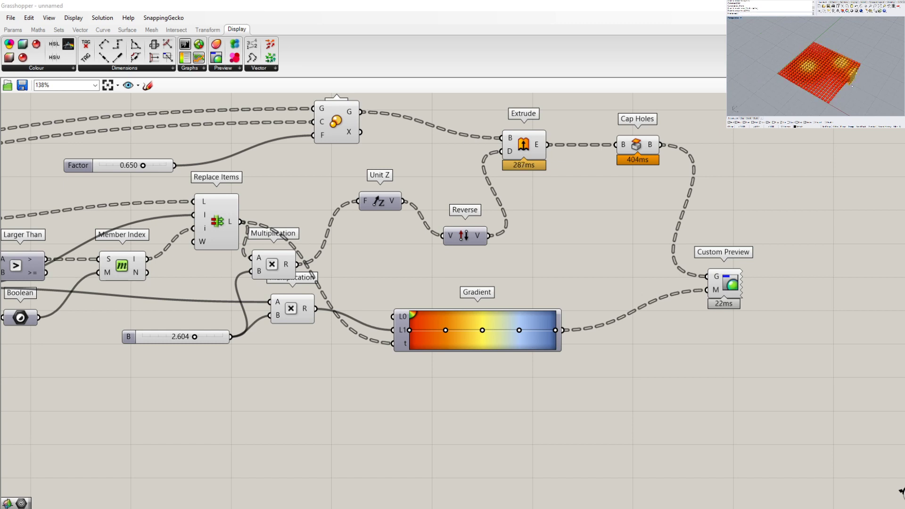